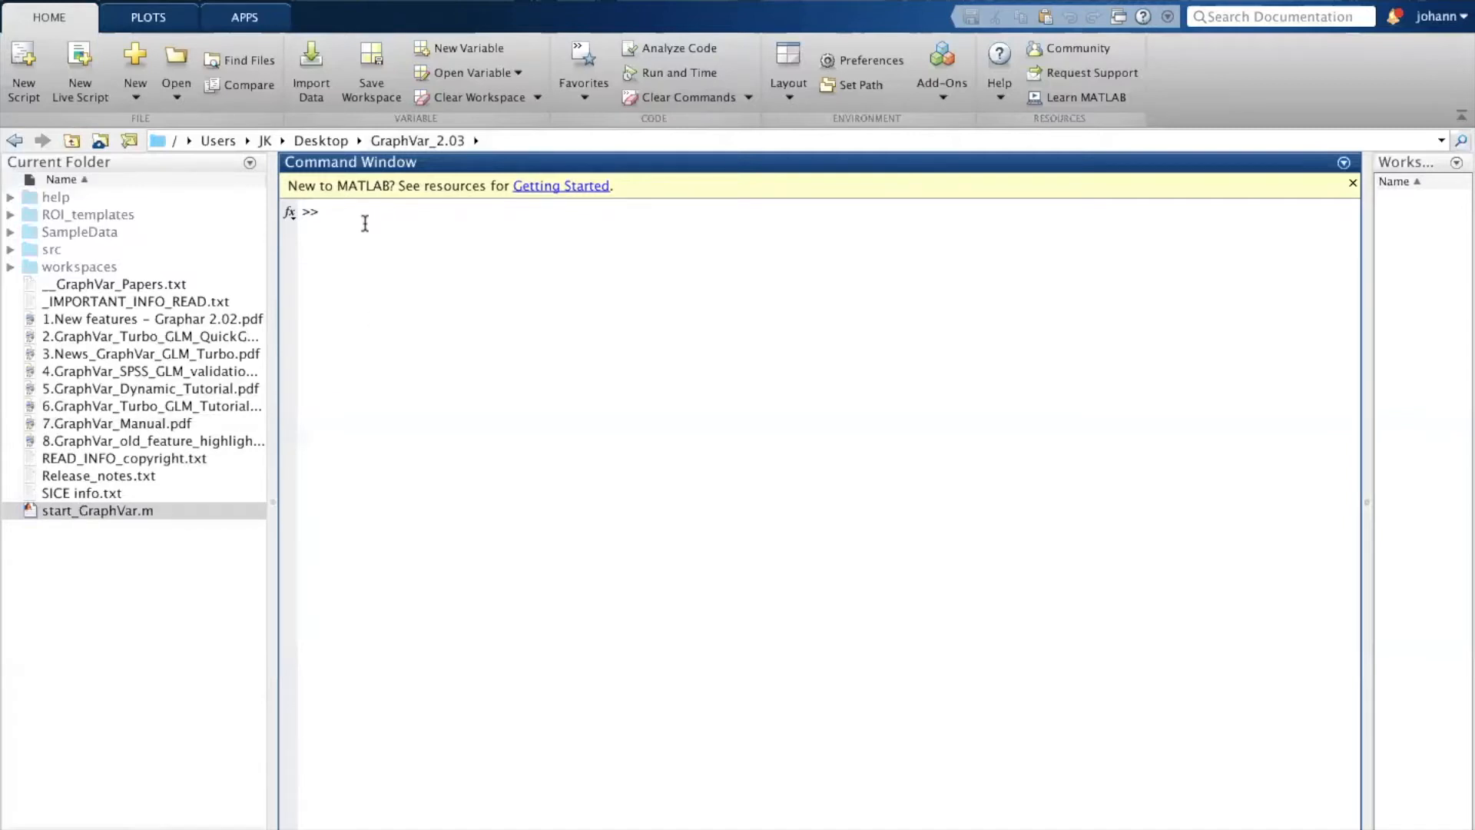
Step: Run the start_GraphVar.m script from the current folder and move the Welcome window fully into view
right_click(114, 513)
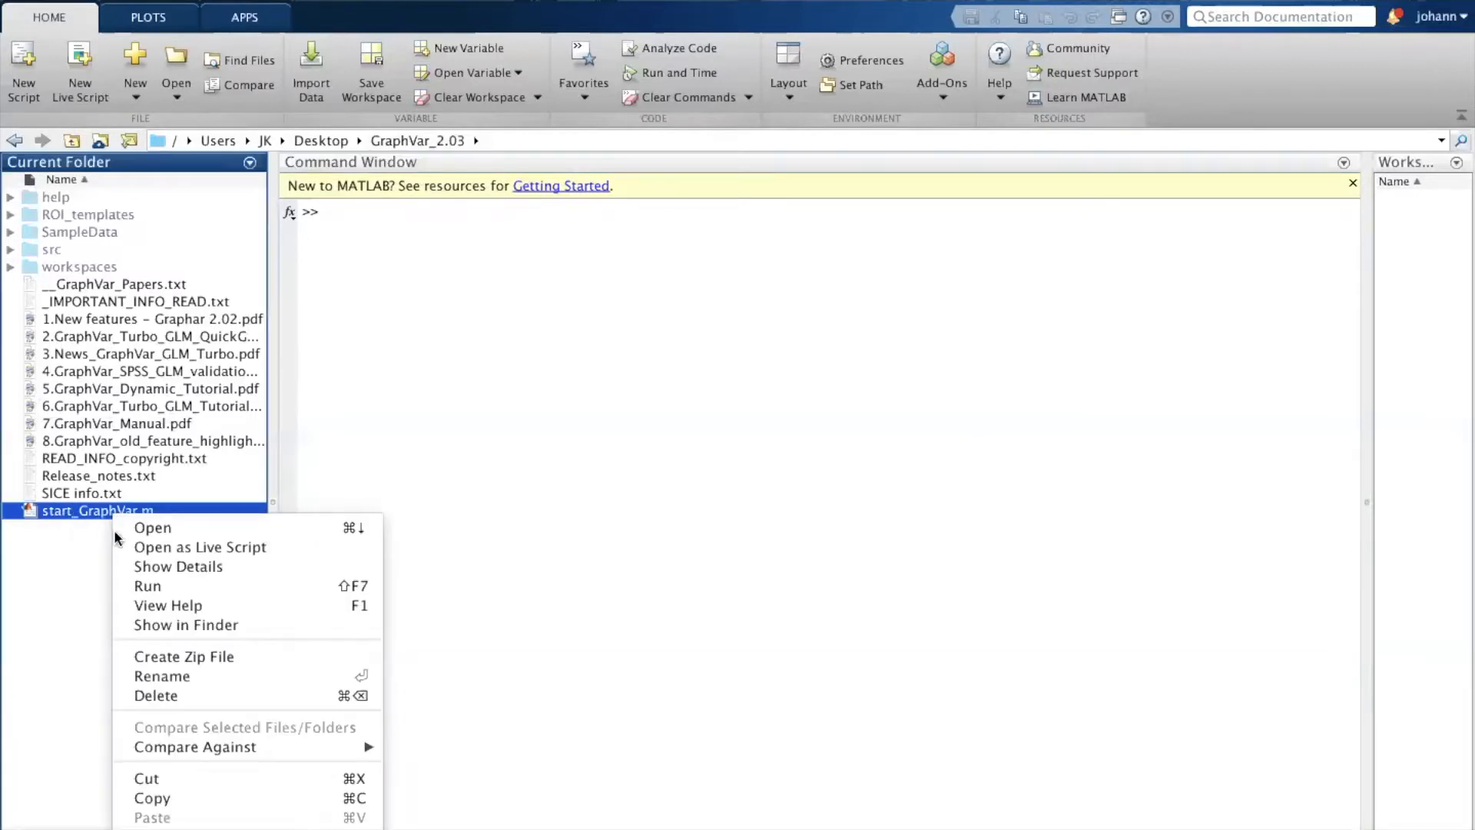
click(146, 586)
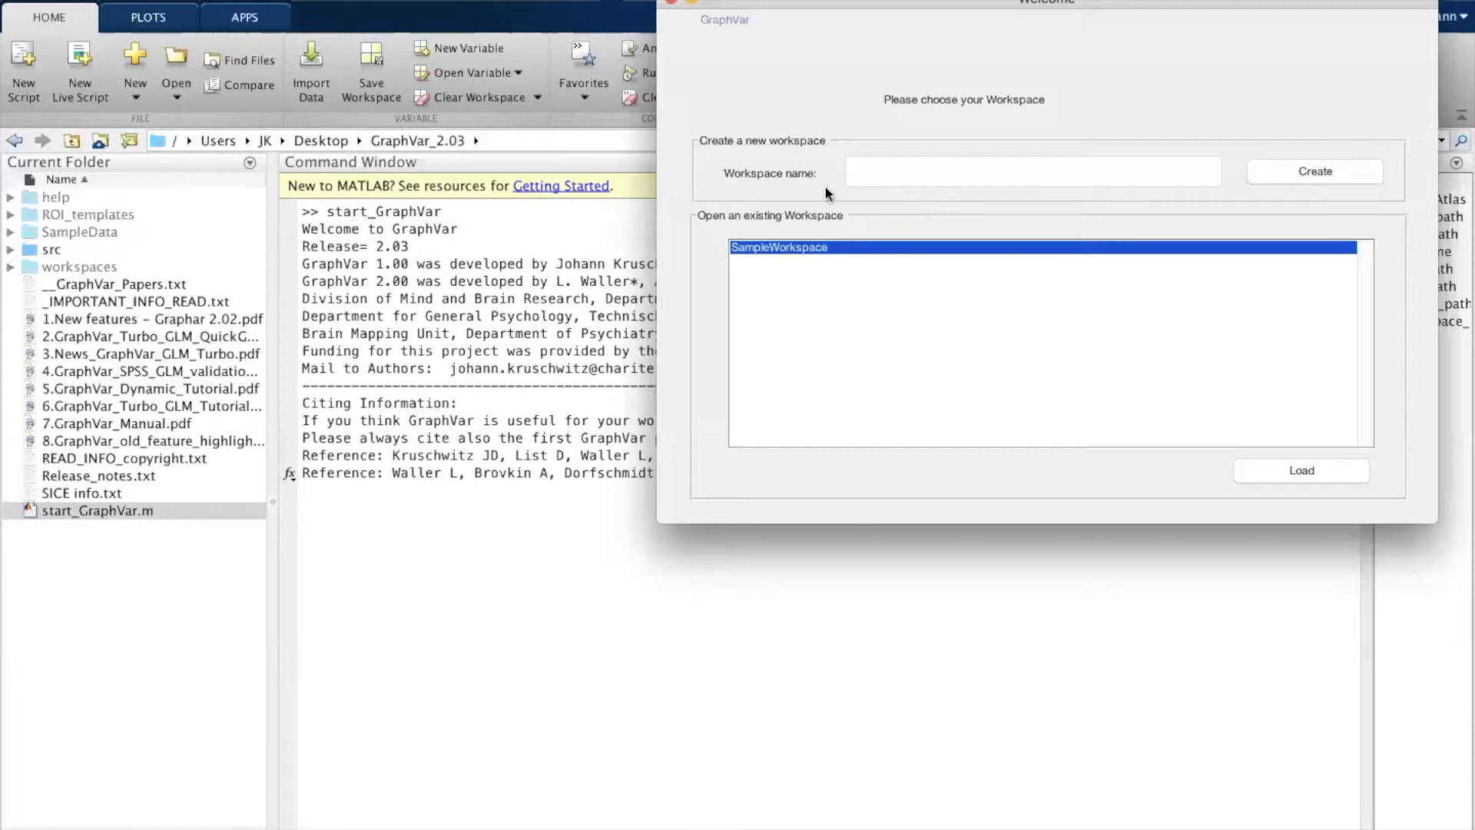
drag(1026, 3, 793, 109)
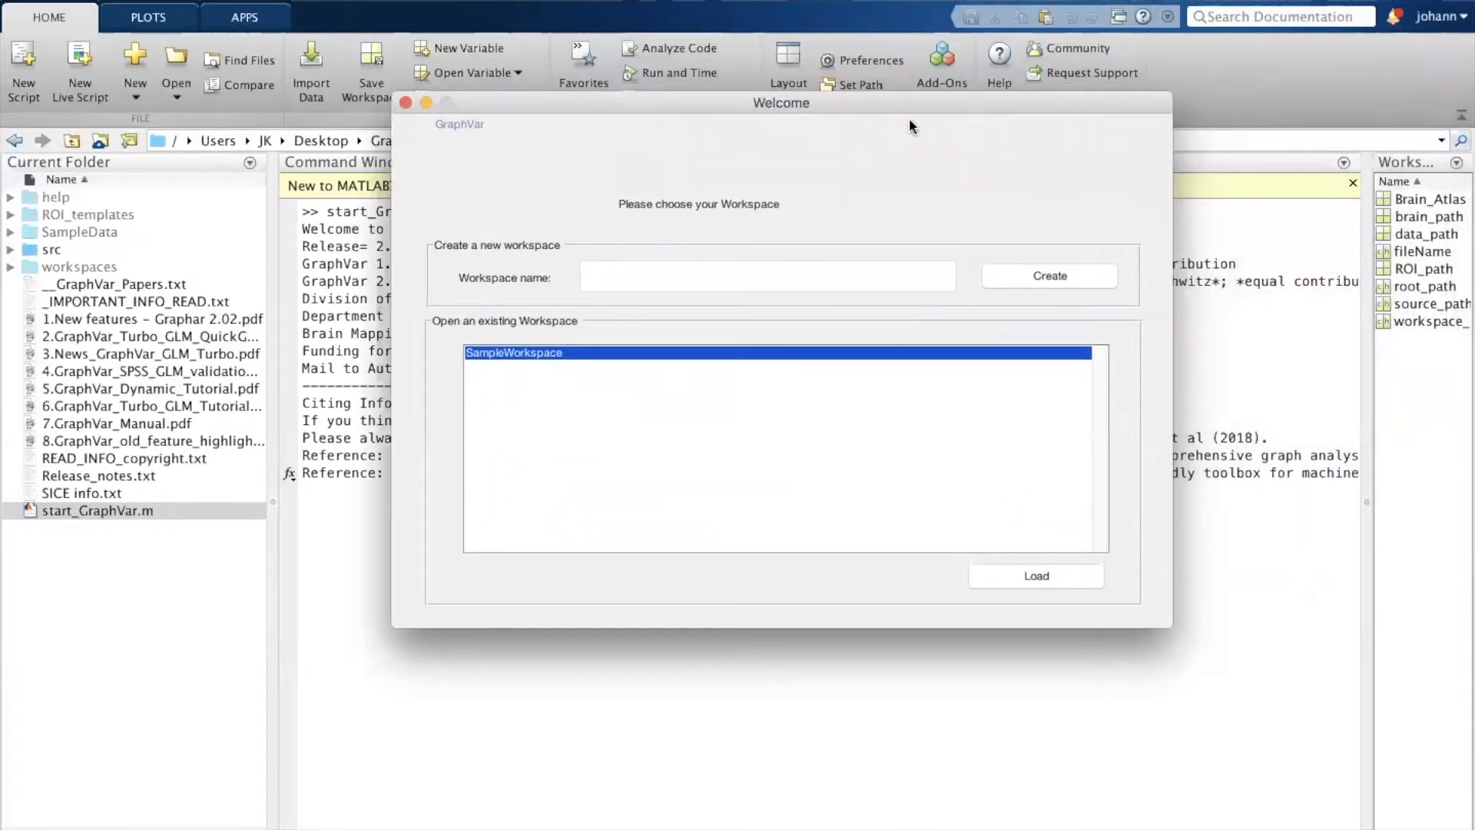
click(617, 268)
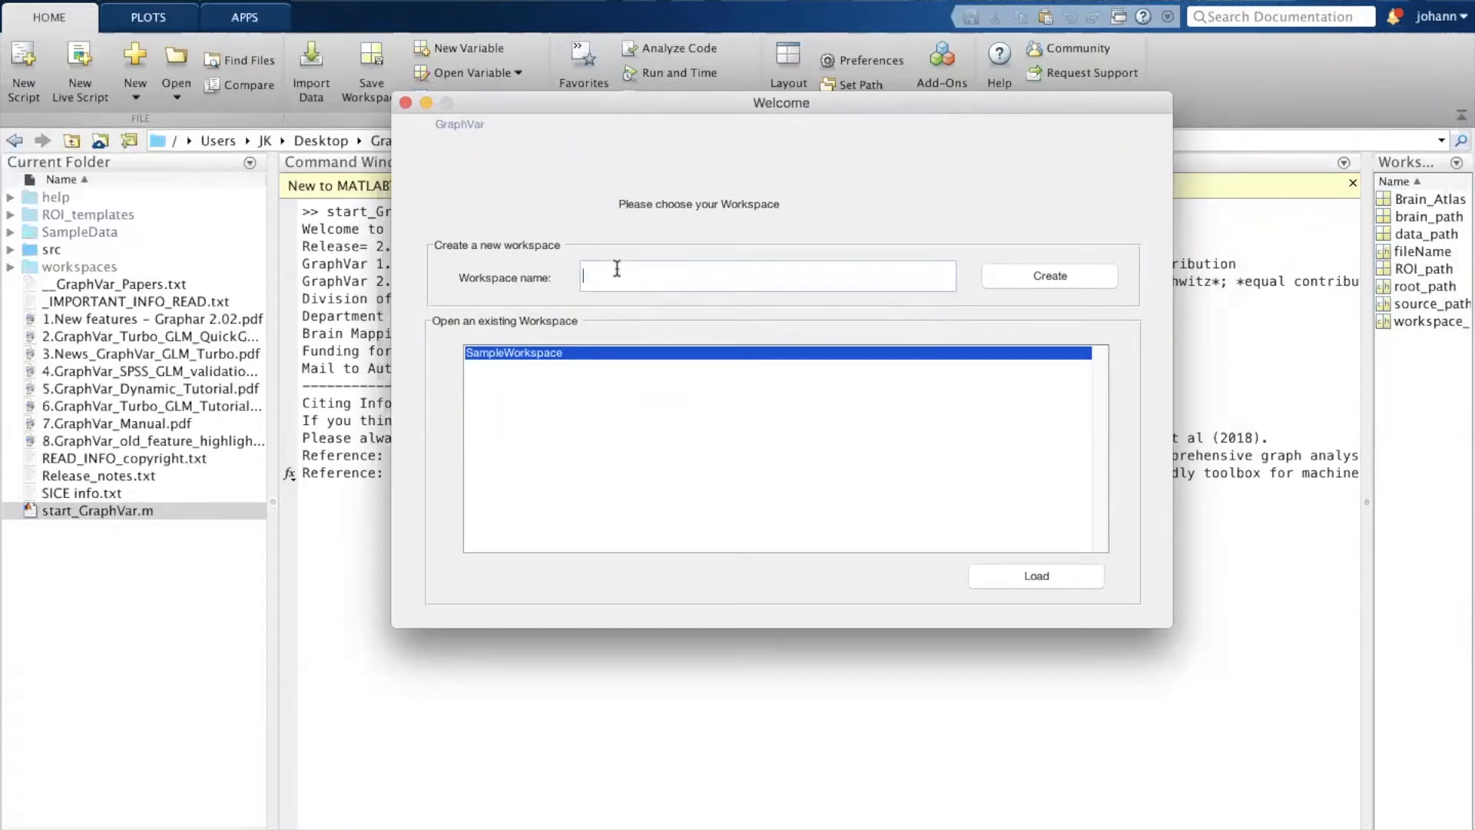
text(new)
key(BackSpace)
key(BackSpace)
key(BackSpace)
Step: Load the existing workspace SampleWorkspace
click(615, 396)
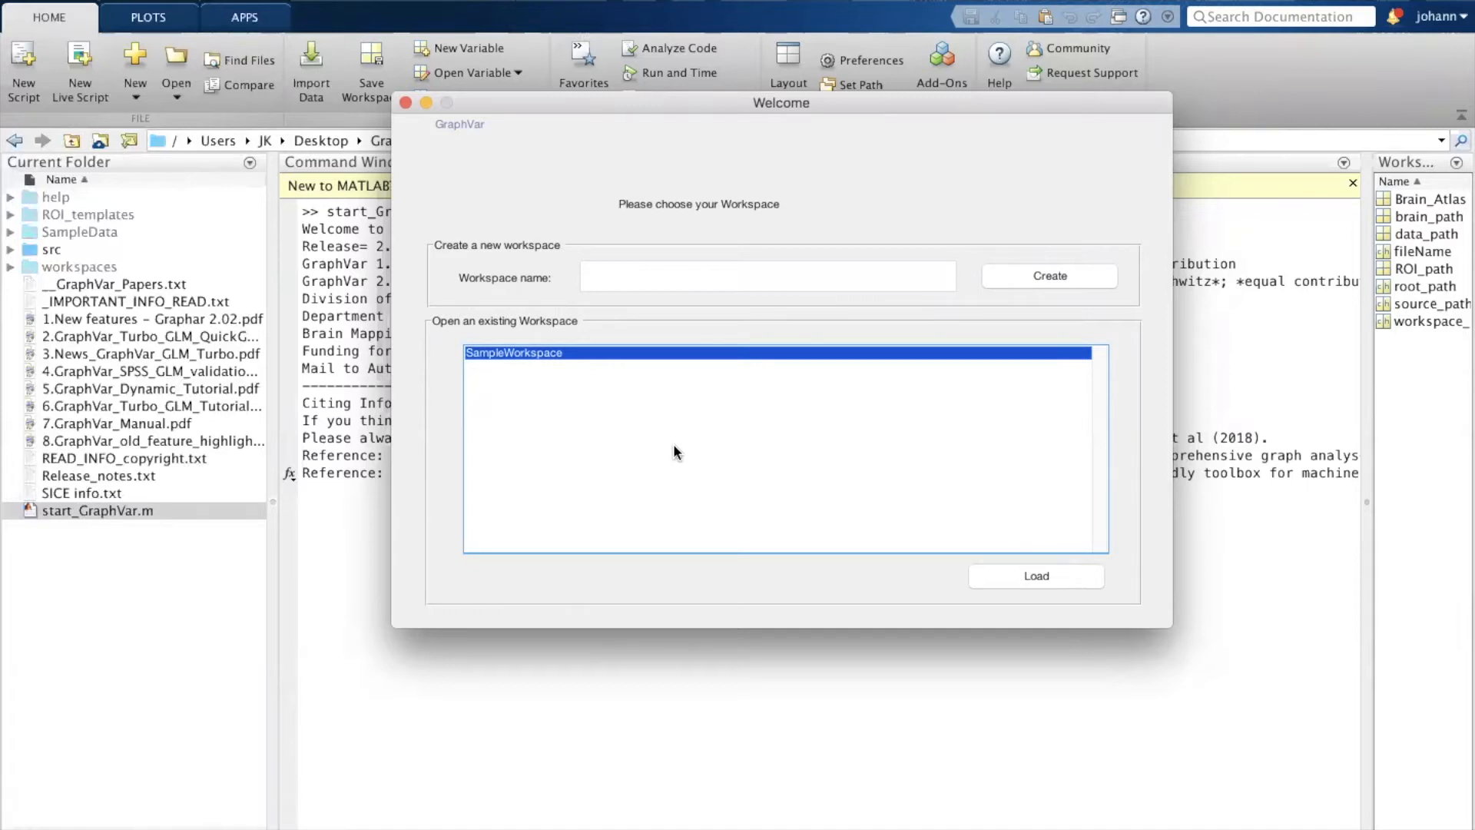
click(1037, 576)
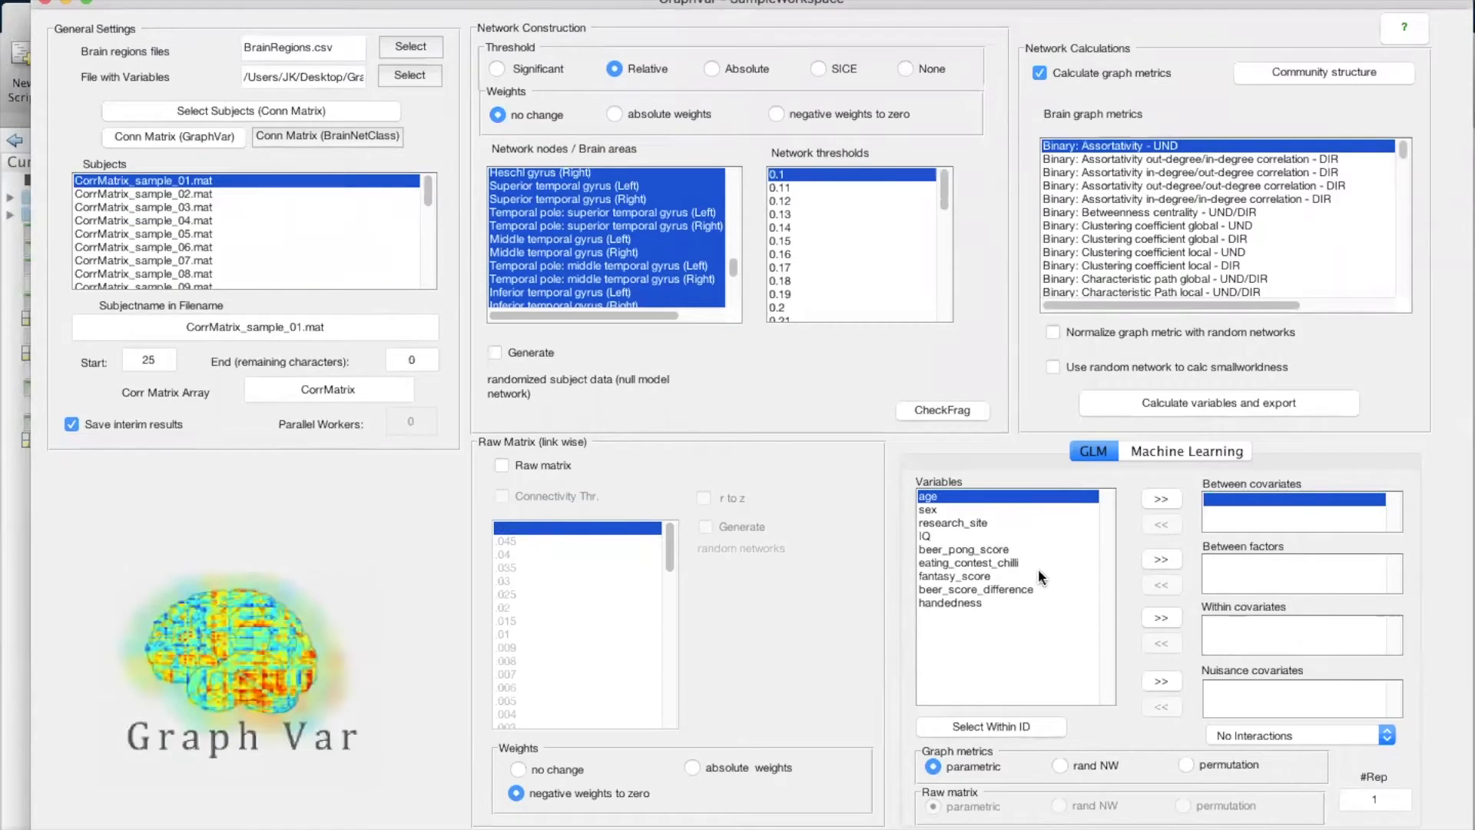
drag(315, 1, 345, 0)
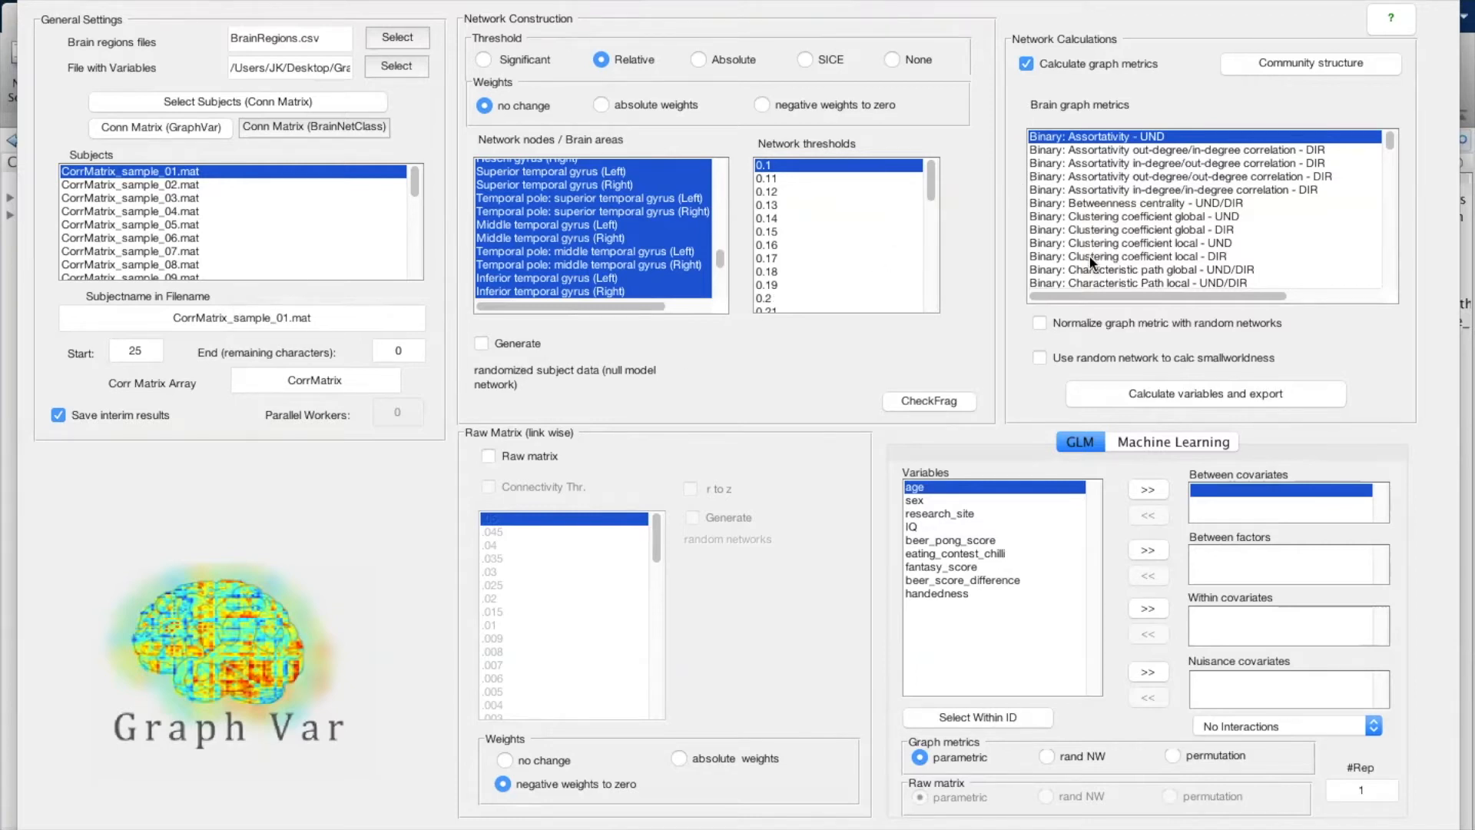
click(1387, 25)
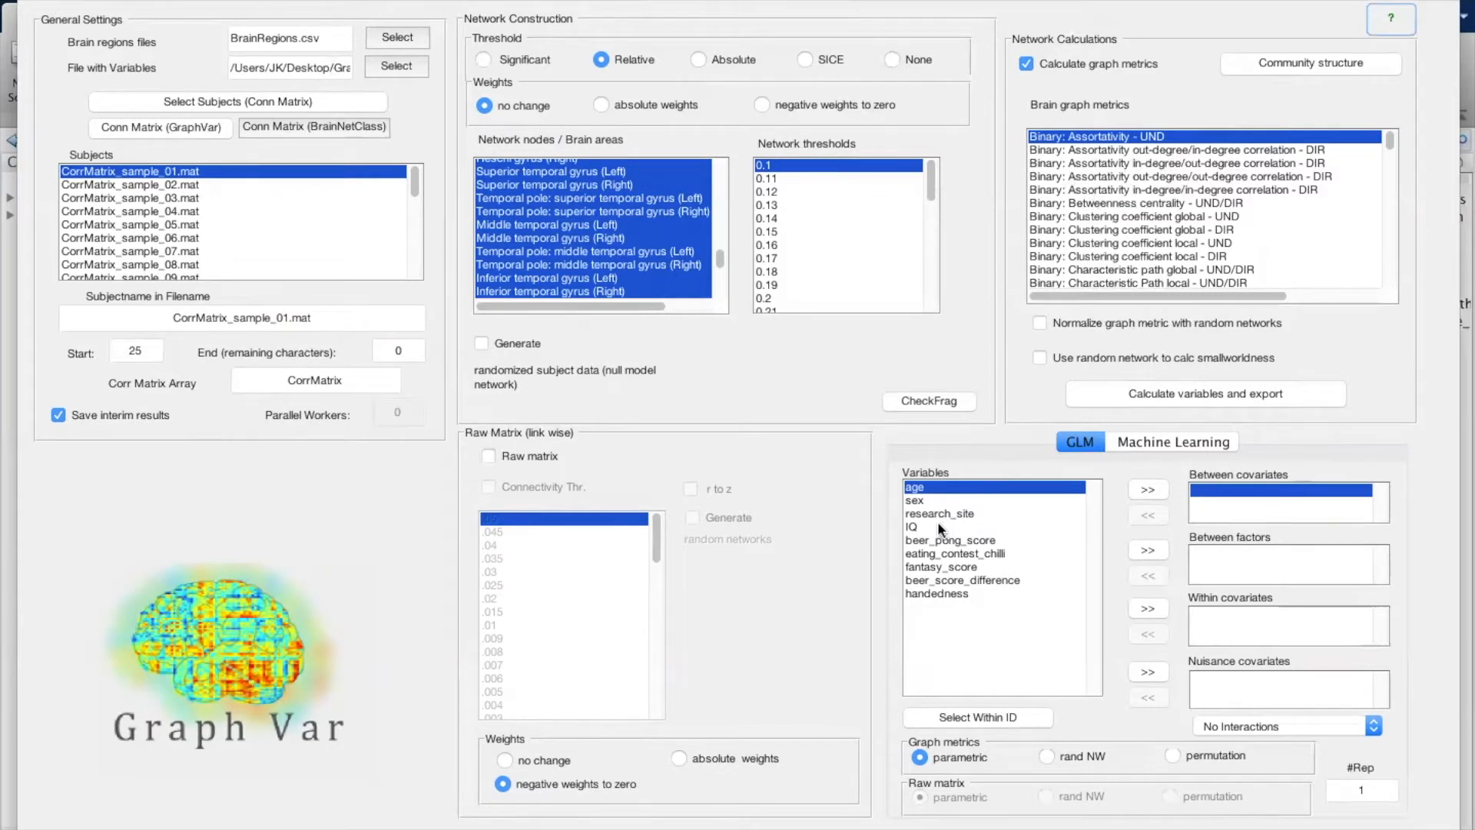
mouse_move(531, 459)
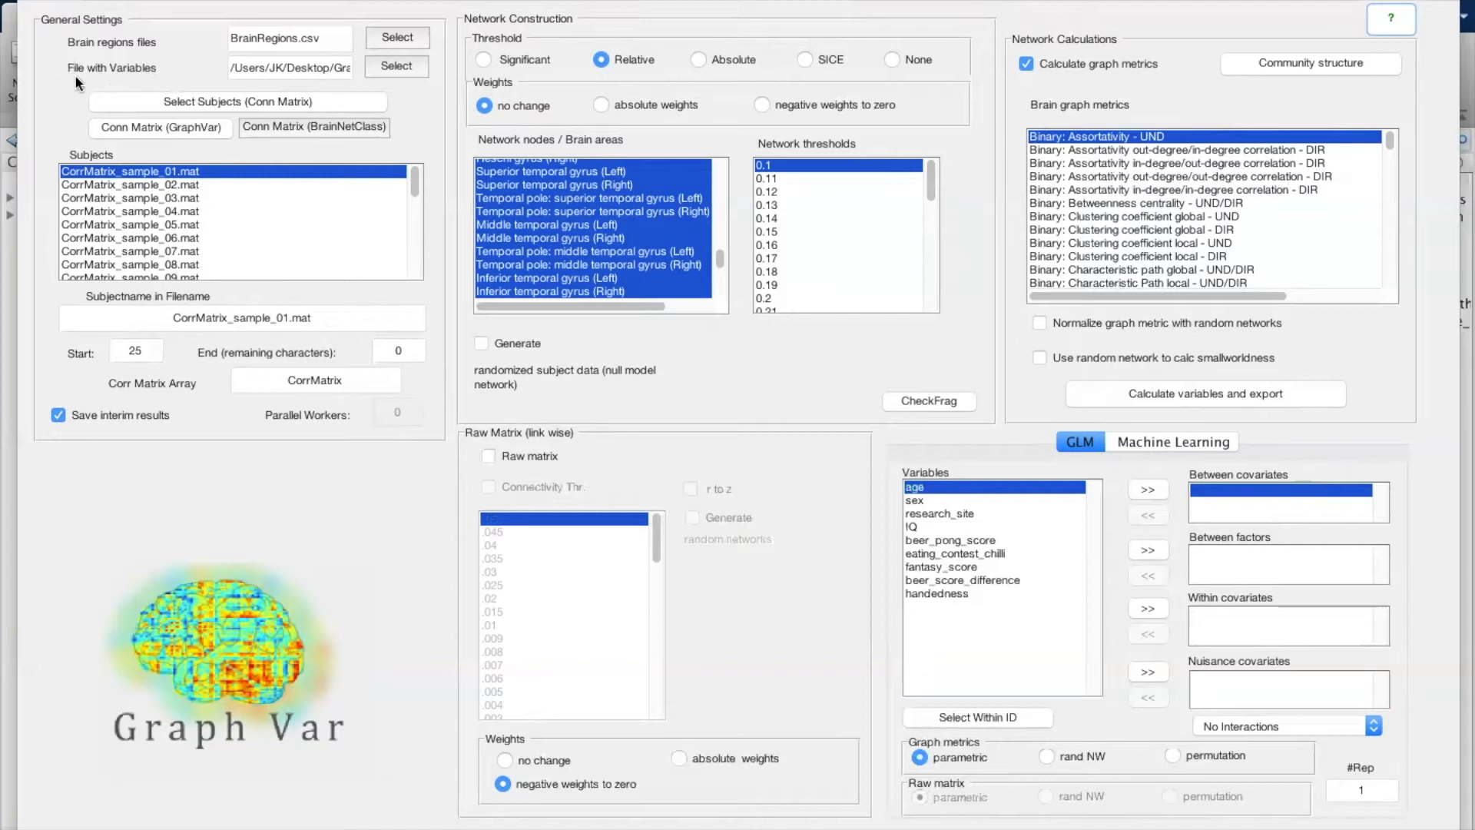
click(402, 72)
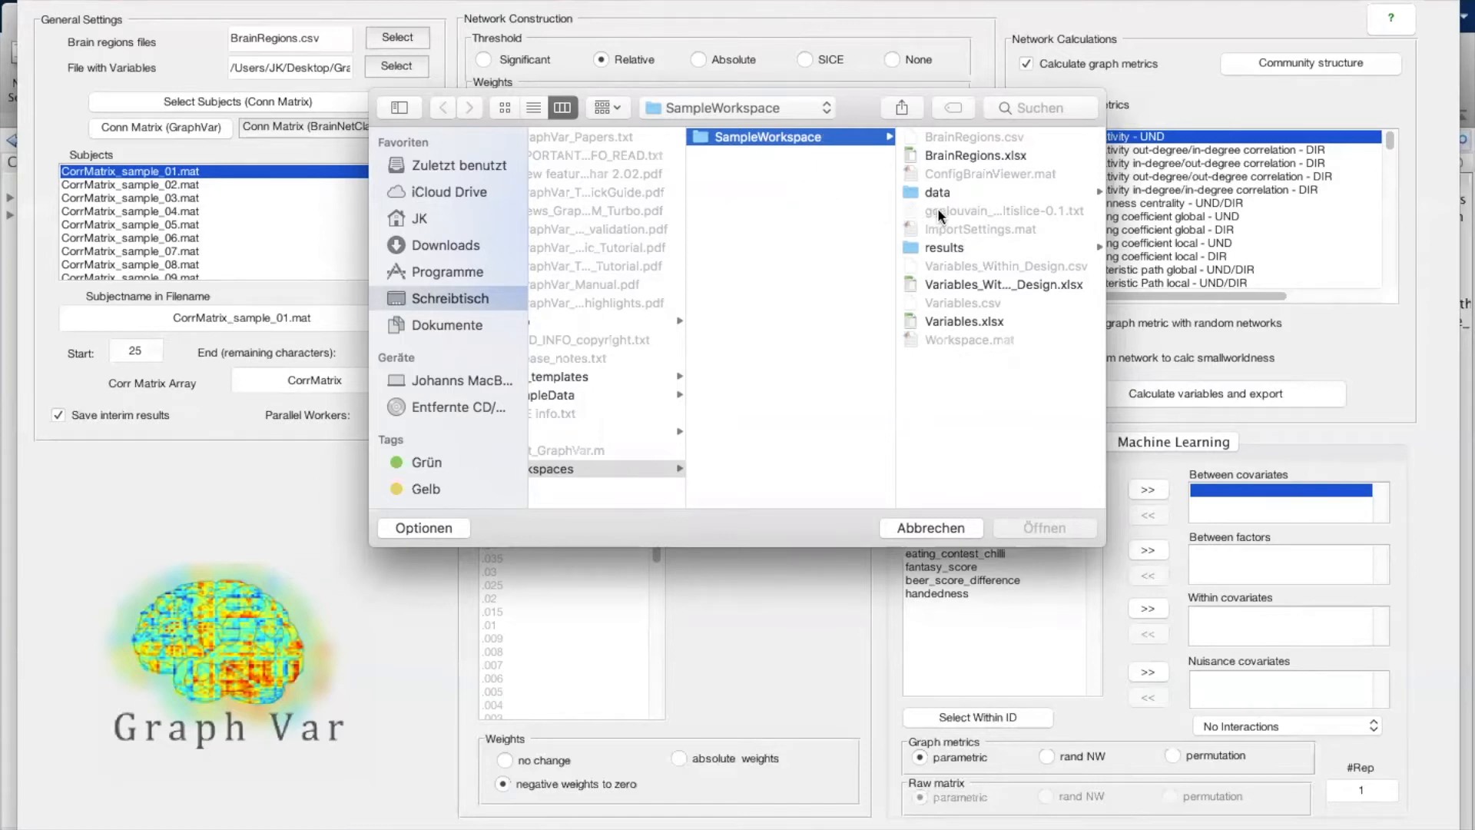
click(944, 320)
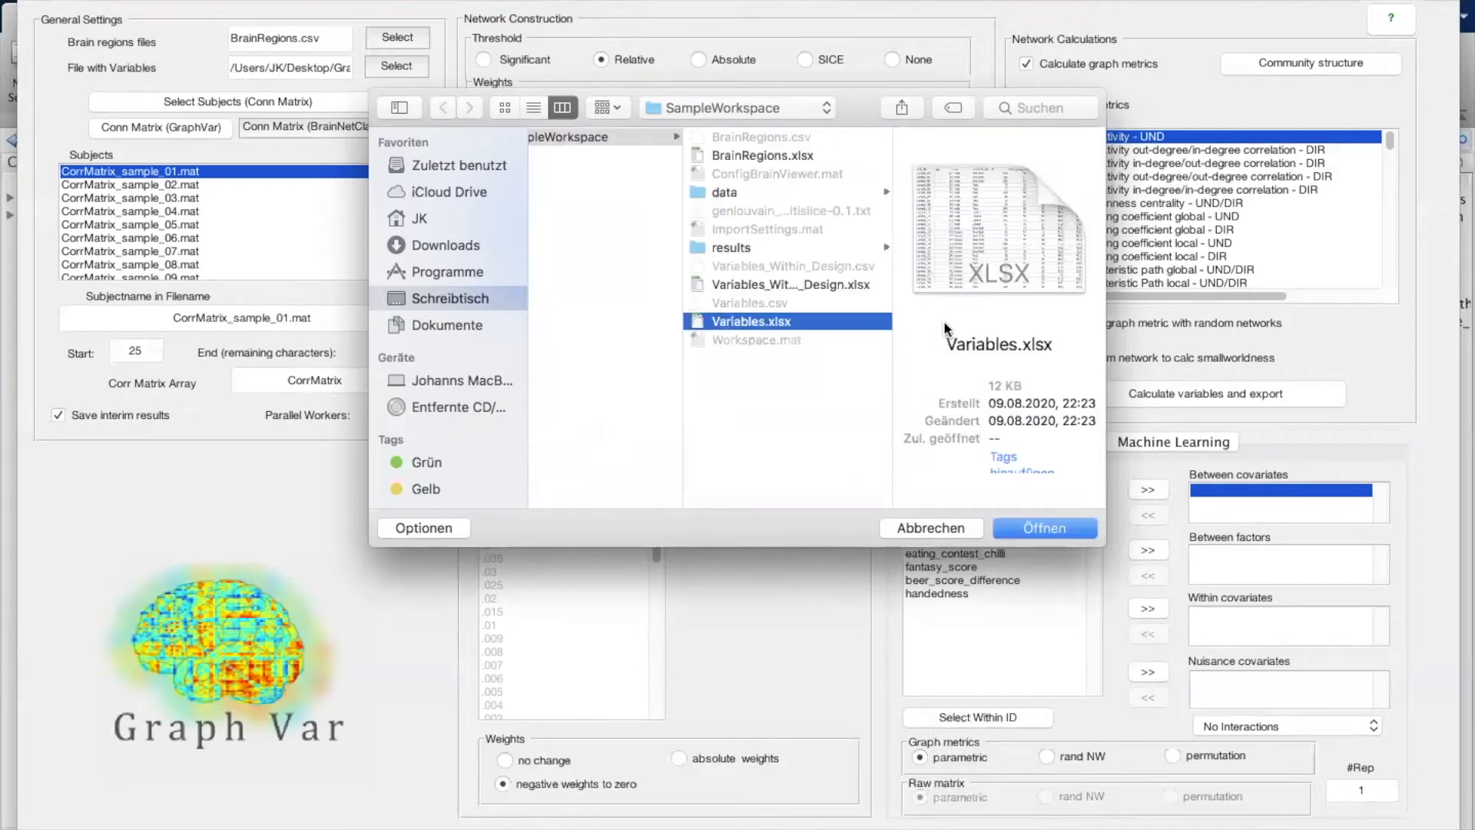
click(920, 526)
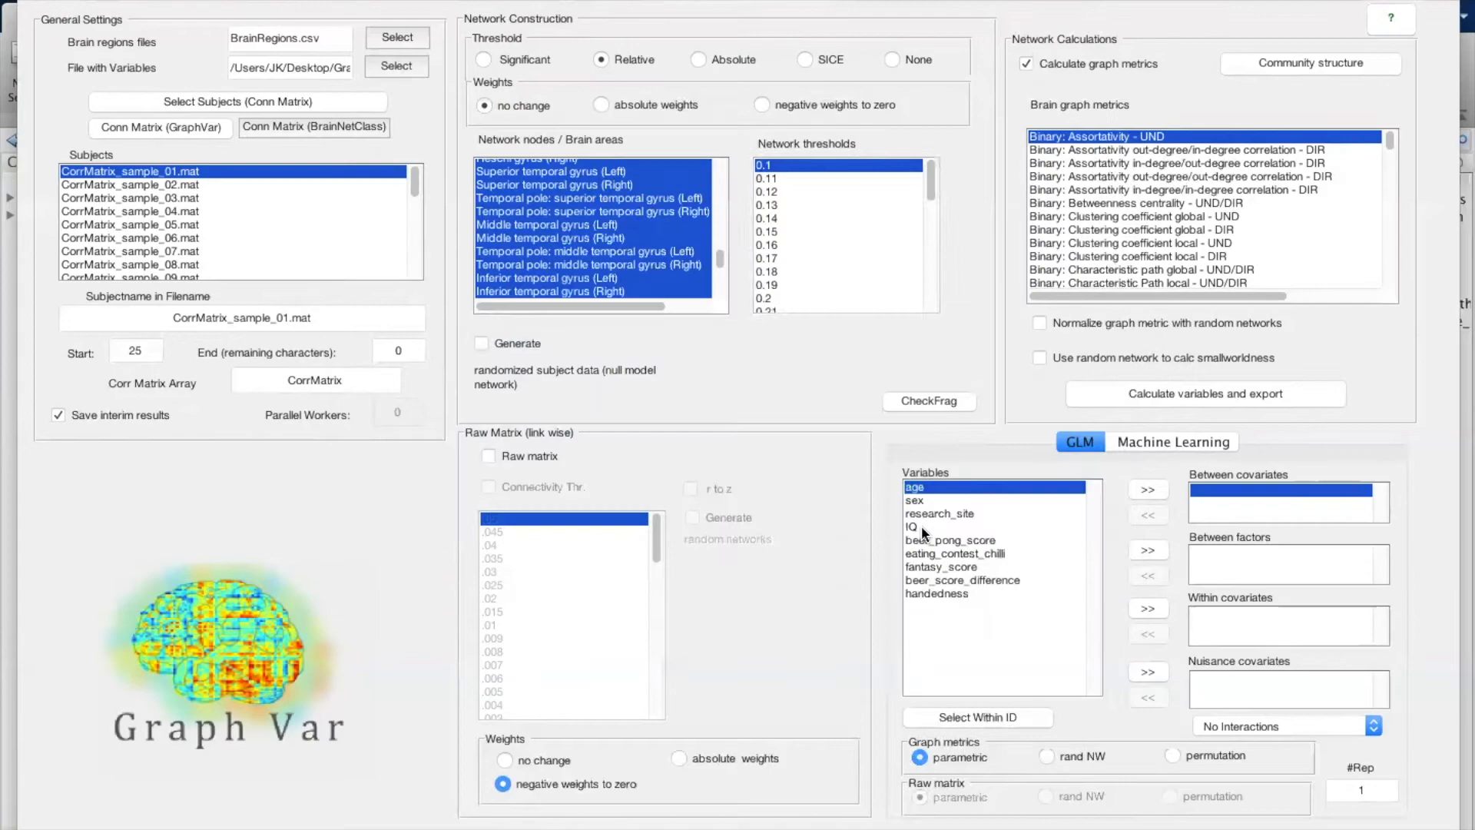
Step: Examine the subject IDs and variable columns of the Variables spreadsheet in Excel and return to the GraphVar window
key(ctrl+Up)
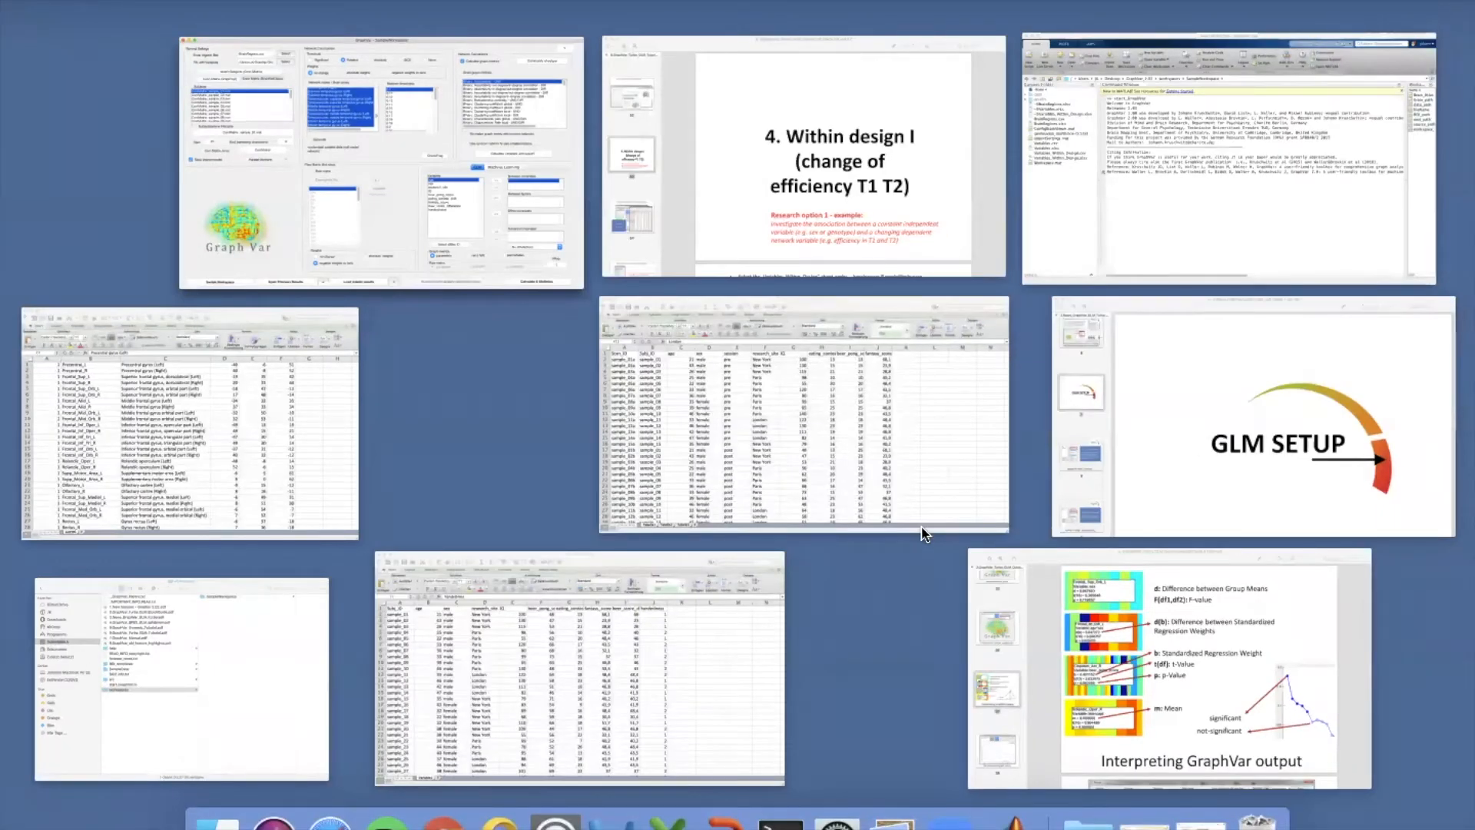
click(604, 681)
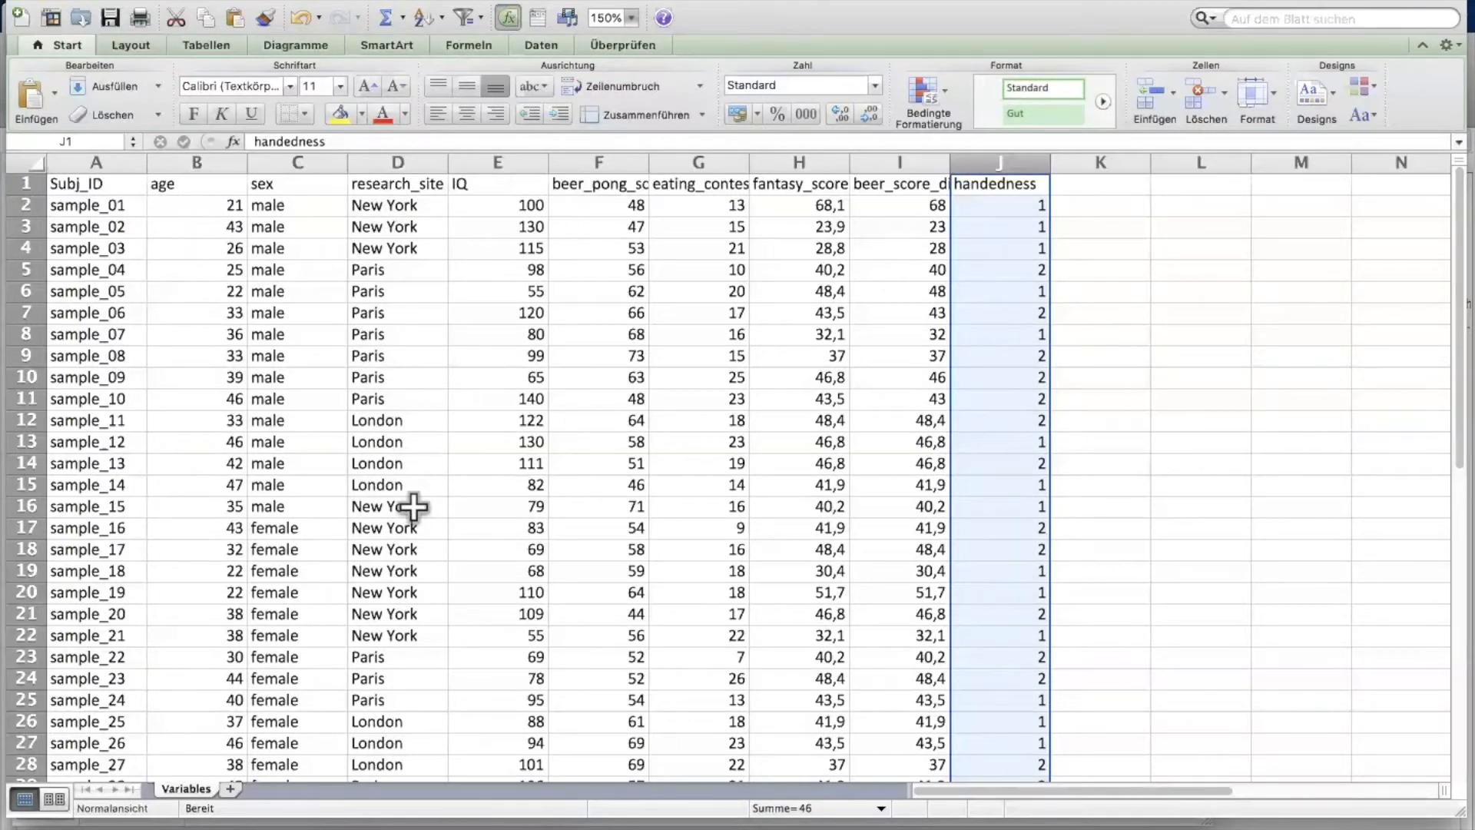
key(ctrl+Up)
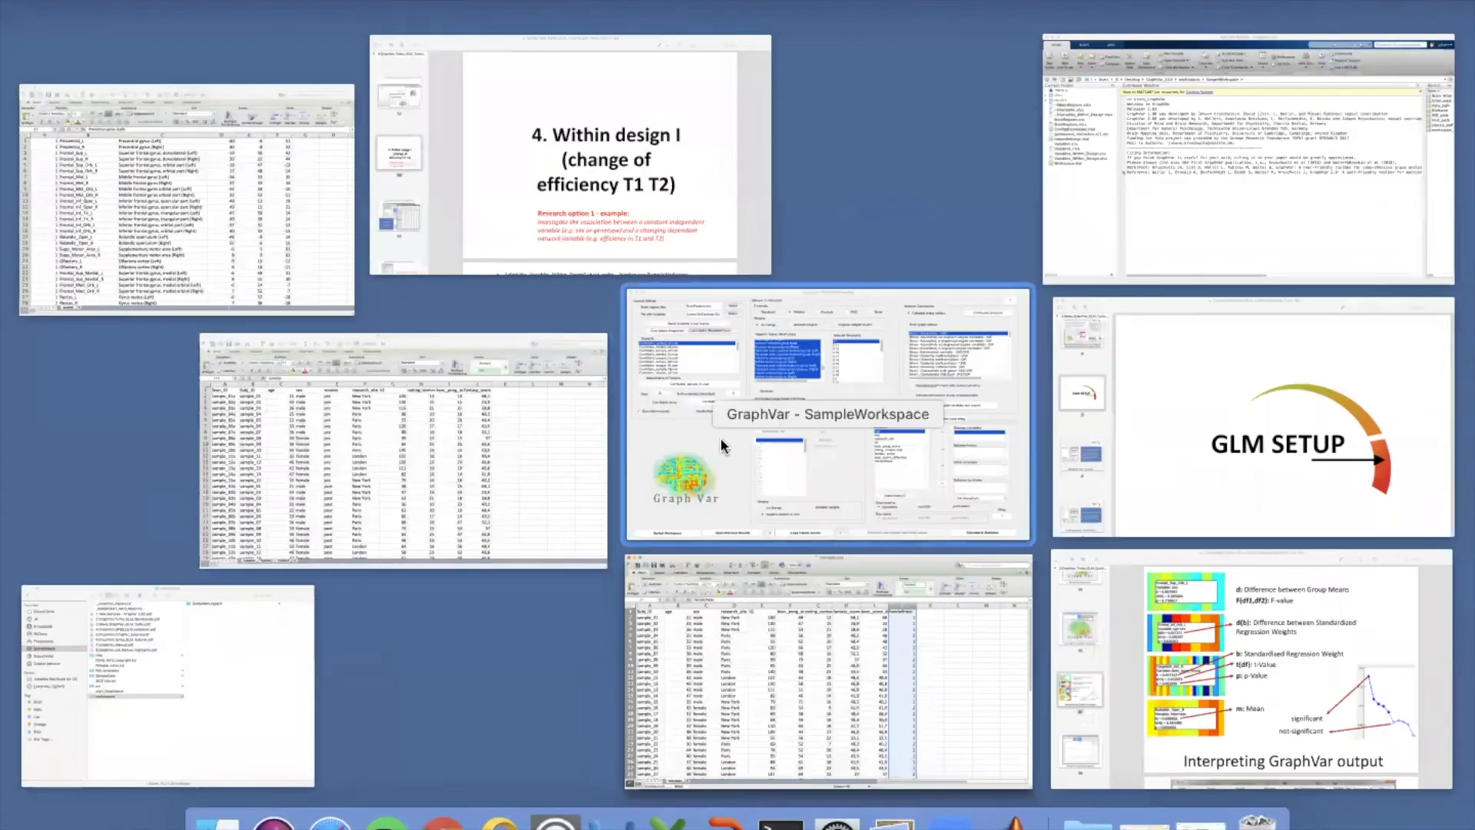
click(721, 437)
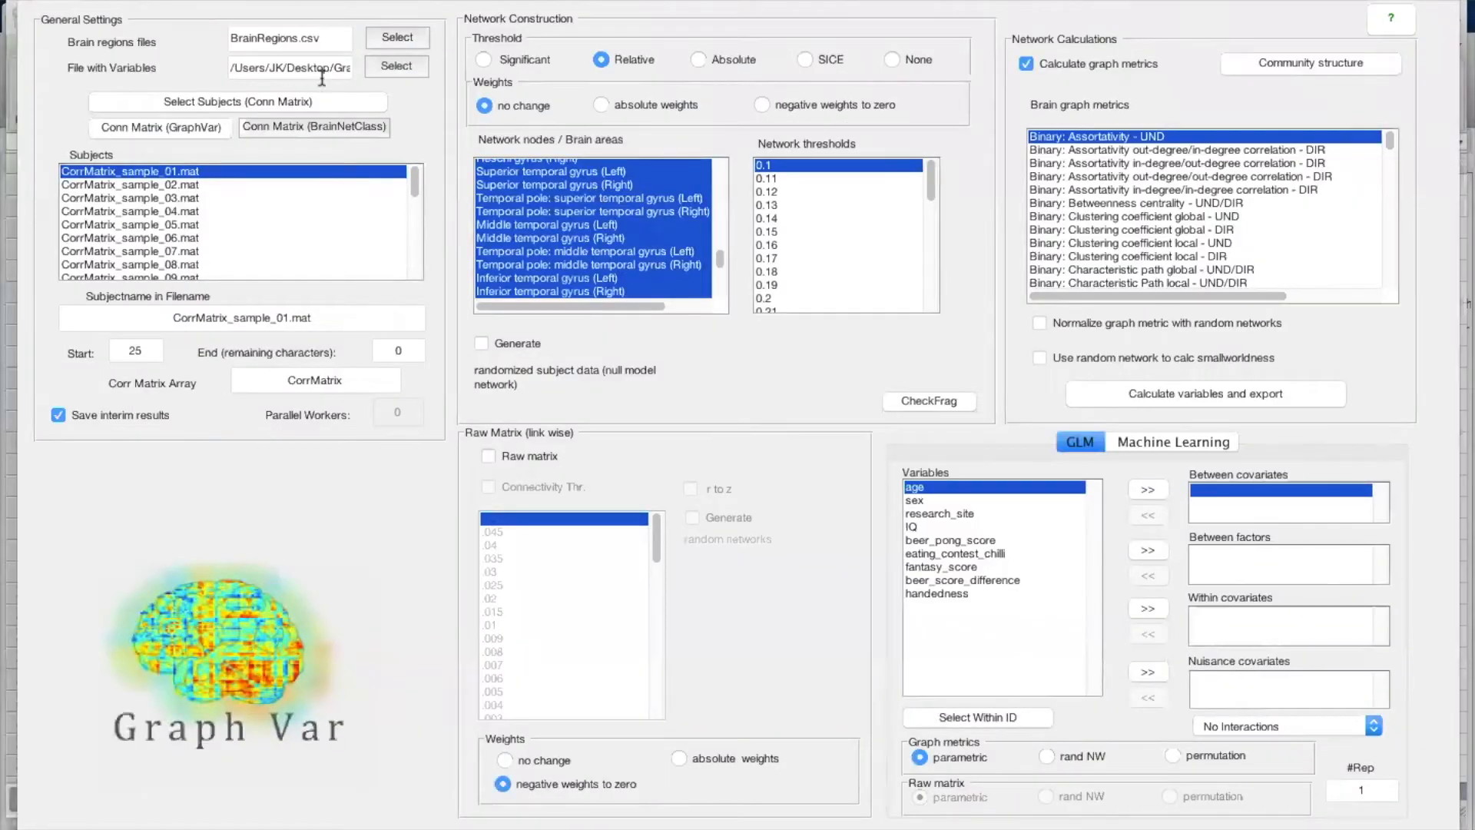
Step: Load Variables.xlsx as the file with variables, toggle research_site in the row selection and accept the selection
click(393, 67)
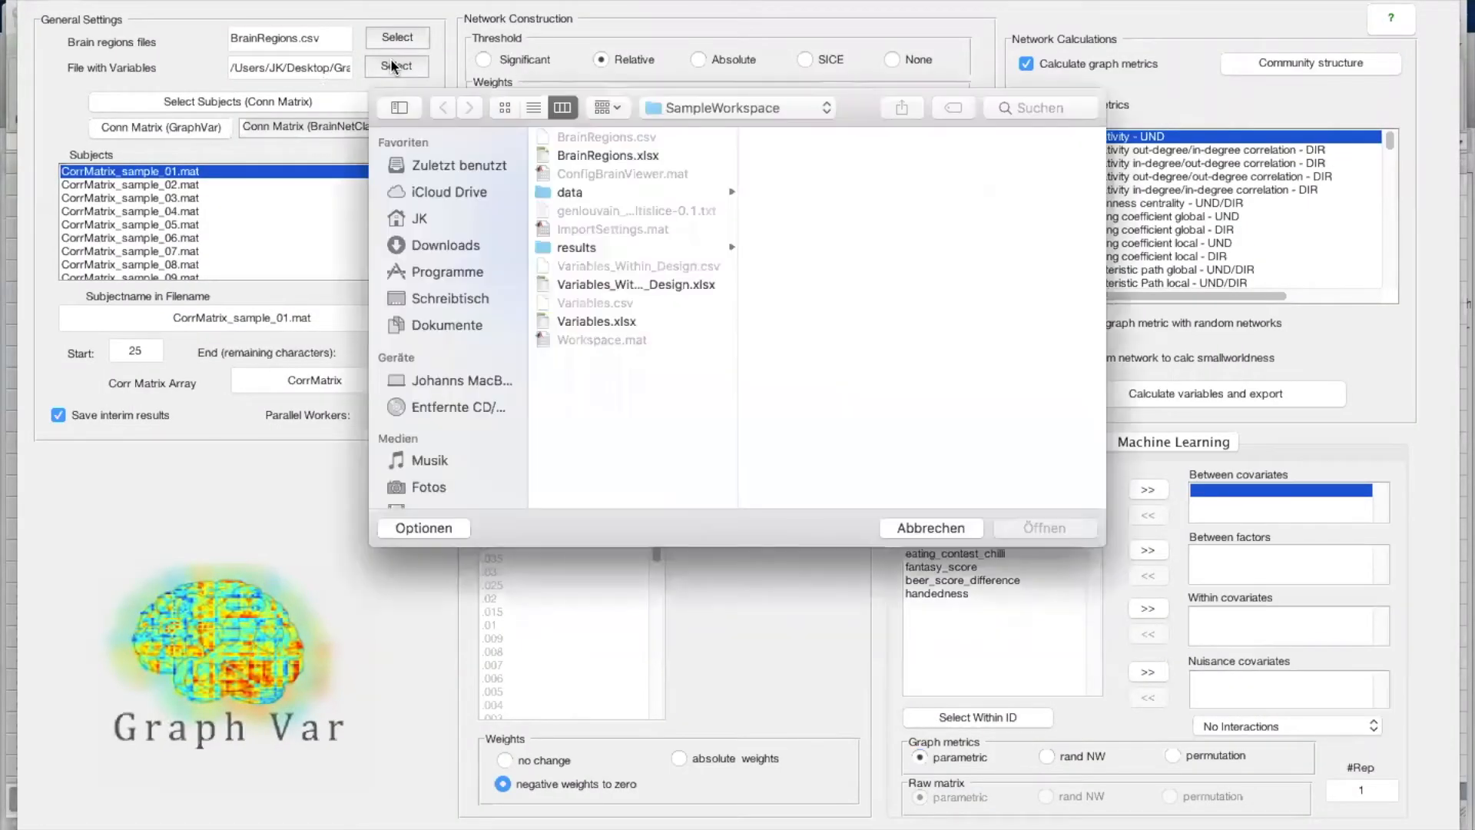
click(593, 318)
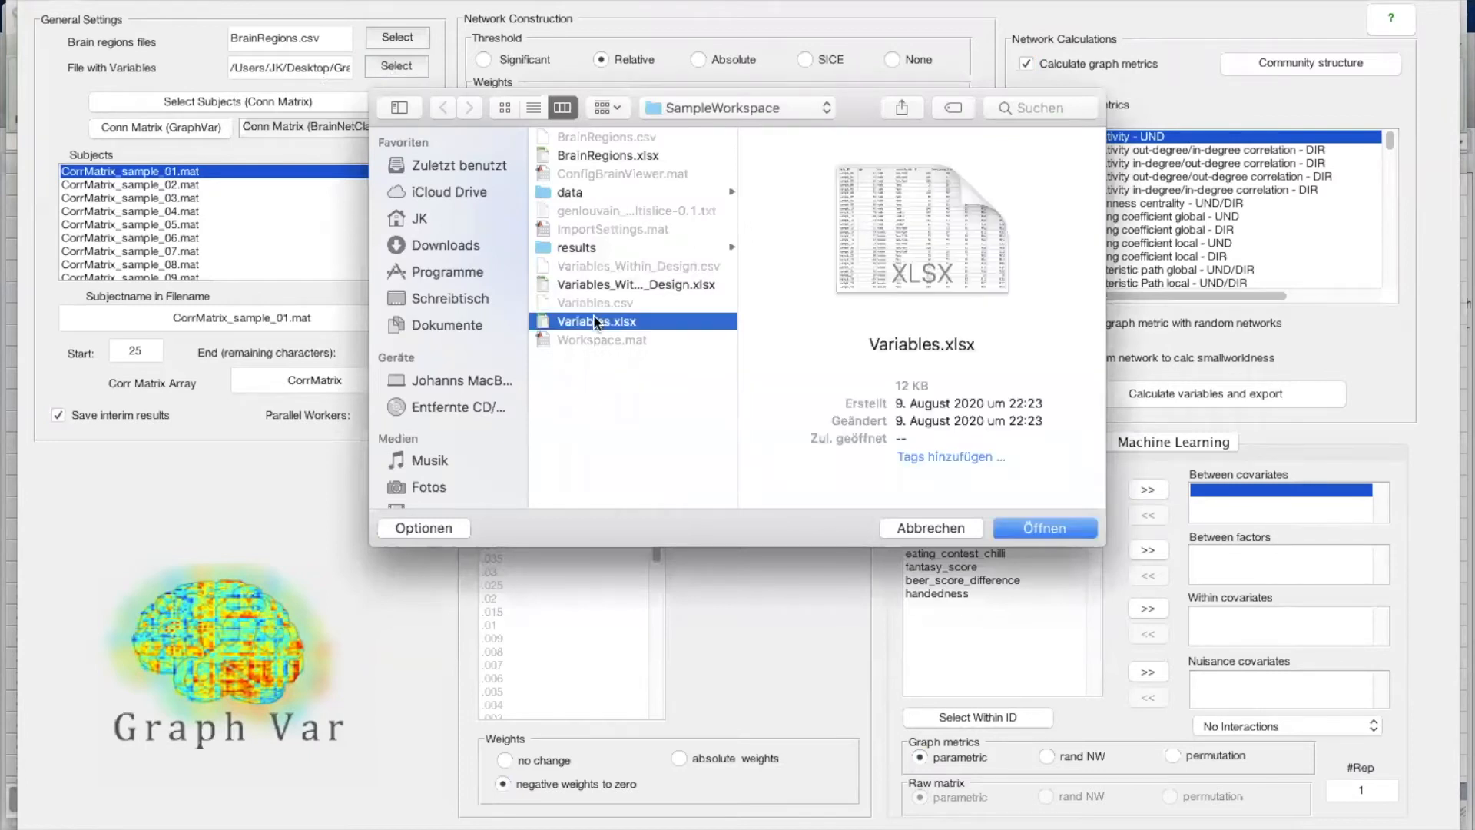
click(1052, 532)
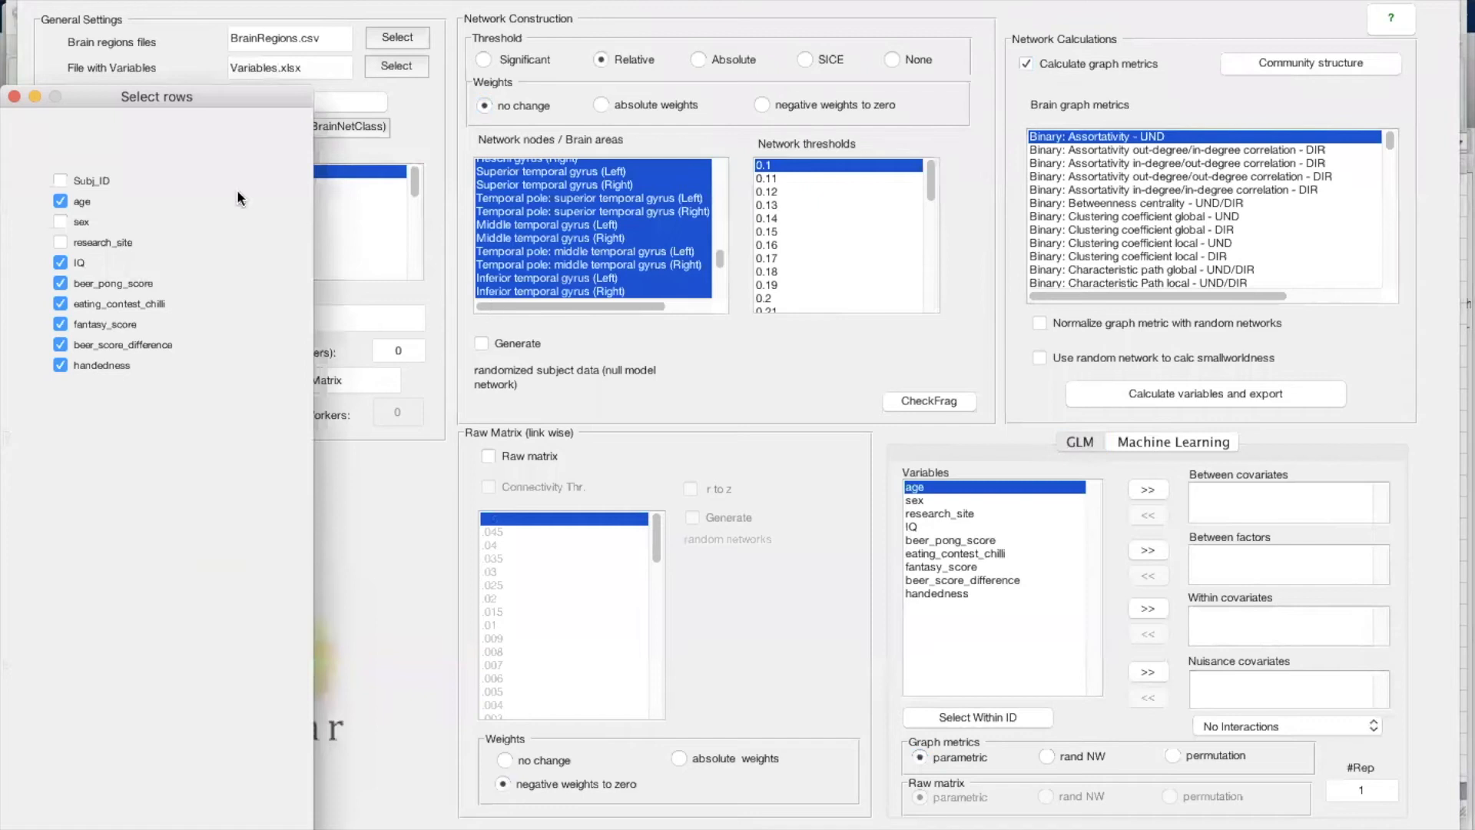
drag(123, 91, 256, 47)
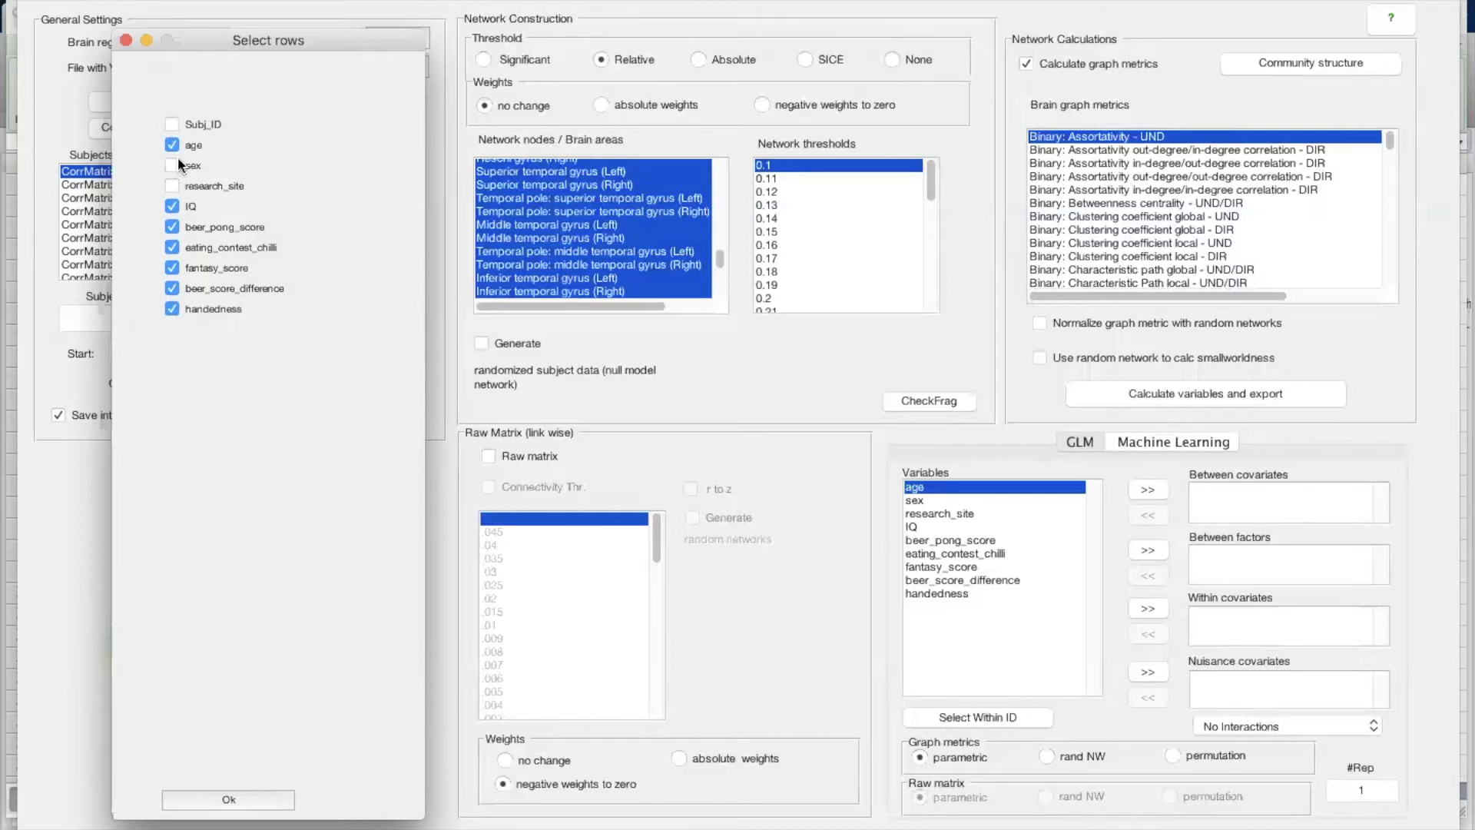
click(172, 186)
click(223, 800)
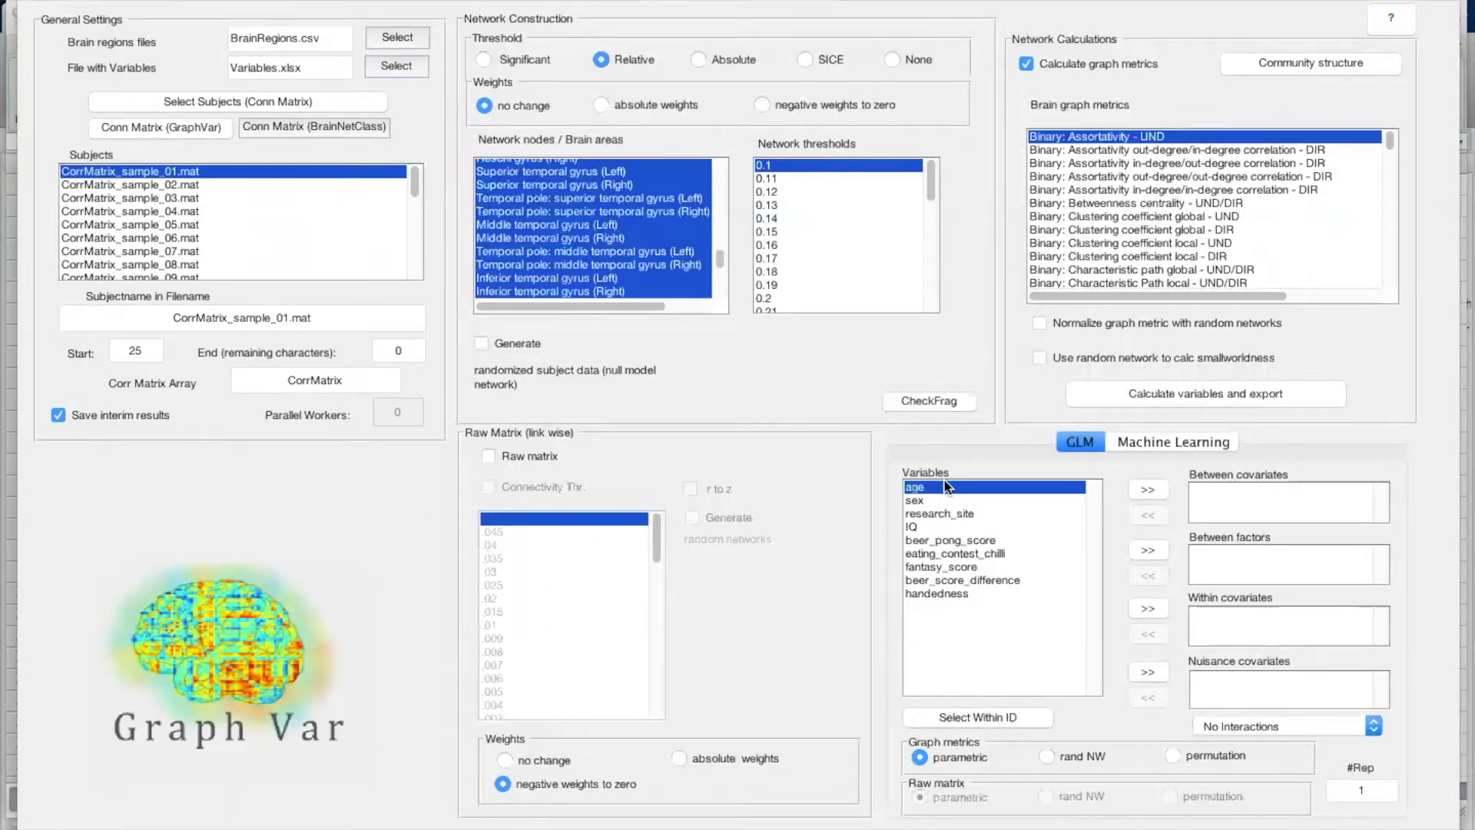
drag(944, 492, 952, 620)
click(951, 620)
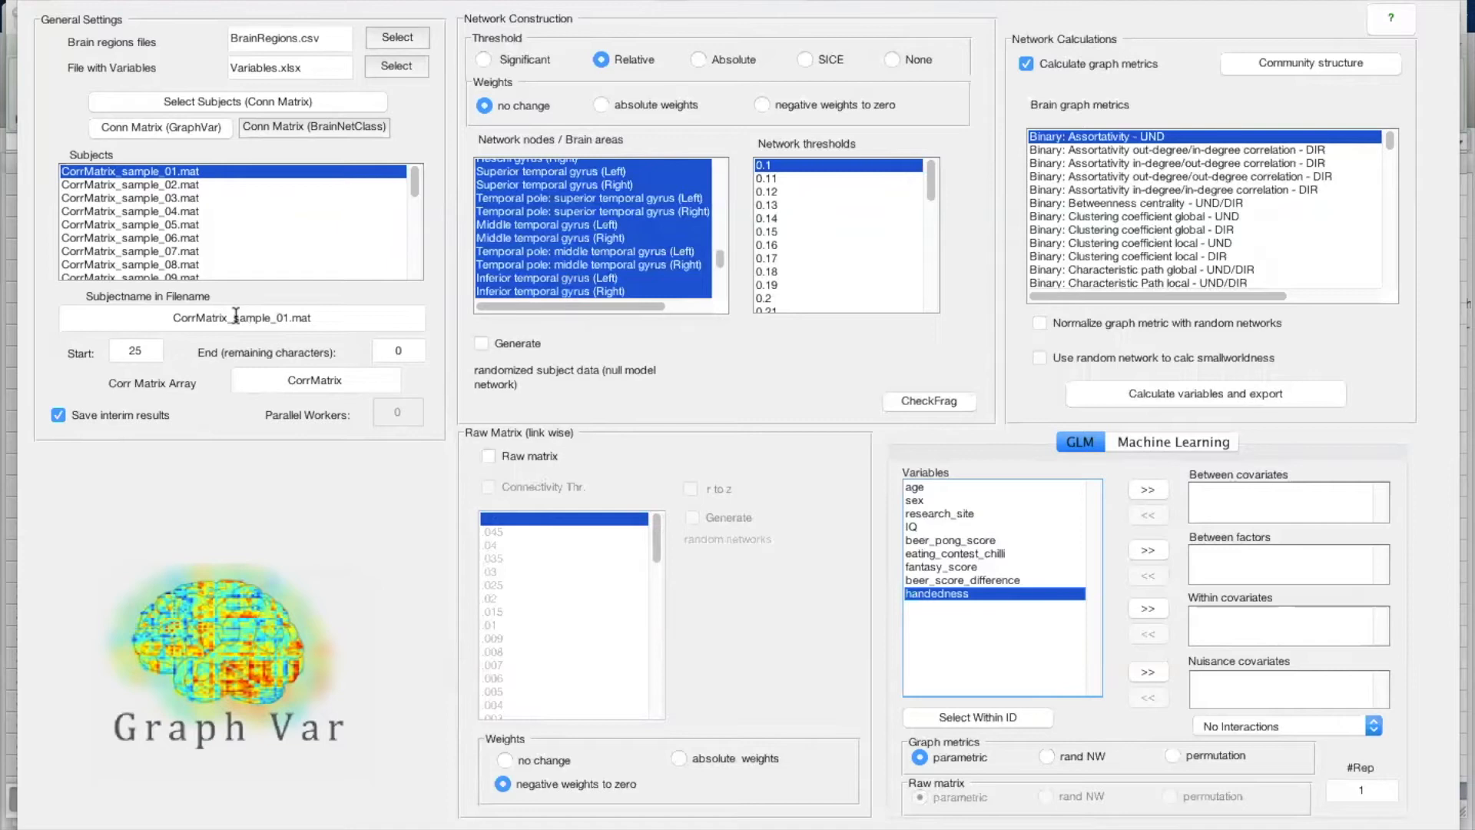
Step: Select all connectivity matrix files in the workspace's data/CorrMatrix folder as the subjects
click(261, 101)
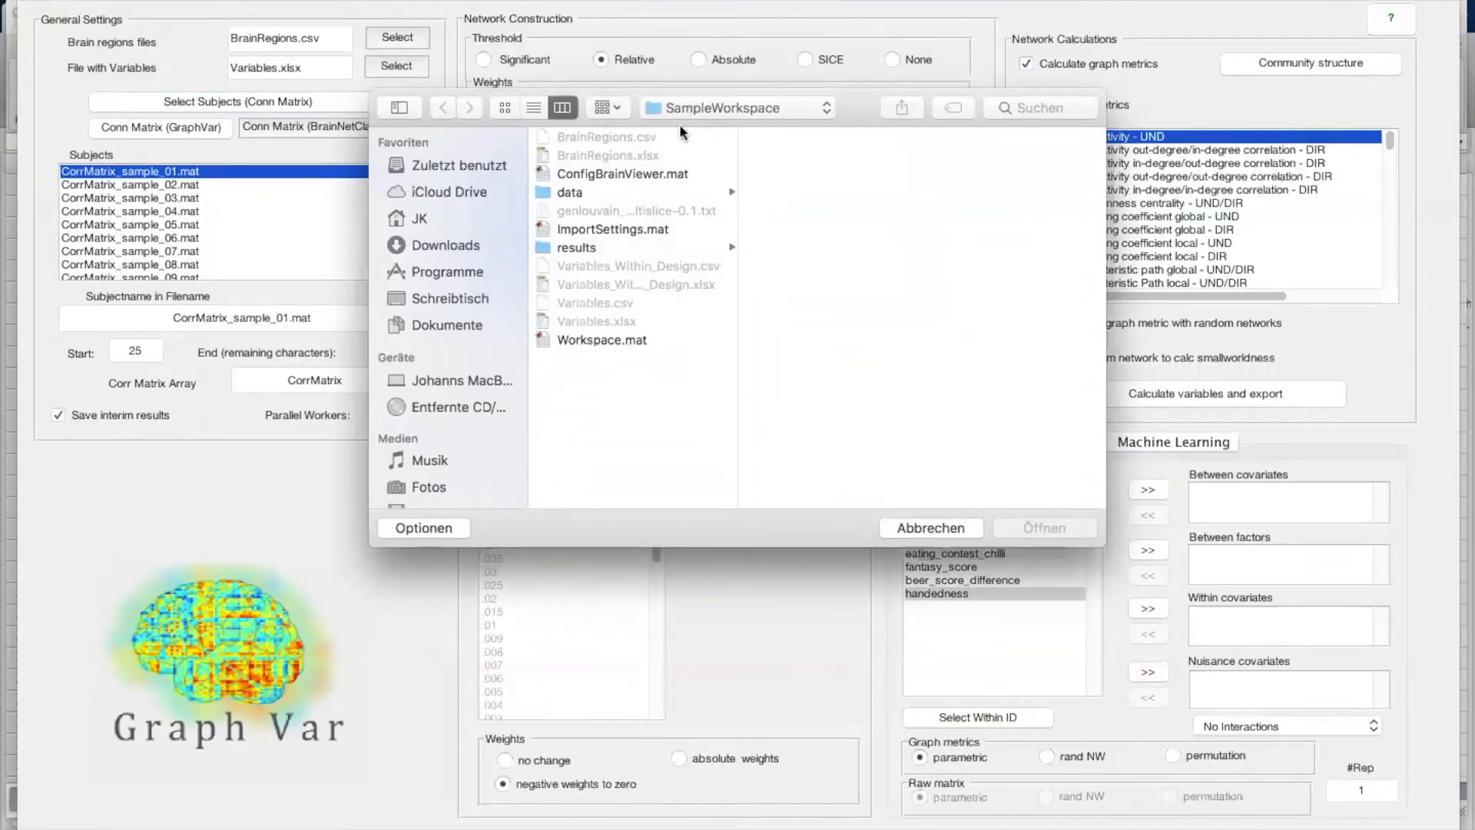
click(632, 193)
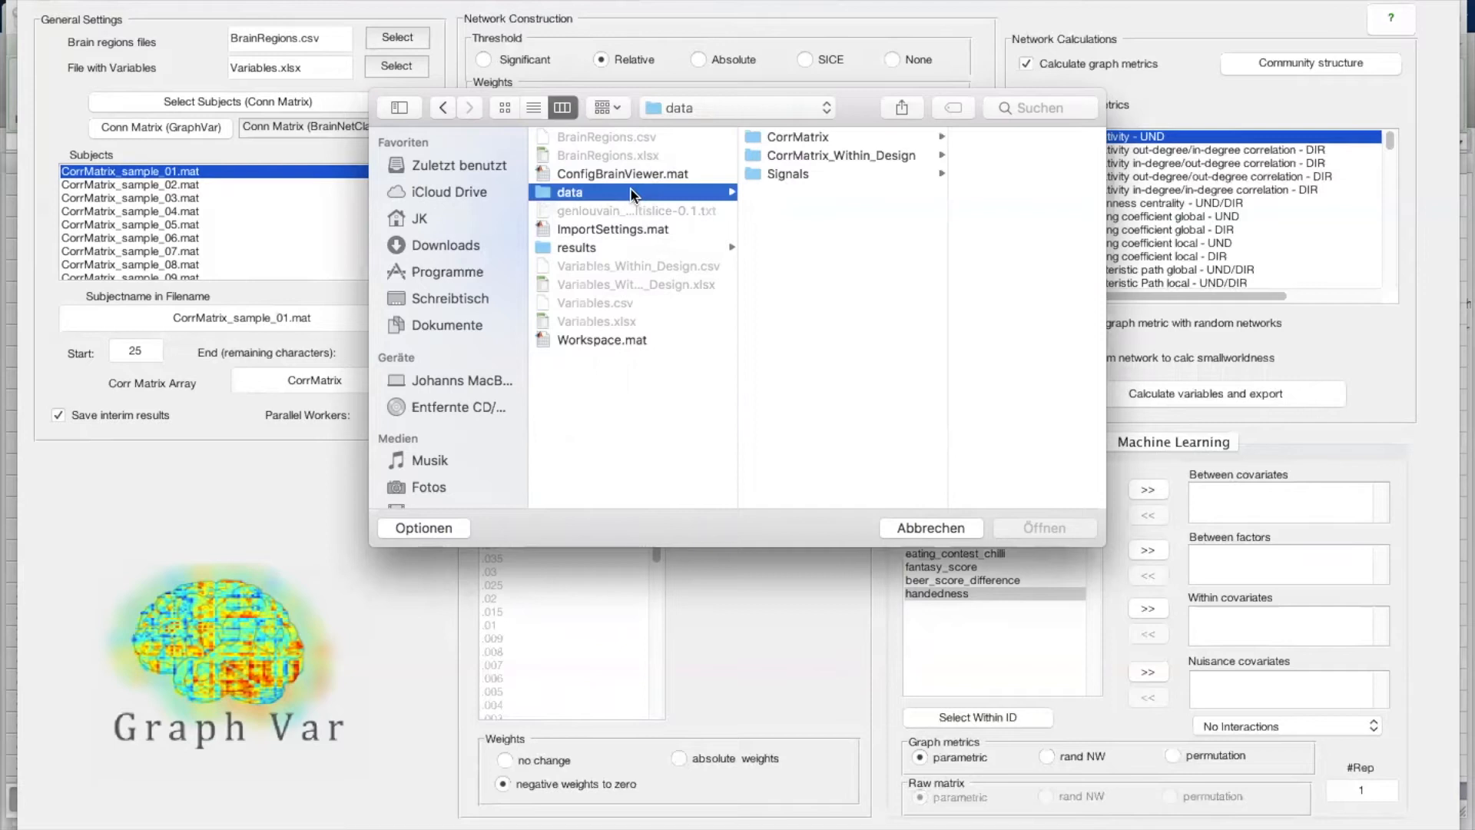
click(797, 136)
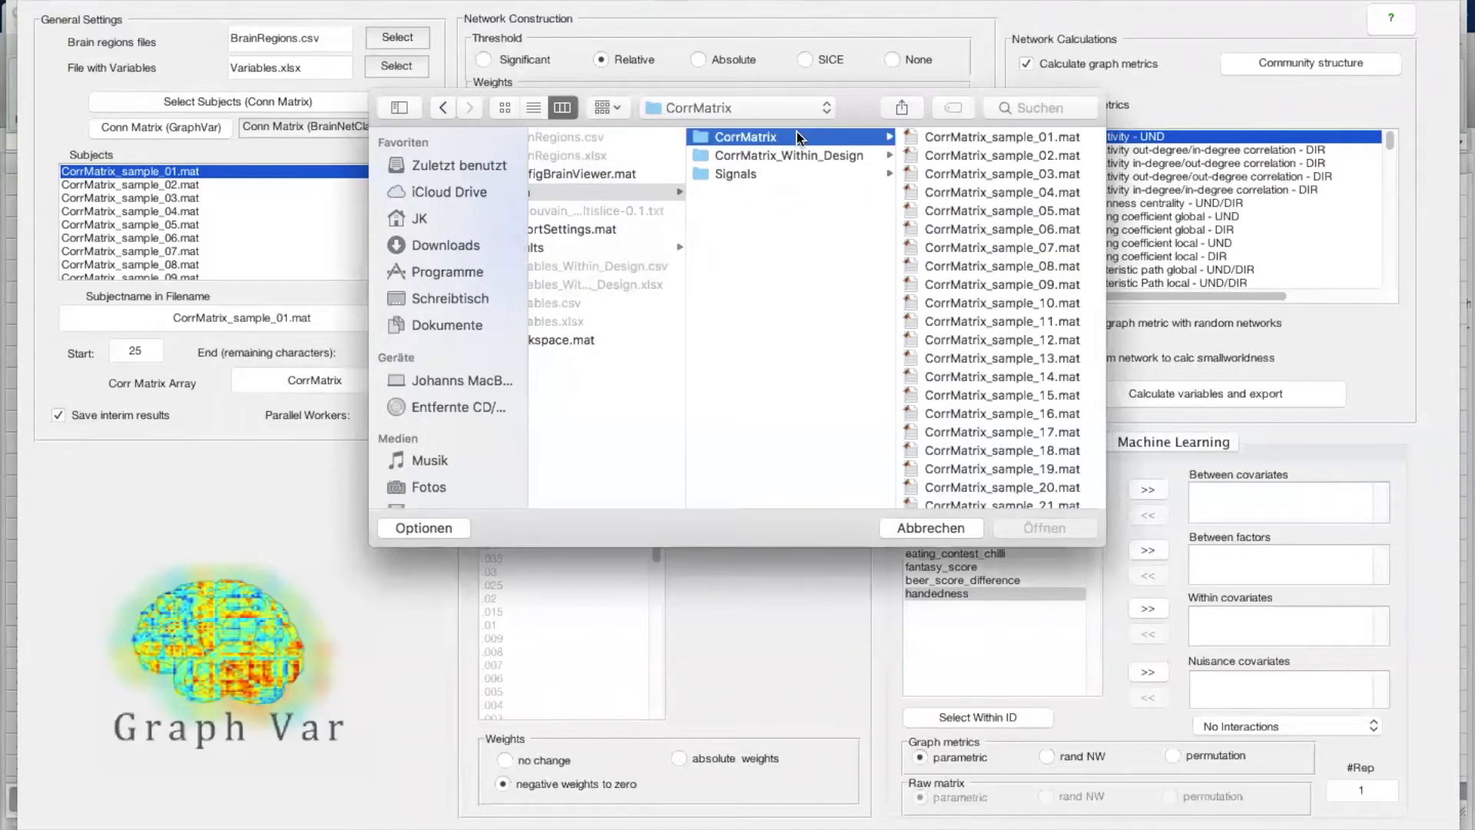
click(1009, 149)
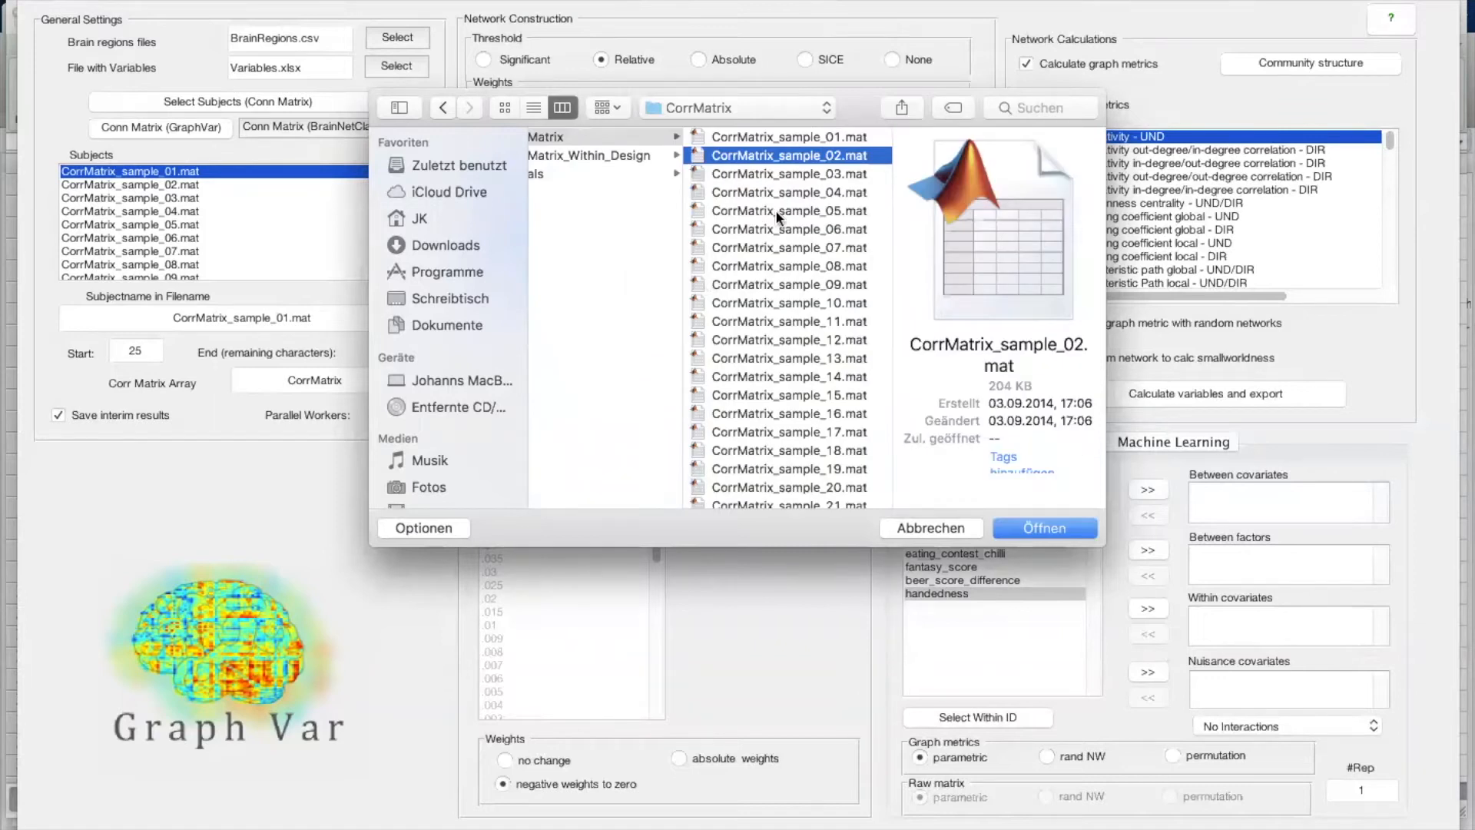
key(super+a)
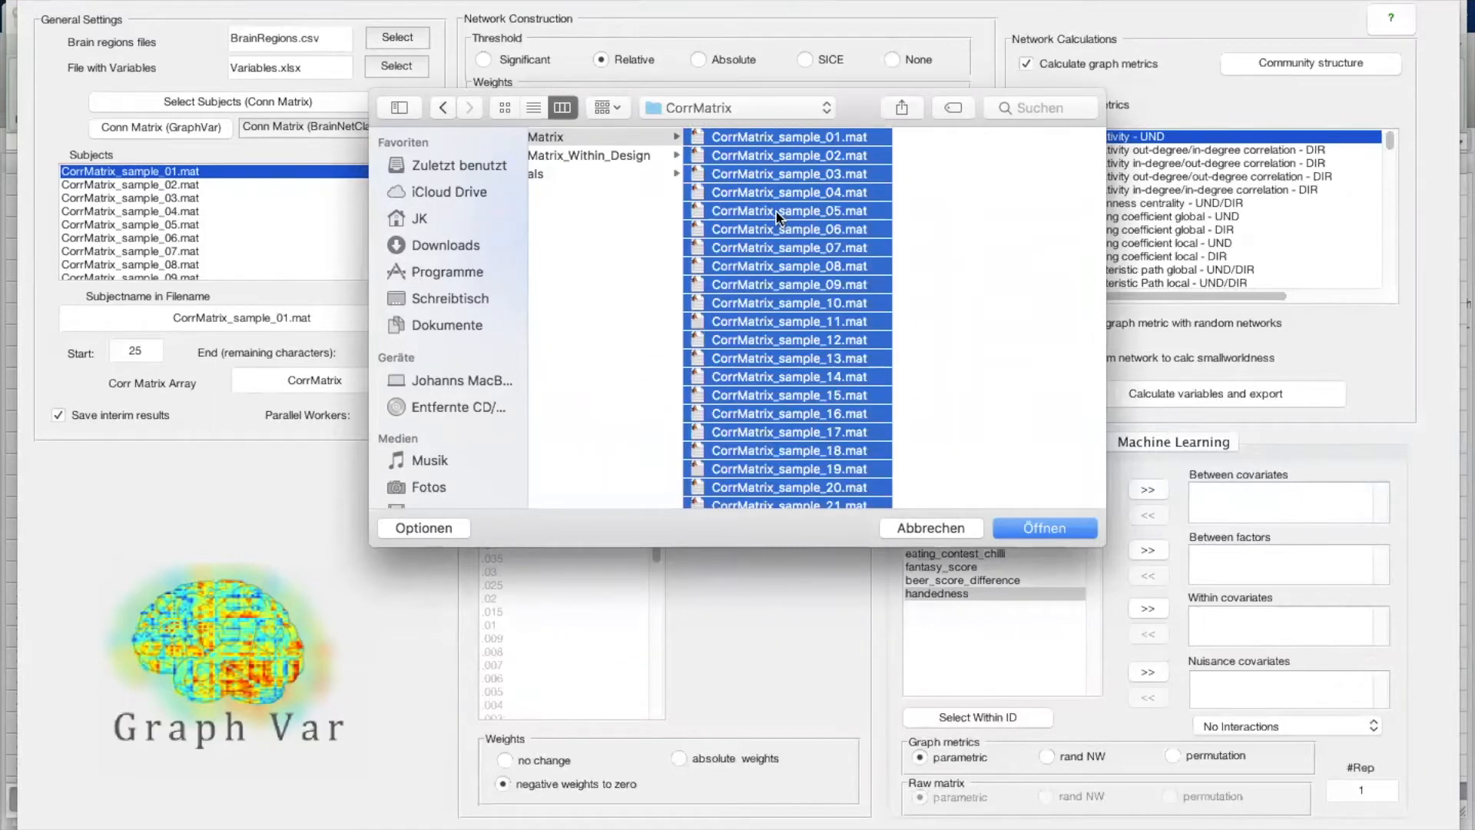
click(1030, 530)
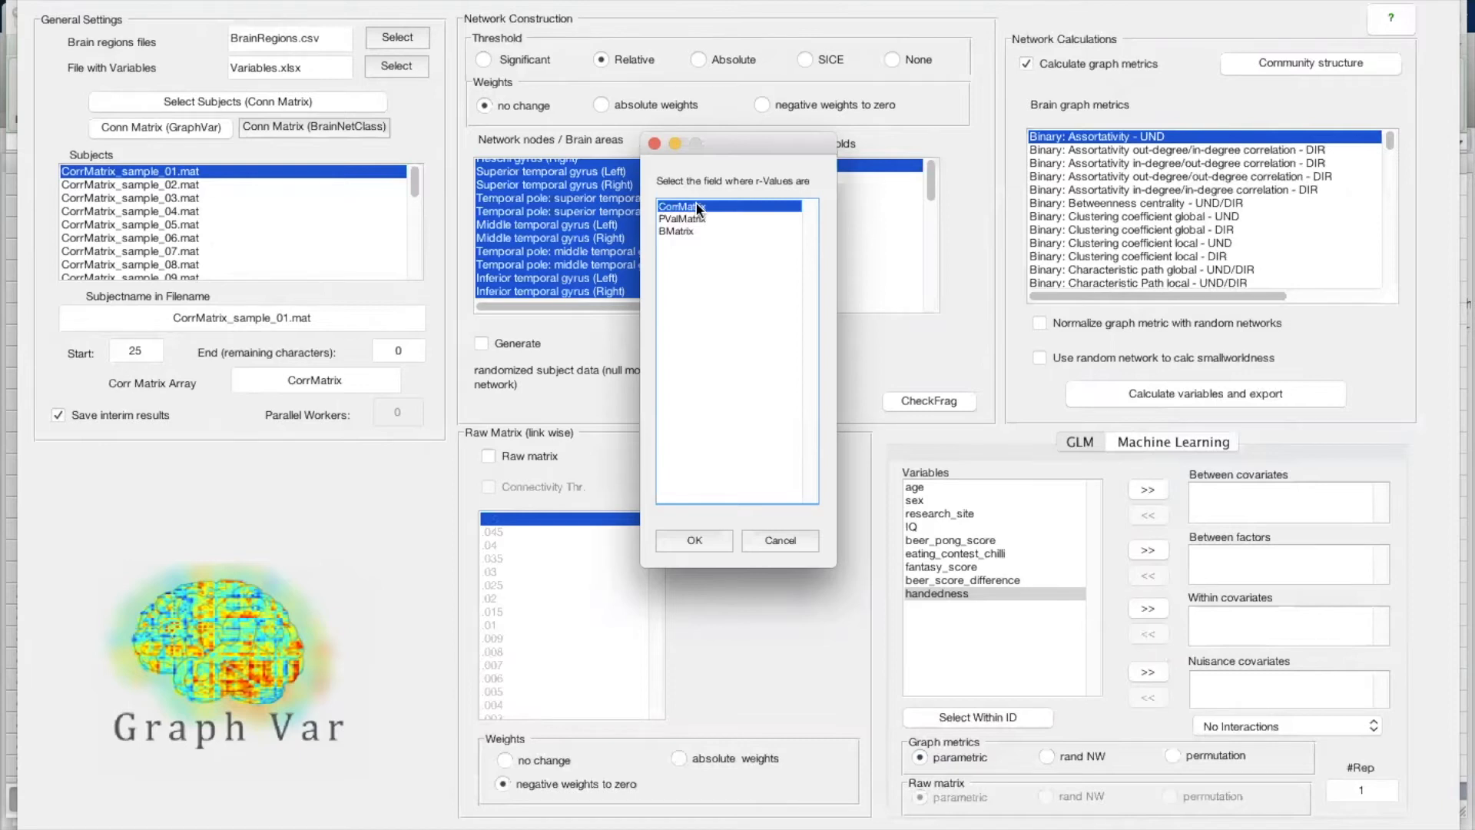
Step: Set CorrMatrix as the field that holds the r-values of the subject matrices
click(679, 220)
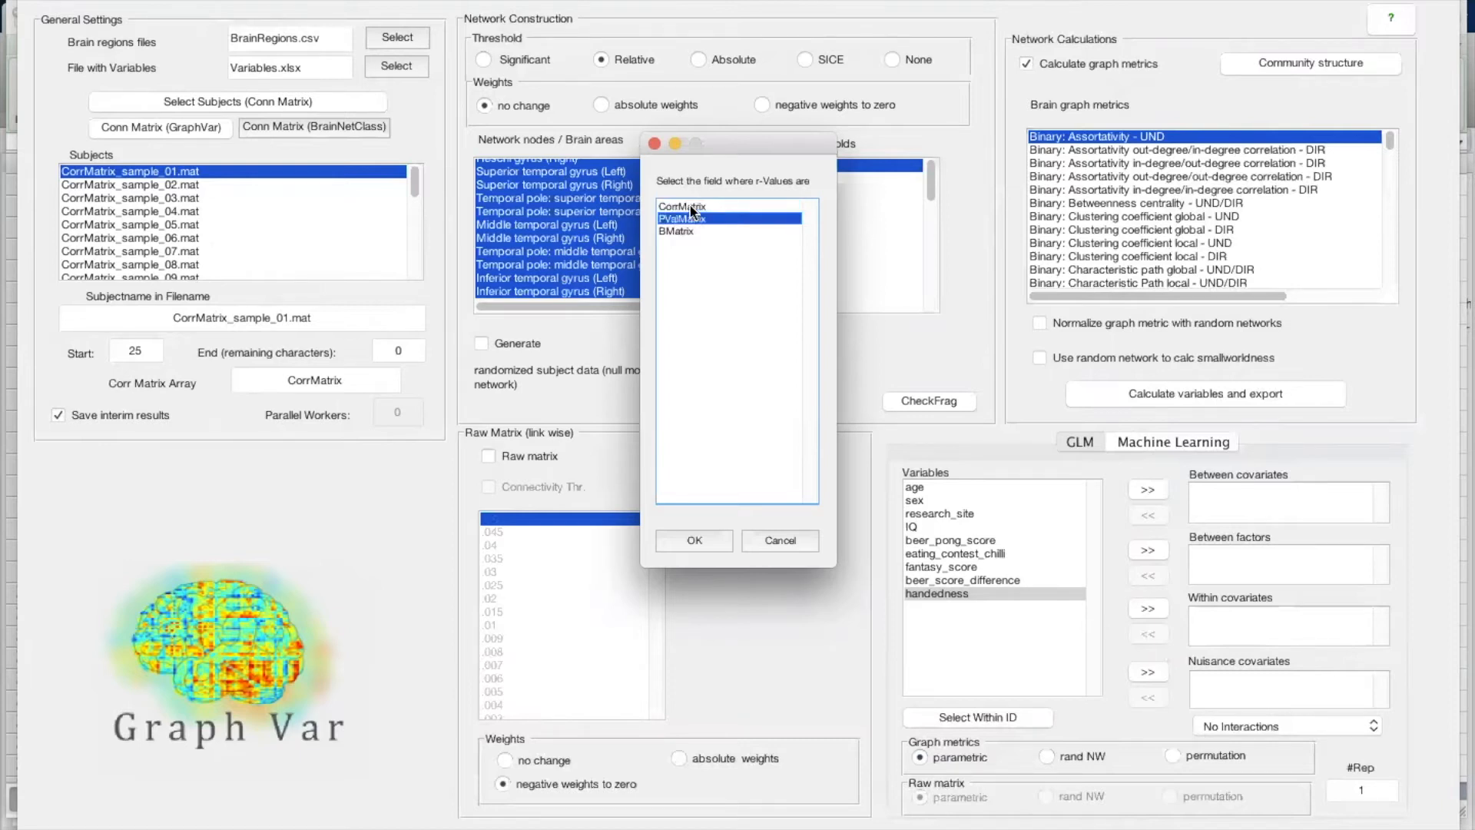
click(693, 206)
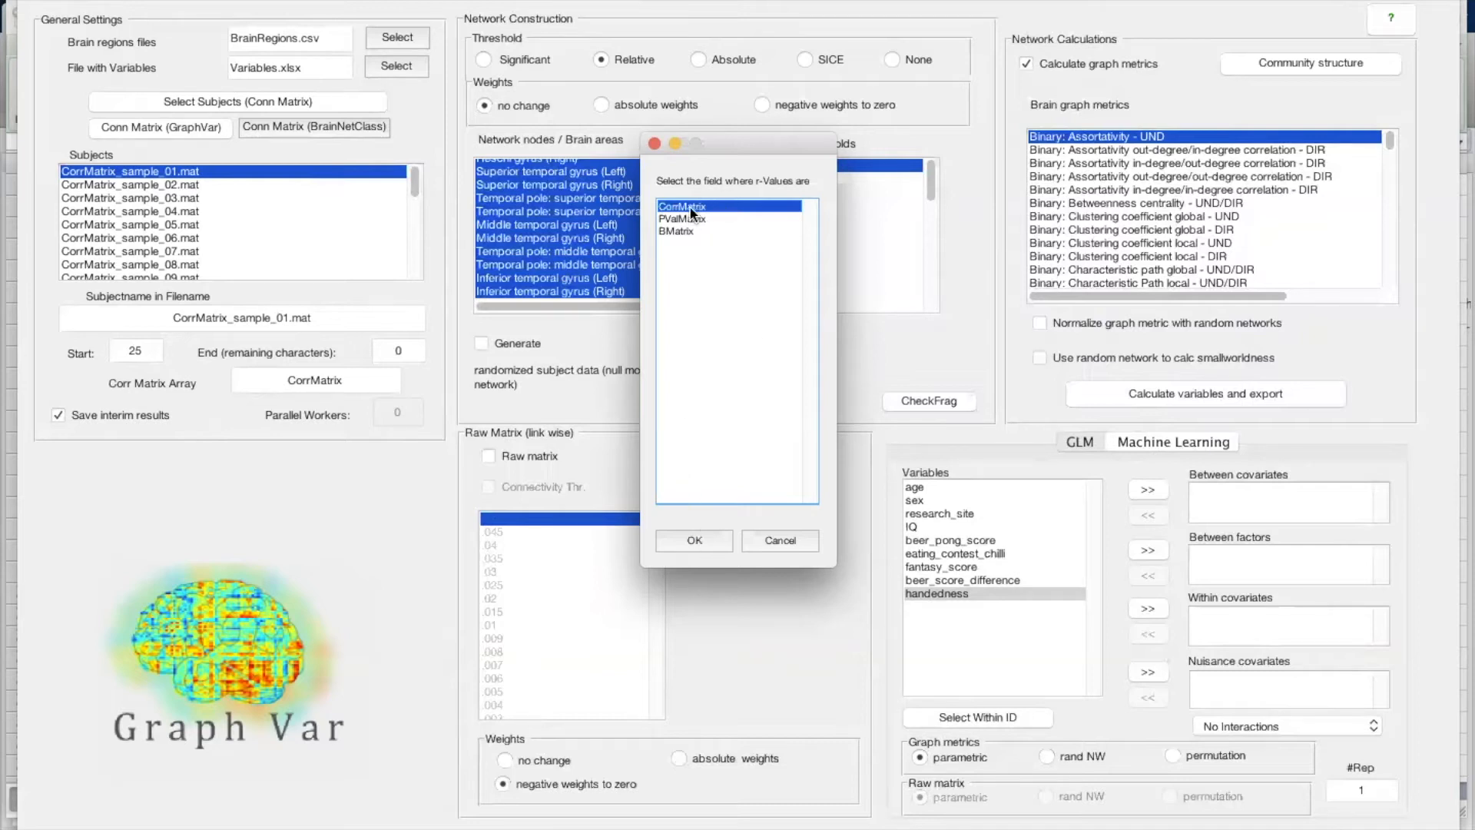
click(694, 540)
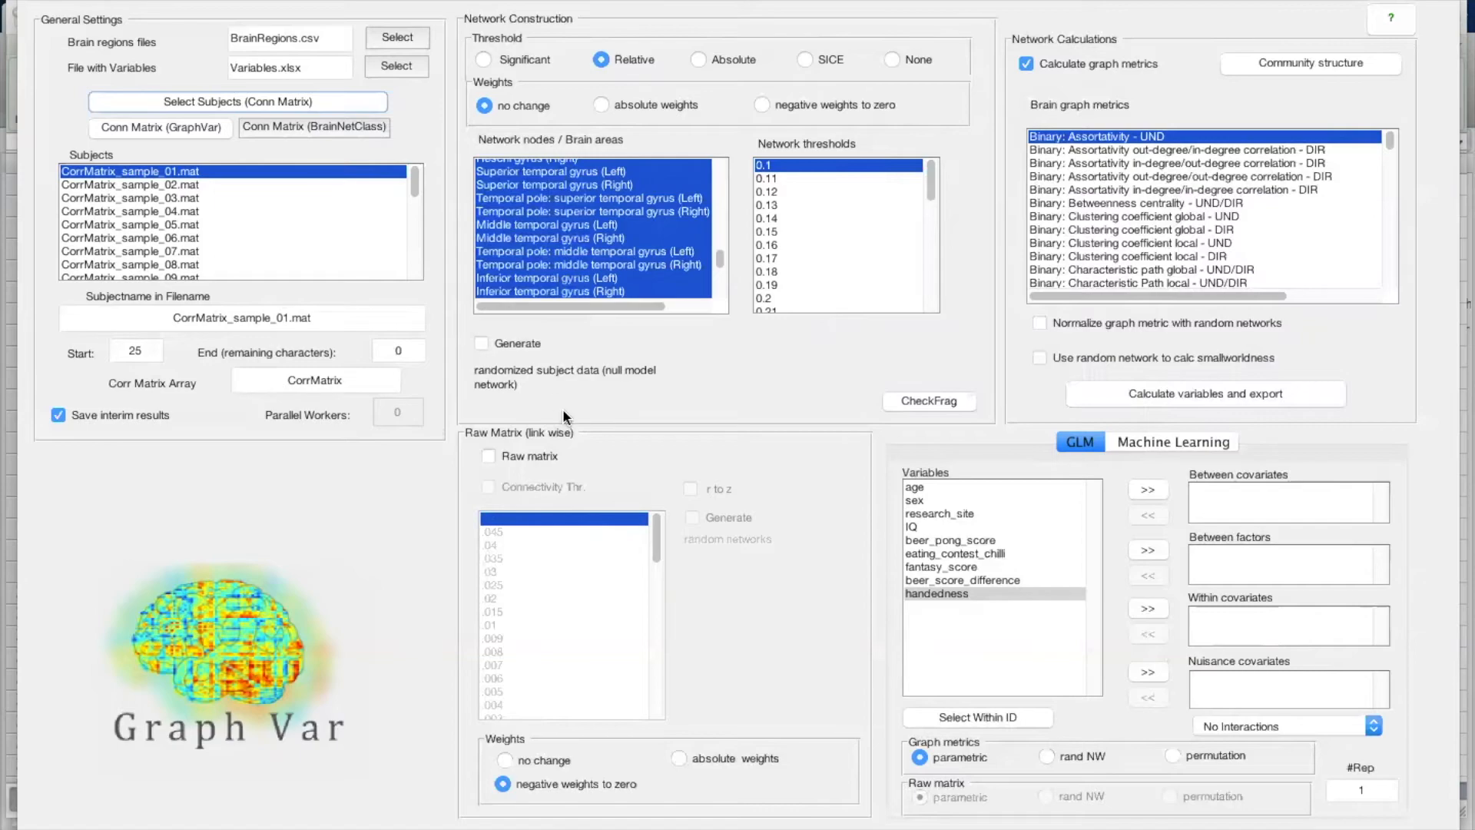
Step: Examine the subject file names in the data/CorrMatrix folder in MATLAB and return to the GraphVar window
key(ctrl+Up)
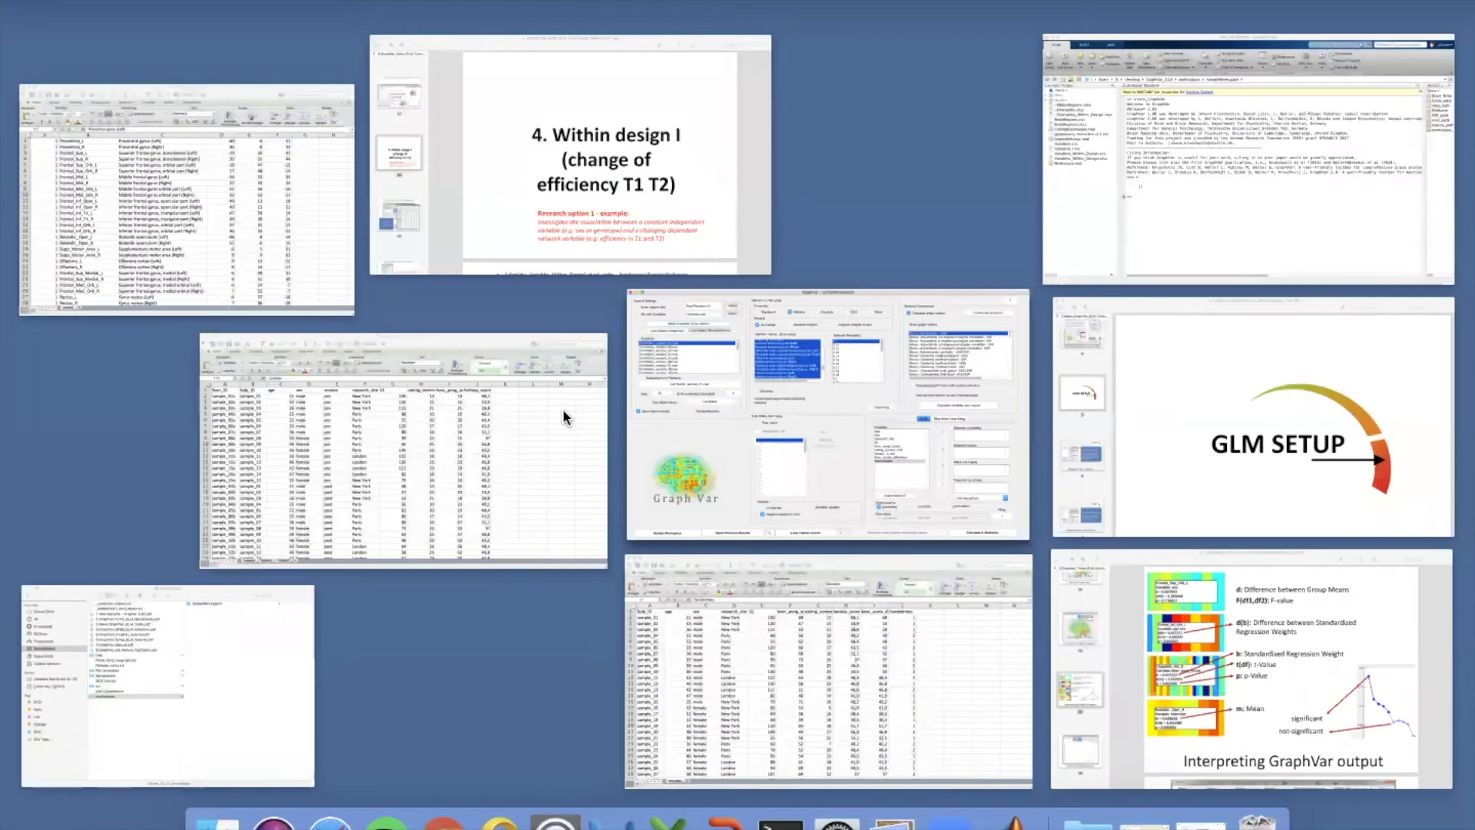
click(1160, 218)
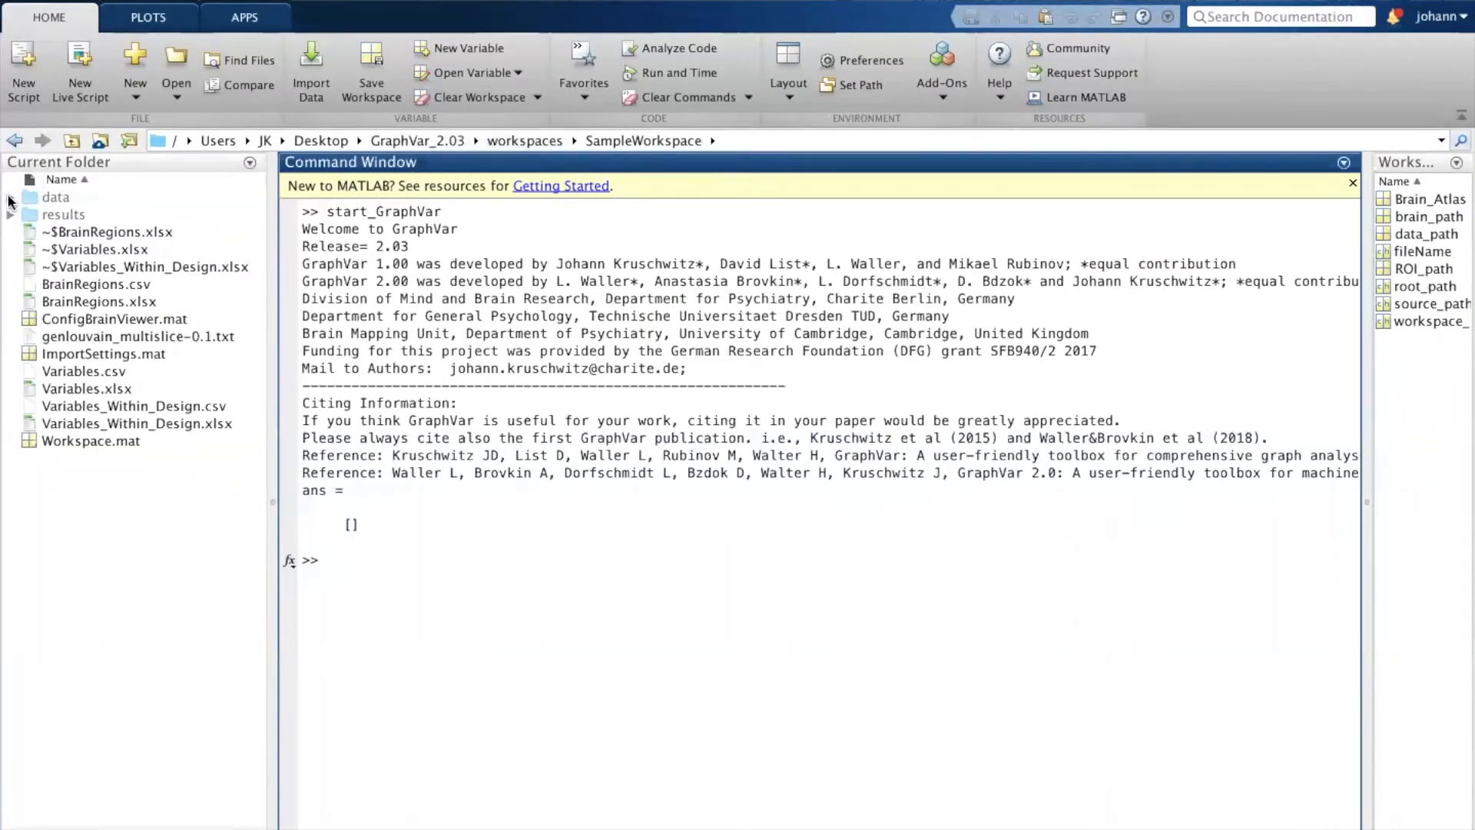
click(10, 199)
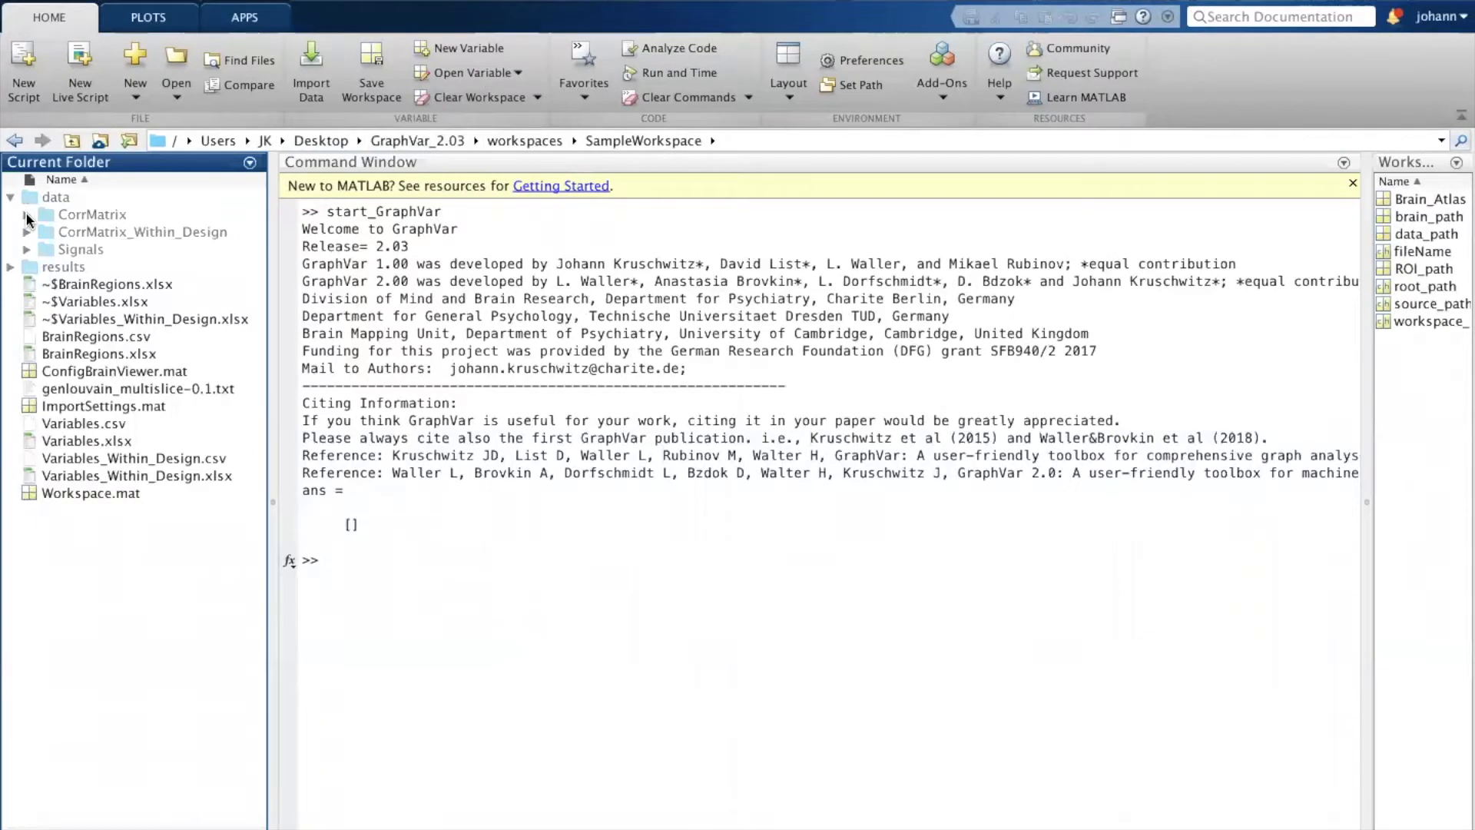
click(26, 215)
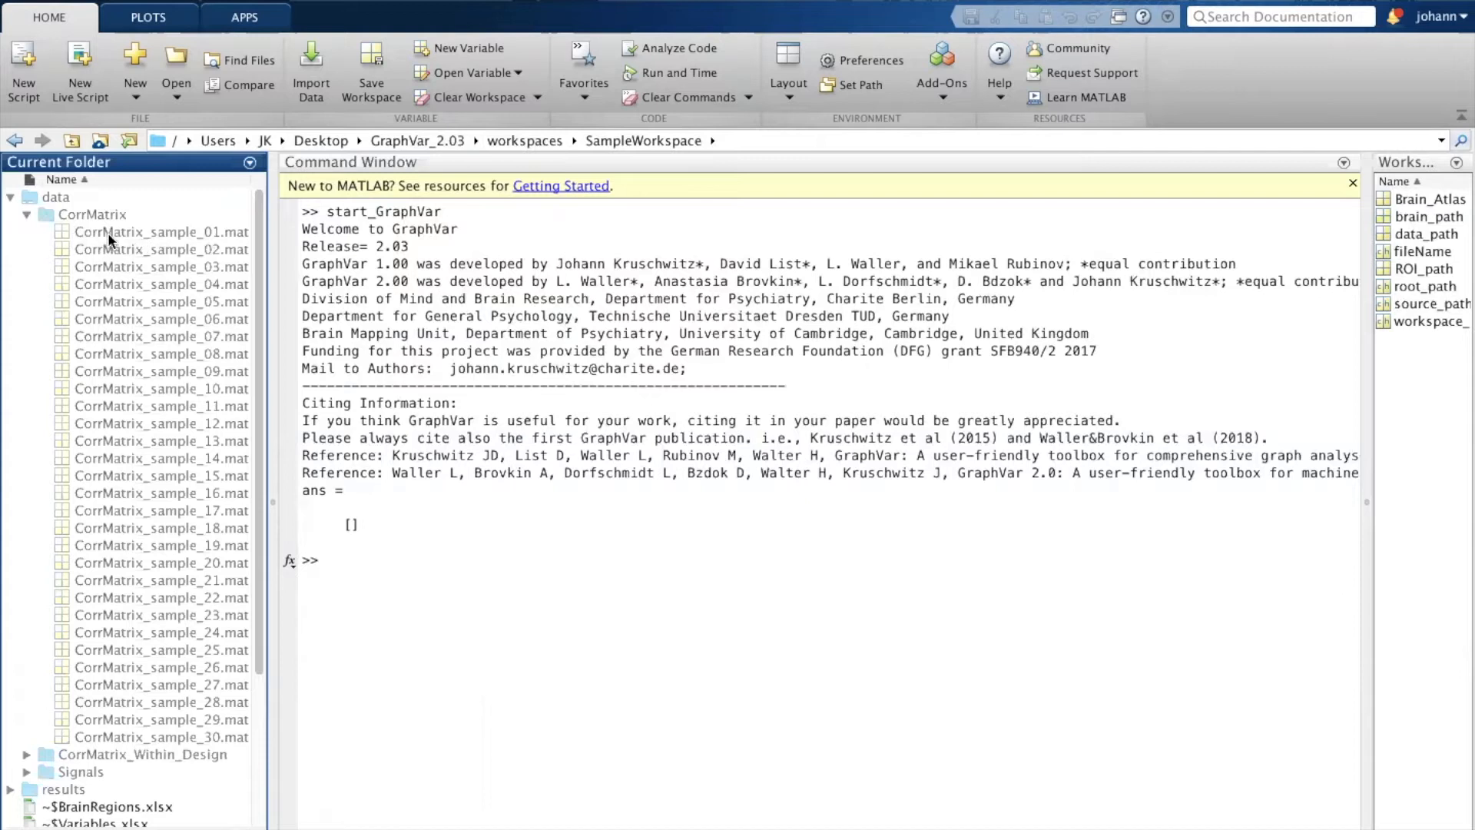
click(212, 232)
key(ctrl+Up)
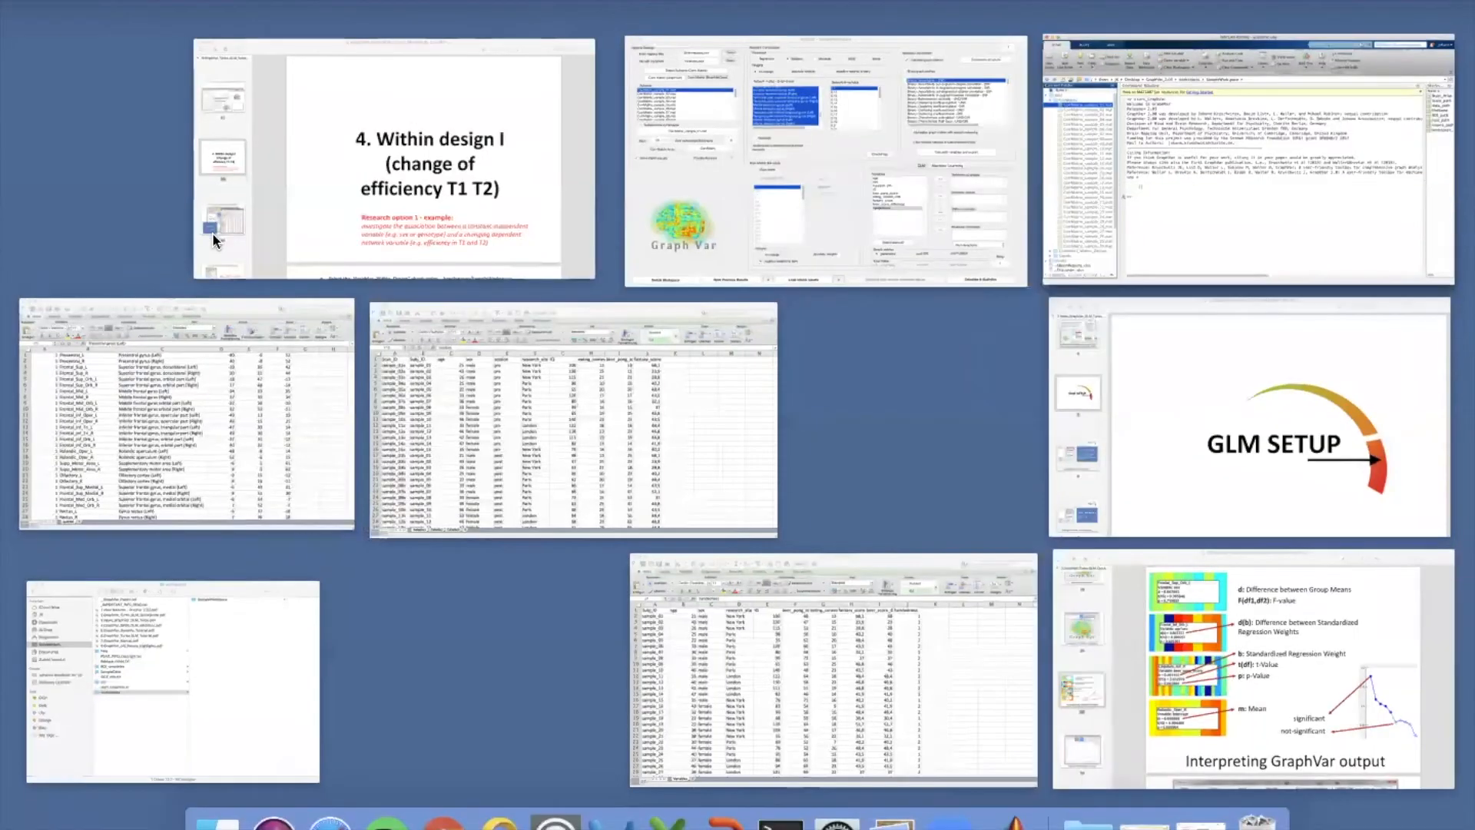
click(665, 165)
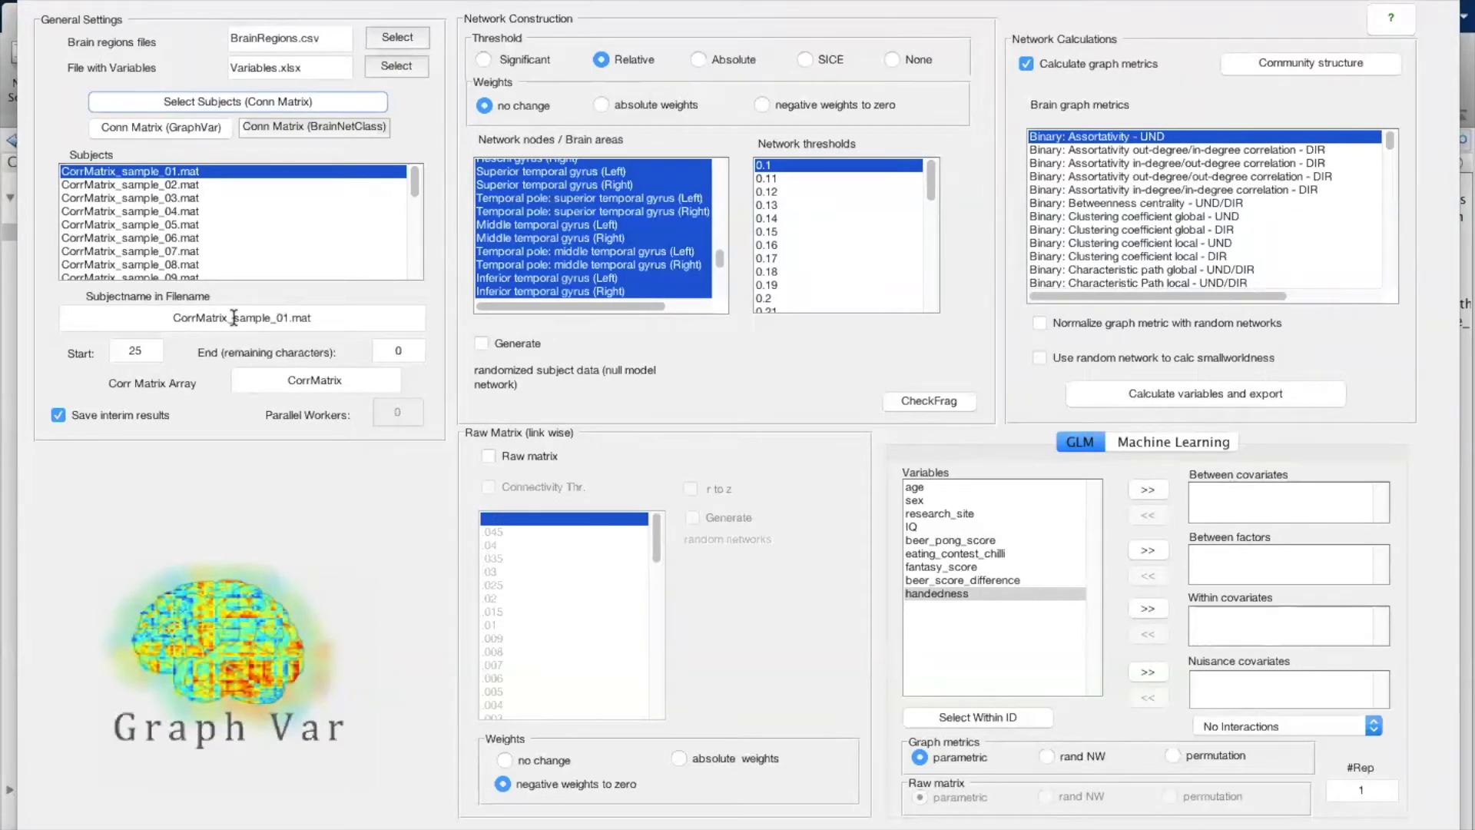
Step: Mark sample_01 as the subject name in the filename, with start 12 and end 4, checking it against the Variables spreadsheet's Subj_ID column
drag(234, 317, 286, 317)
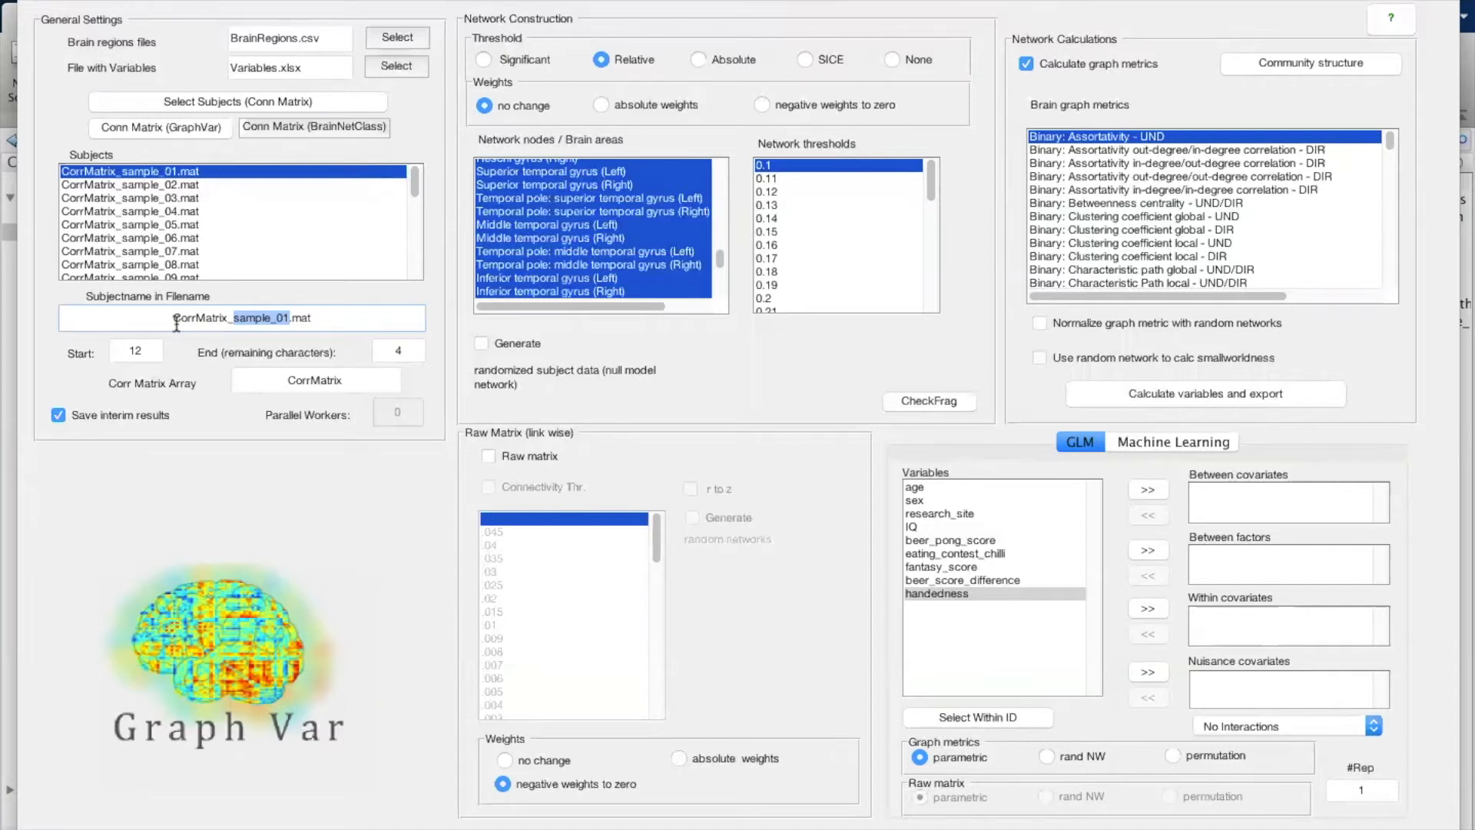
key(ctrl+Up)
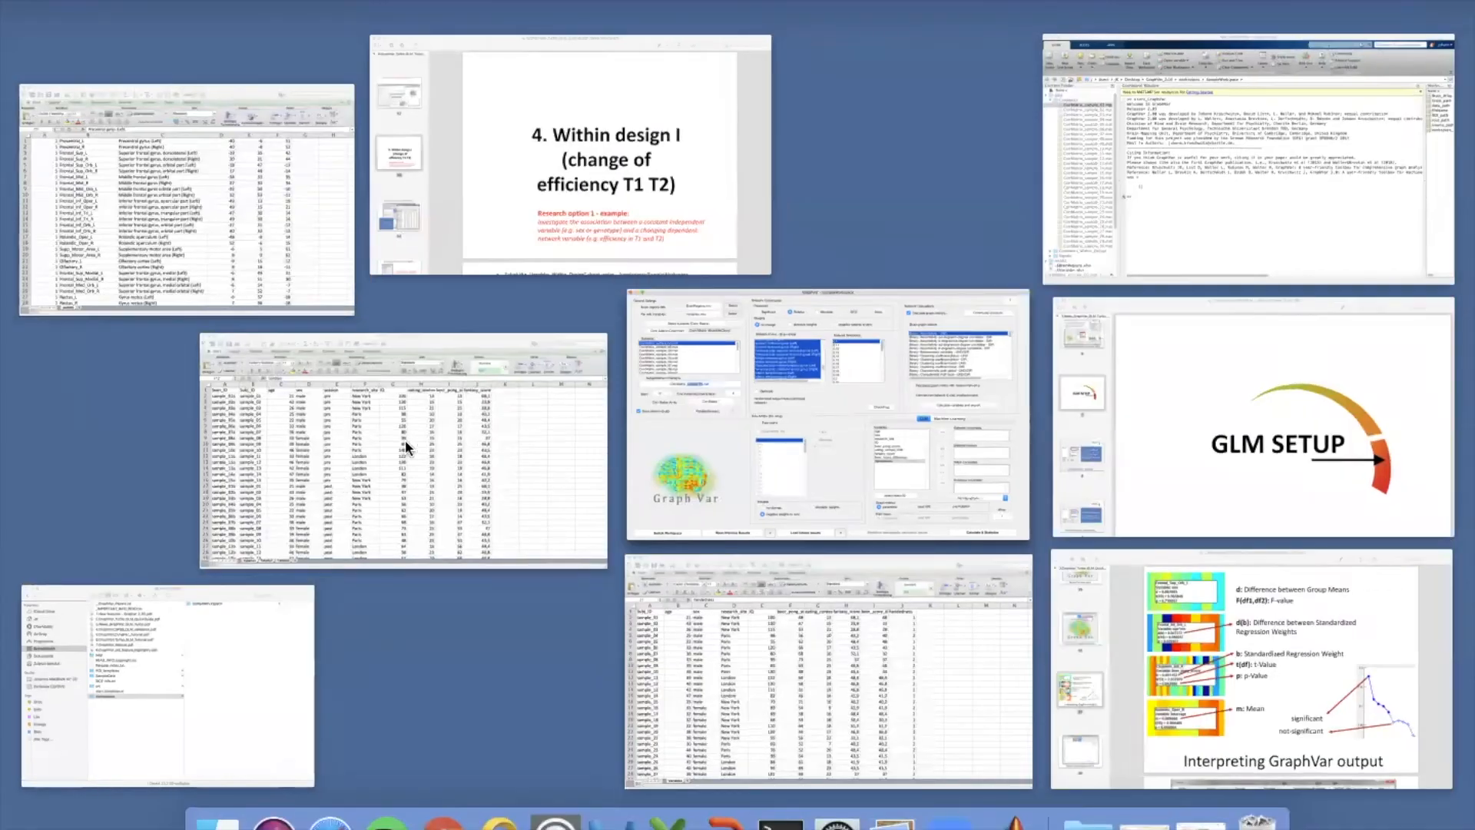
click(765, 679)
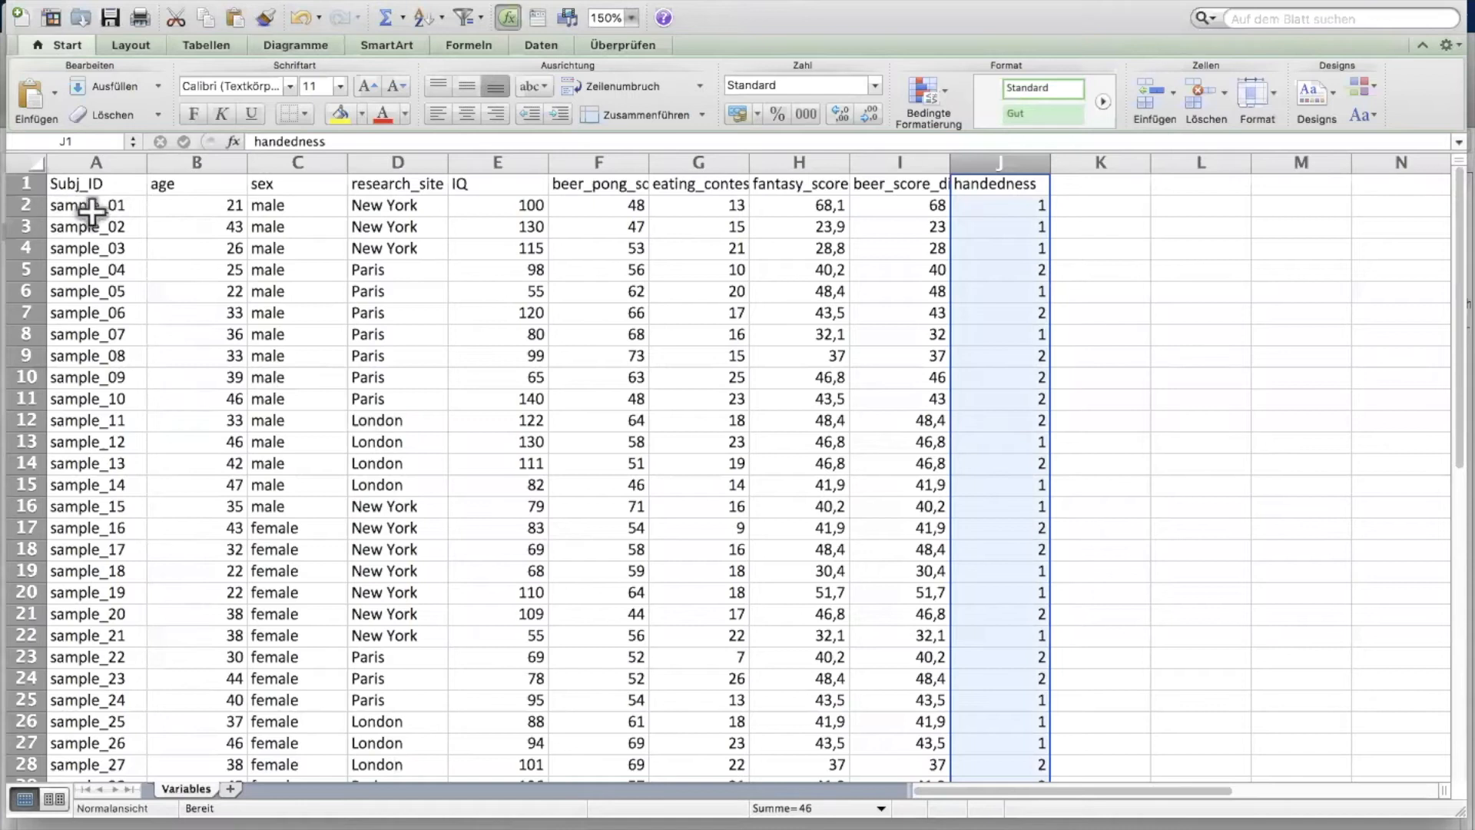
key(ctrl+Up)
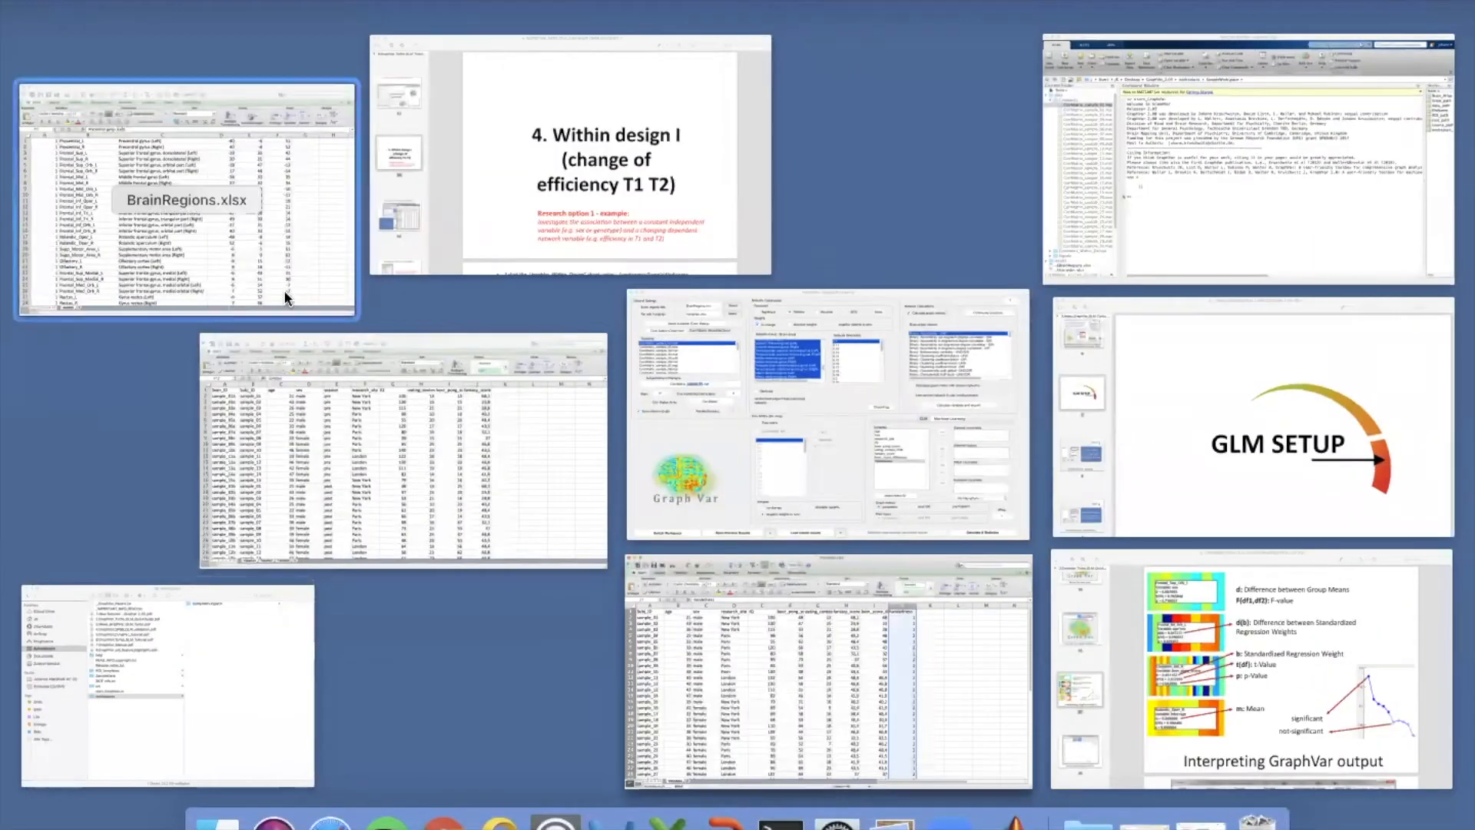
click(671, 403)
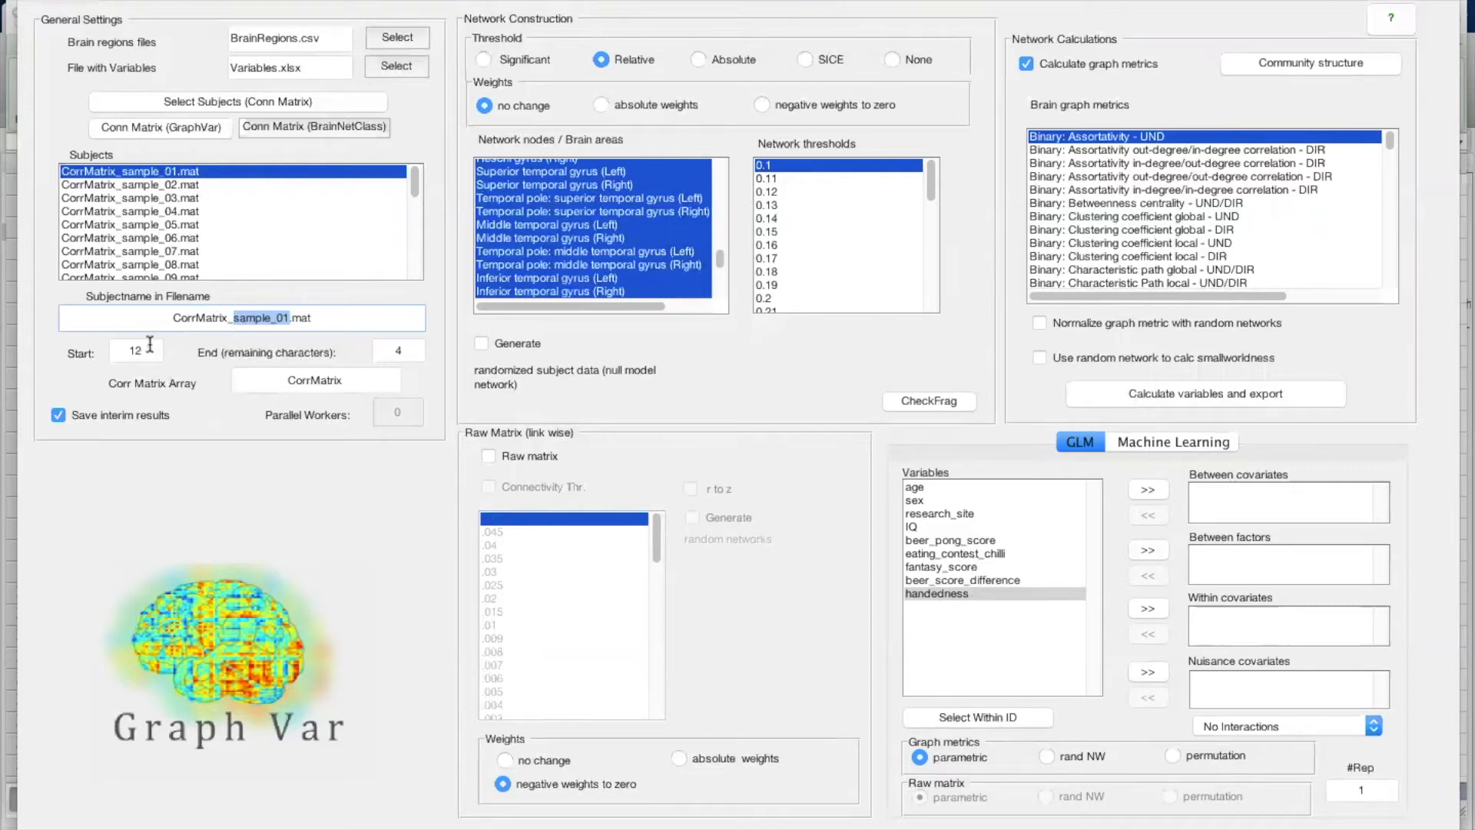
click(398, 349)
text(4)
Step: Load CorrMatrix_sample_01.mat in MATLAB, inspect its CorrMatrix variable in a widened workspace view, and return to the GraphVar window
key(ctrl+Up)
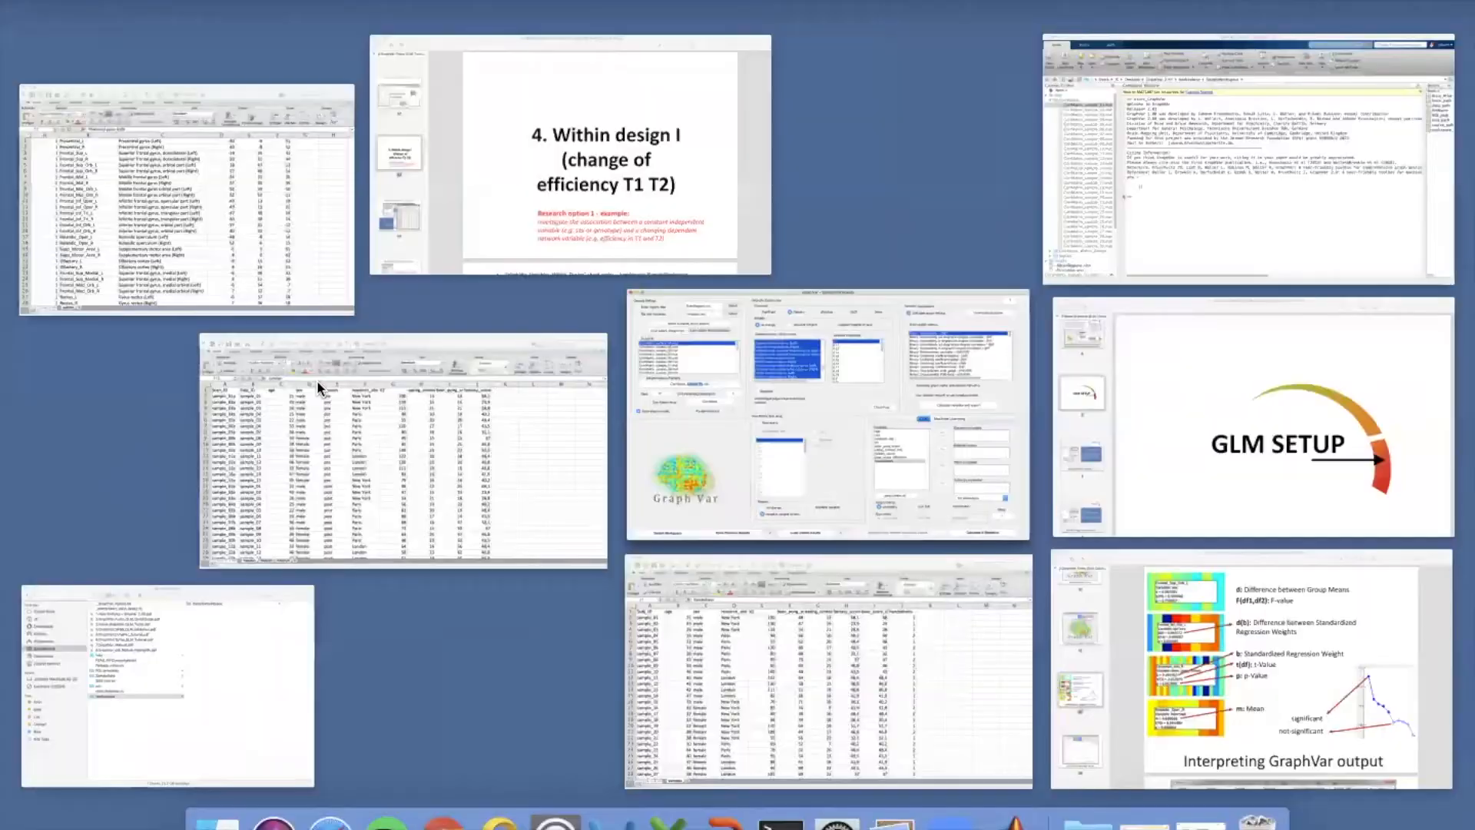
click(1142, 209)
click(188, 231)
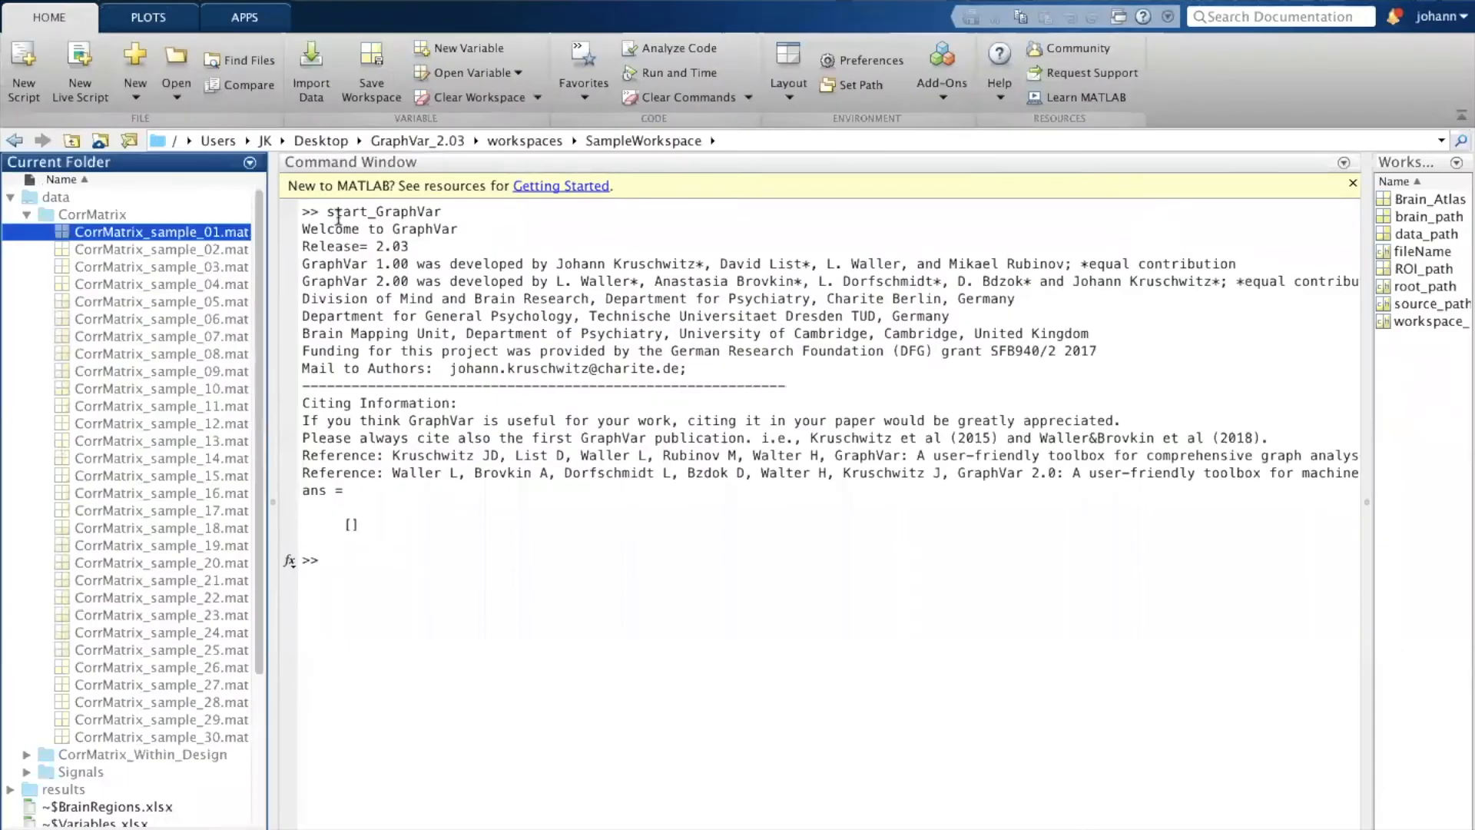
double_click(187, 231)
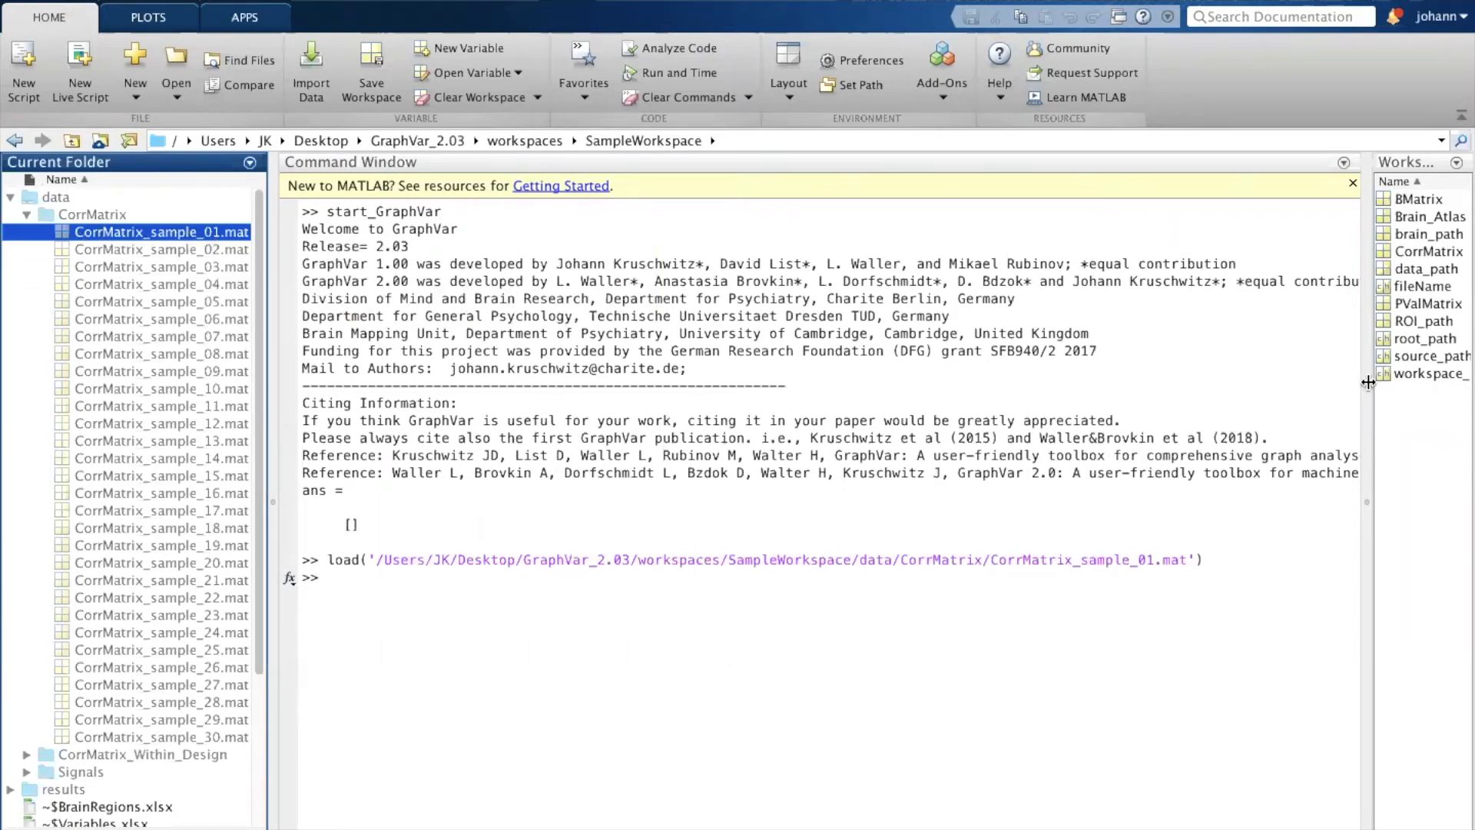
drag(1368, 382, 1220, 381)
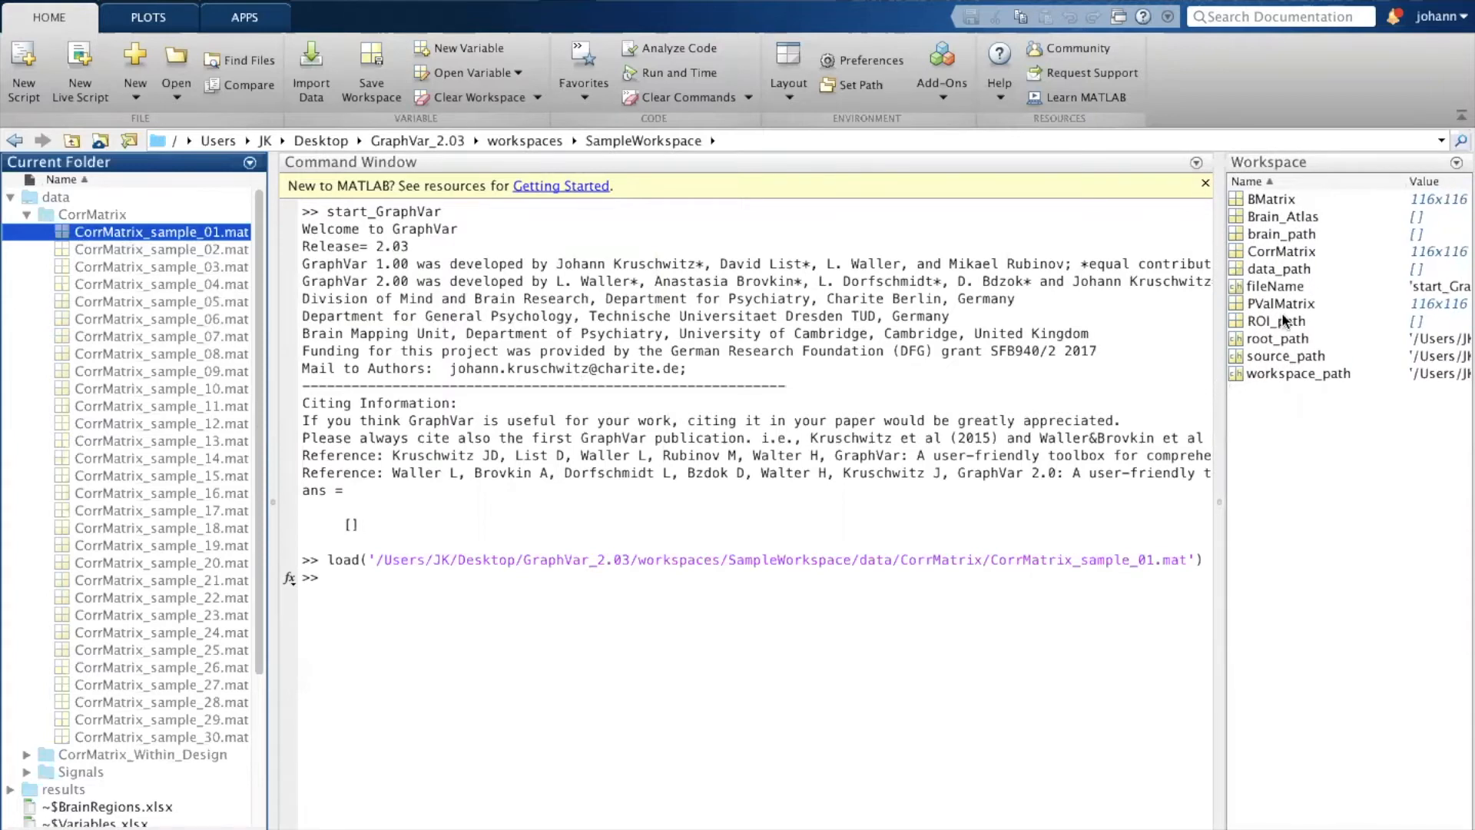
click(1272, 252)
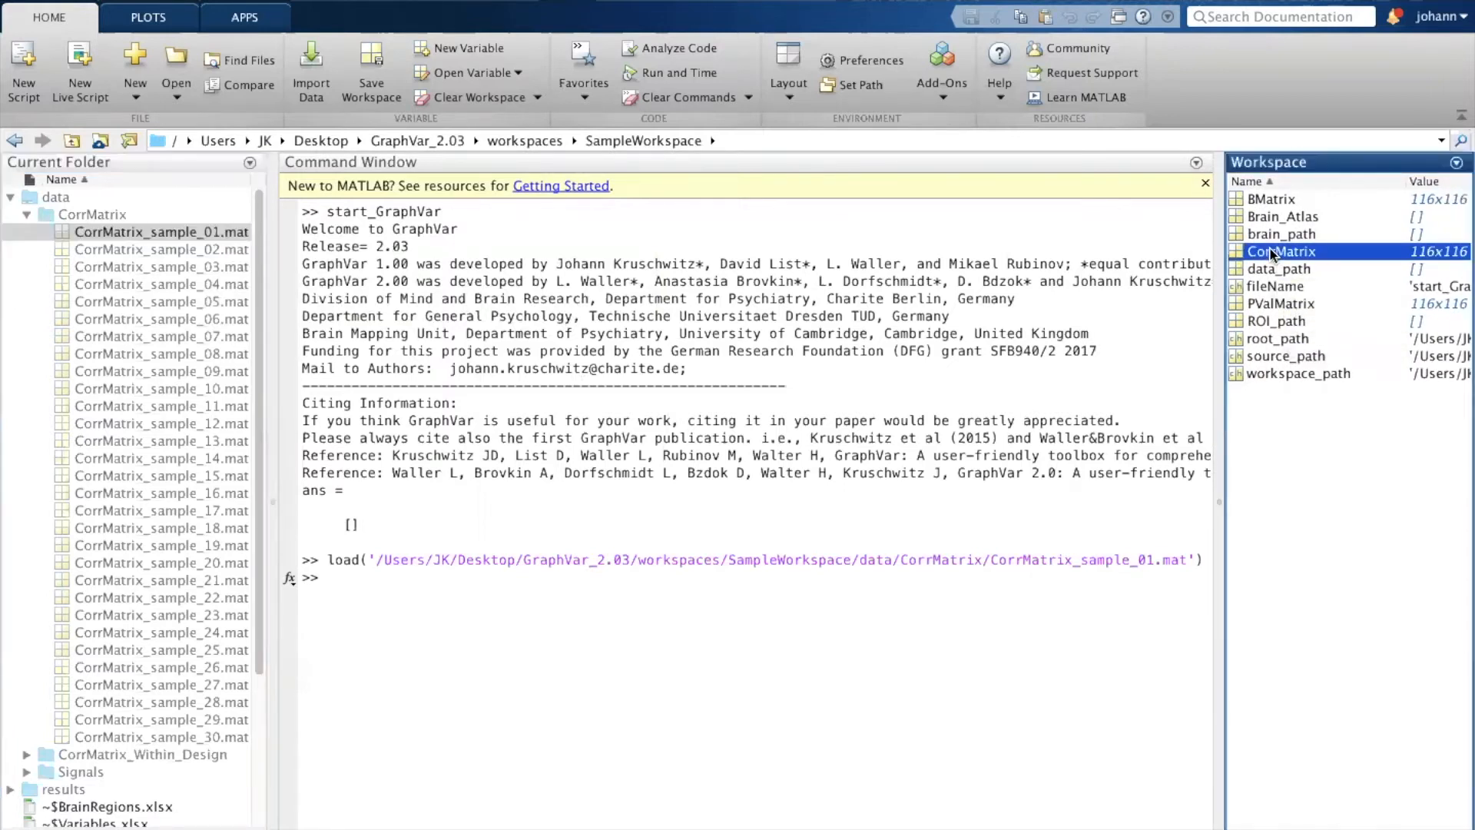
double_click(1272, 252)
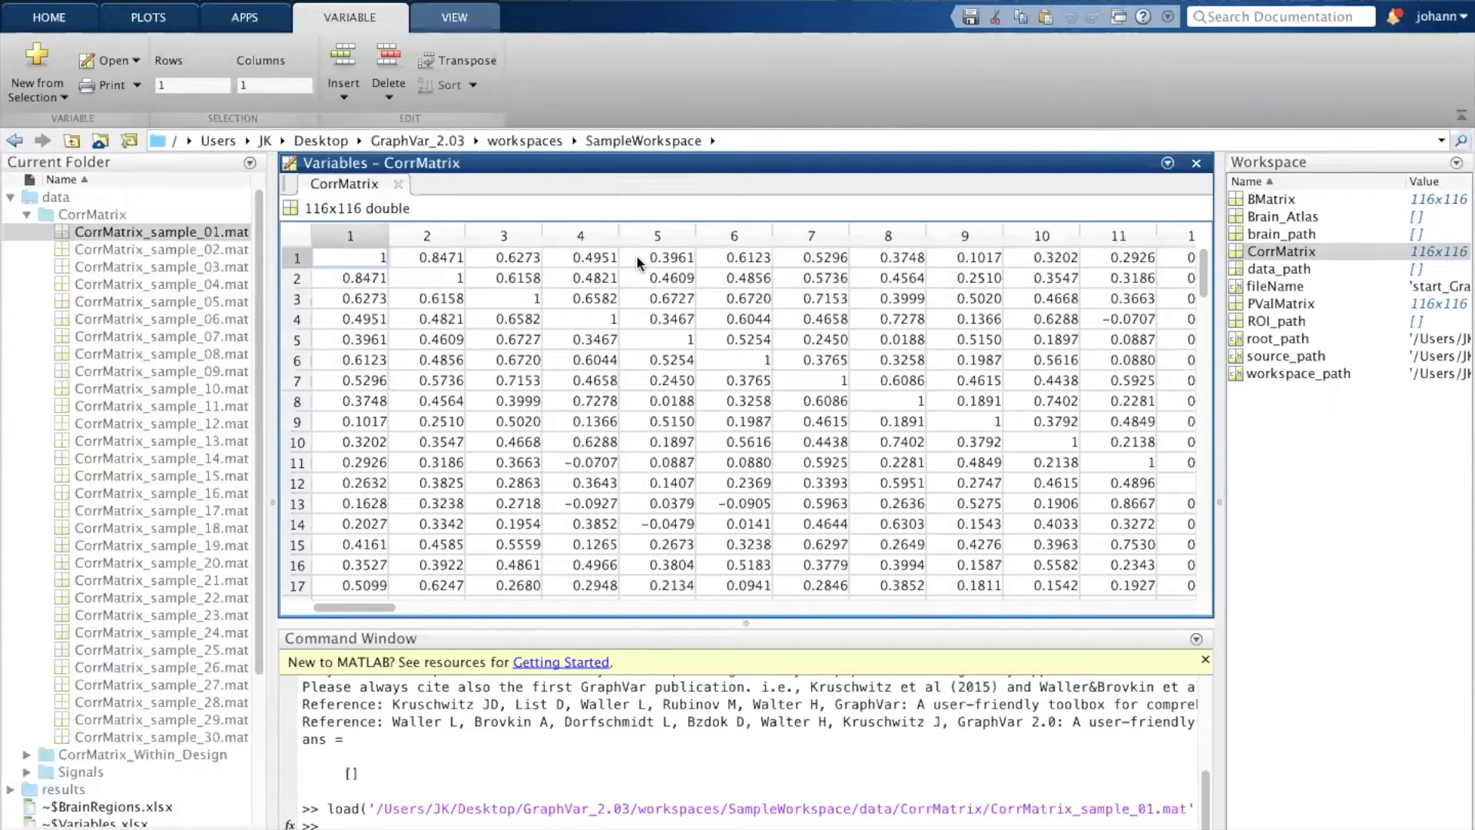
key(ctrl+Up)
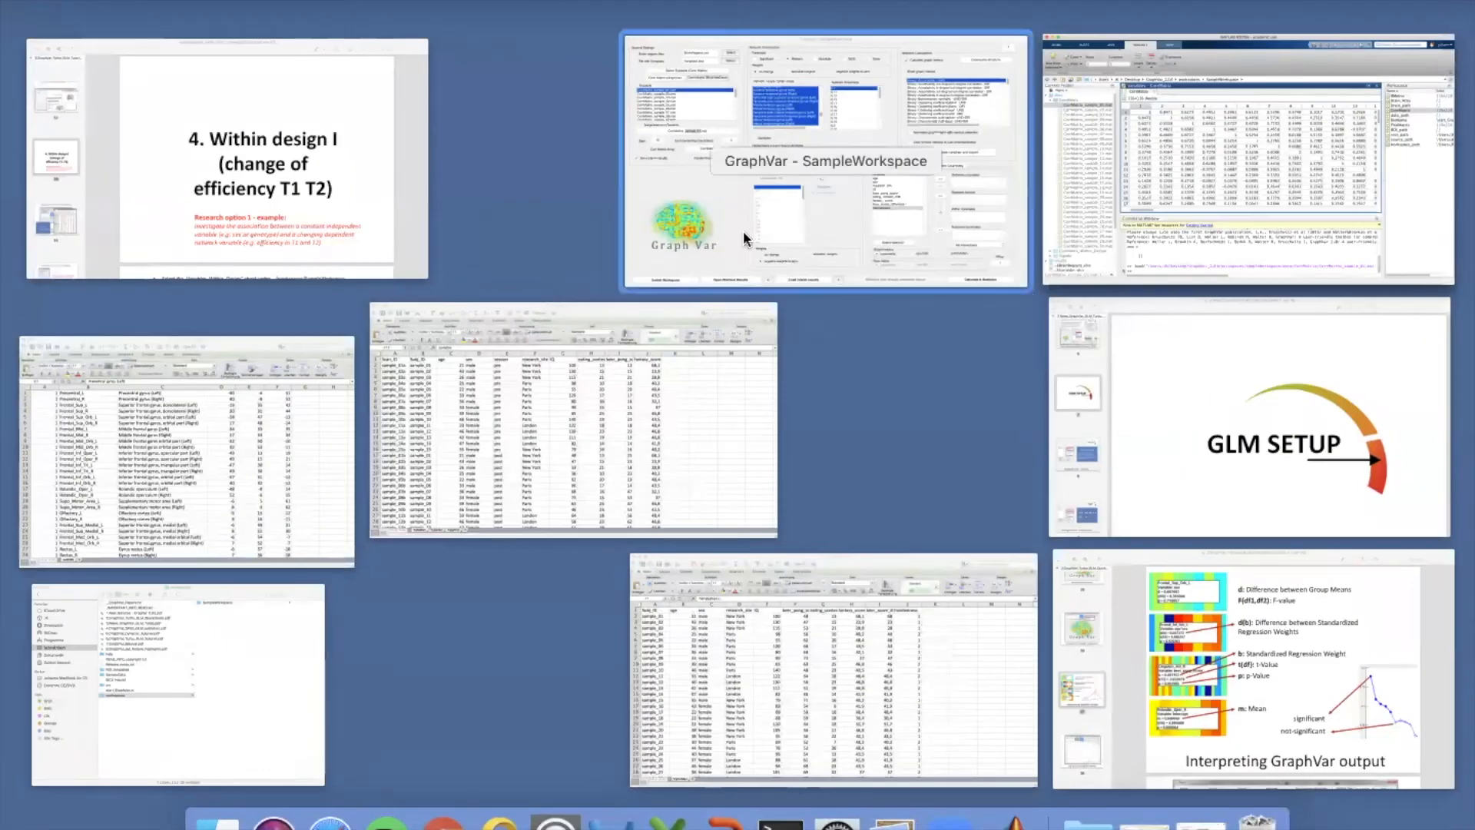
click(854, 175)
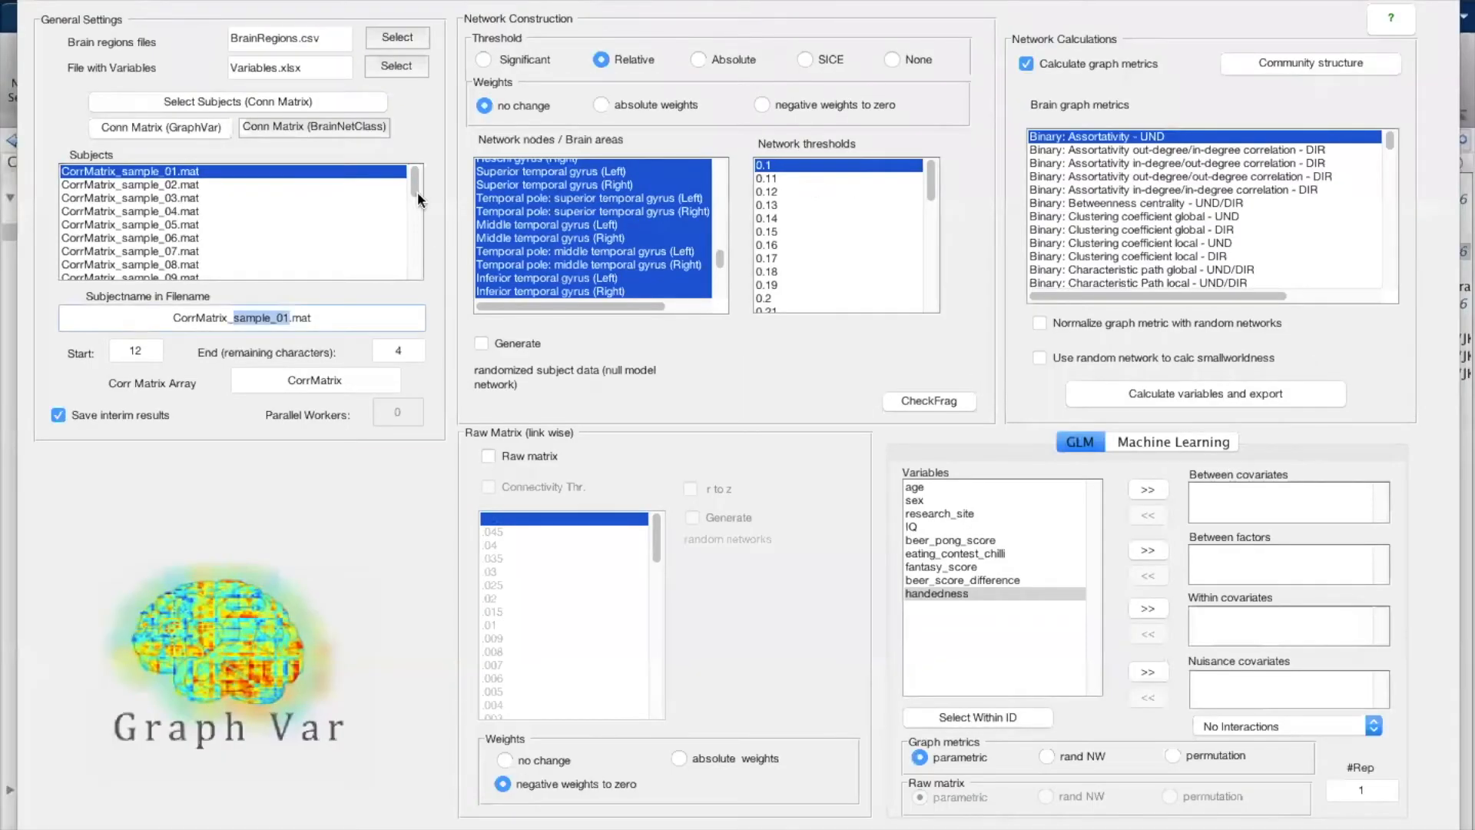
Step: Open the GraphVar connectivity matrix generation options and read the help for Partial corr and Covariance Matrix, leaving both disabled
click(418, 143)
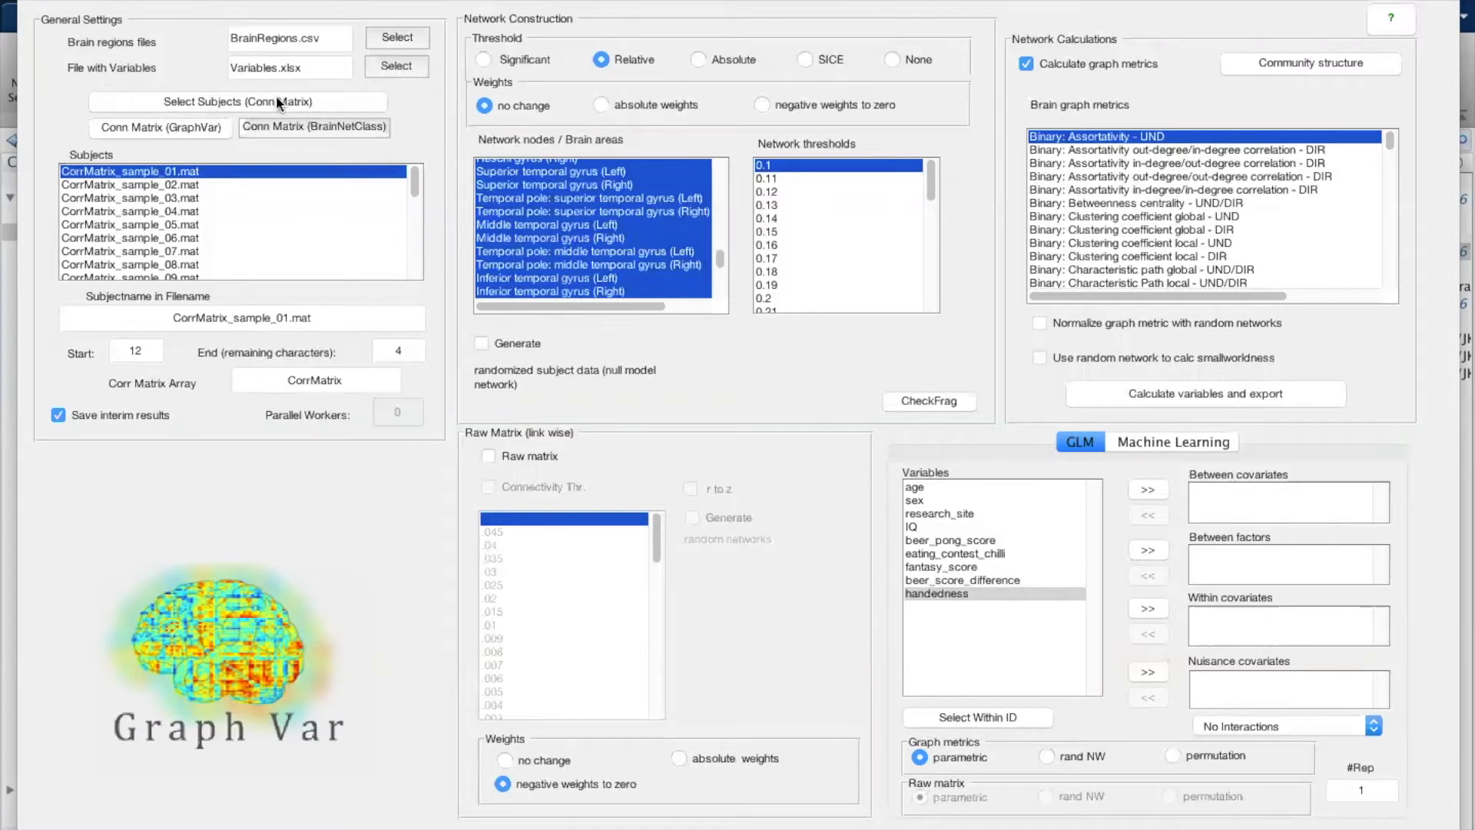
click(119, 126)
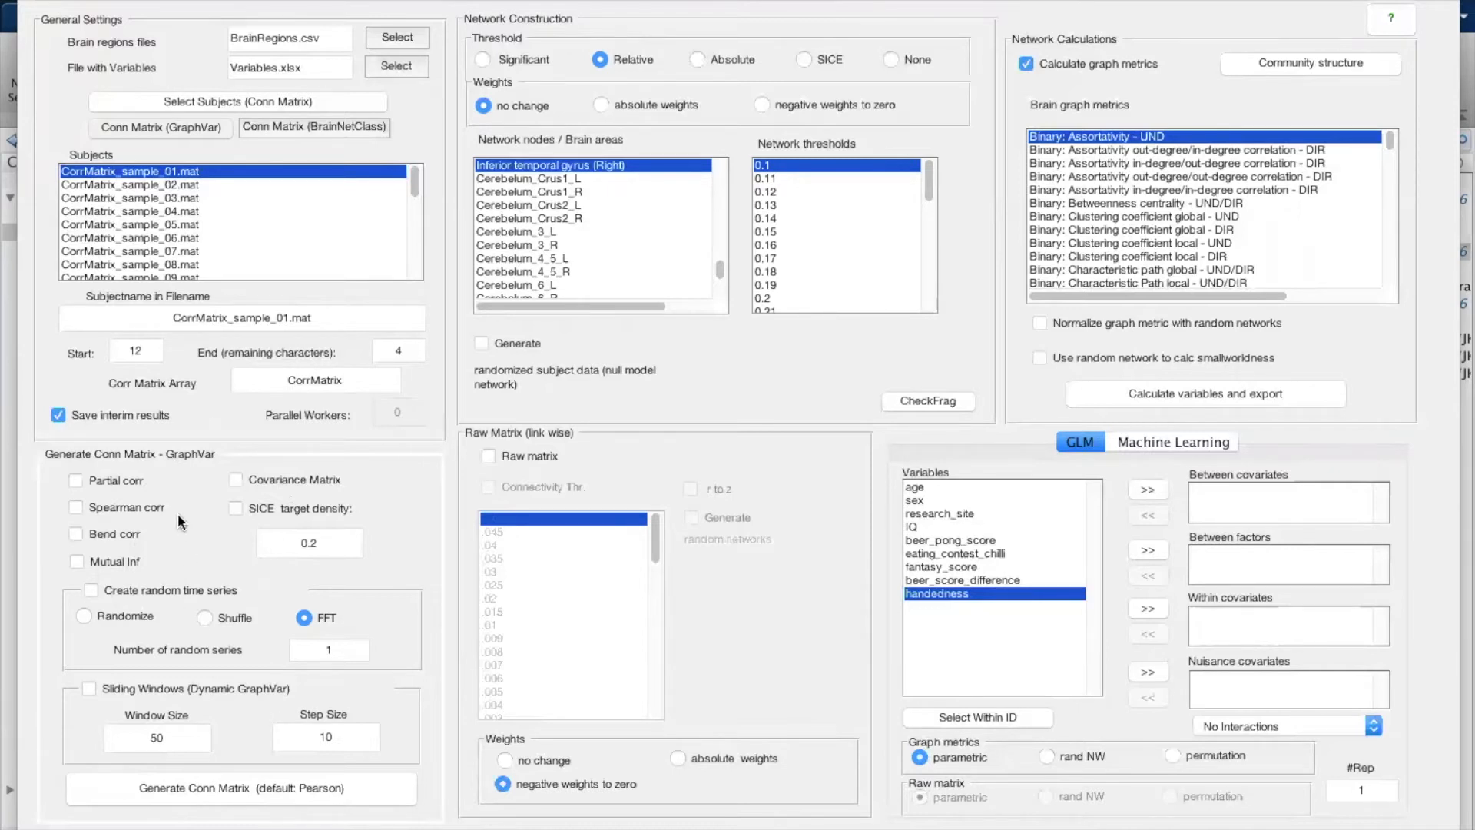
click(111, 476)
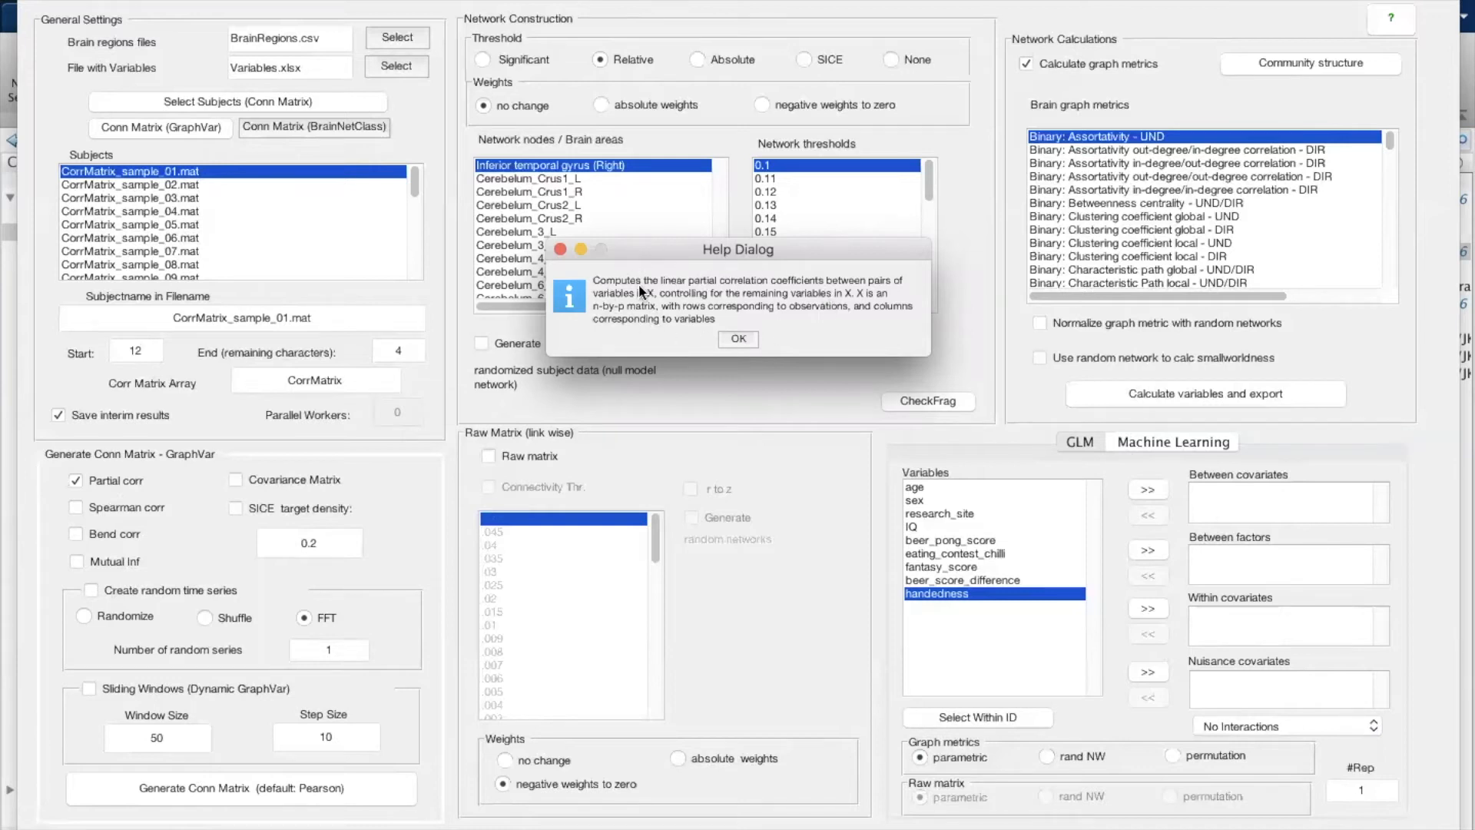
click(731, 338)
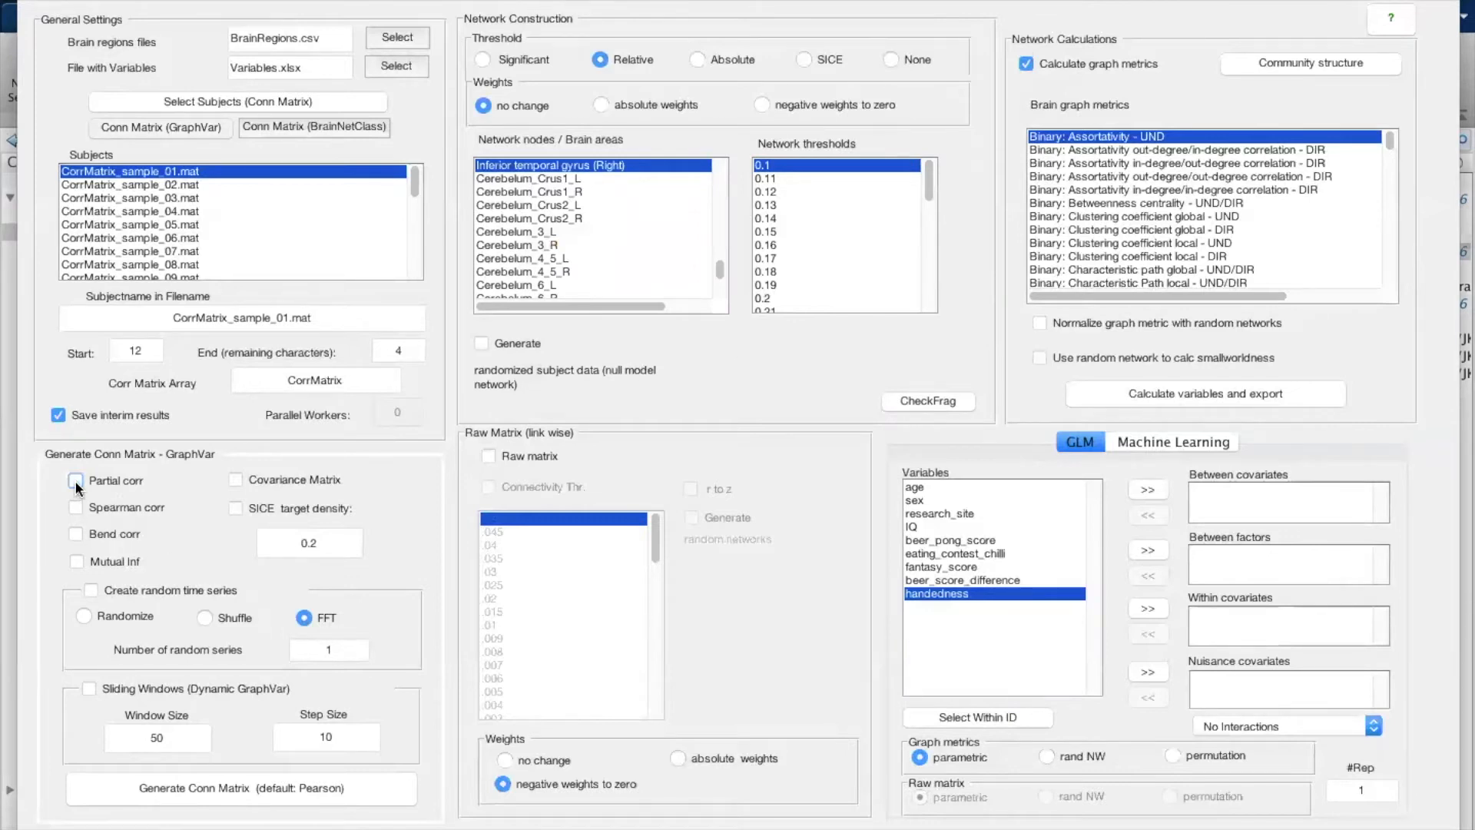
click(236, 480)
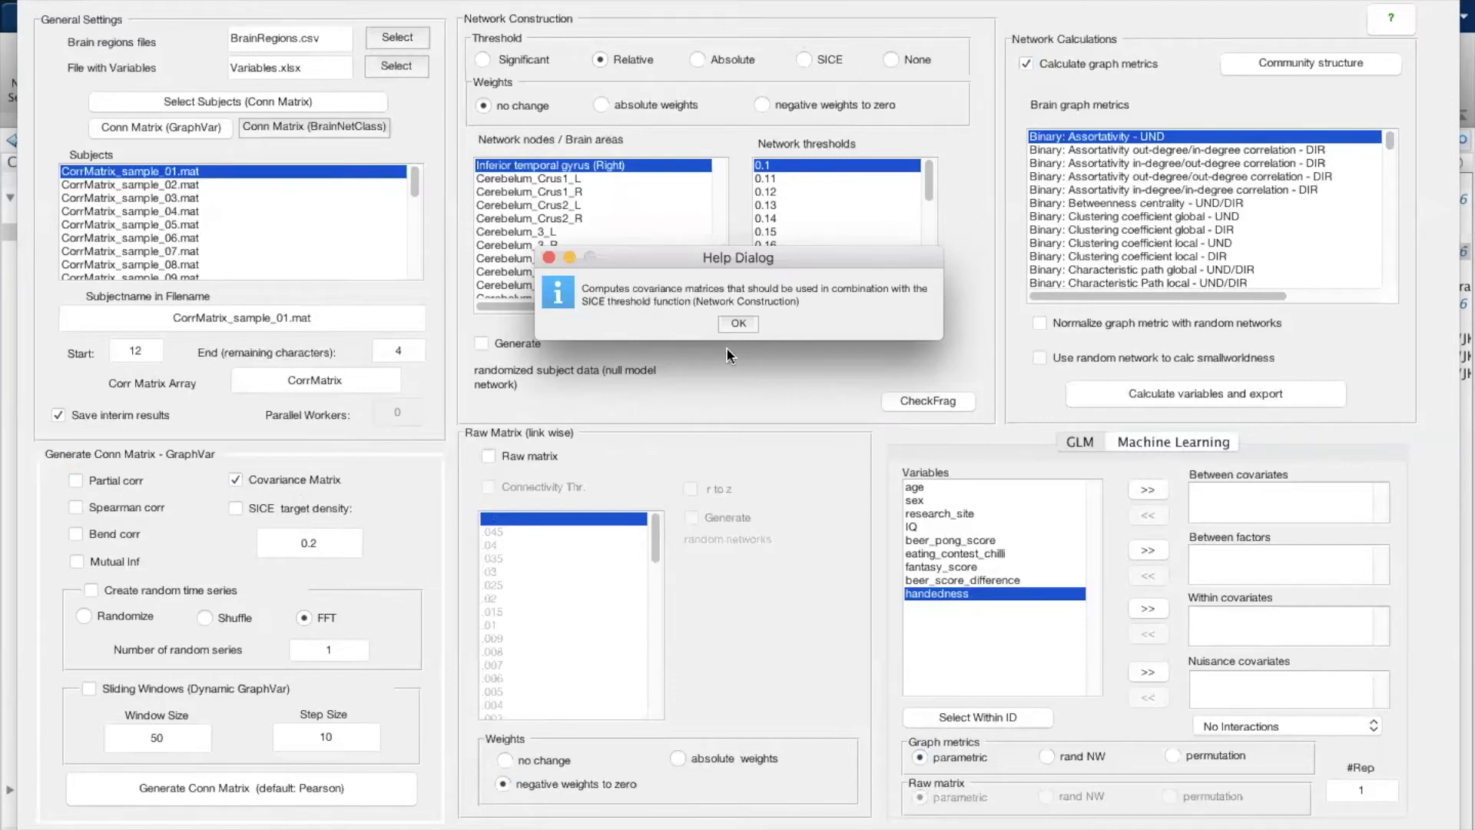
click(736, 320)
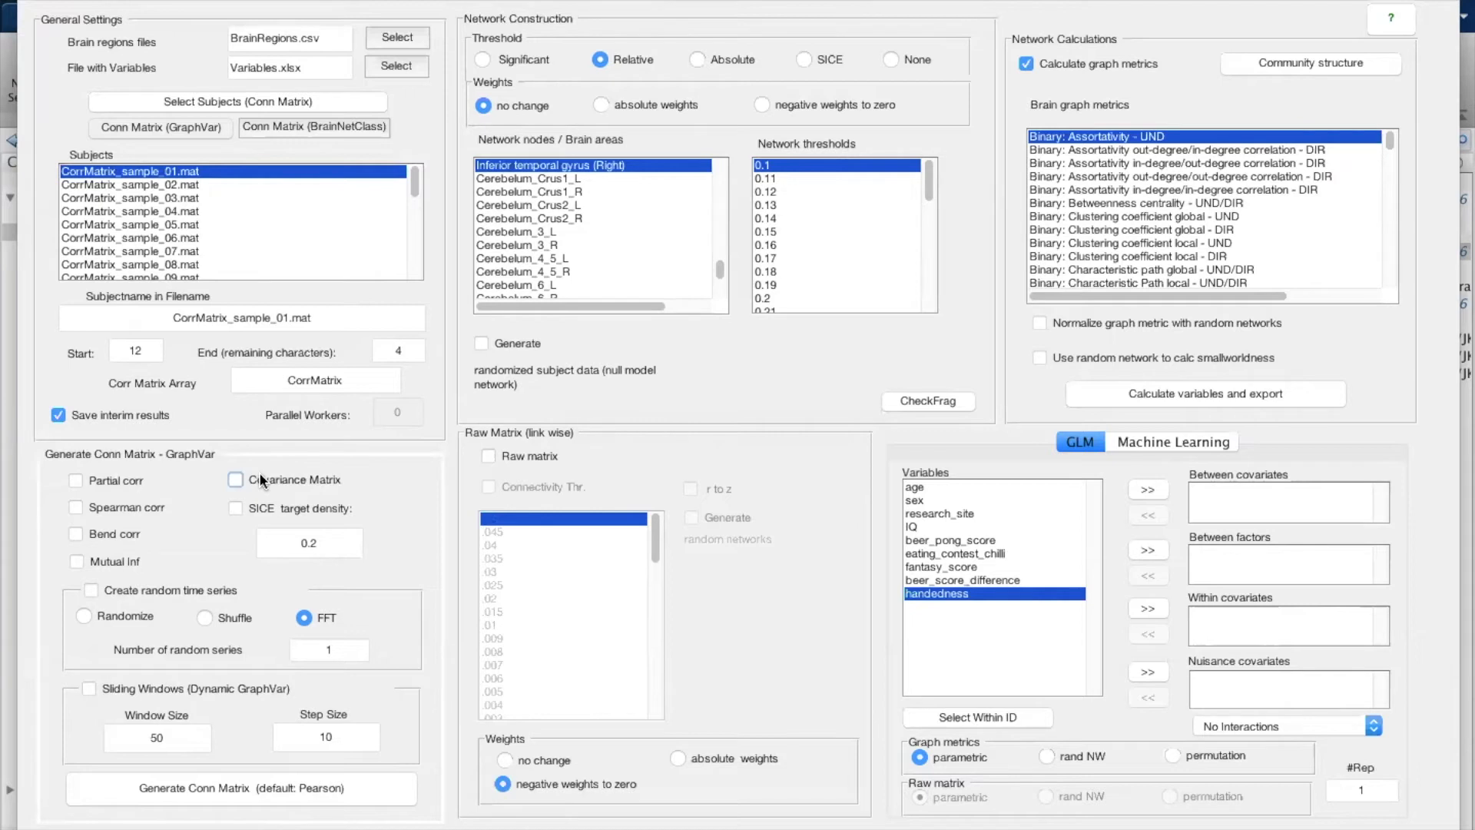
Step: Inspect the PValMatrix variable of the loaded sample in MATLAB and return to the GraphVar window
key(ctrl+Up)
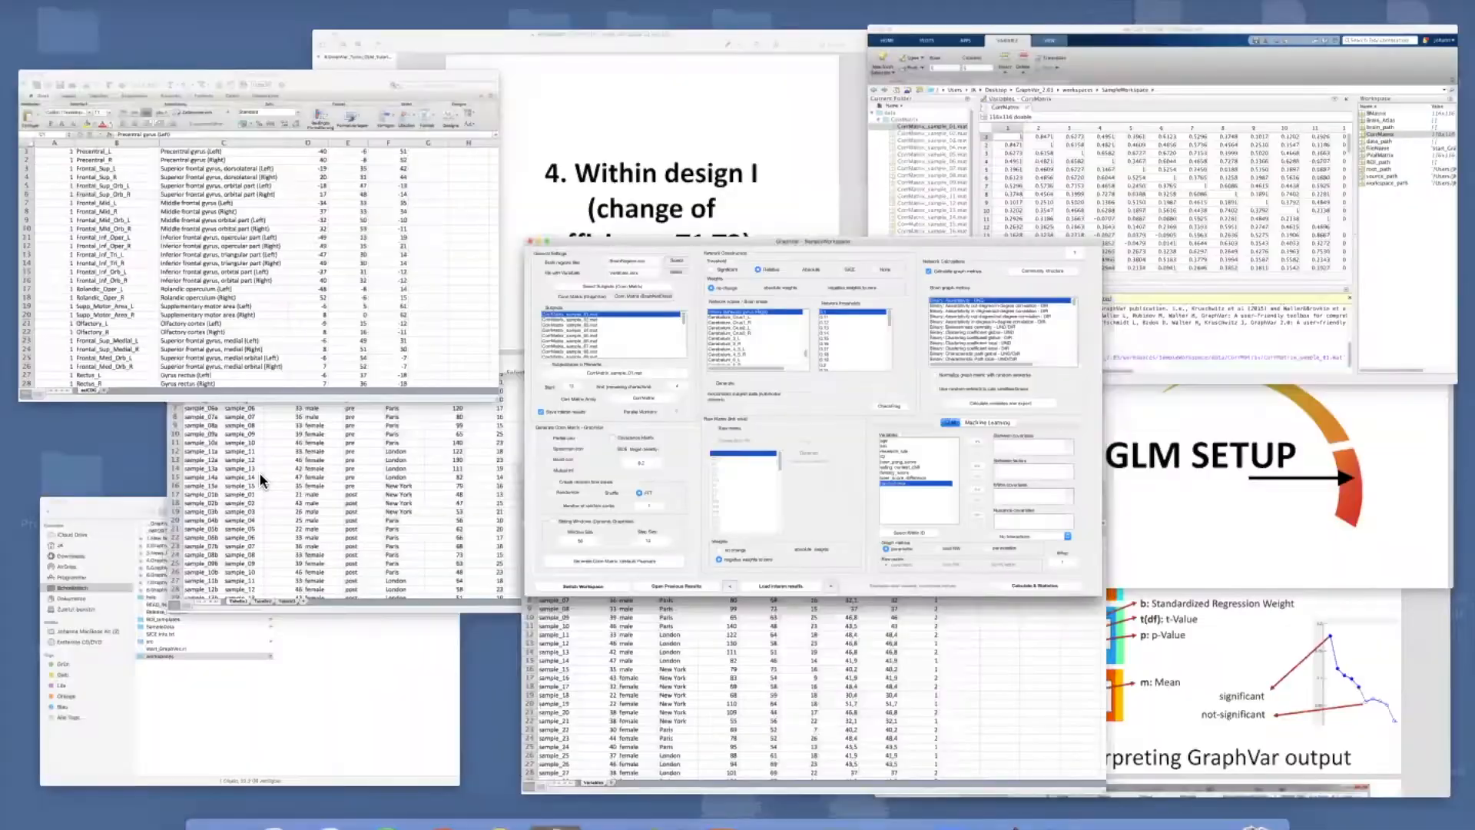
click(1113, 164)
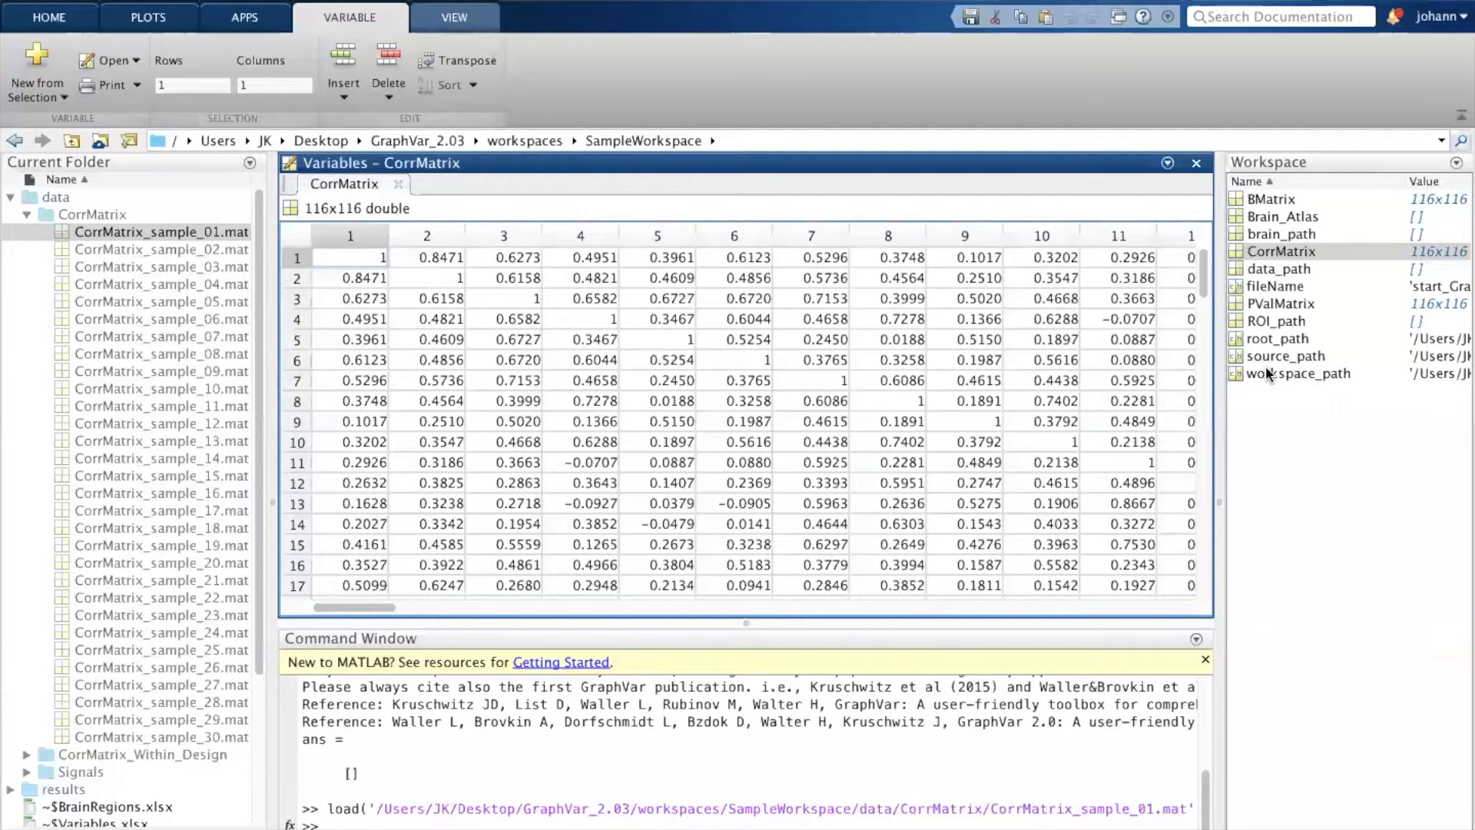
double_click(1269, 307)
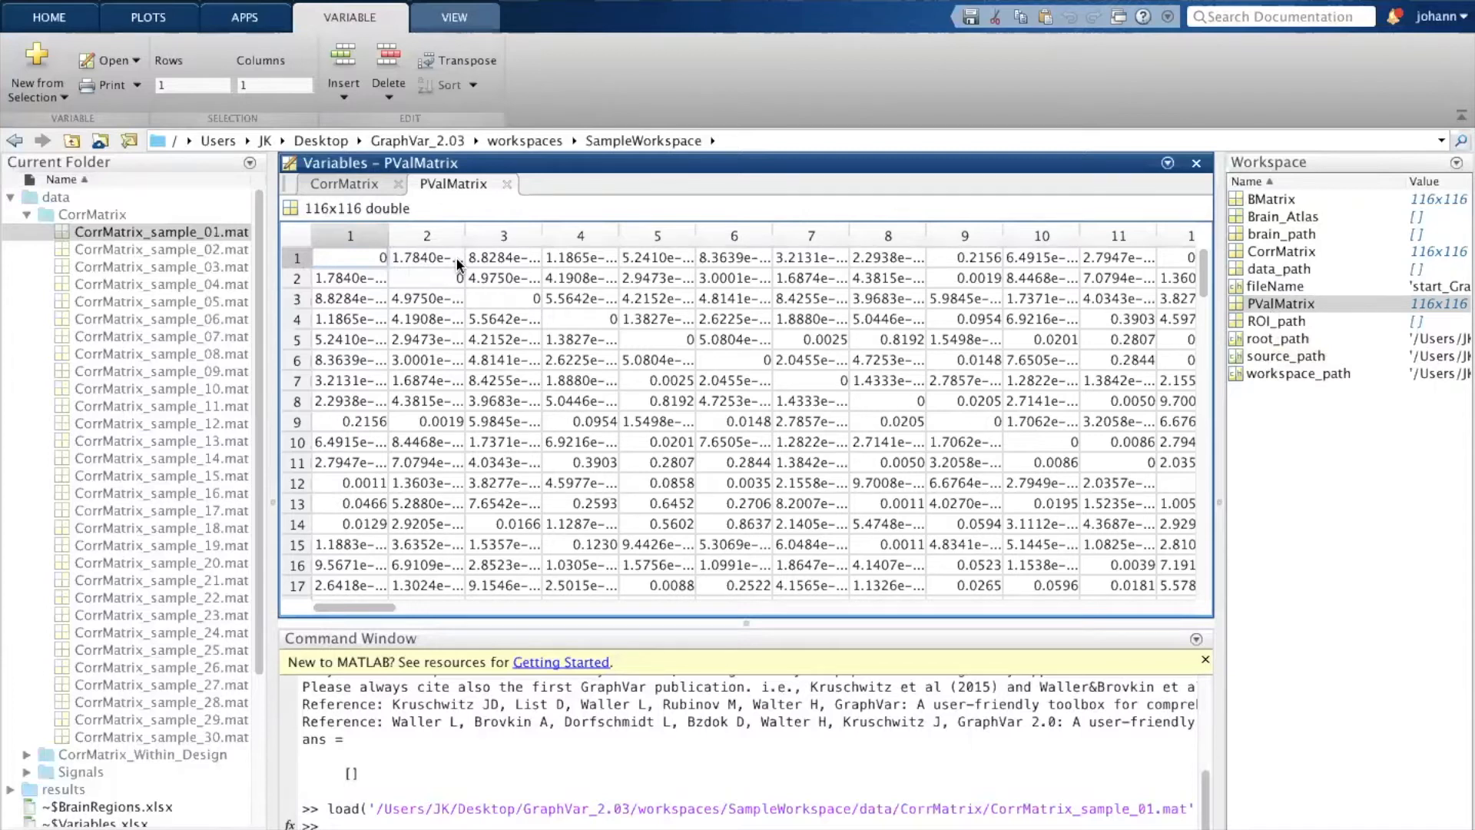
key(ctrl+Up)
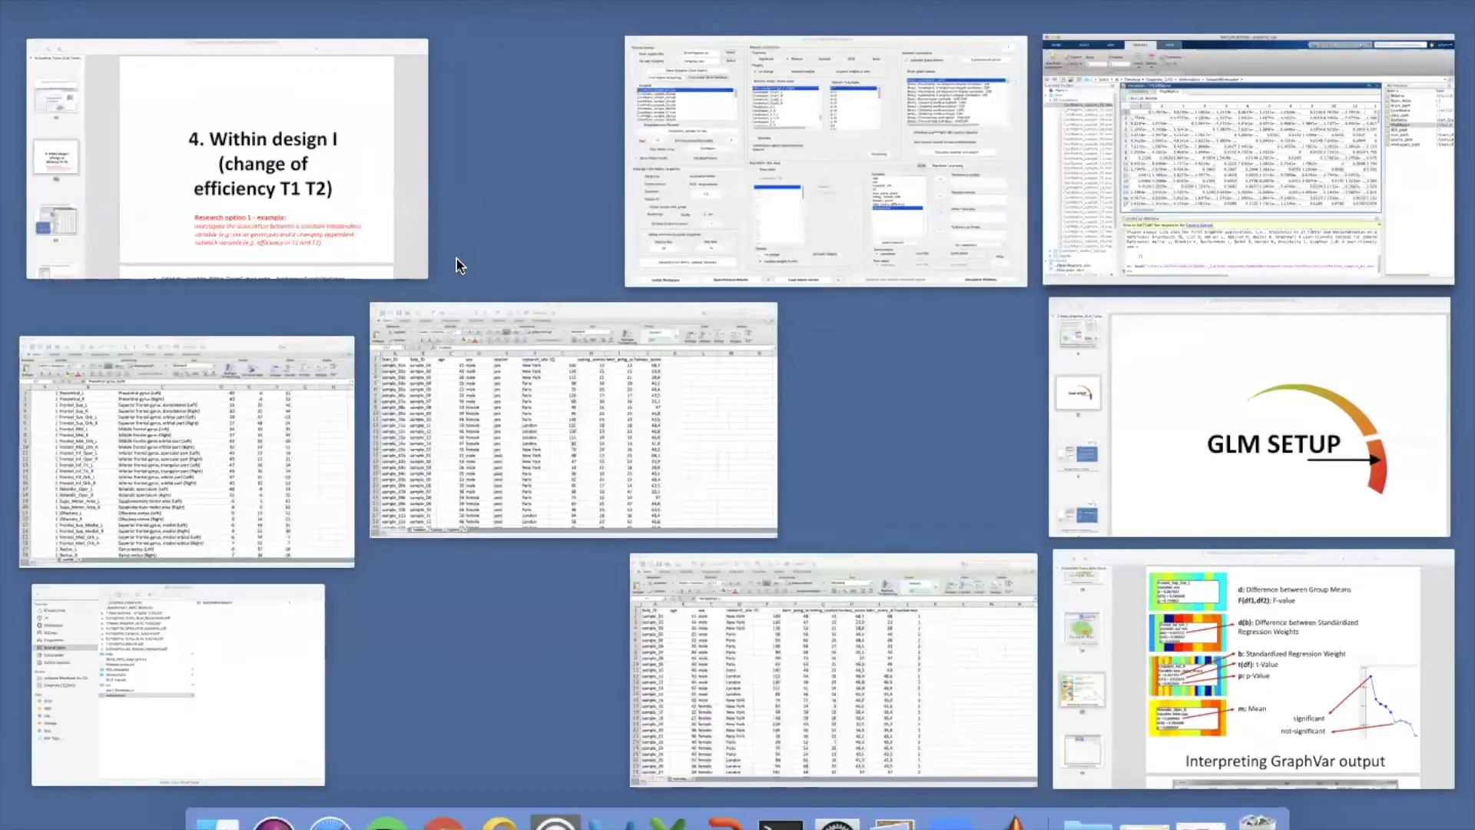
click(796, 184)
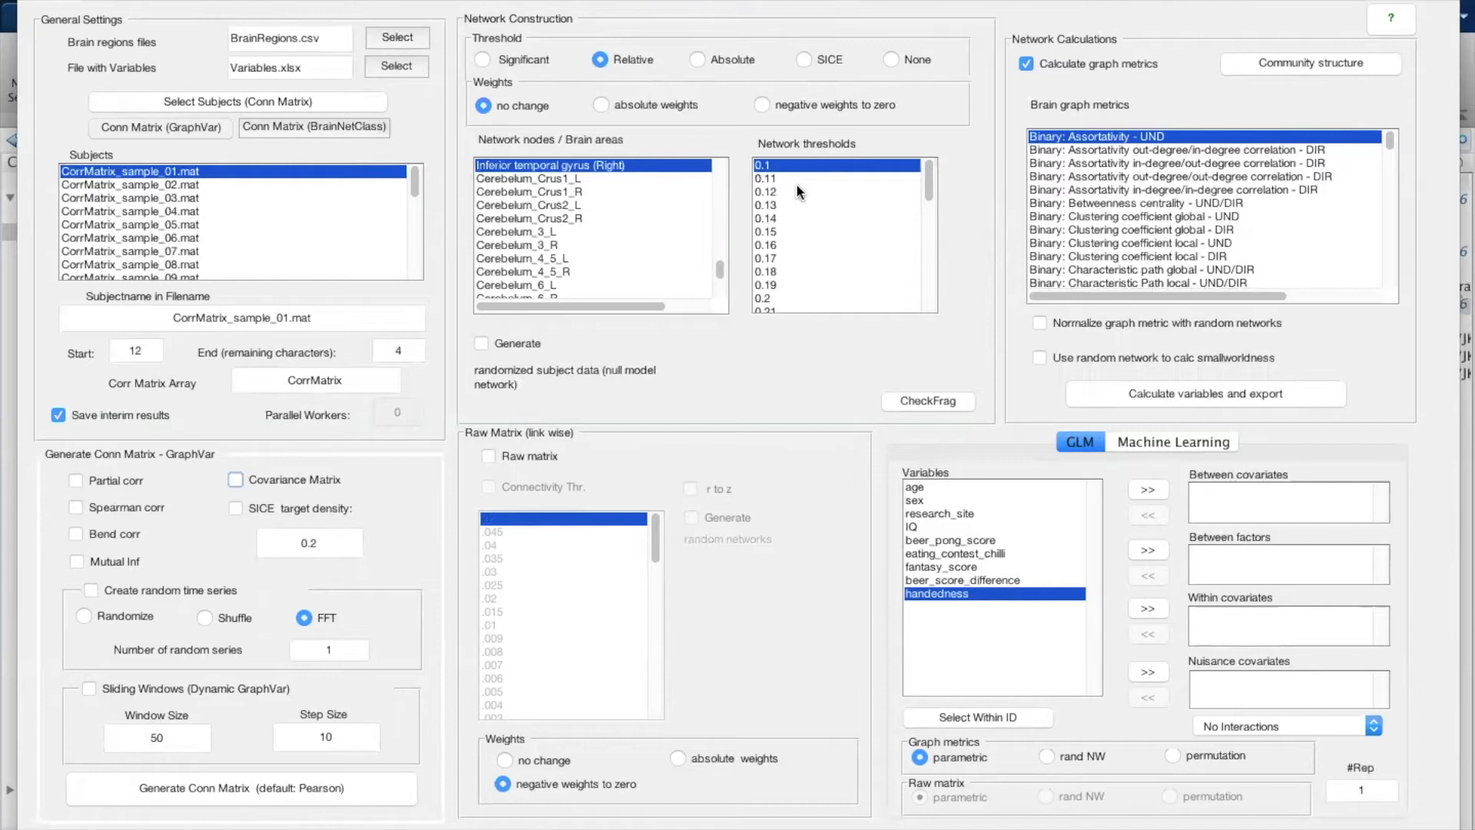
Step: Set the number of random series to 1000 with the FFT method, and leave random time series creation disabled
click(117, 591)
click(353, 657)
text(000)
click(304, 617)
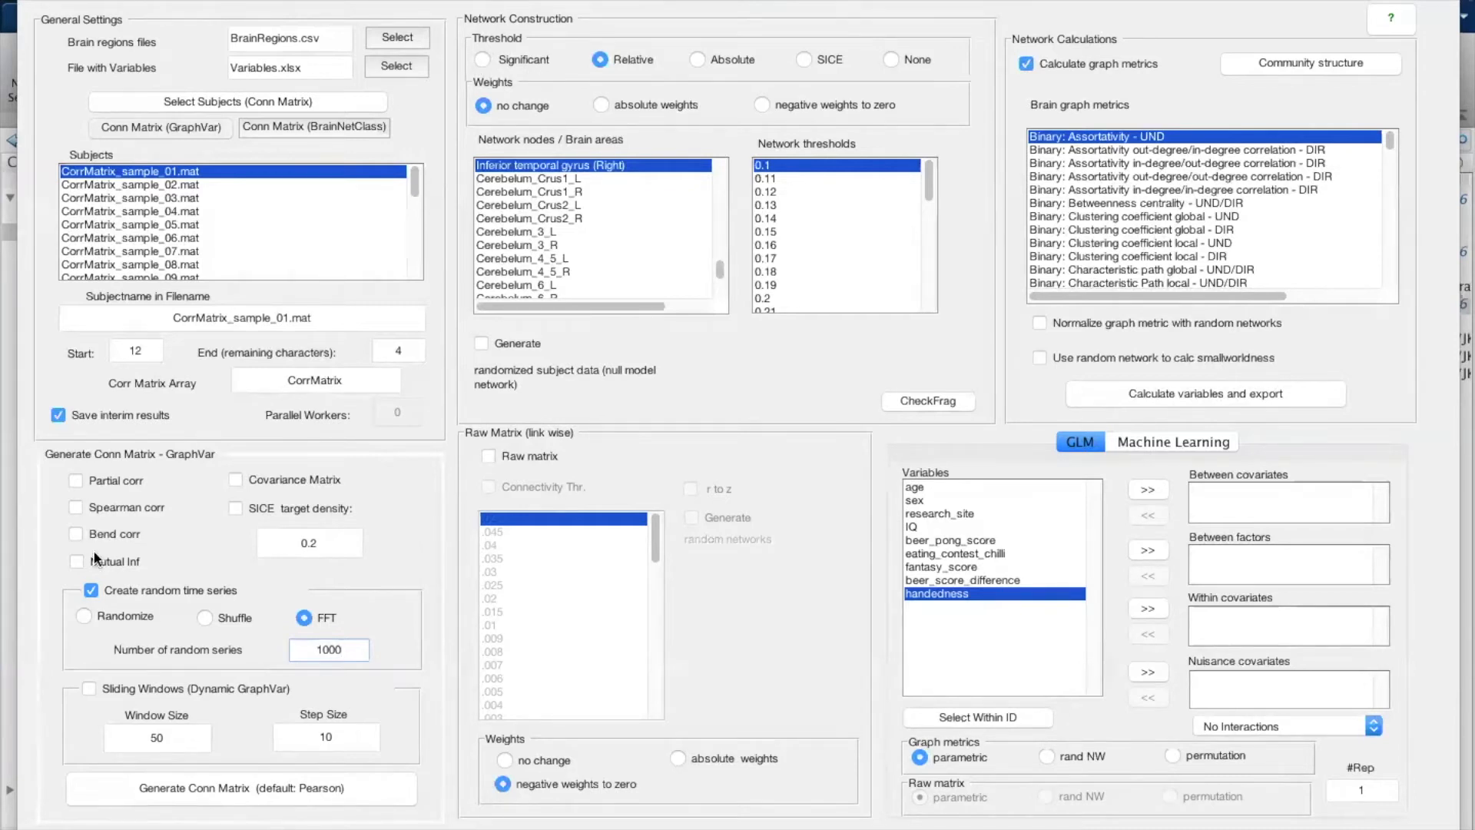
click(88, 590)
Step: Enable Sliding Windows (Dynamic GraphVar) to read its help, and disable it again
click(89, 689)
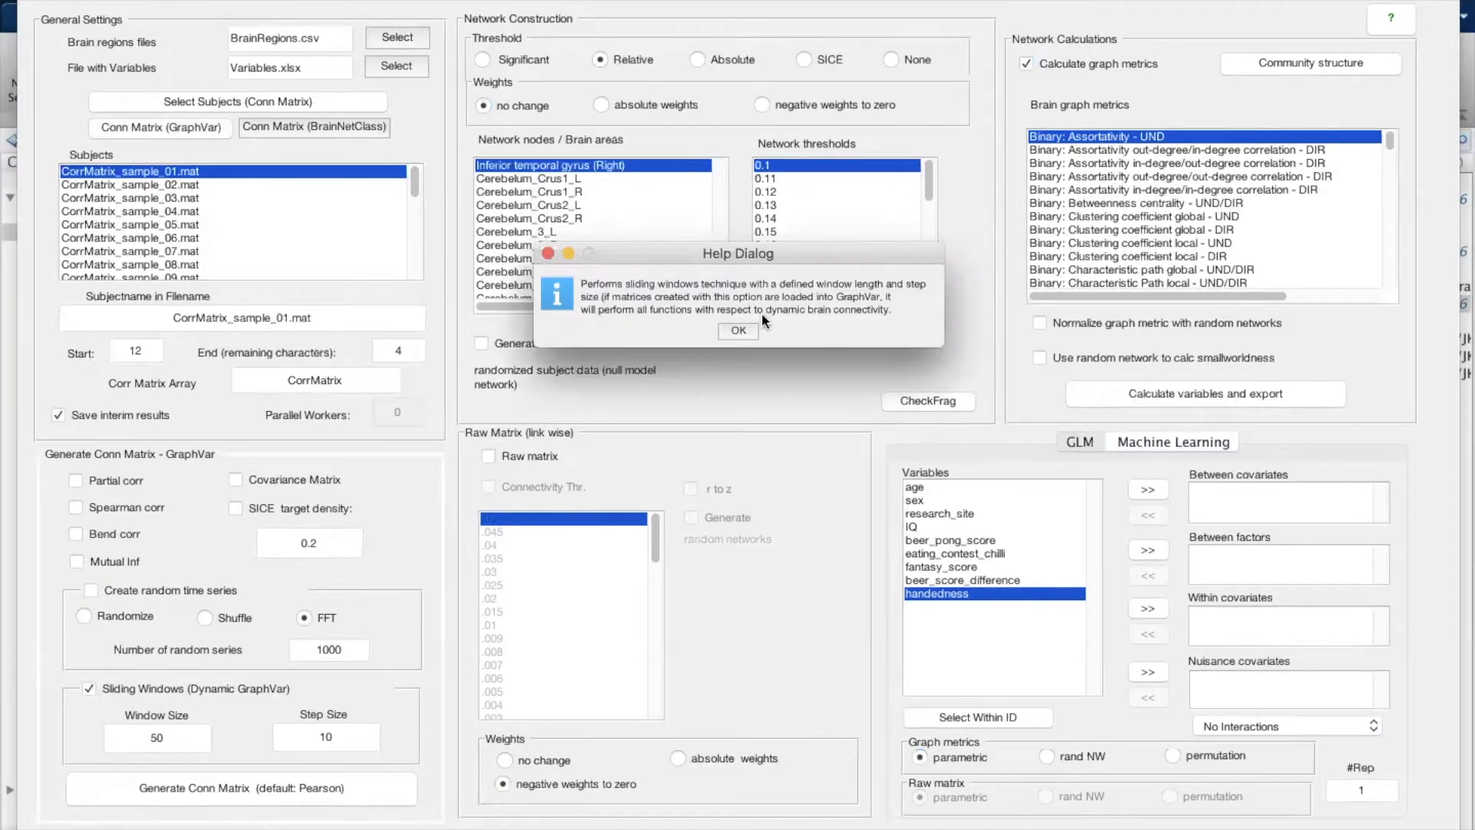
click(736, 327)
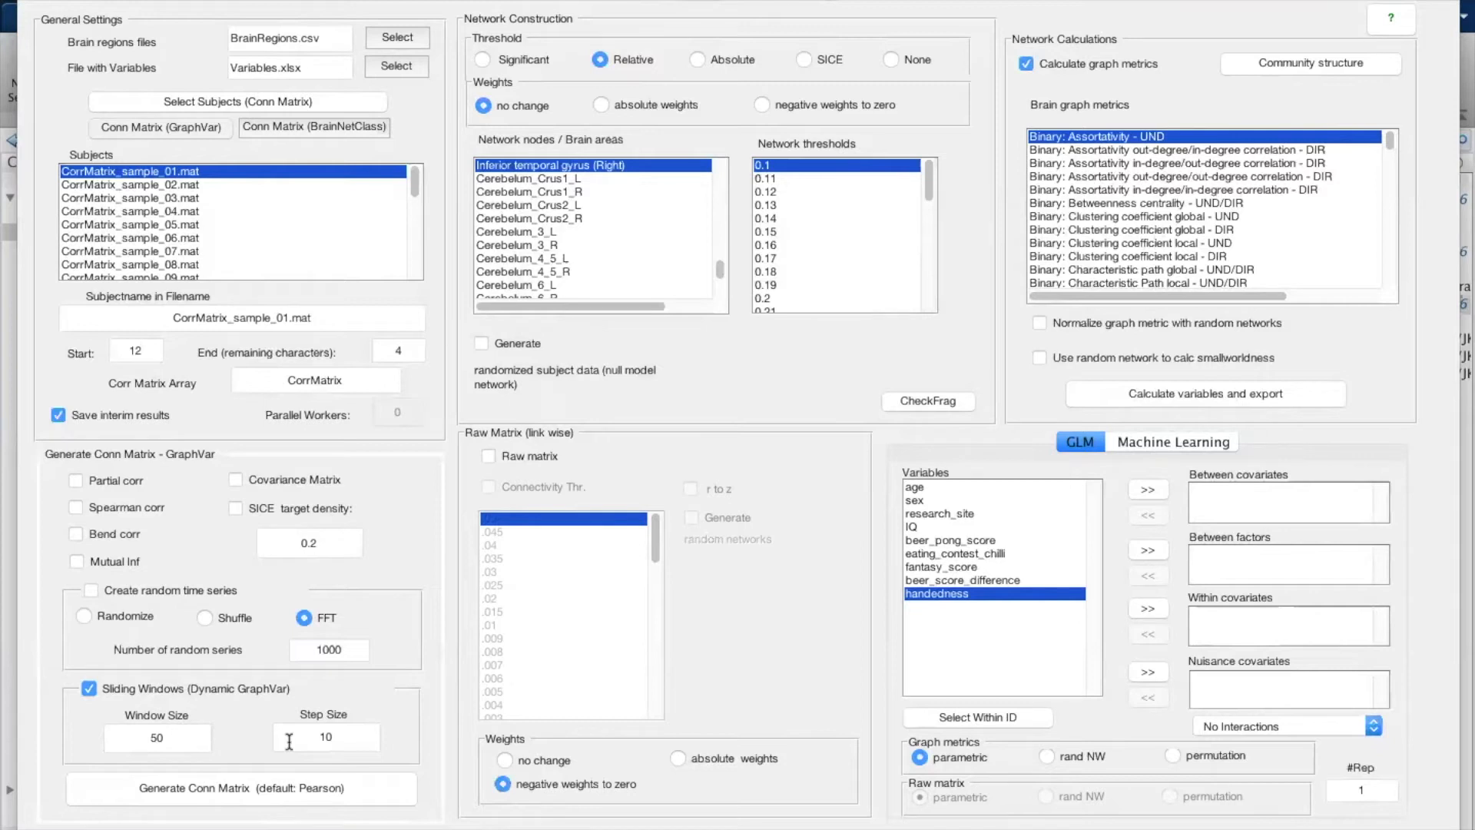
click(89, 687)
Step: Generate the default Pearson connectivity matrices from all ROISignals_sample files in the workspace's data/Signals folder, using the ROISignals field
click(220, 785)
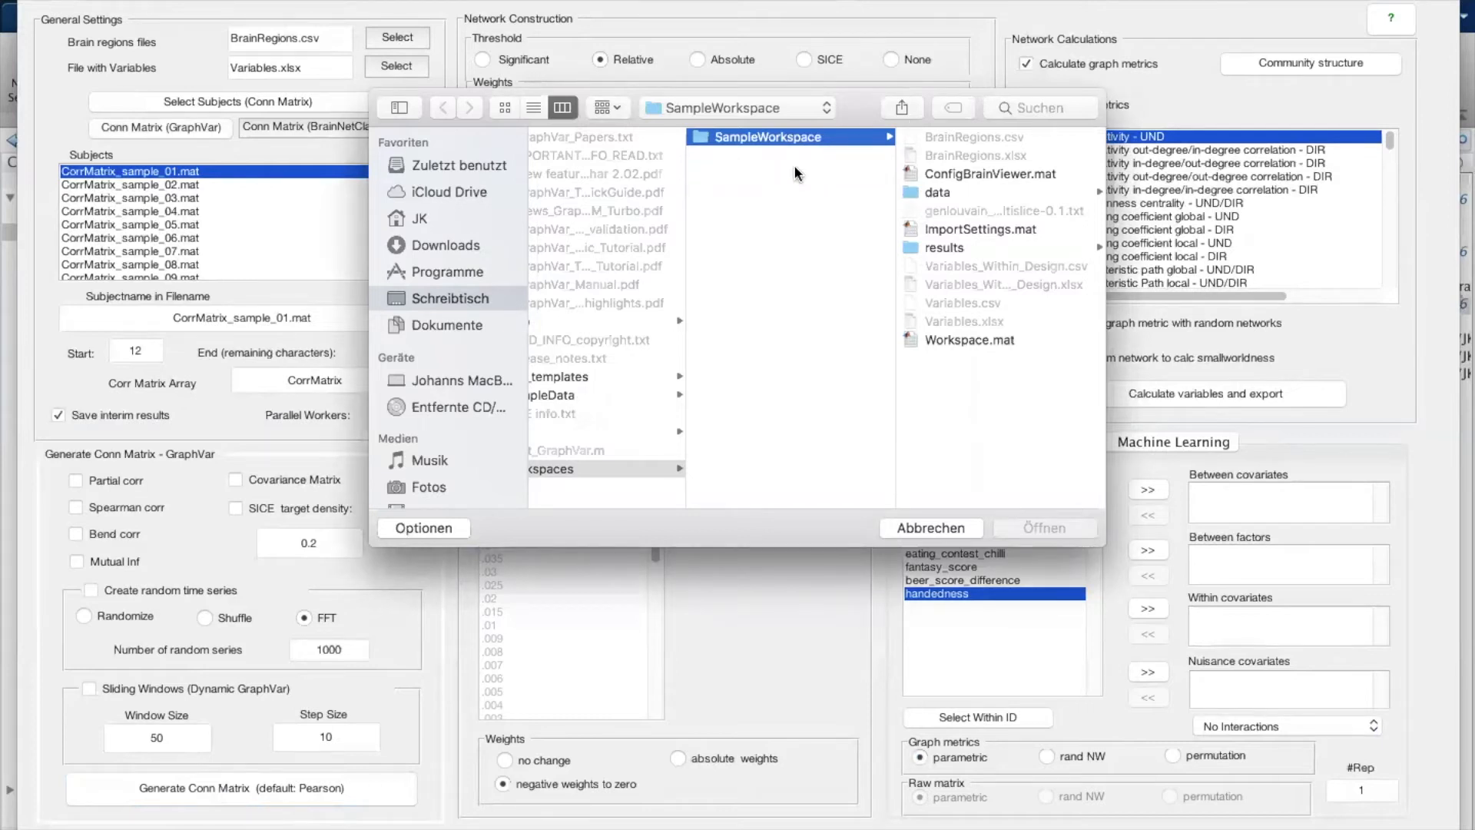
click(944, 192)
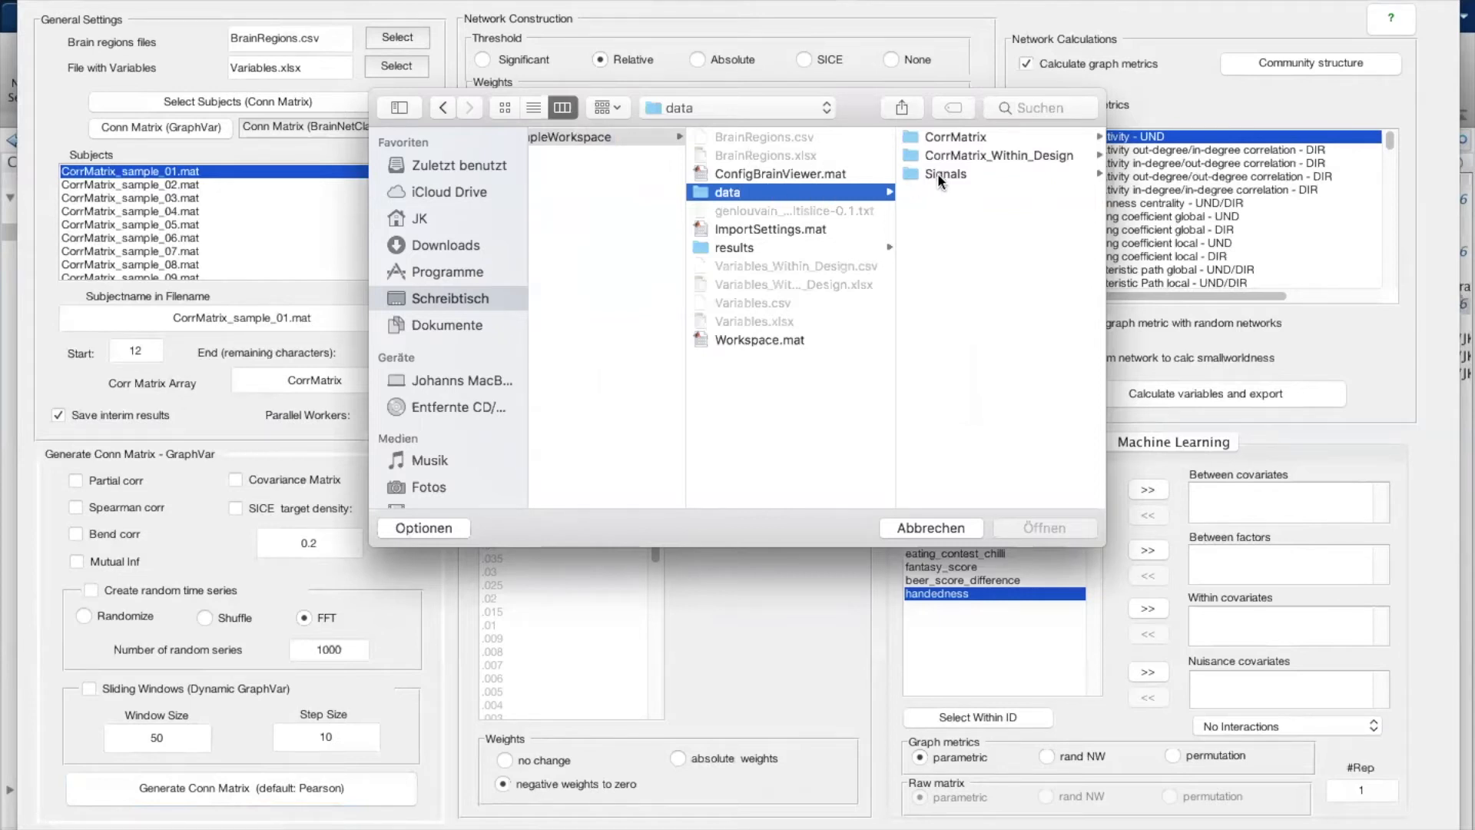
click(938, 173)
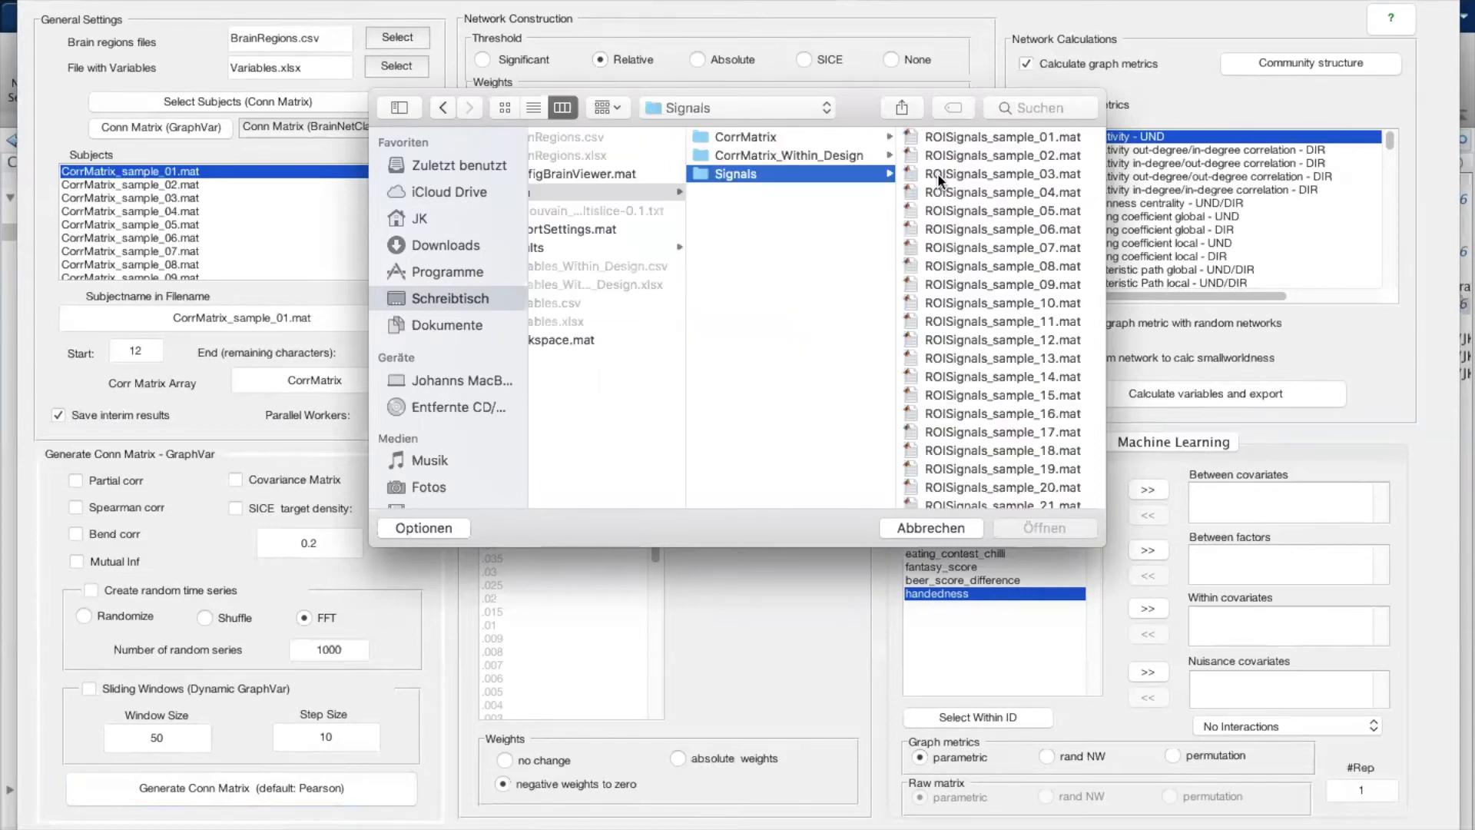
click(980, 136)
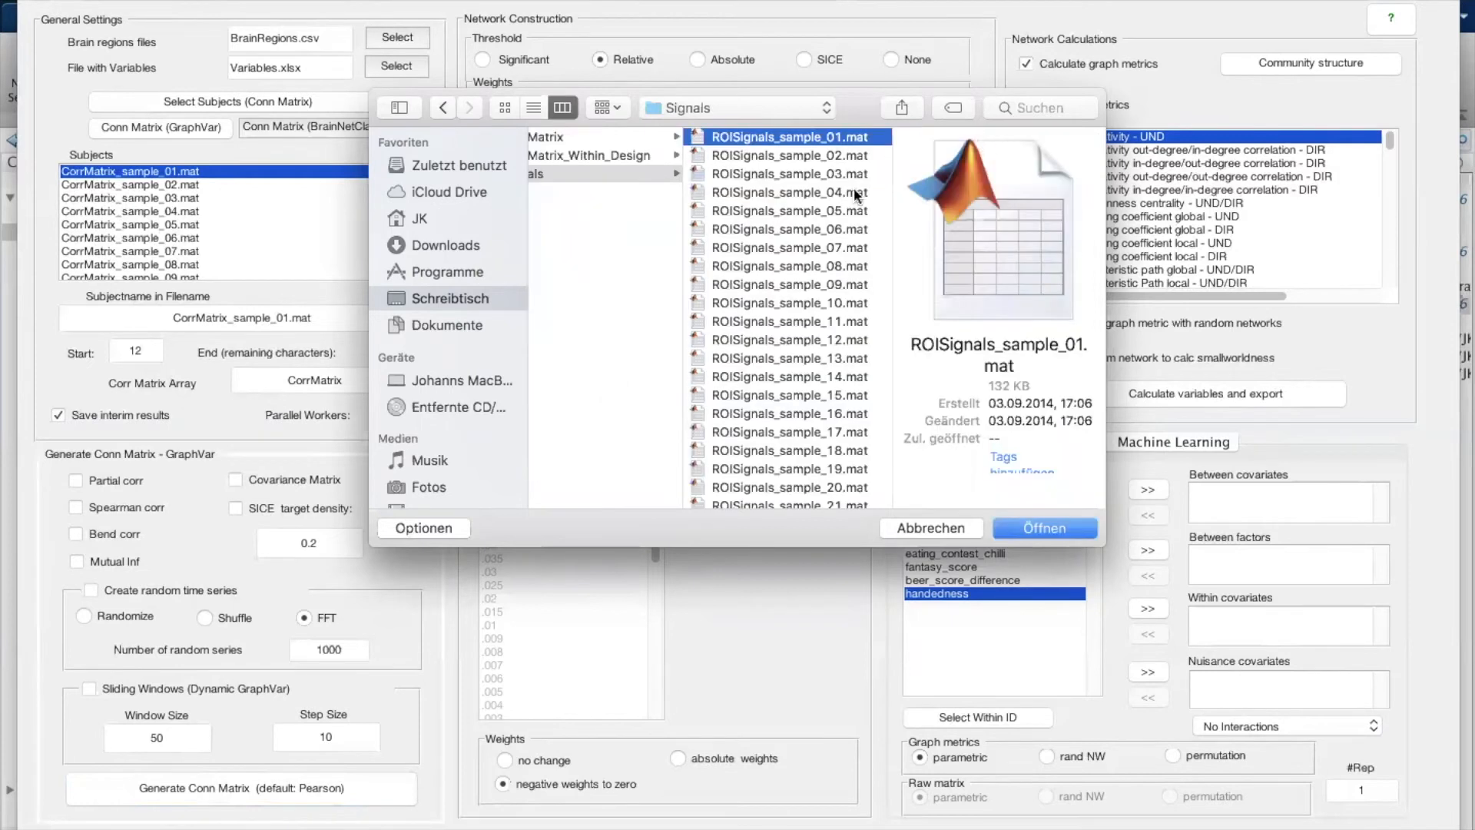
scroll(716, 310, down, 5)
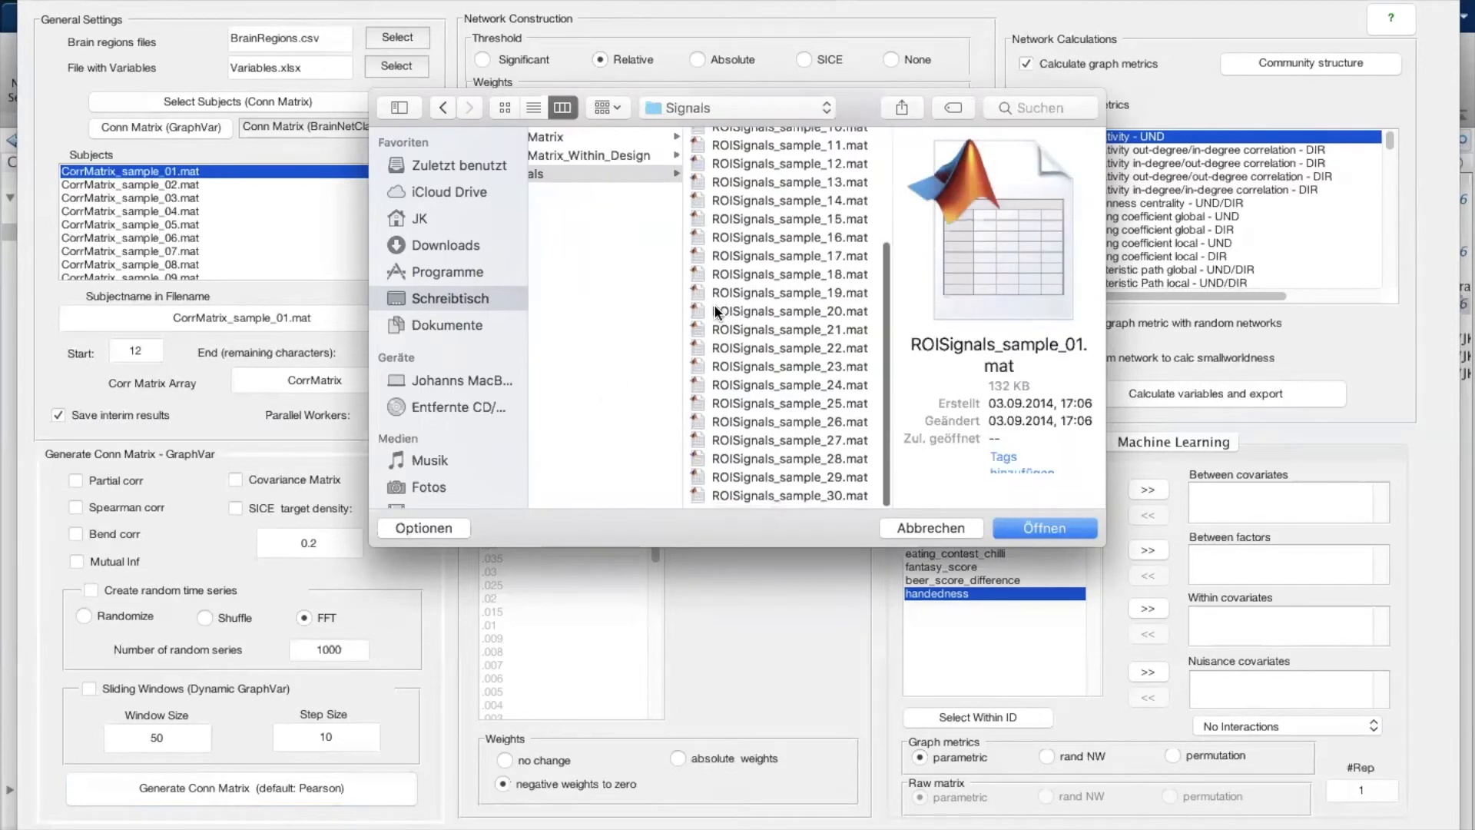
scroll(715, 308, up, 5)
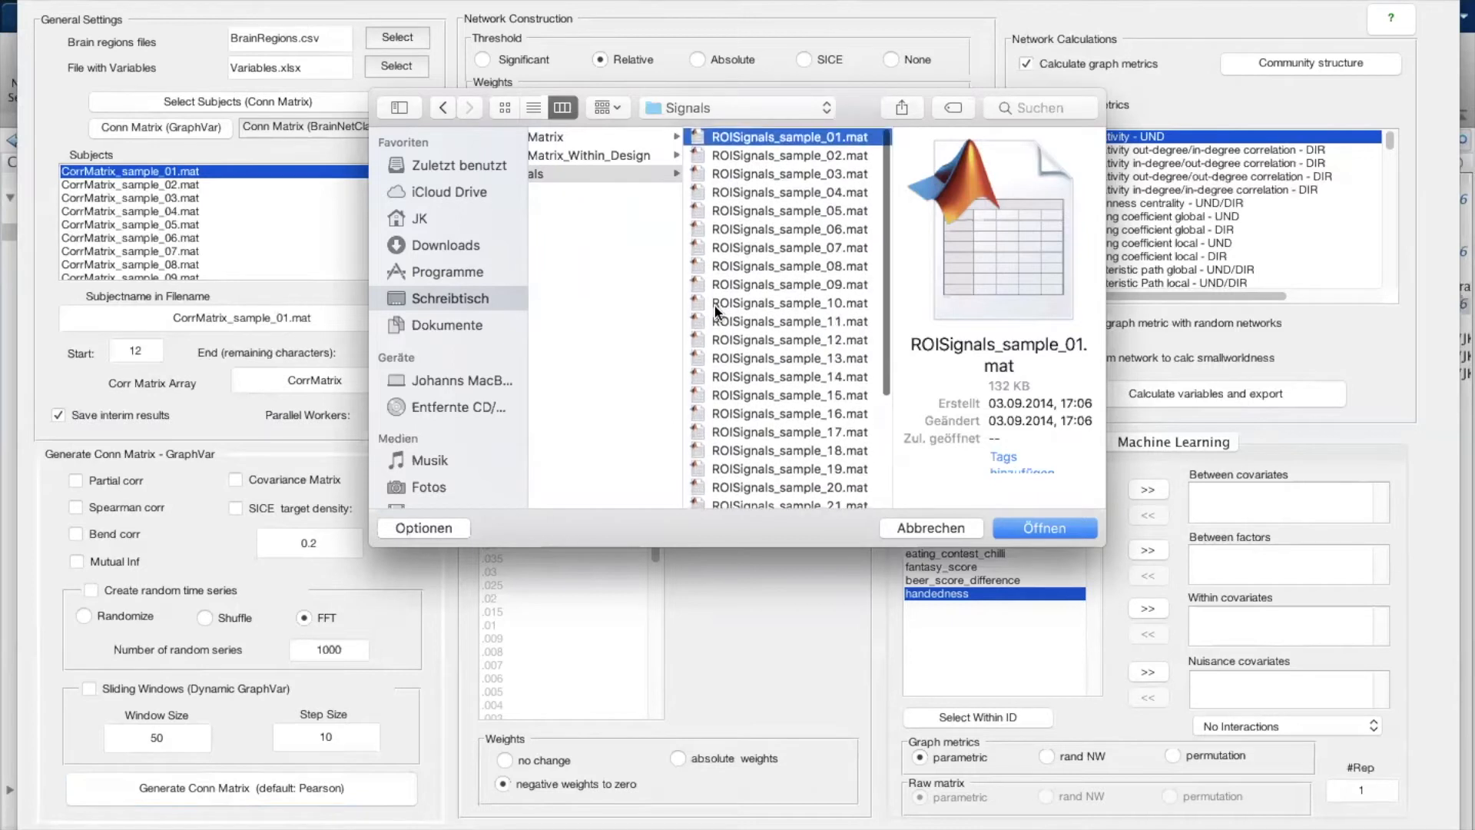
key(super+a)
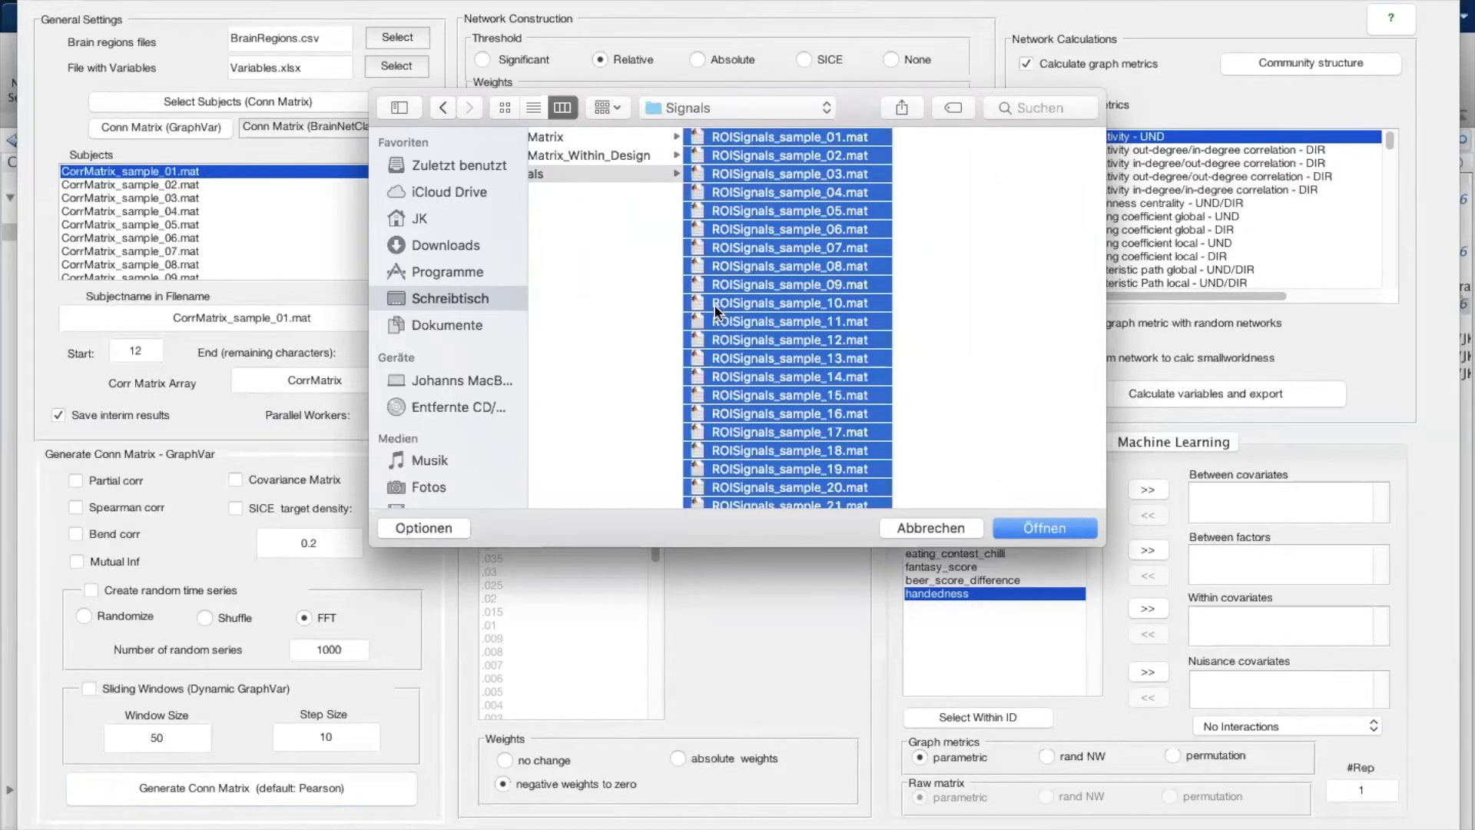
click(1040, 527)
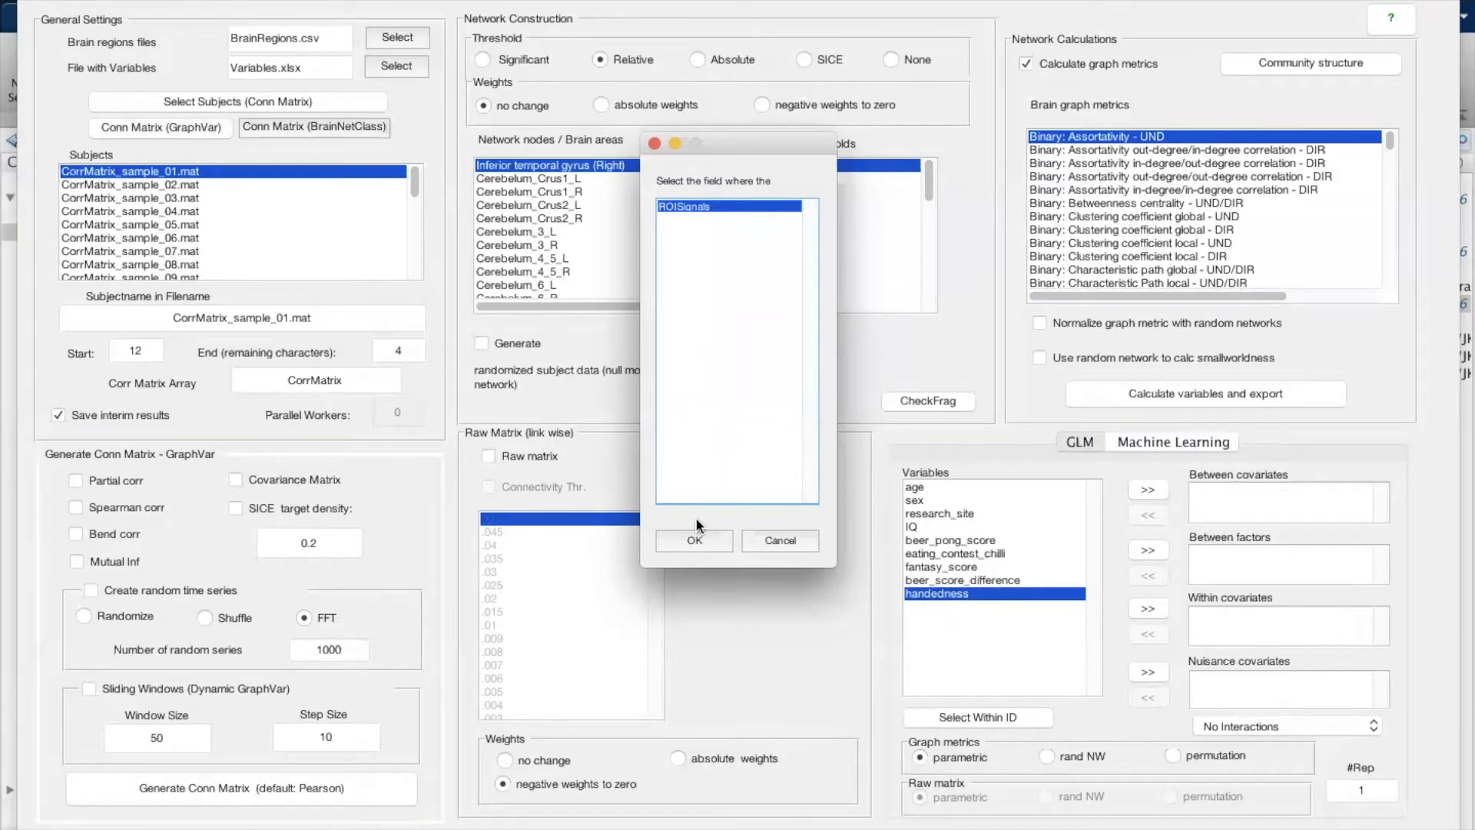
click(694, 541)
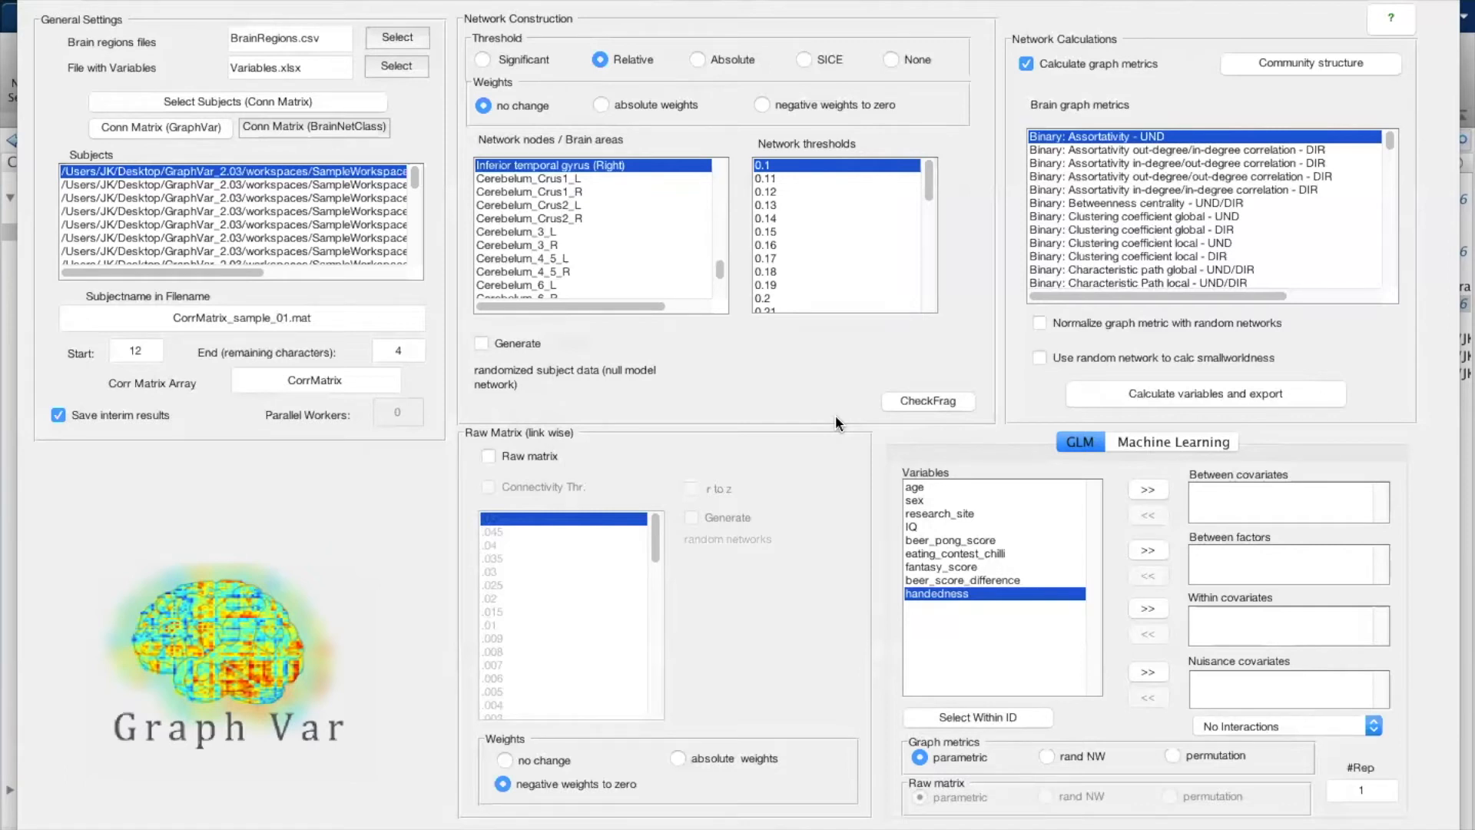
Step: Switch to MATLAB, load ROISignals_sample_01.mat from the Signals folder, and open the ROISignals variable
key(ctrl+Up)
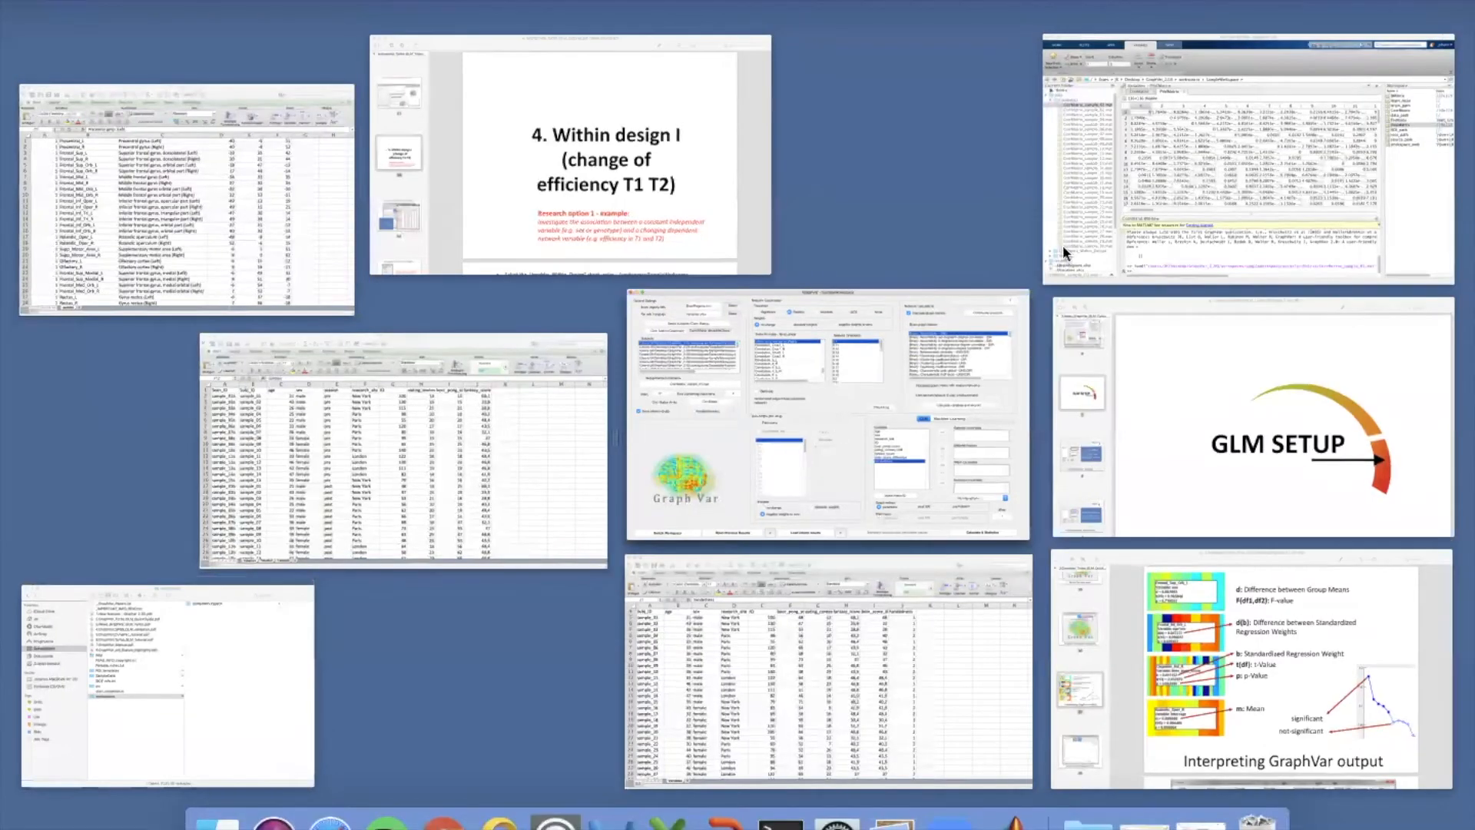
click(1154, 212)
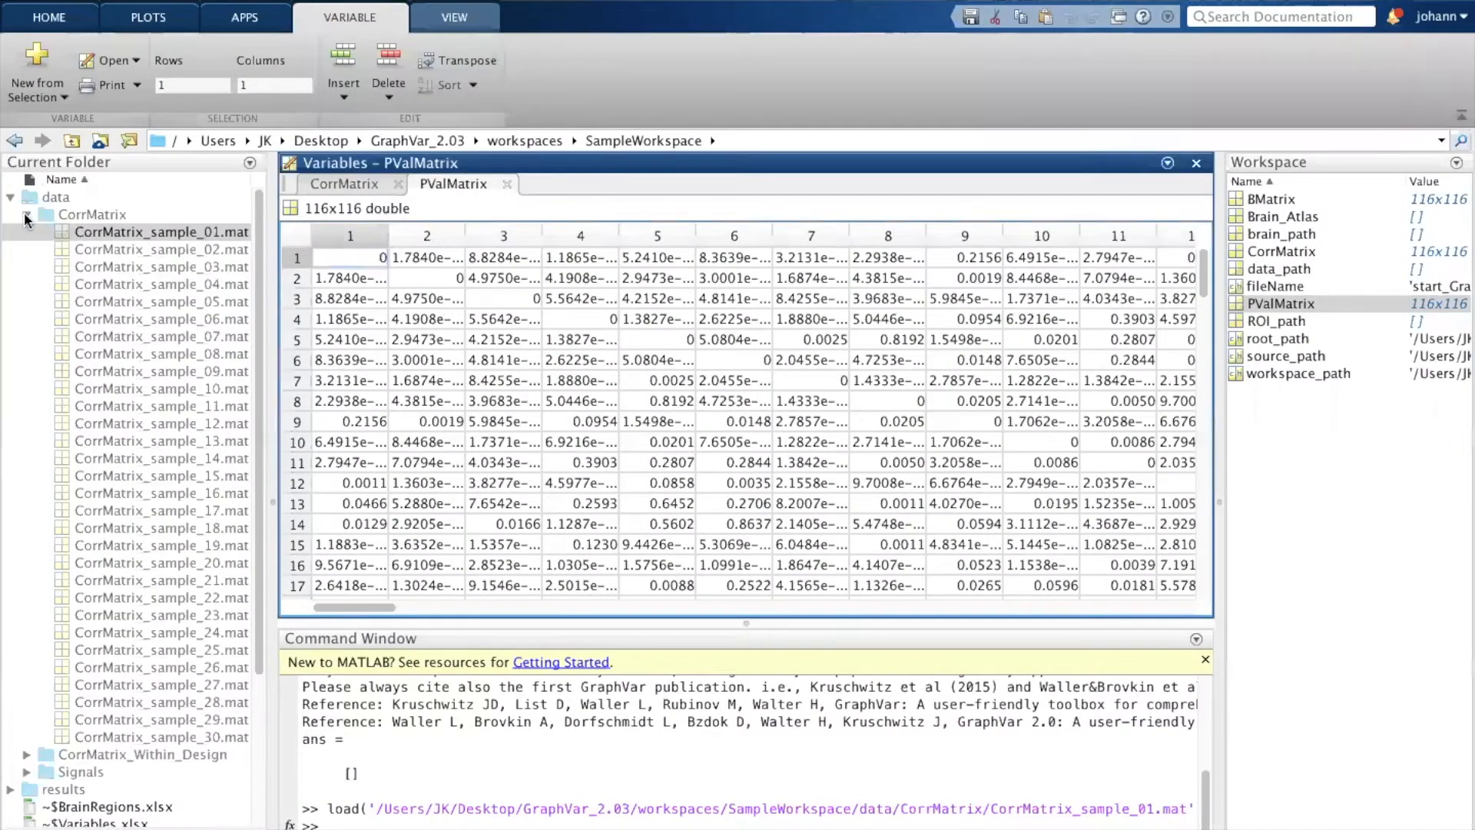
click(25, 216)
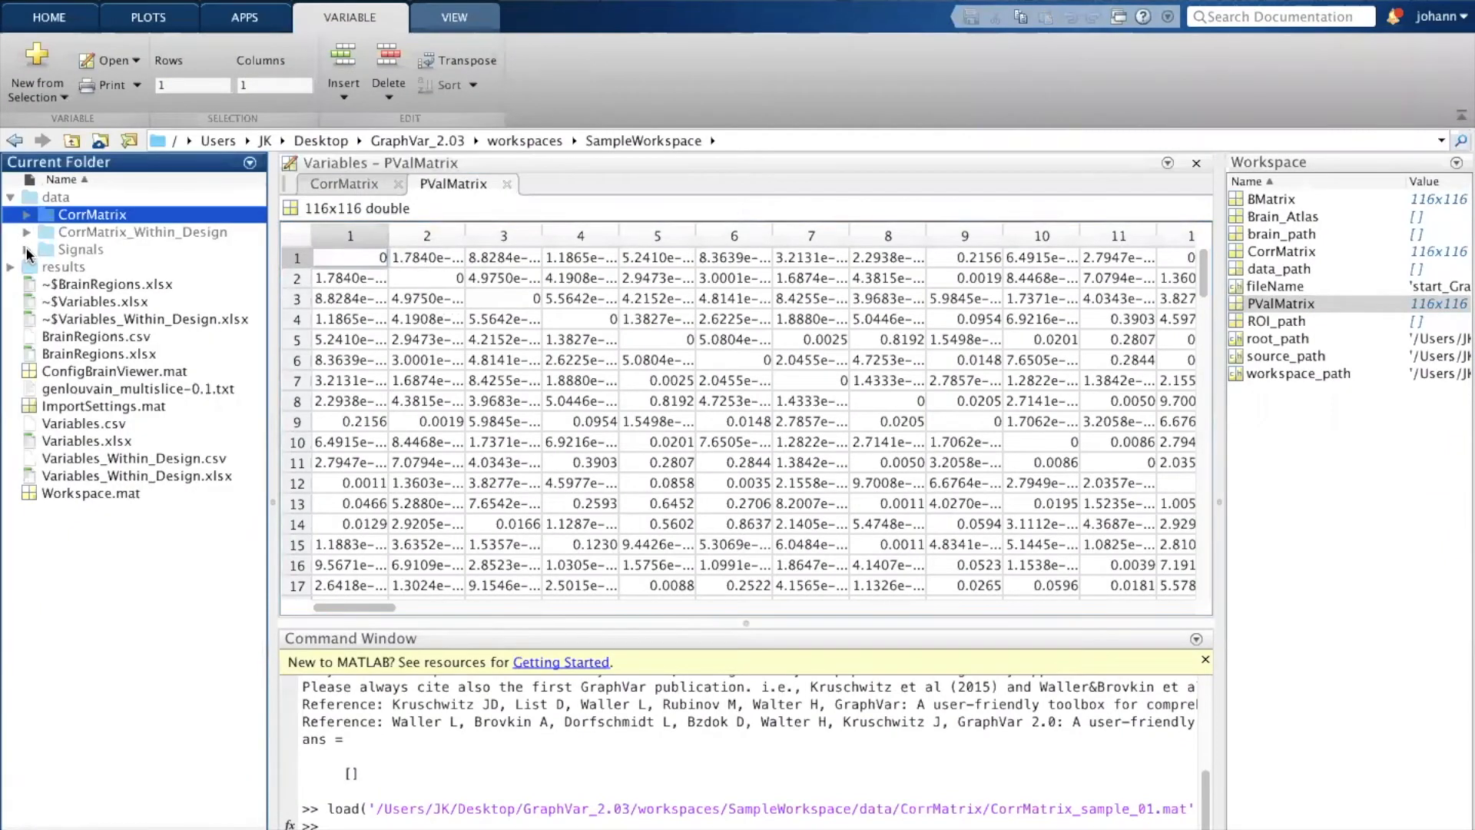
click(70, 255)
double_click(69, 253)
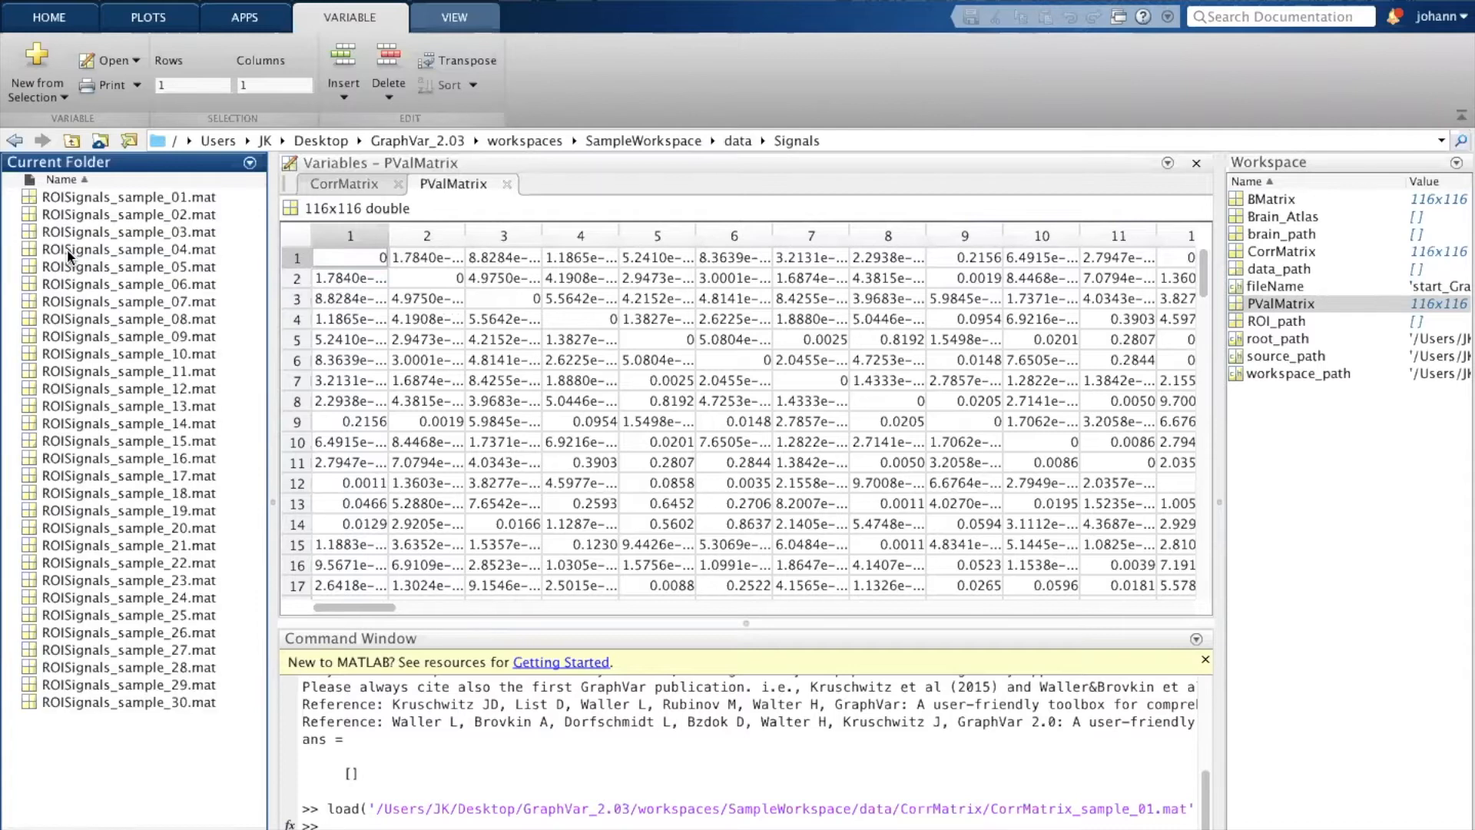
click(134, 202)
double_click(134, 202)
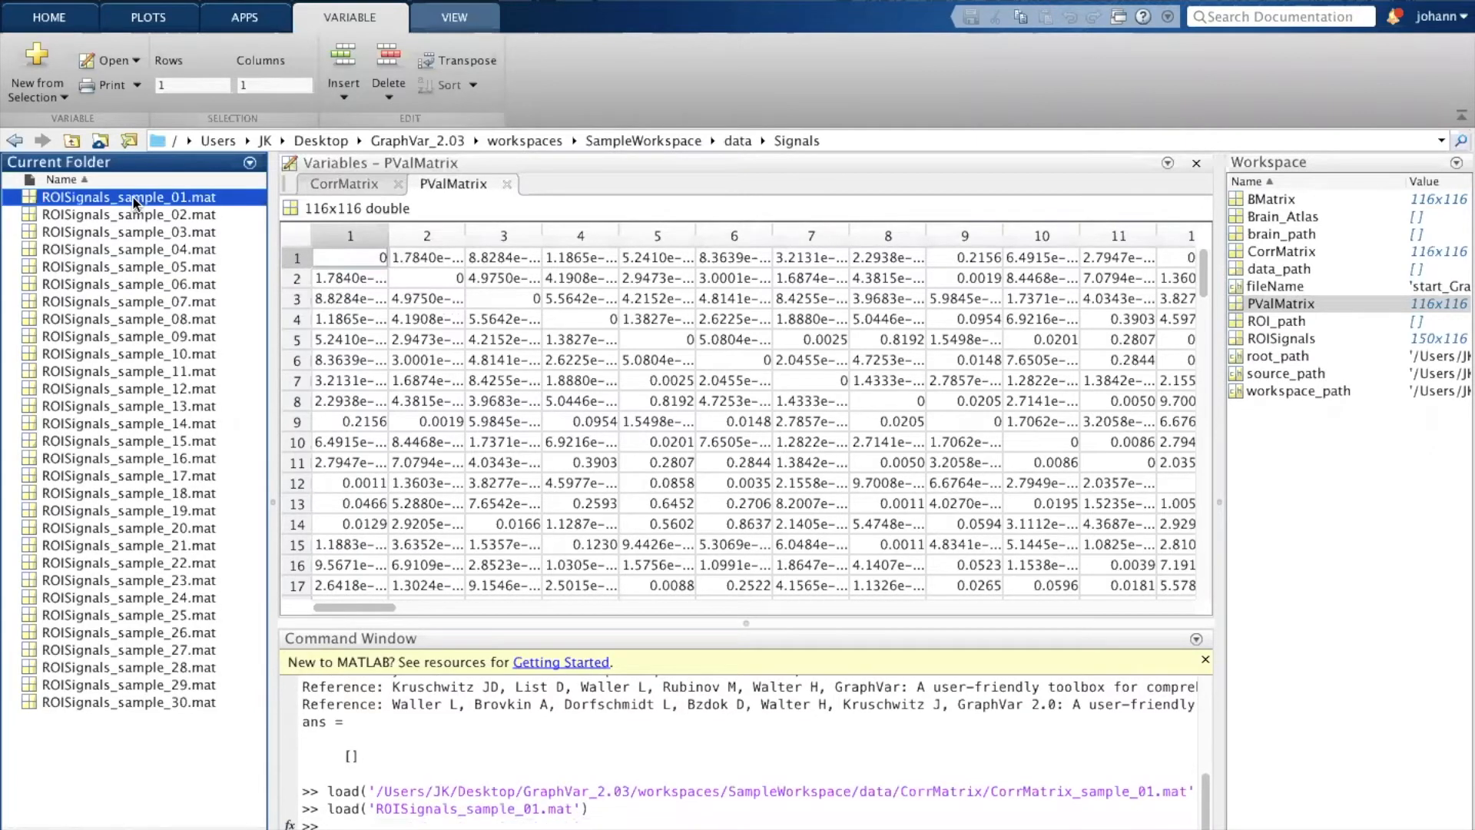
double_click(1265, 339)
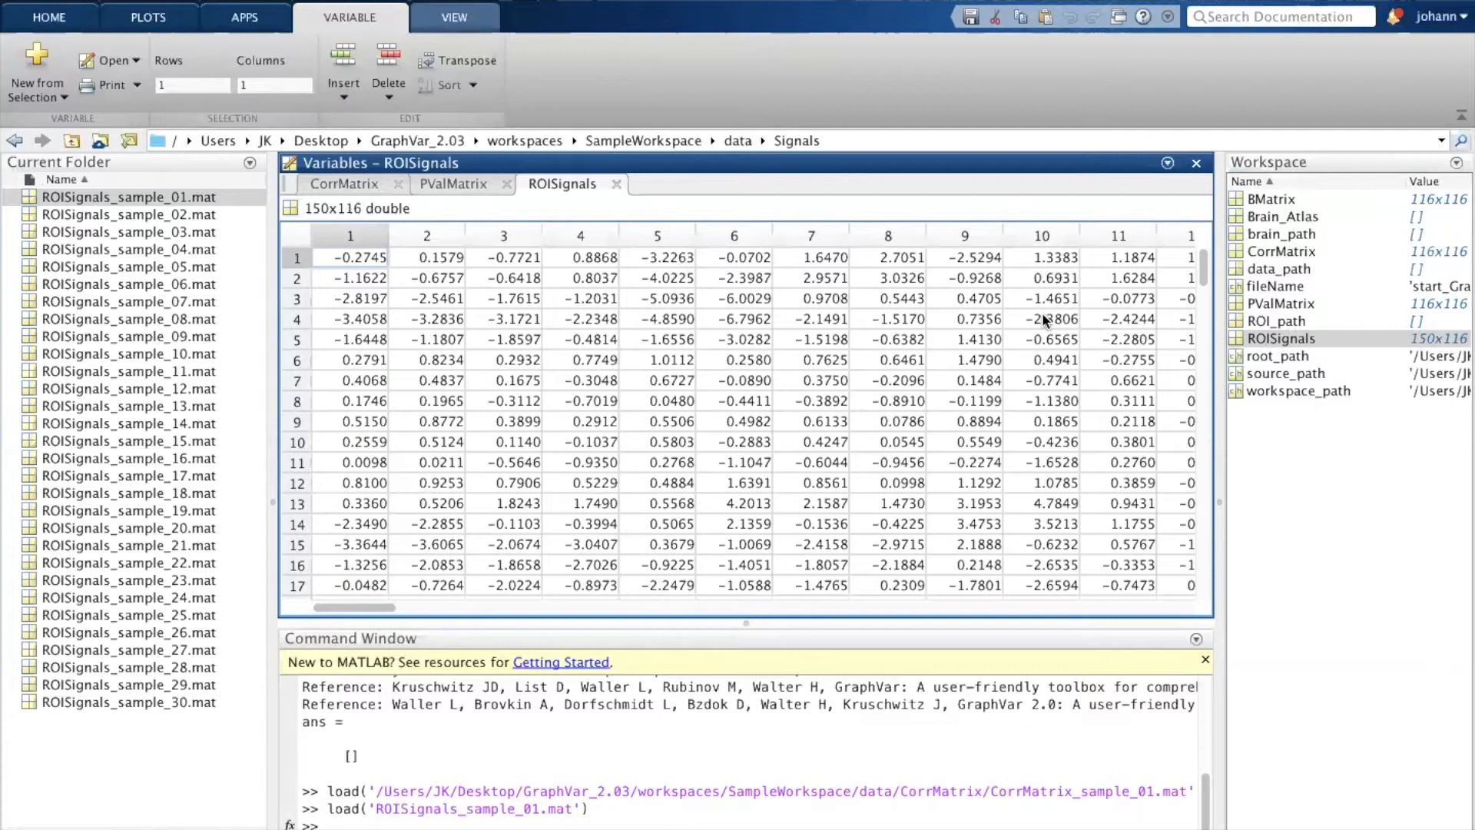
Step: Examine the rows and columns of the ROISignals matrix through its last filled row, and return to the GraphVar window
scroll(1042, 312, down, 3)
scroll(1042, 312, right, 10)
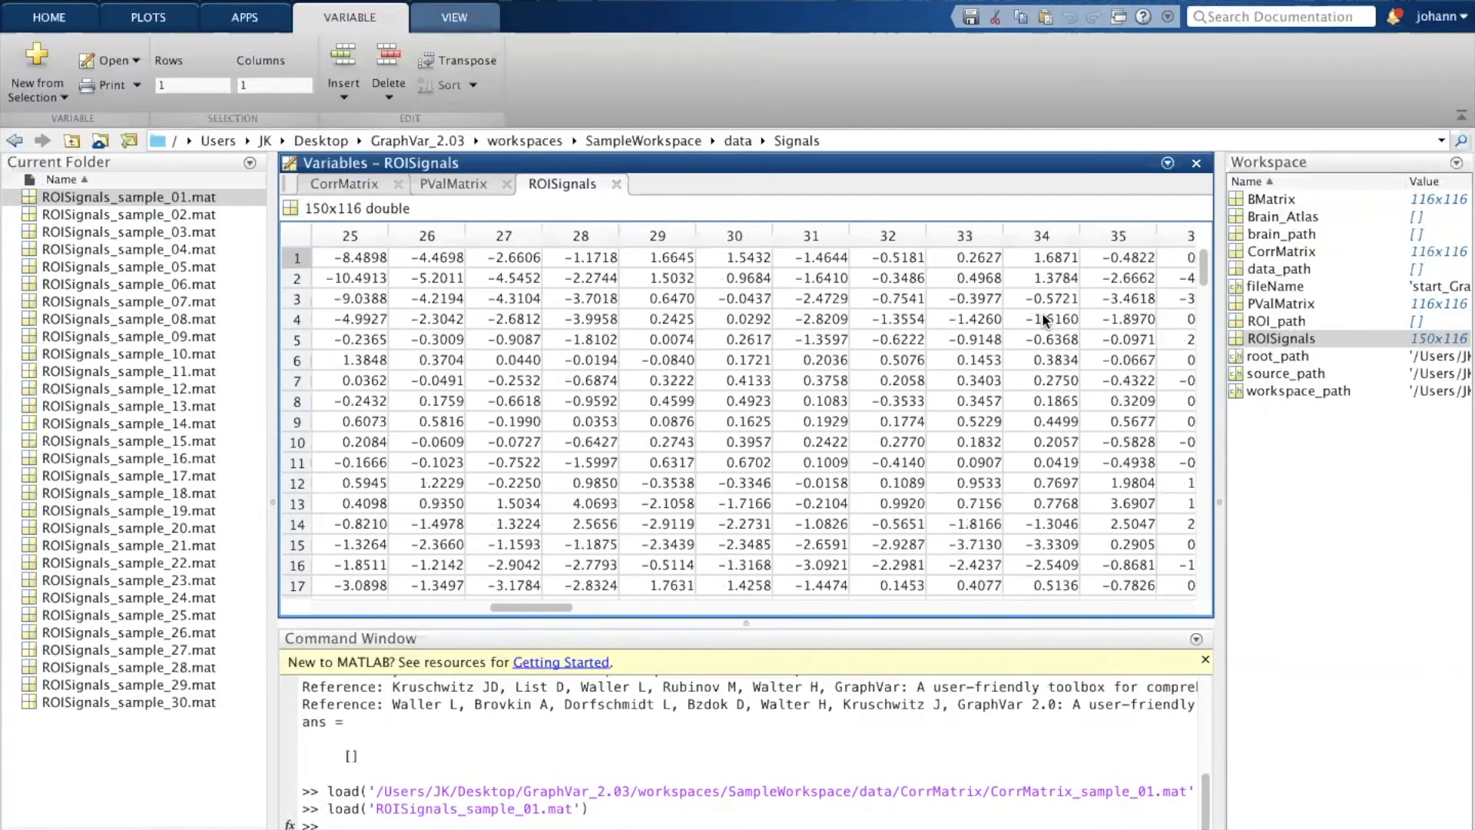
scroll(1042, 312, left, 10)
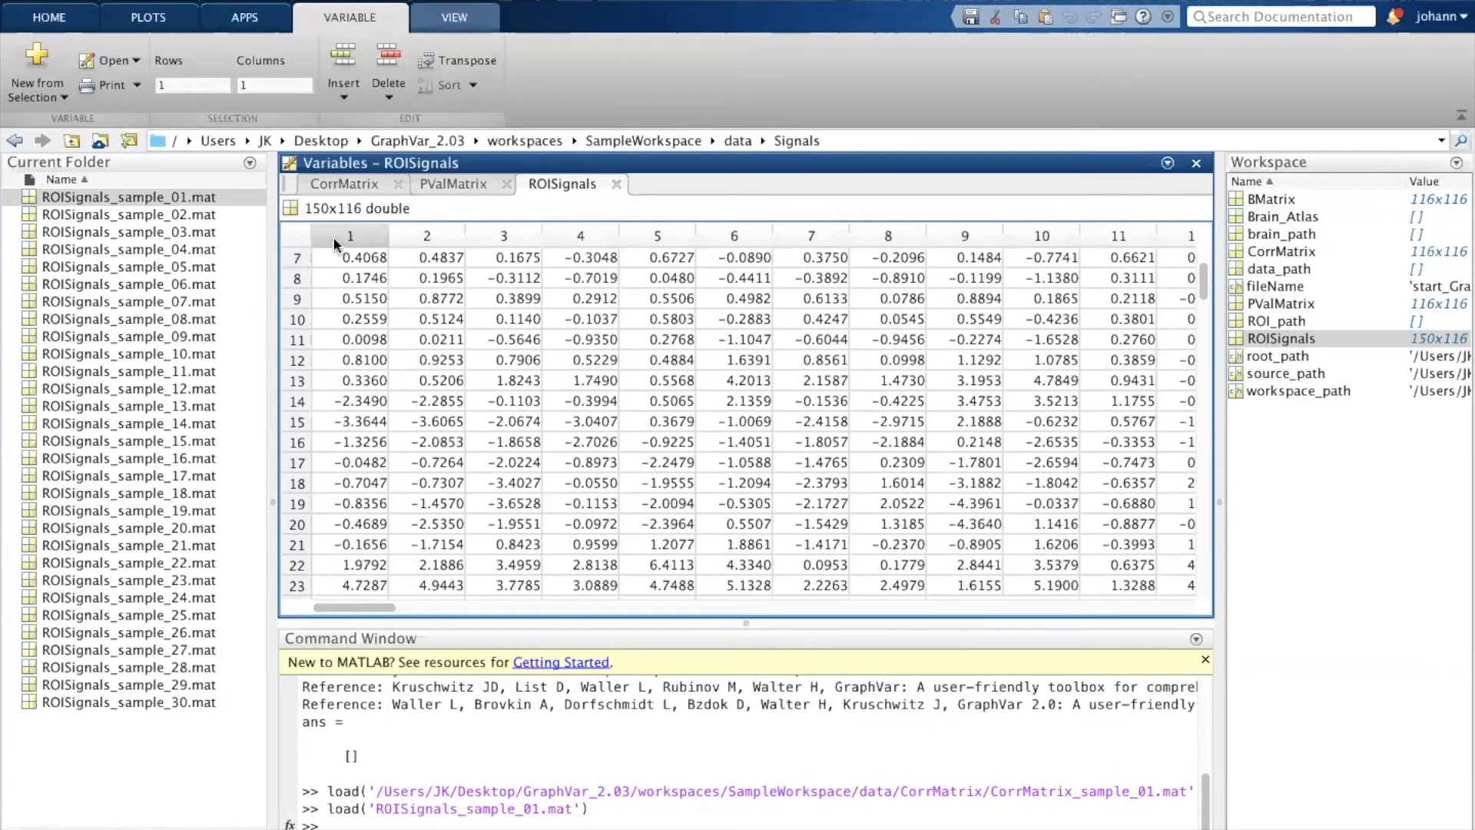
click(355, 277)
click(351, 299)
click(353, 321)
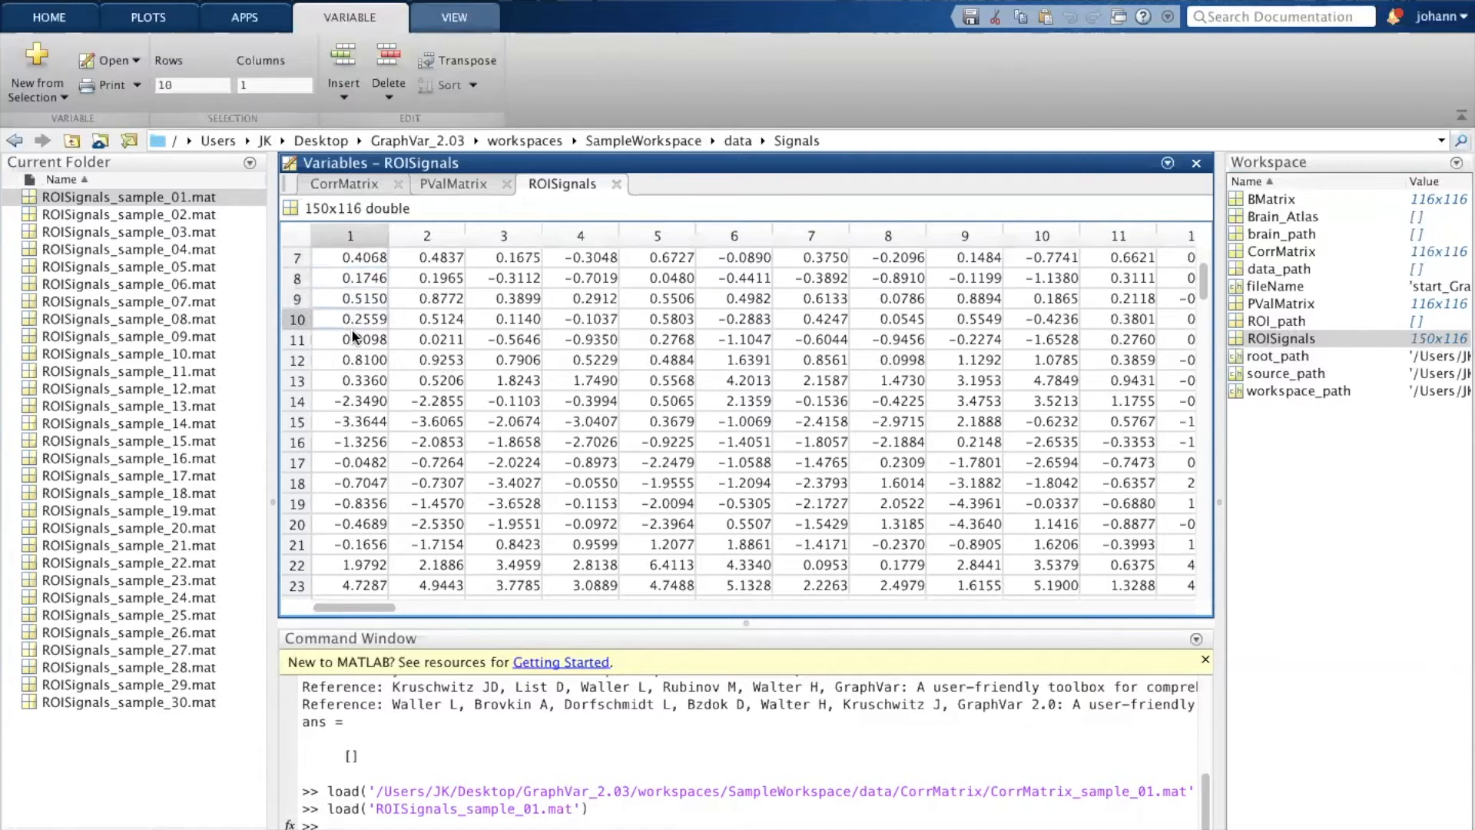
click(351, 342)
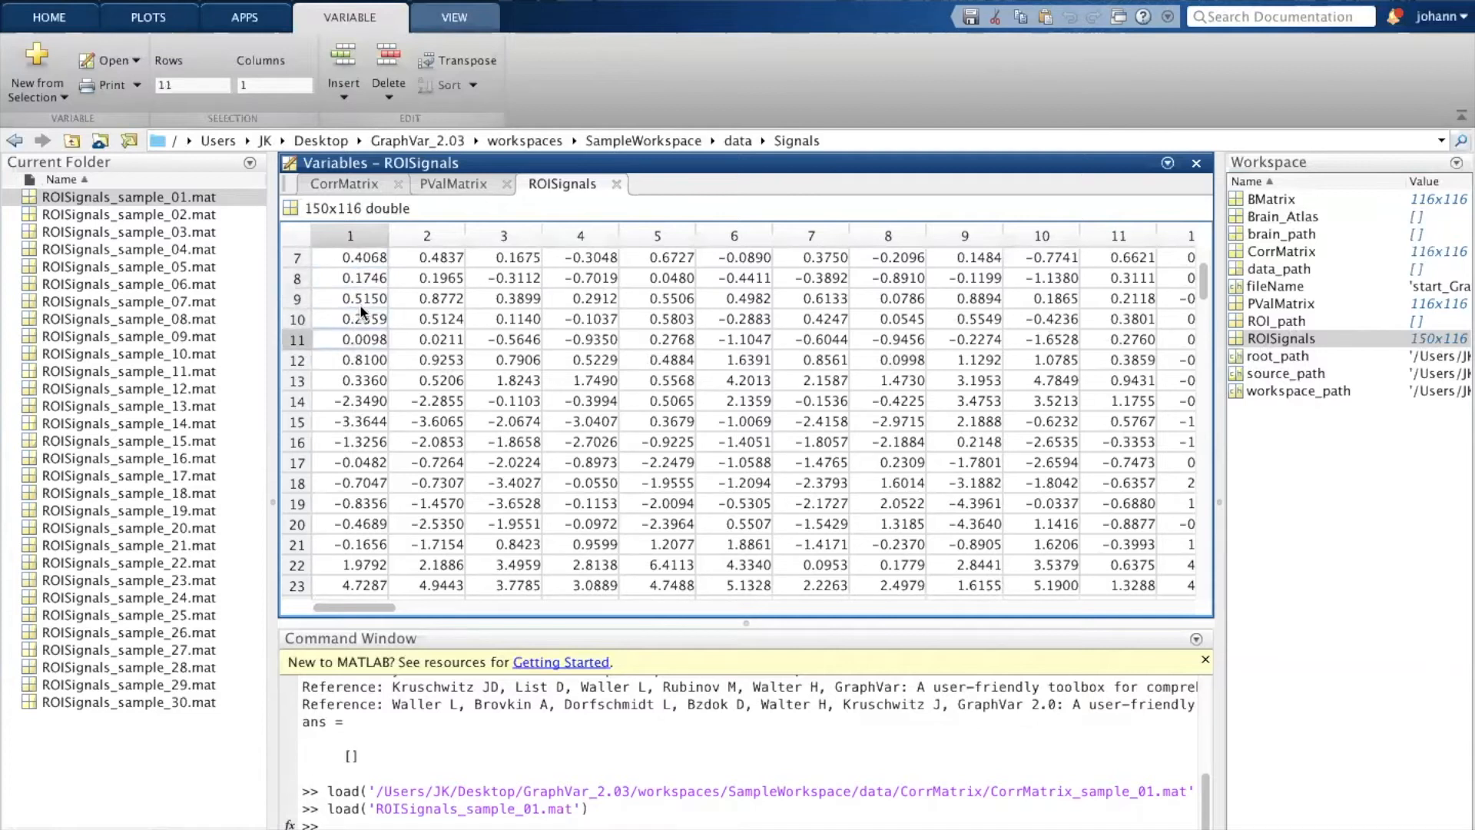
click(357, 264)
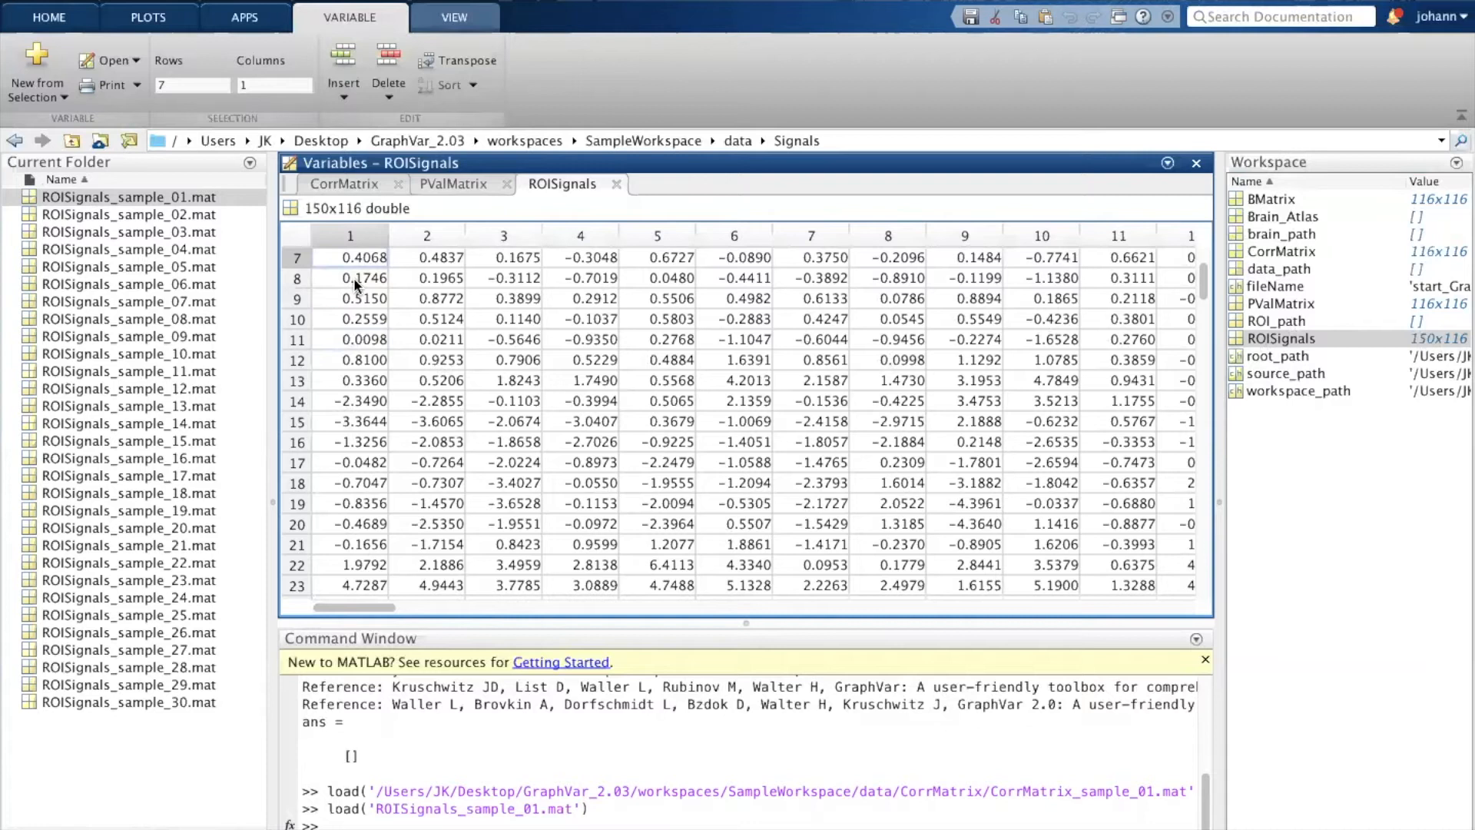
scroll(353, 279, up, 2)
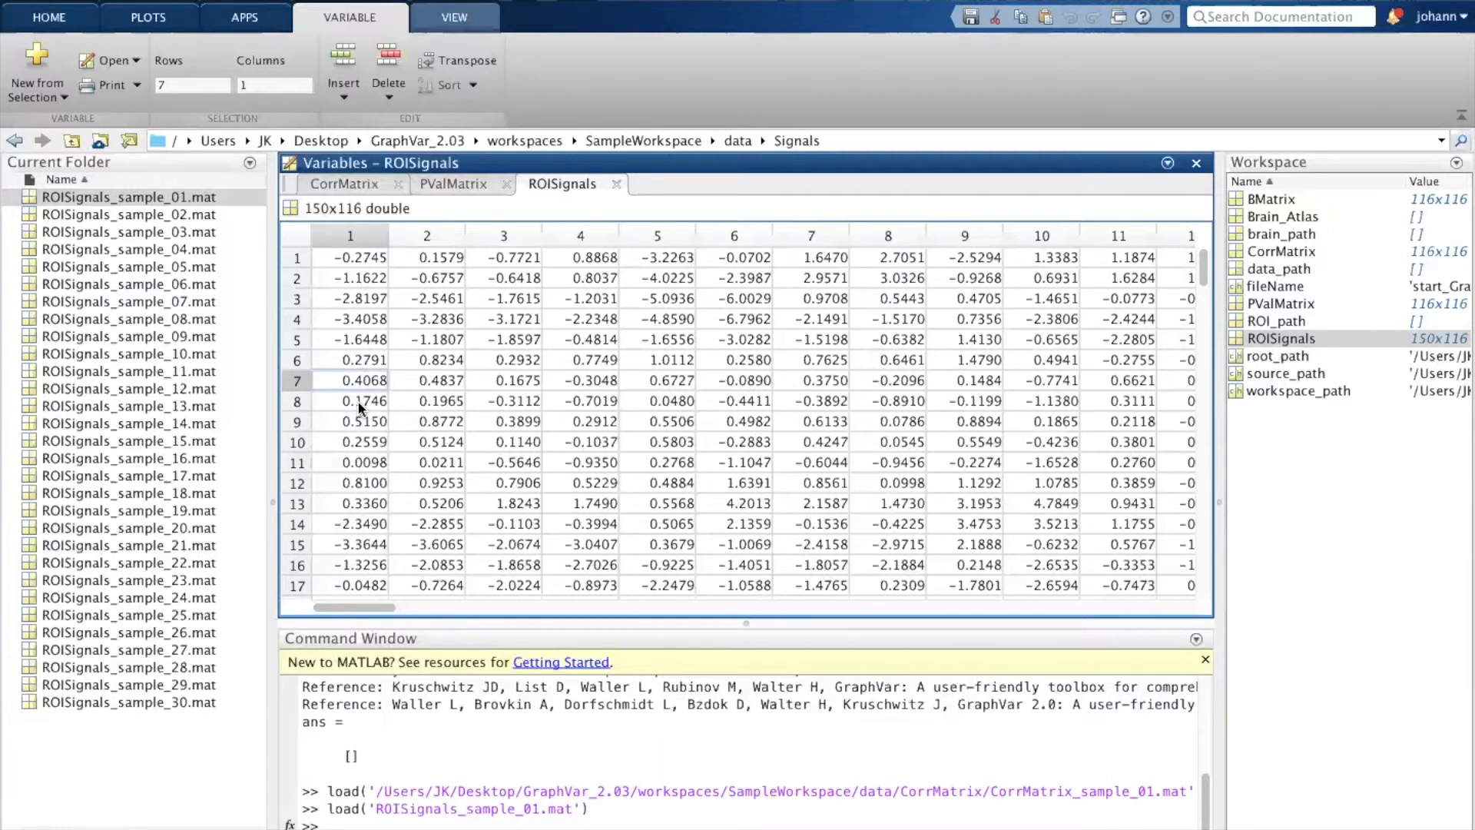
scroll(358, 399, down, 20)
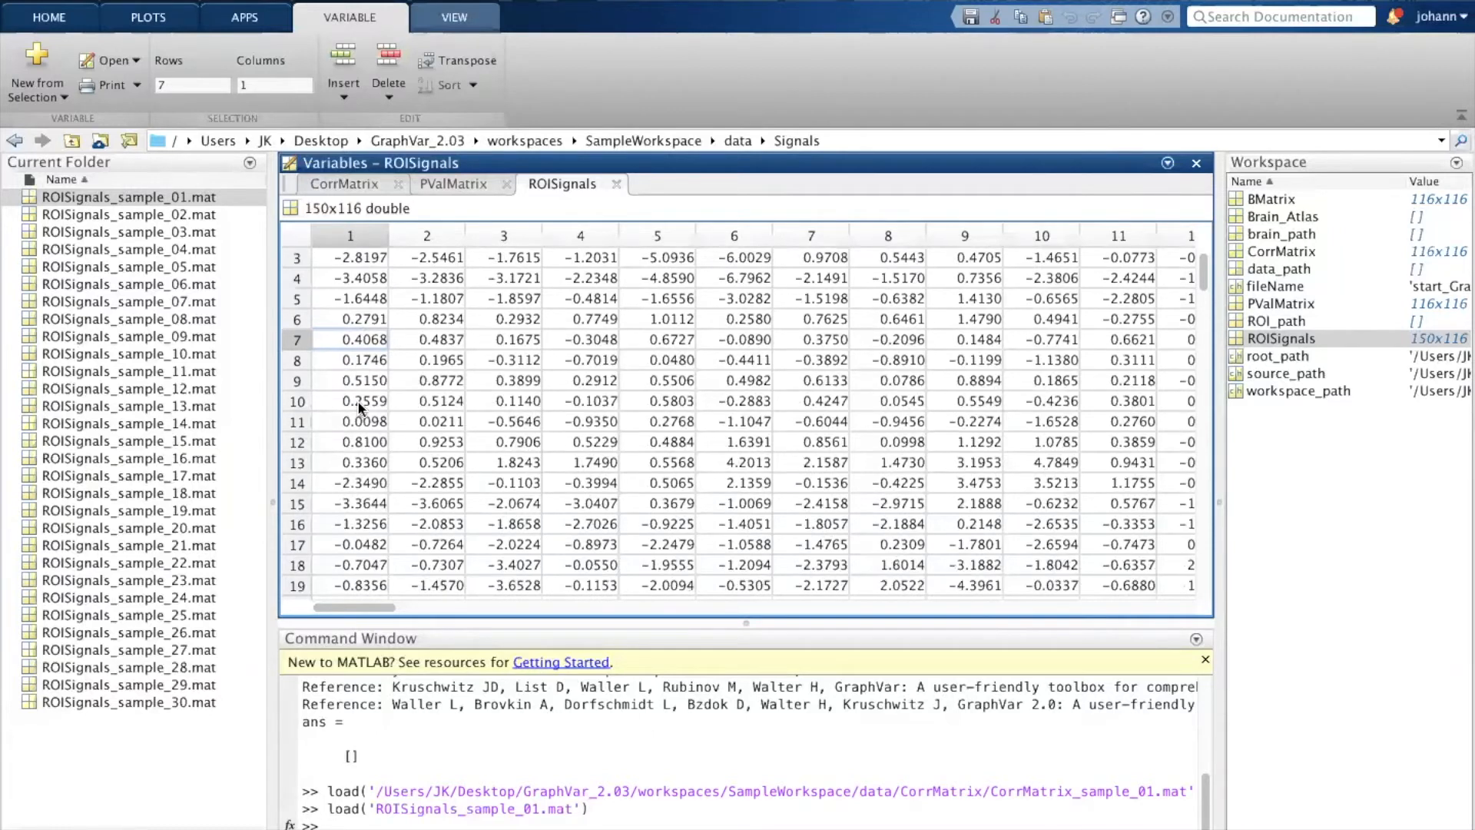
scroll(358, 407, down, 20)
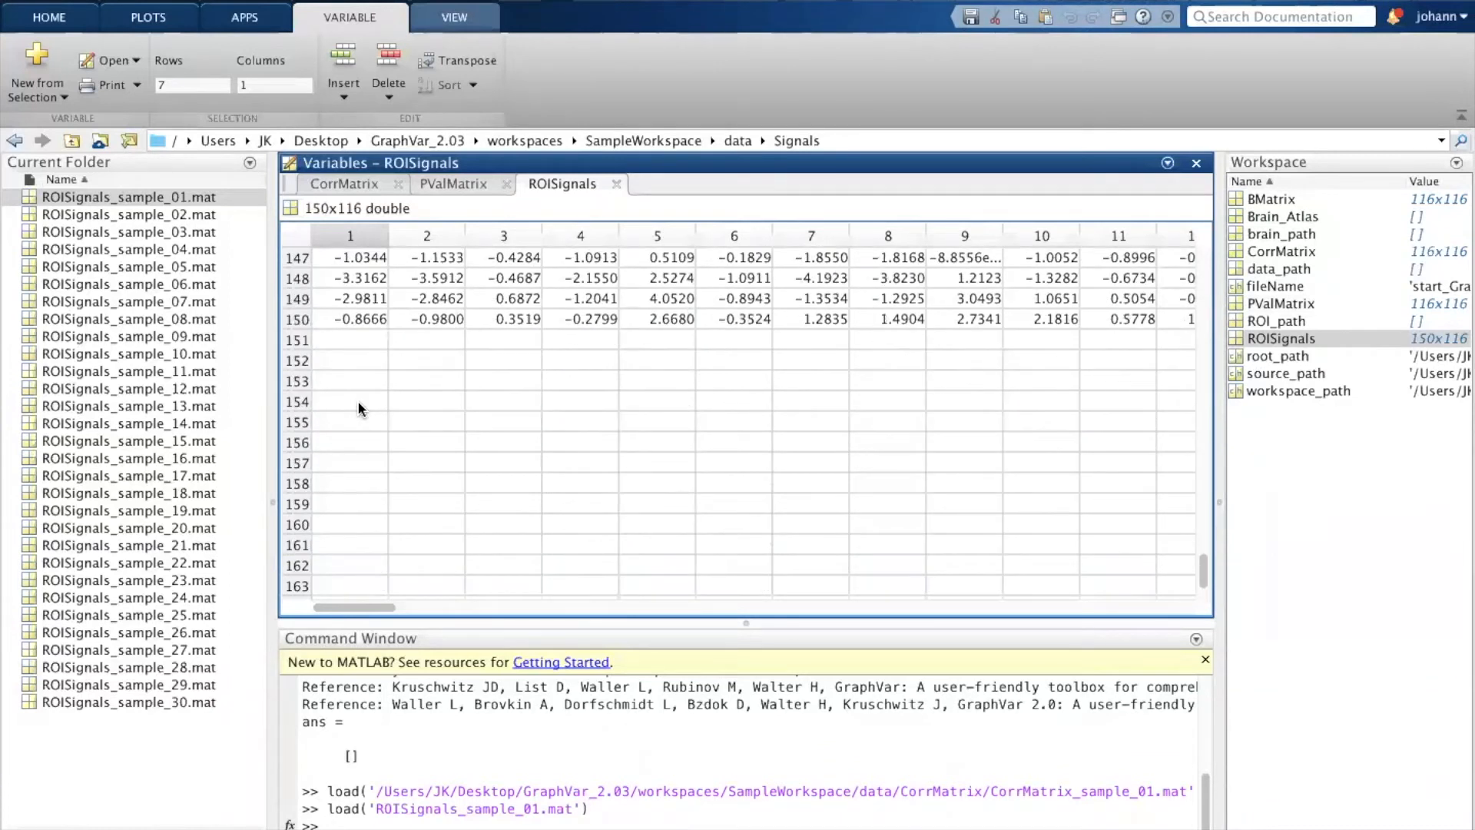
scroll(358, 403, up, 20)
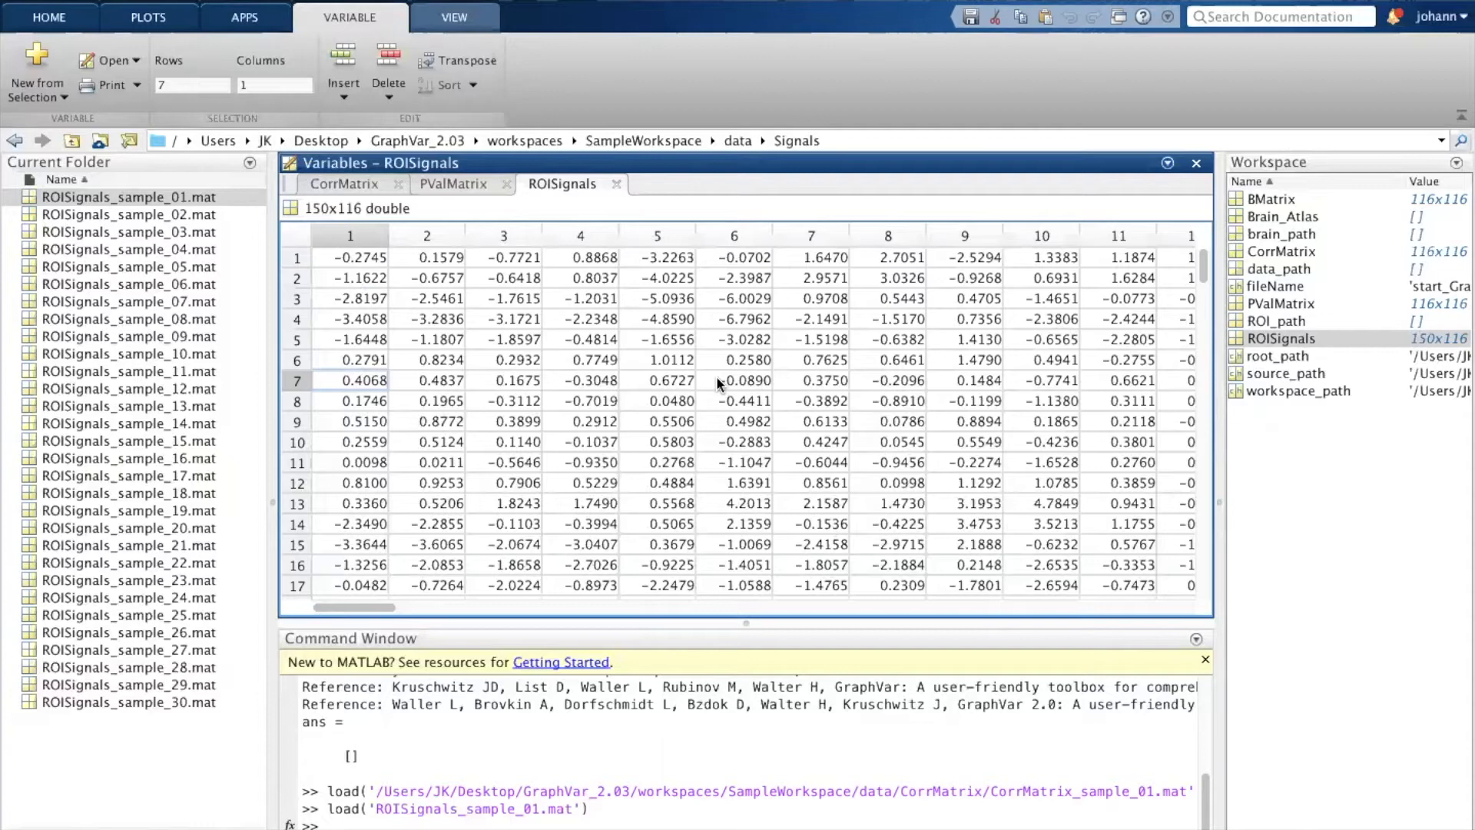
key(ctrl+Up)
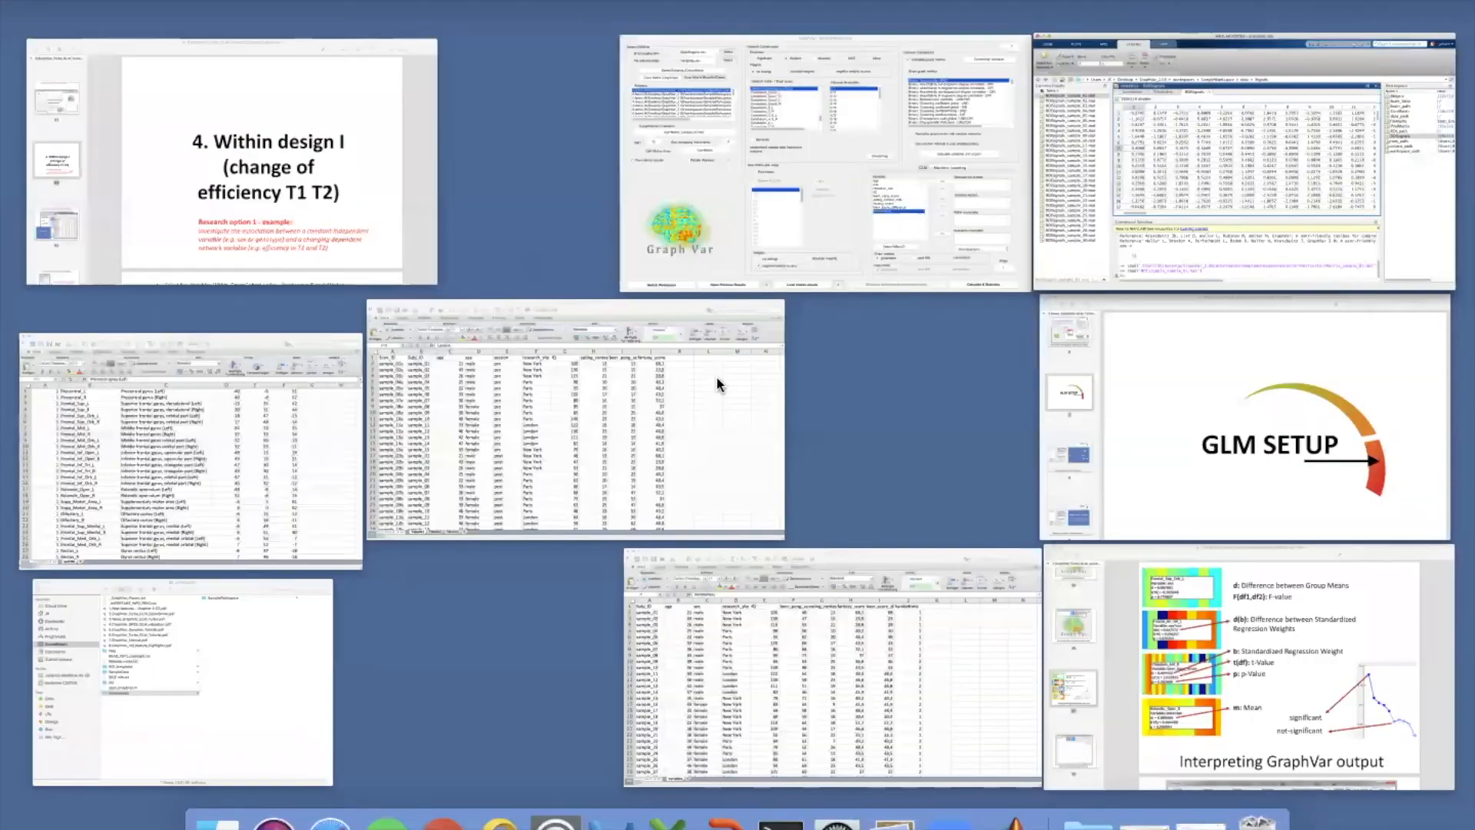
click(787, 233)
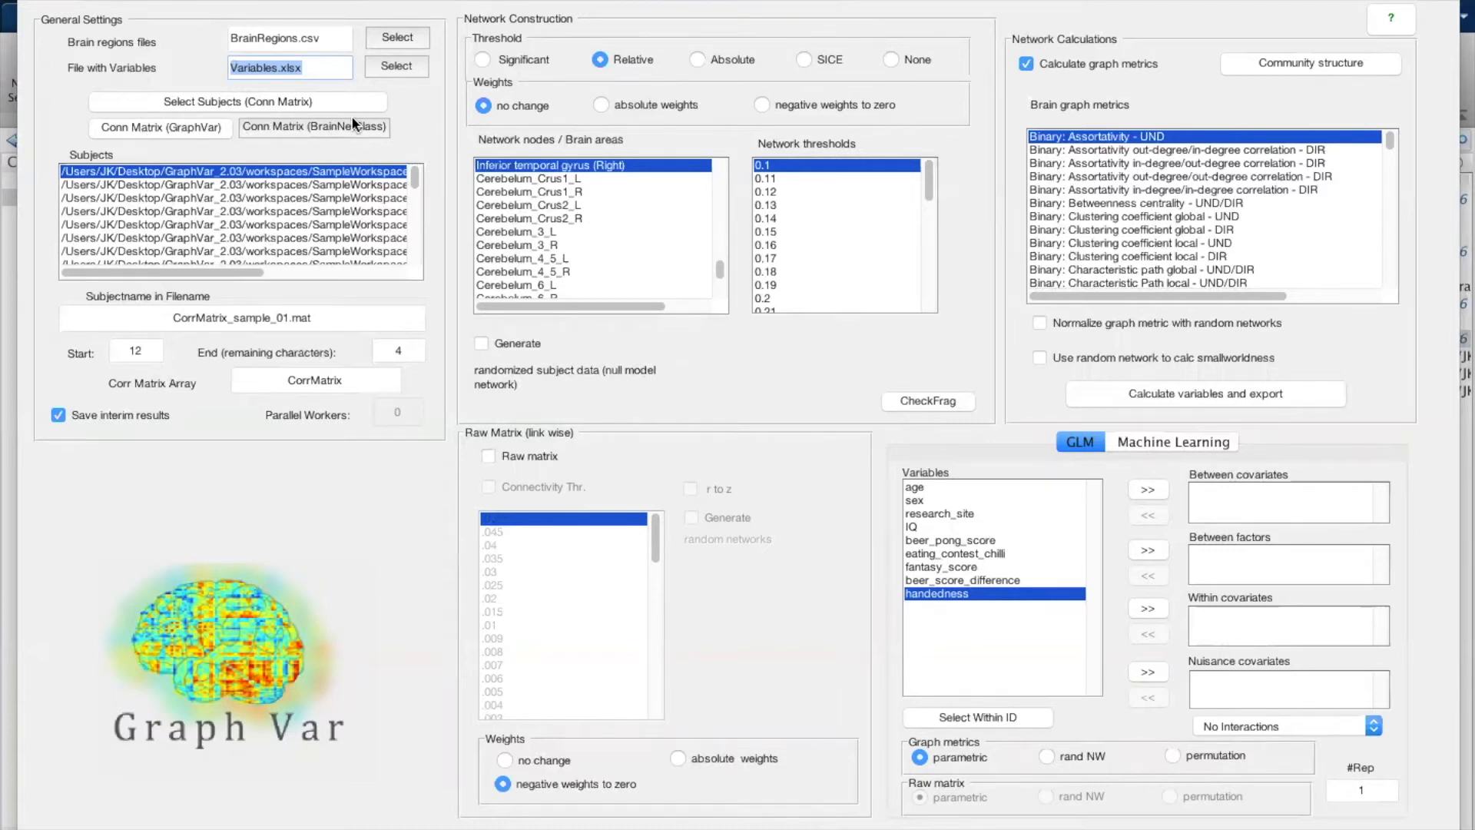
Step: View the GraphVar connectivity matrix options, close them, and open the BrainNetClass options, dismissing the citation notice
click(175, 123)
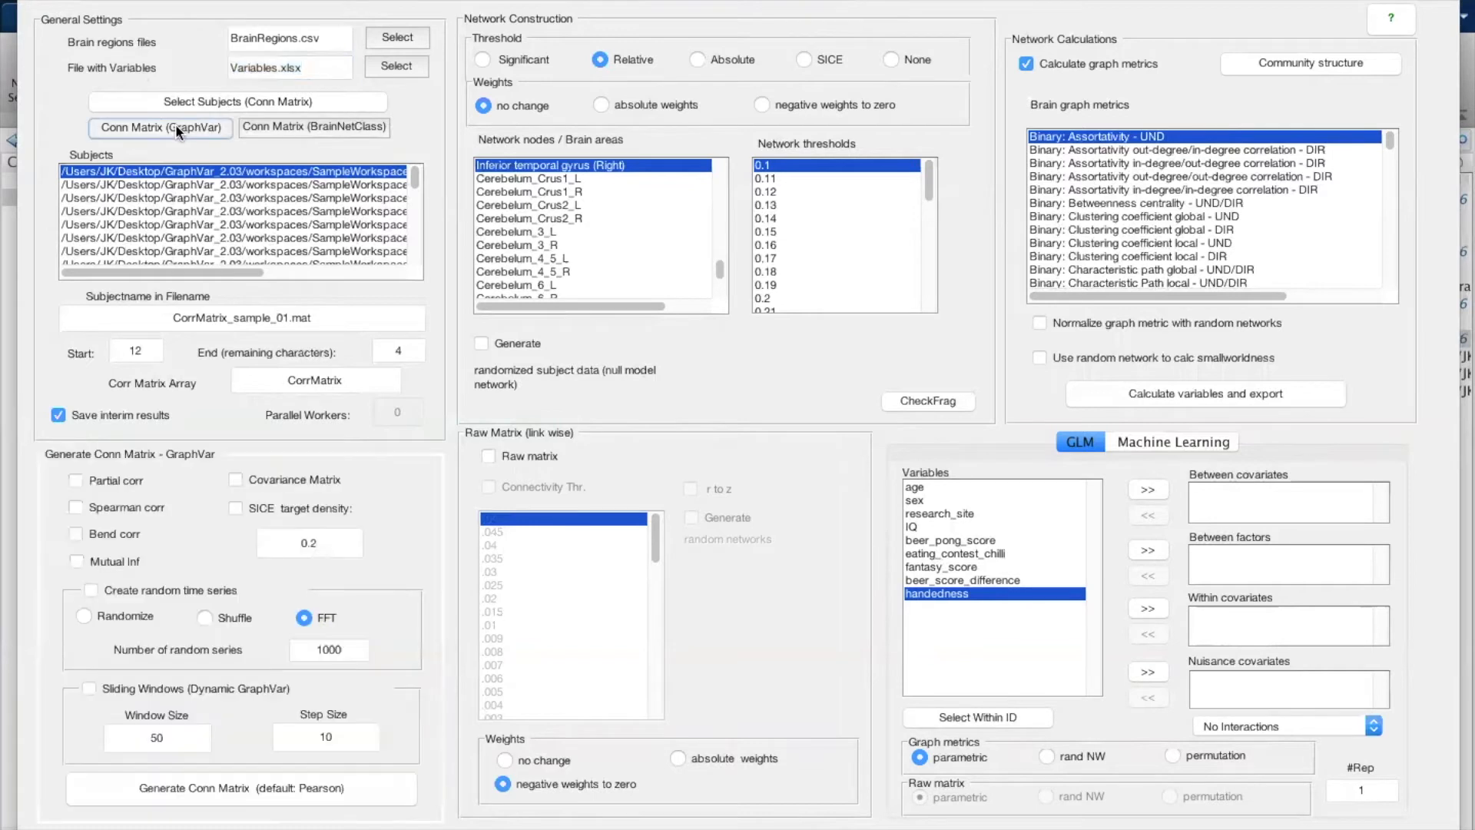
click(120, 122)
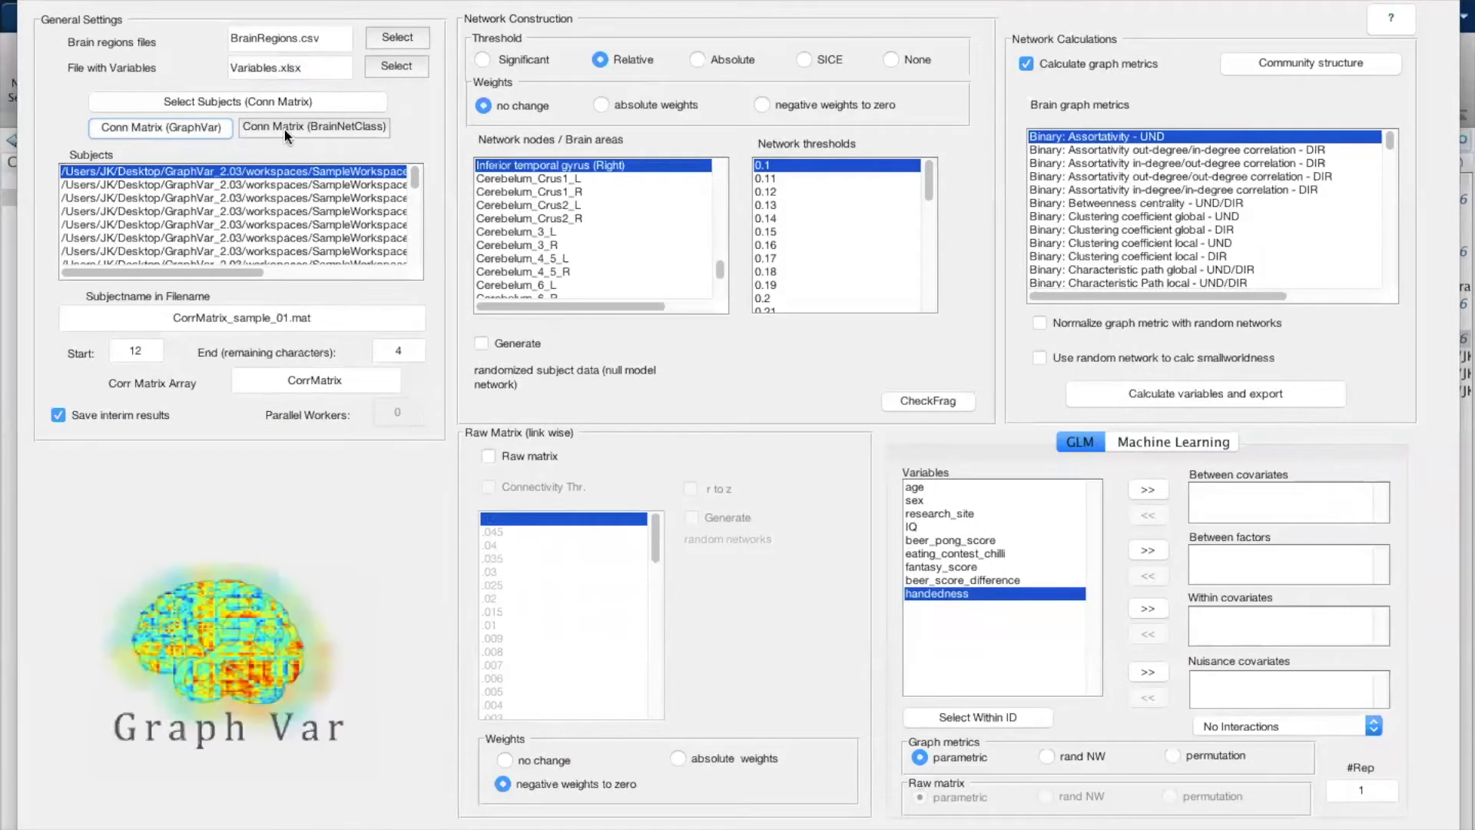
click(310, 128)
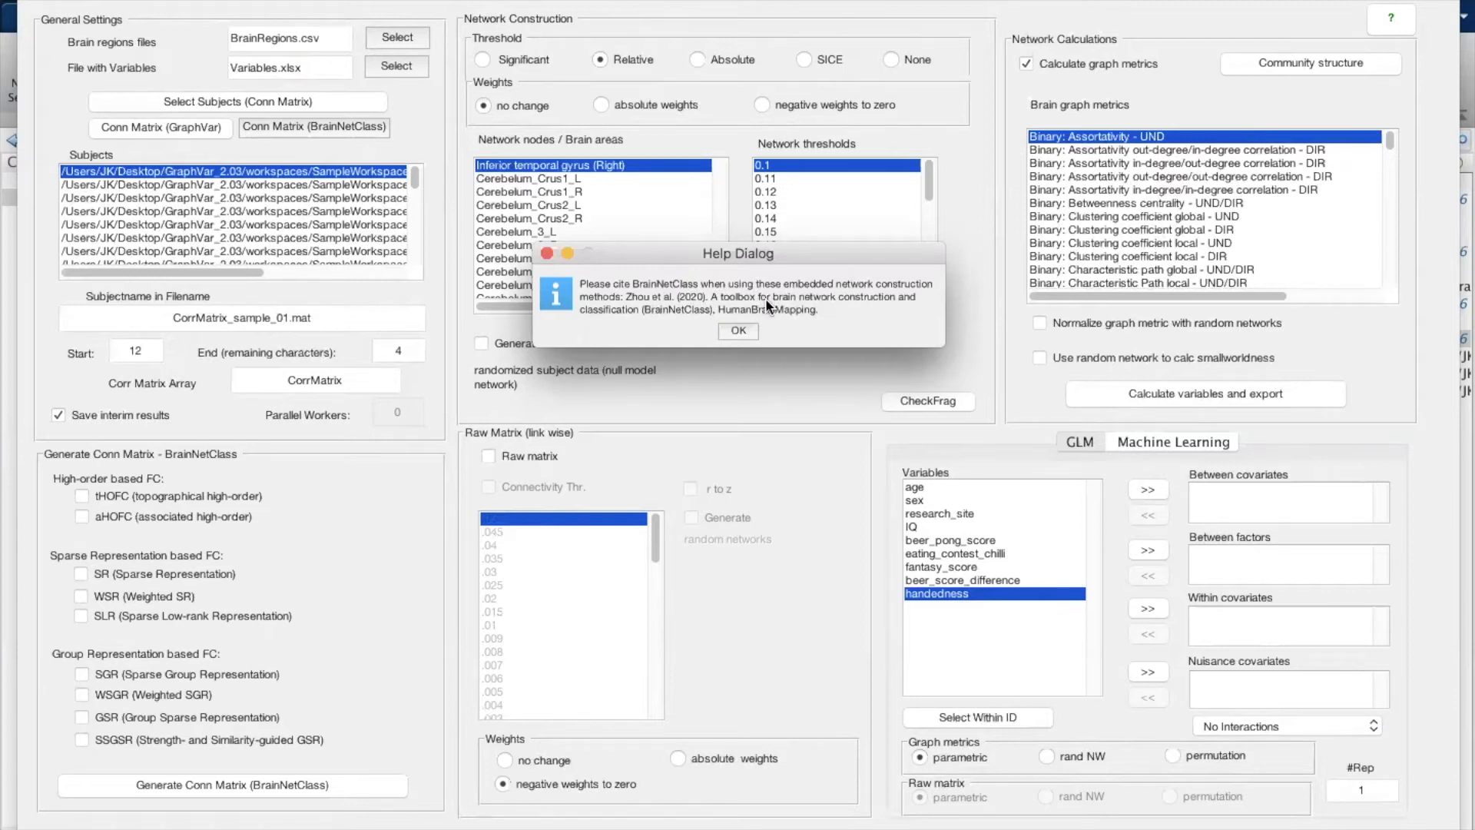
click(739, 330)
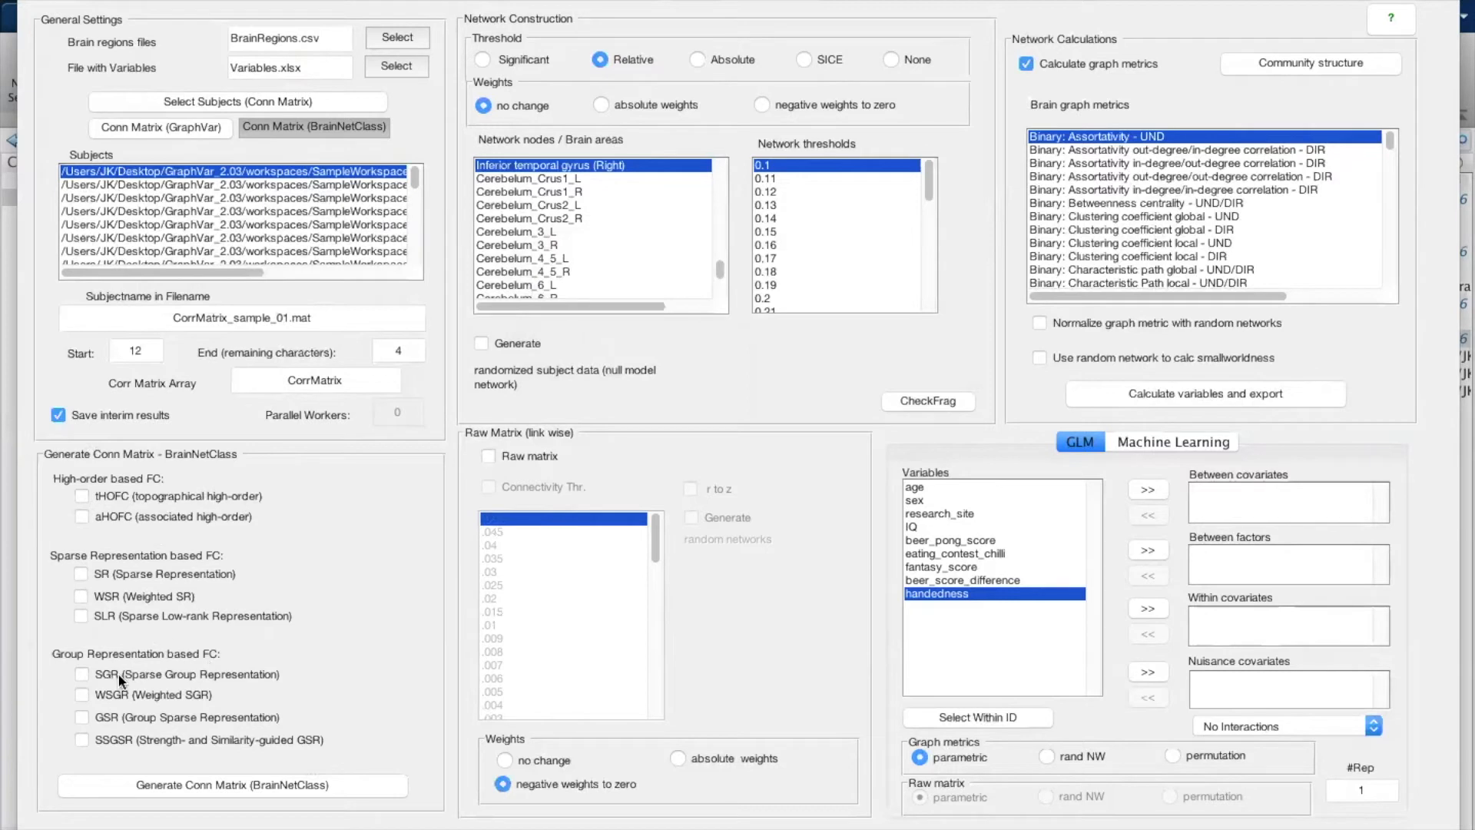
Step: Enable WSGR (Weighted SGR) to view its sparsity parameters, disable it again, and close the BrainNetClass options
click(82, 695)
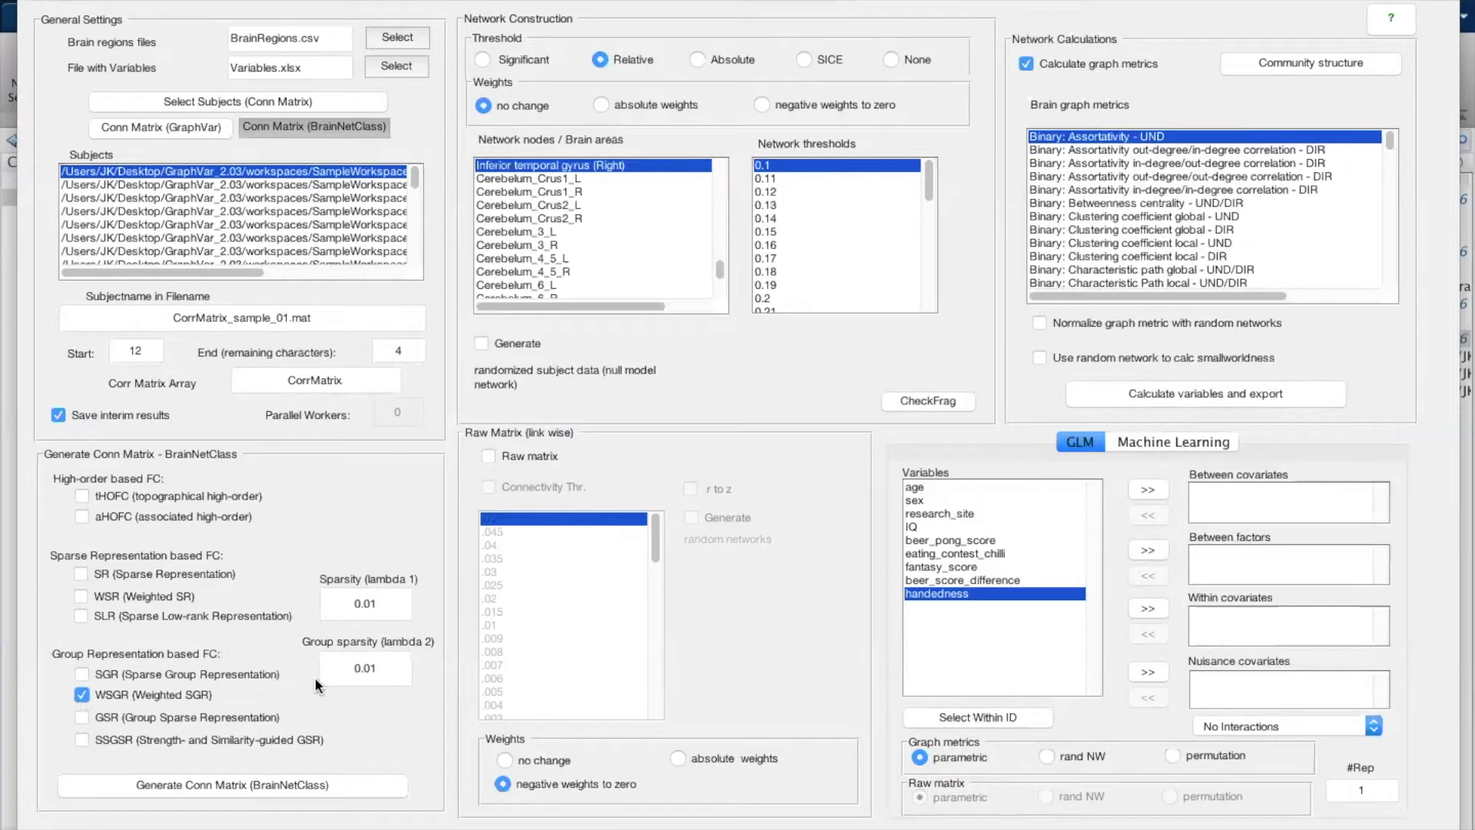
click(83, 695)
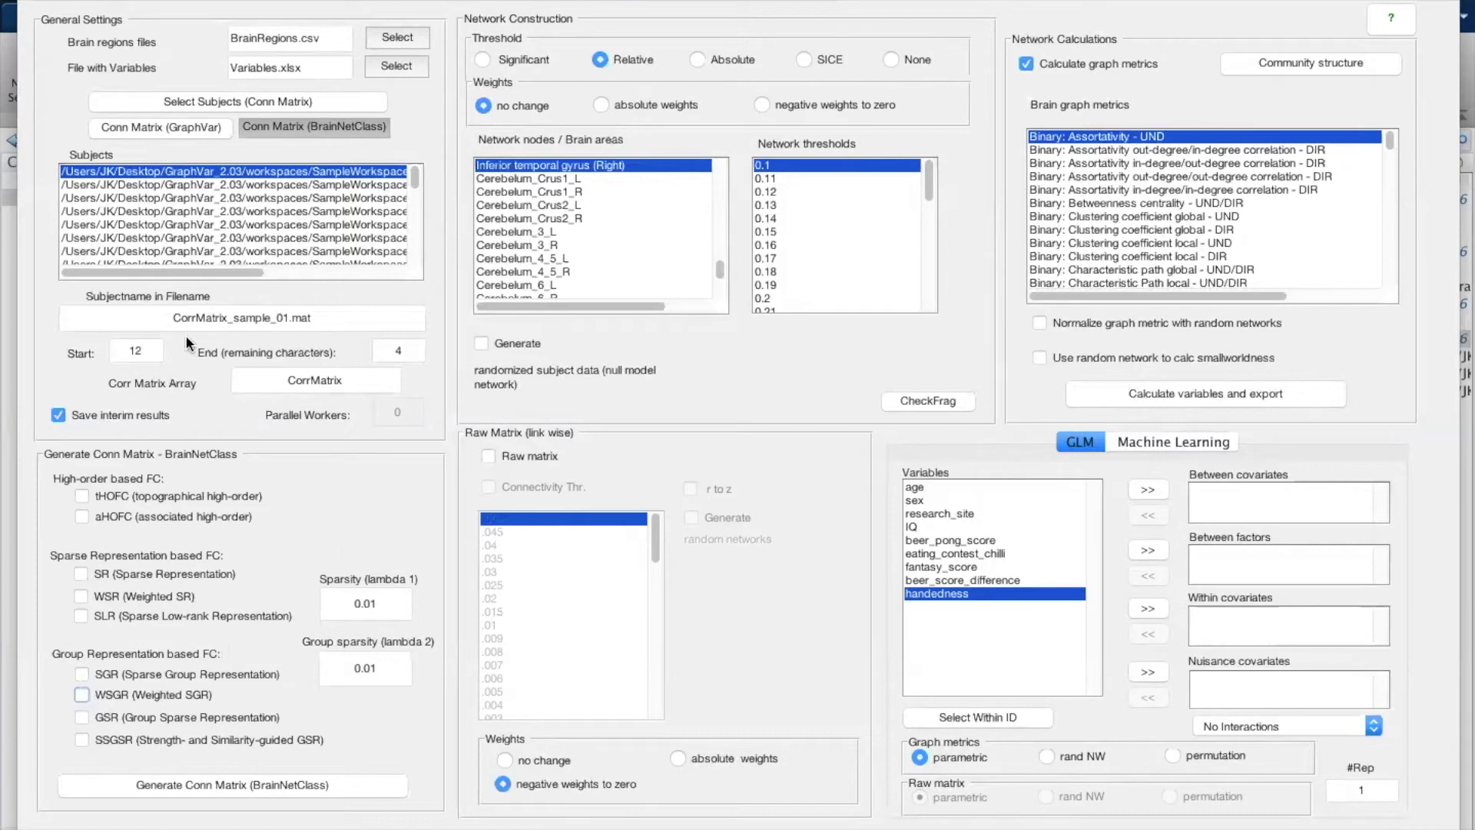
click(264, 126)
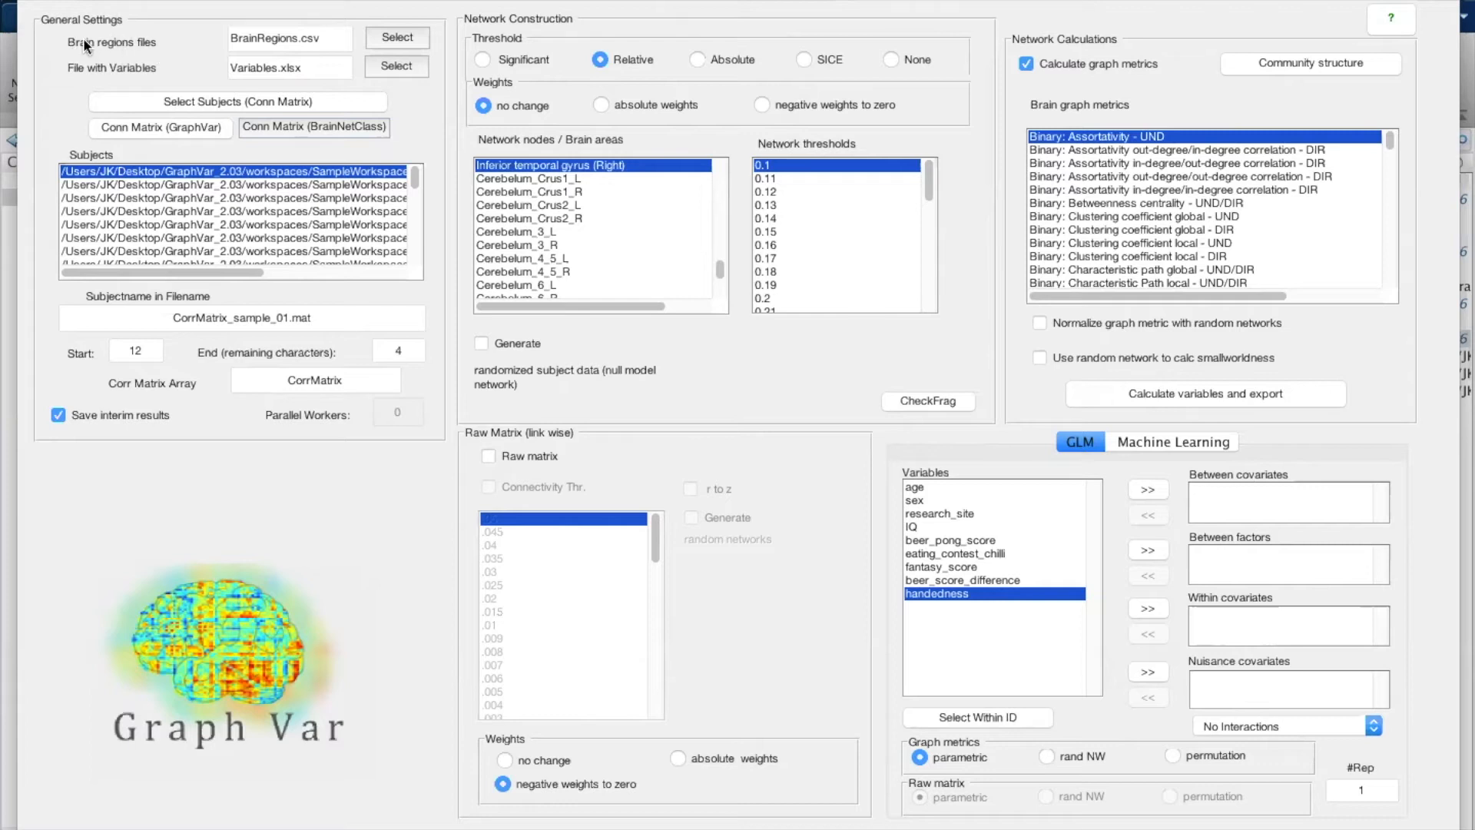
Step: Load BrainRegions.xlsx from the GraphVar_2.03 workspaces/SampleWorkspace folder as the brain regions file
click(387, 36)
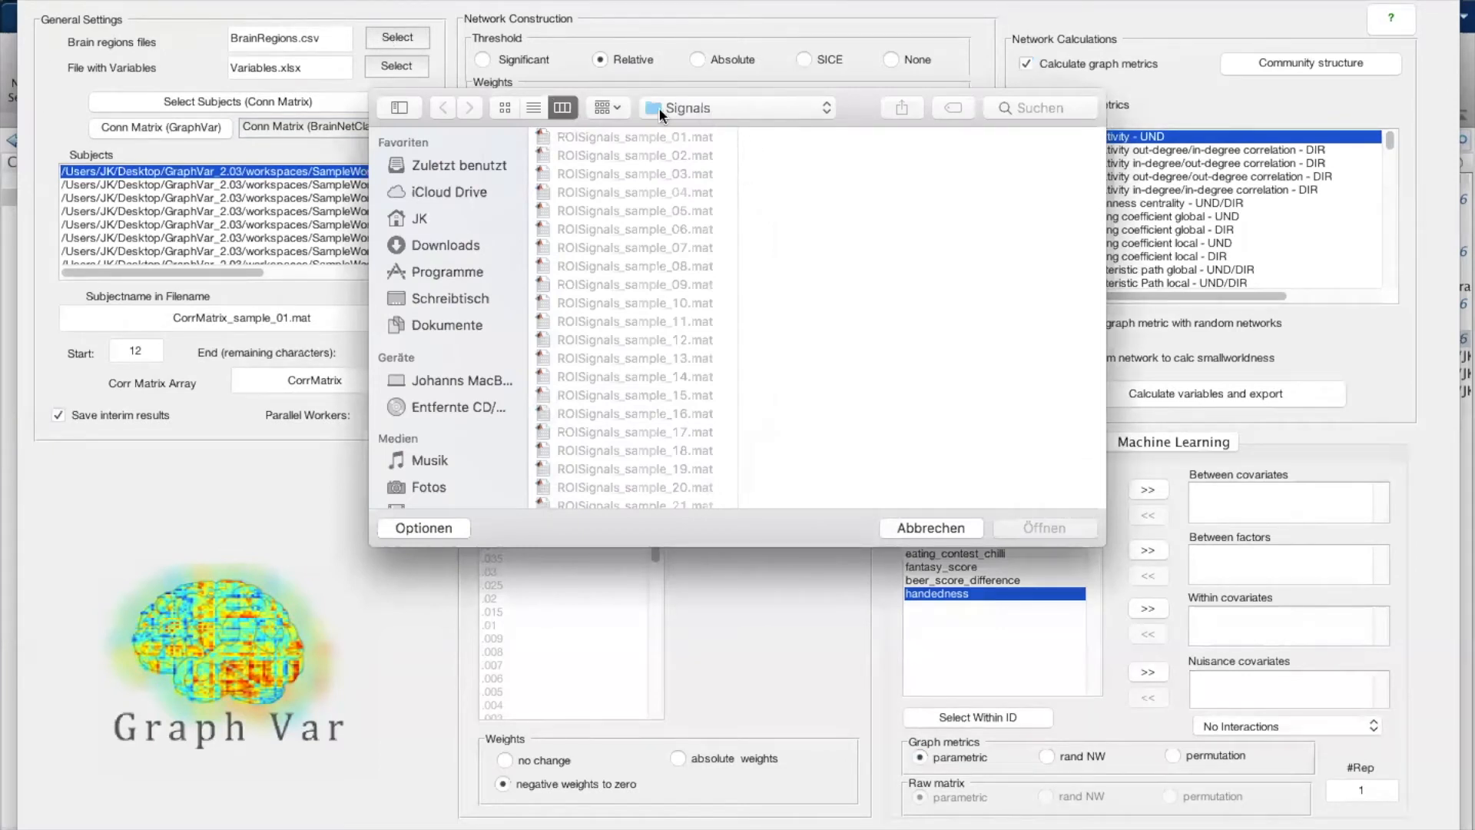
click(708, 112)
click(685, 196)
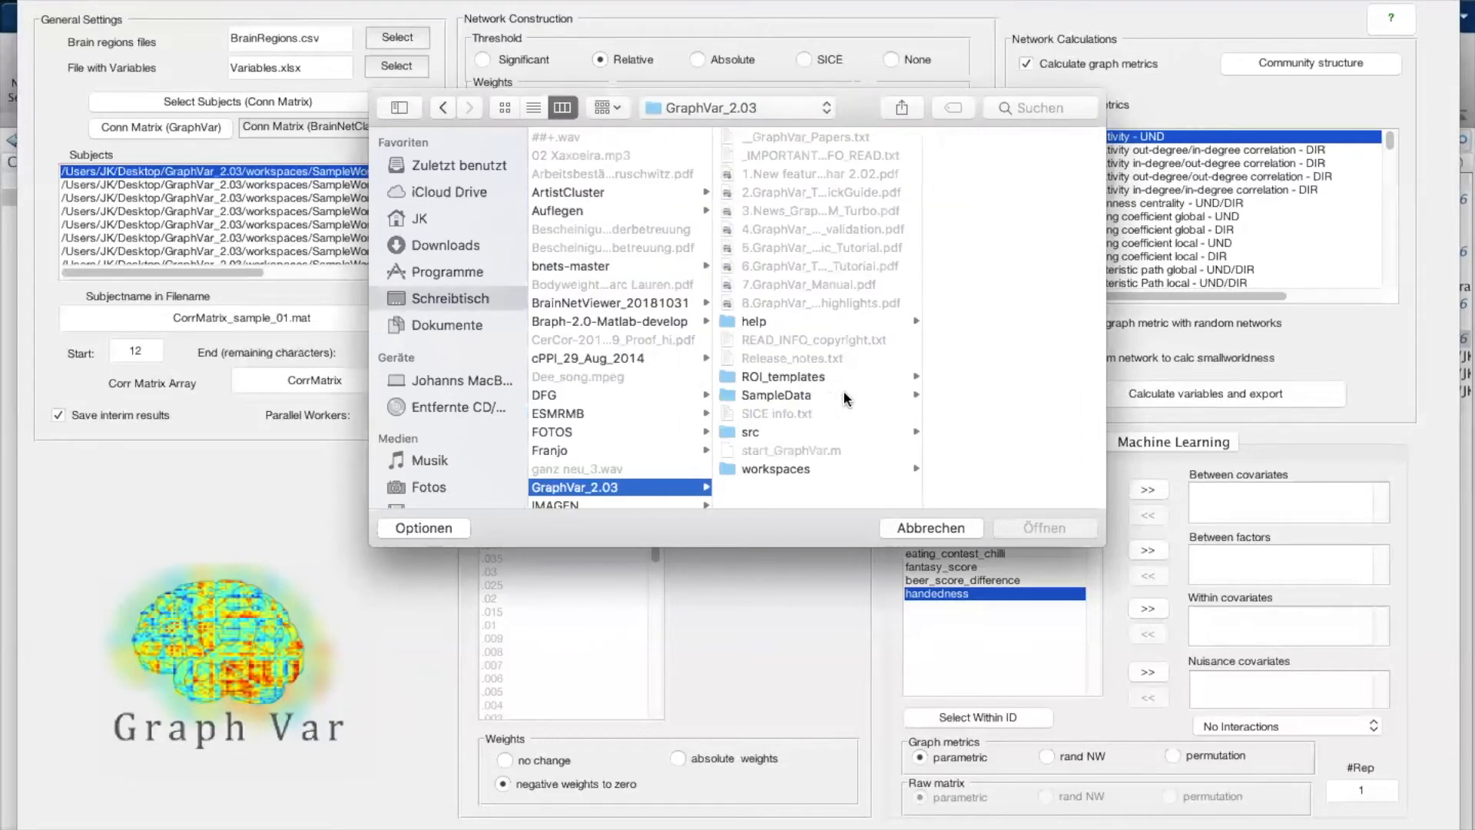
click(801, 465)
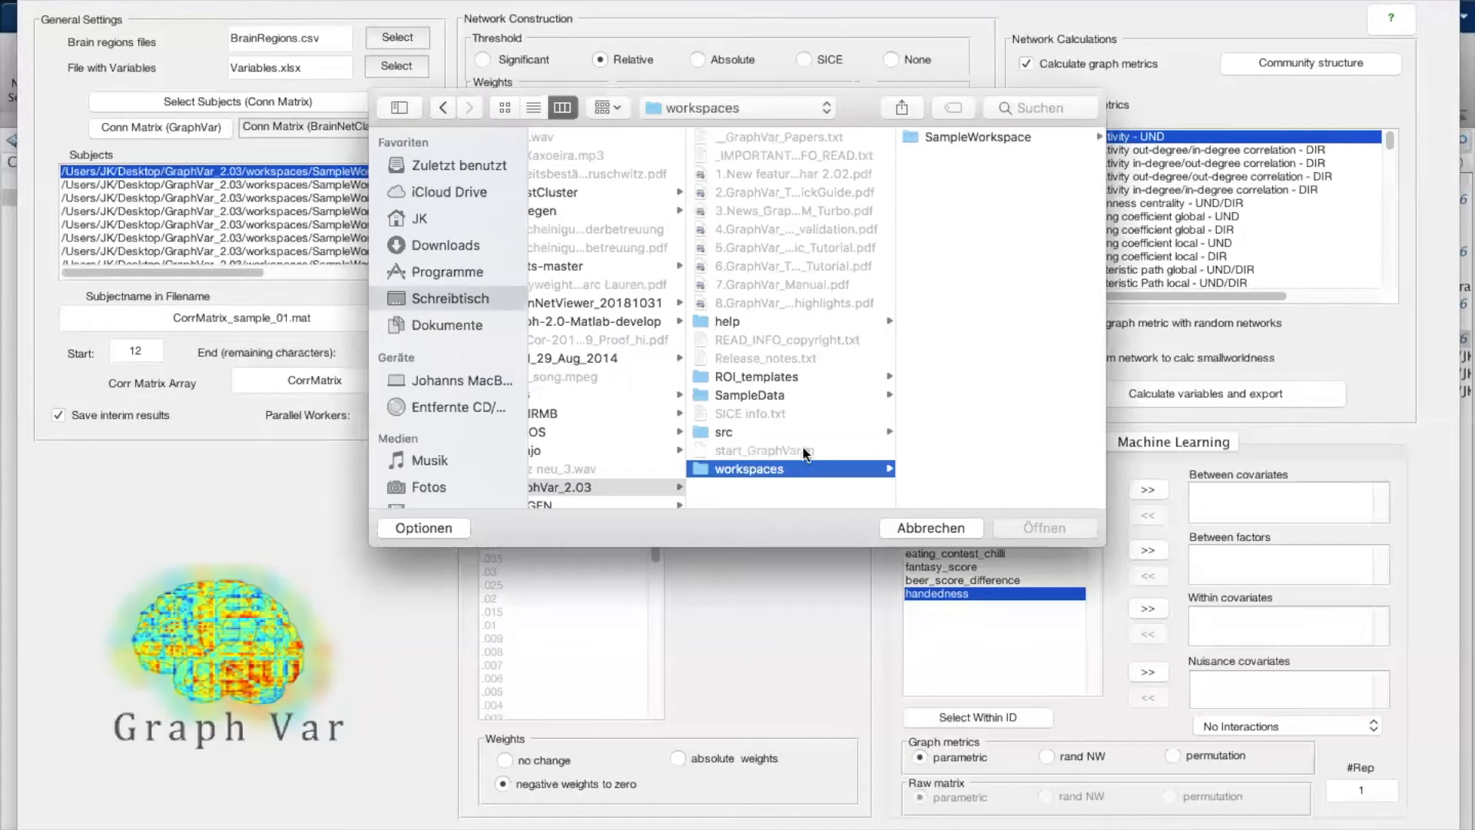
click(970, 136)
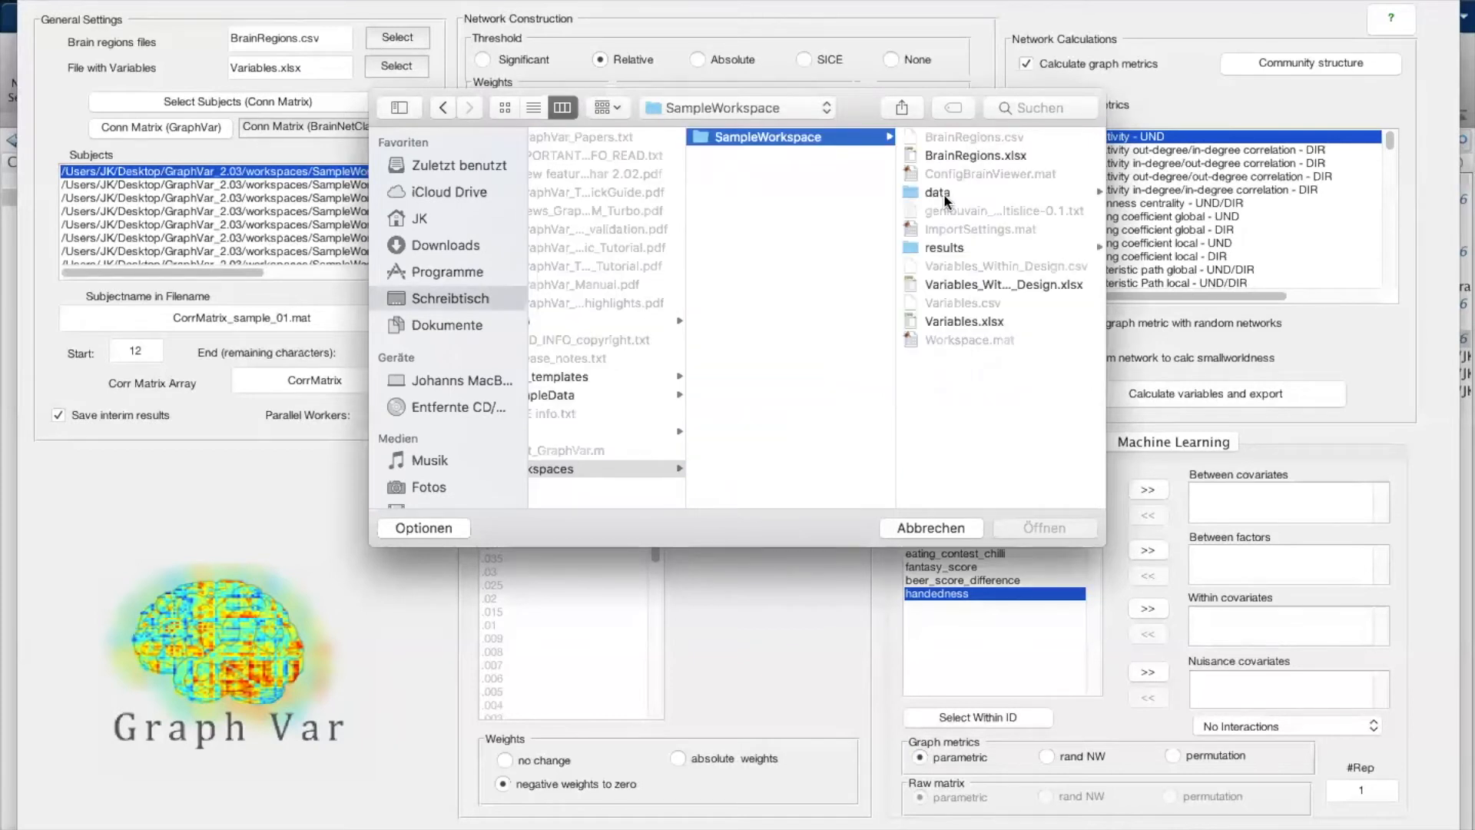
click(971, 155)
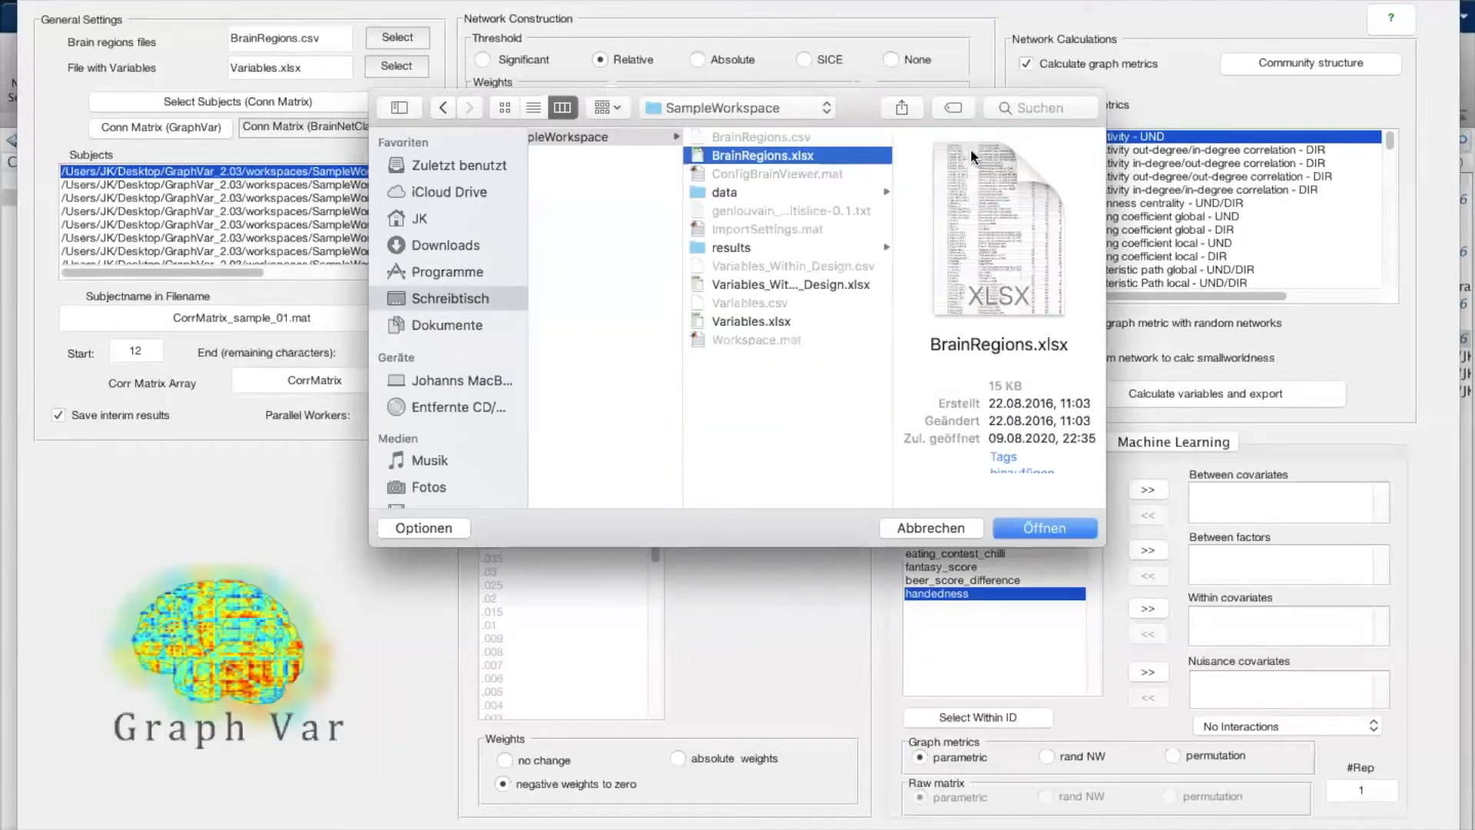
click(1042, 521)
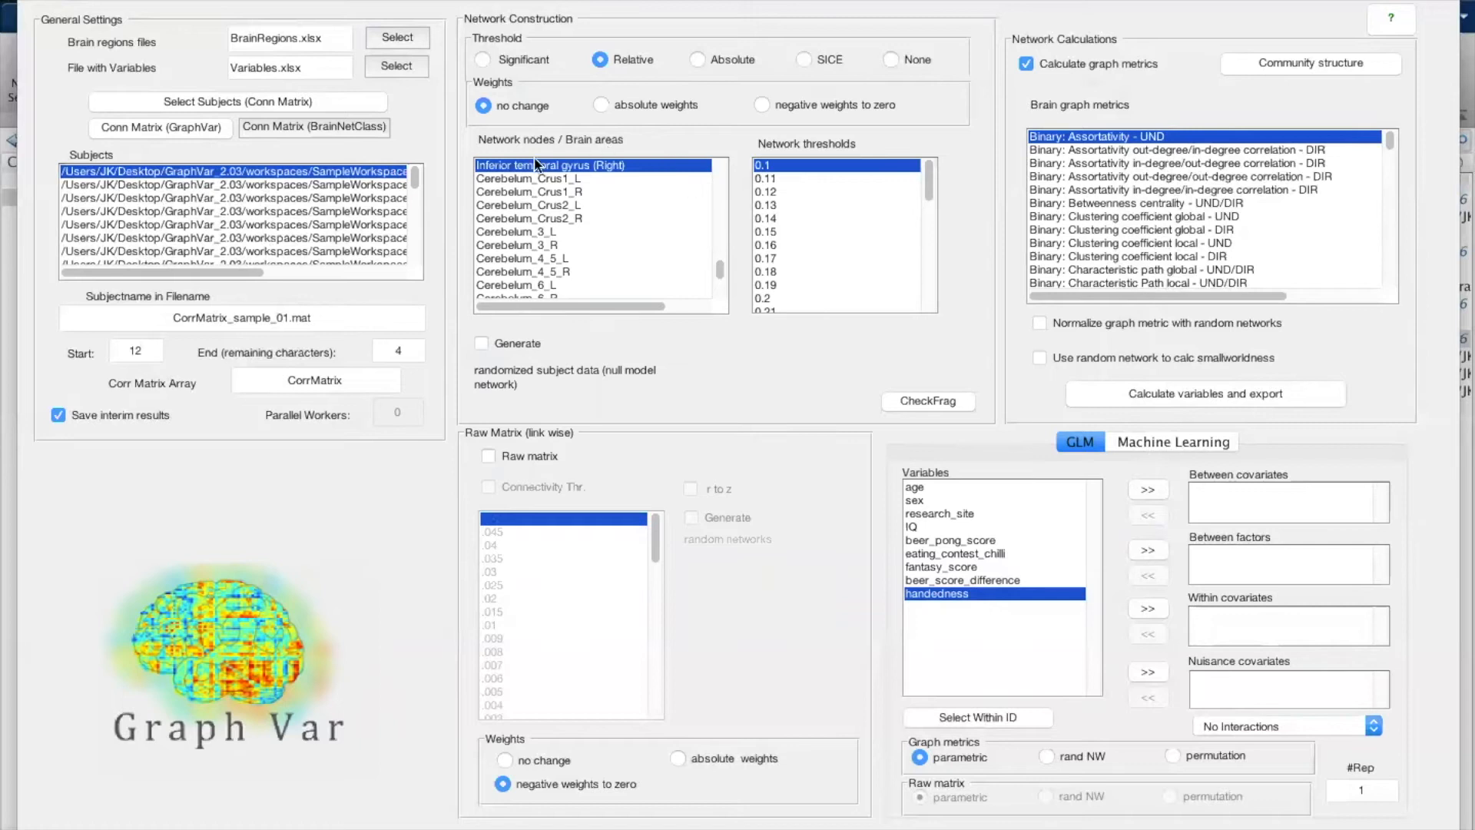
Step: Examine the preselected regions in the network nodes list, from the cerebellum entries up to the precentral gyrus
scroll(623, 206, up, 4)
scroll(624, 211, up, 5)
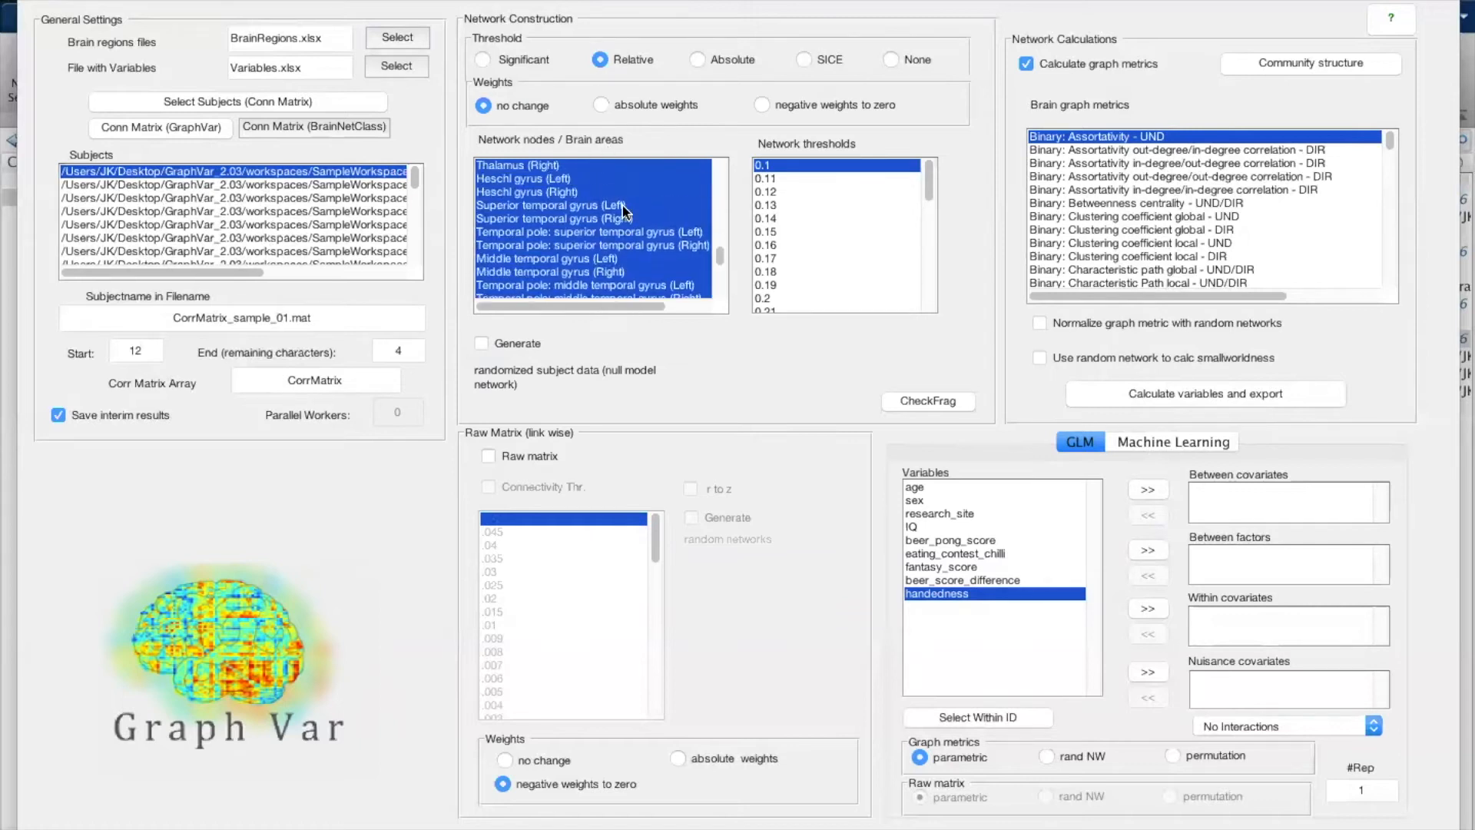
scroll(624, 211, down, 13)
scroll(620, 204, up, 6)
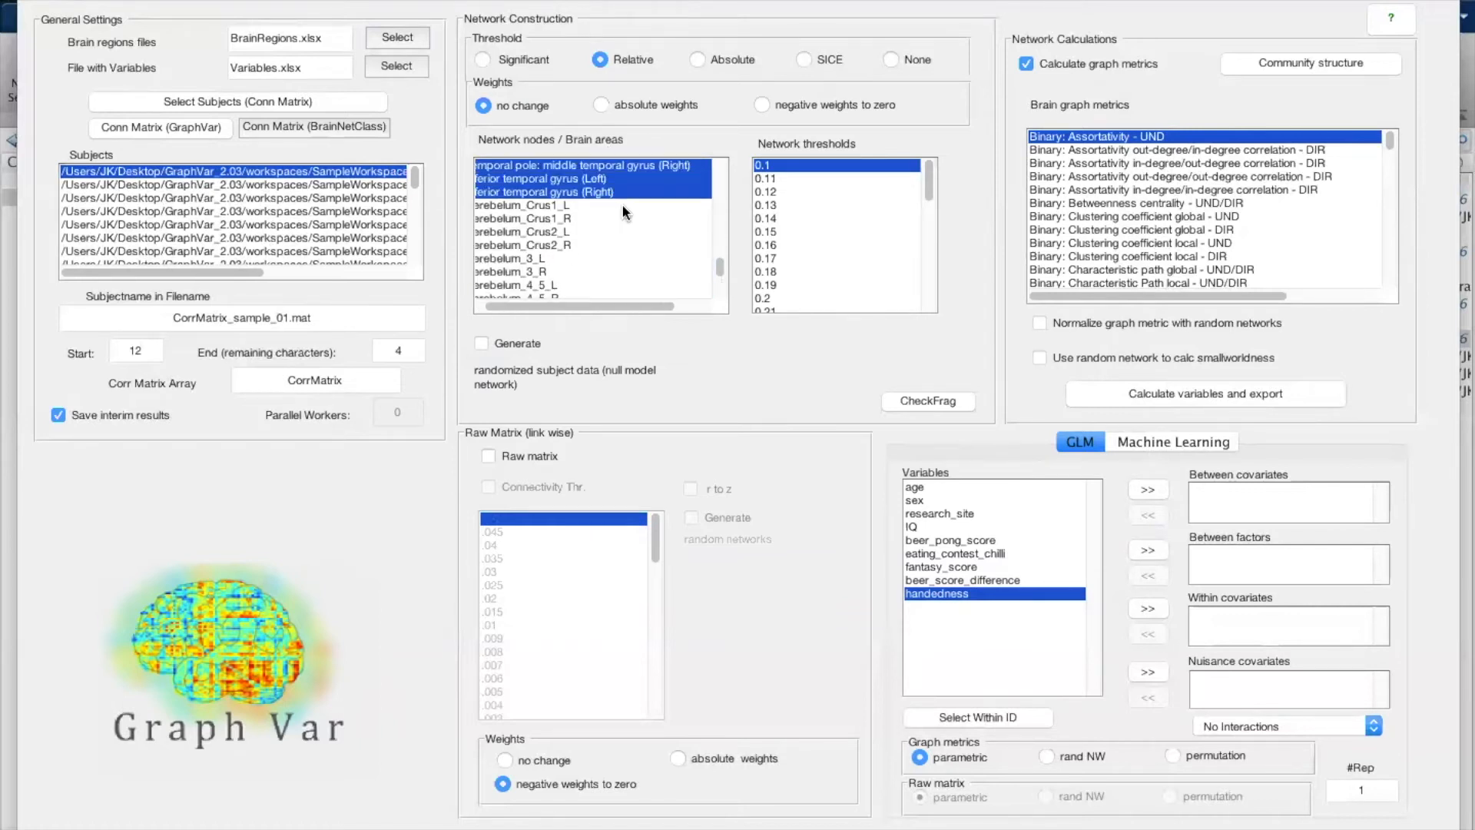
scroll(622, 205, up, 20)
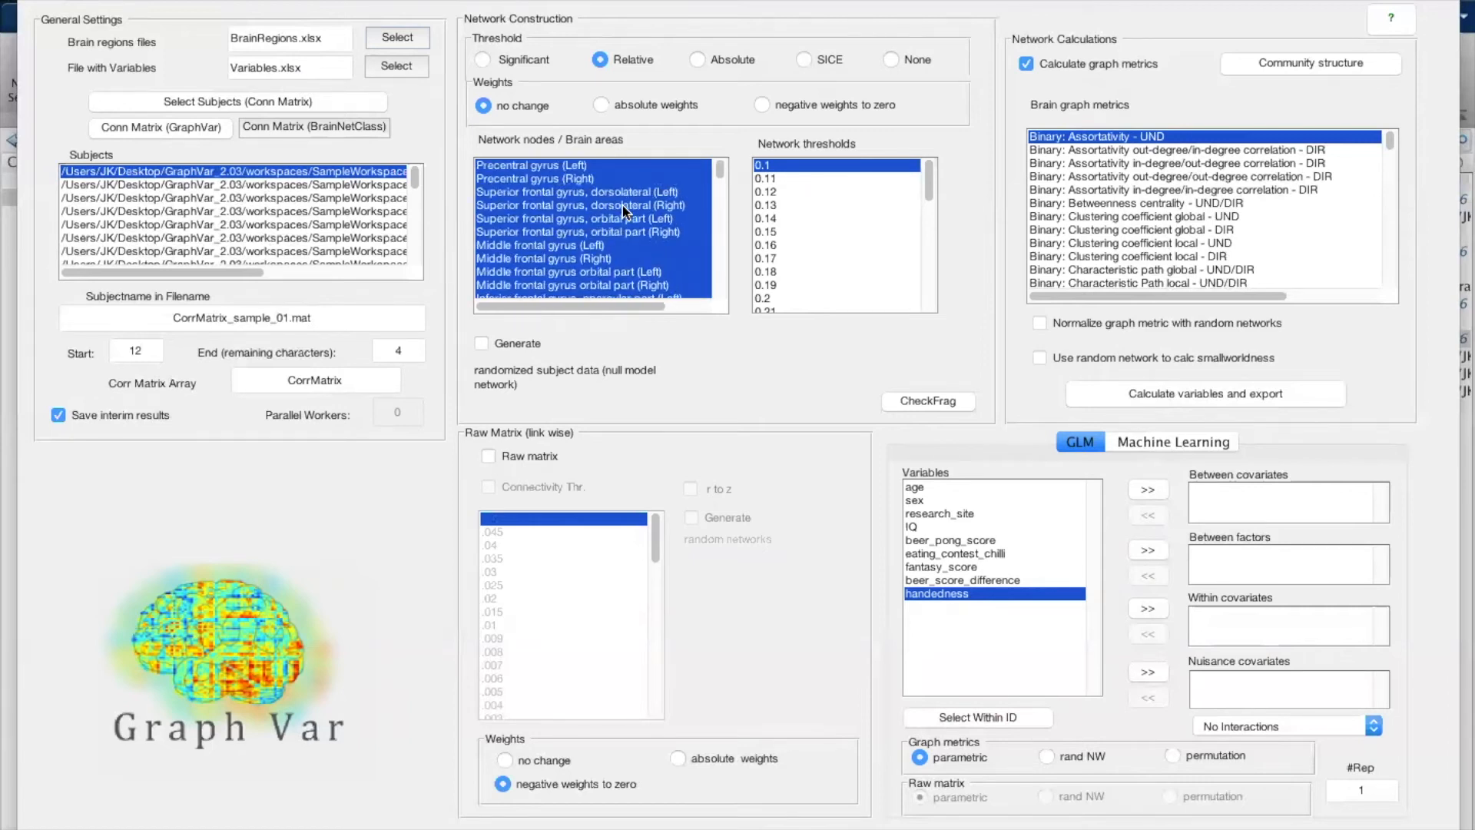
Step: Switch to Excel and bring the BrainRegions.xlsx spreadsheet to the front
key(ctrl+Up)
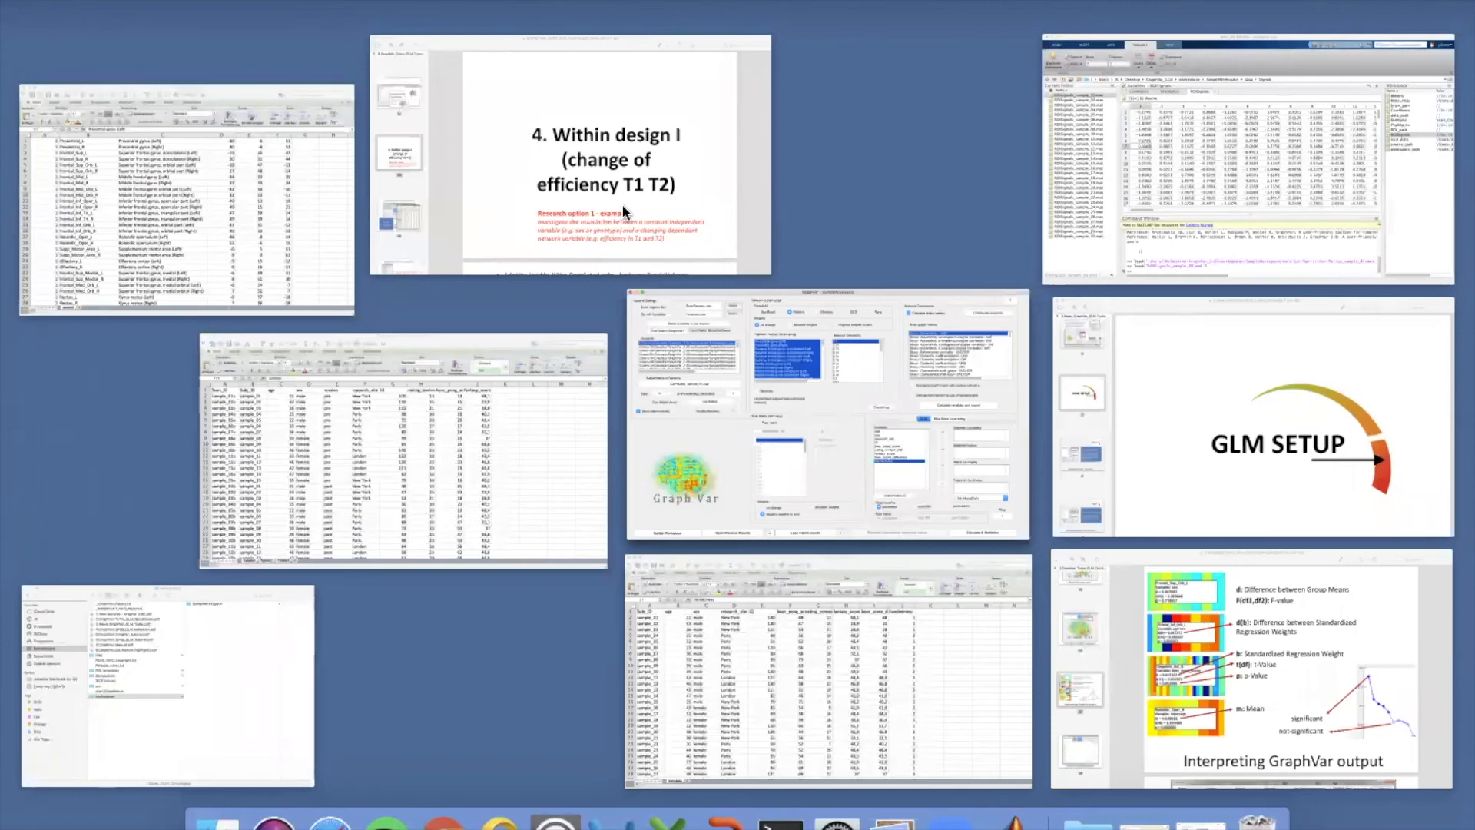
click(276, 204)
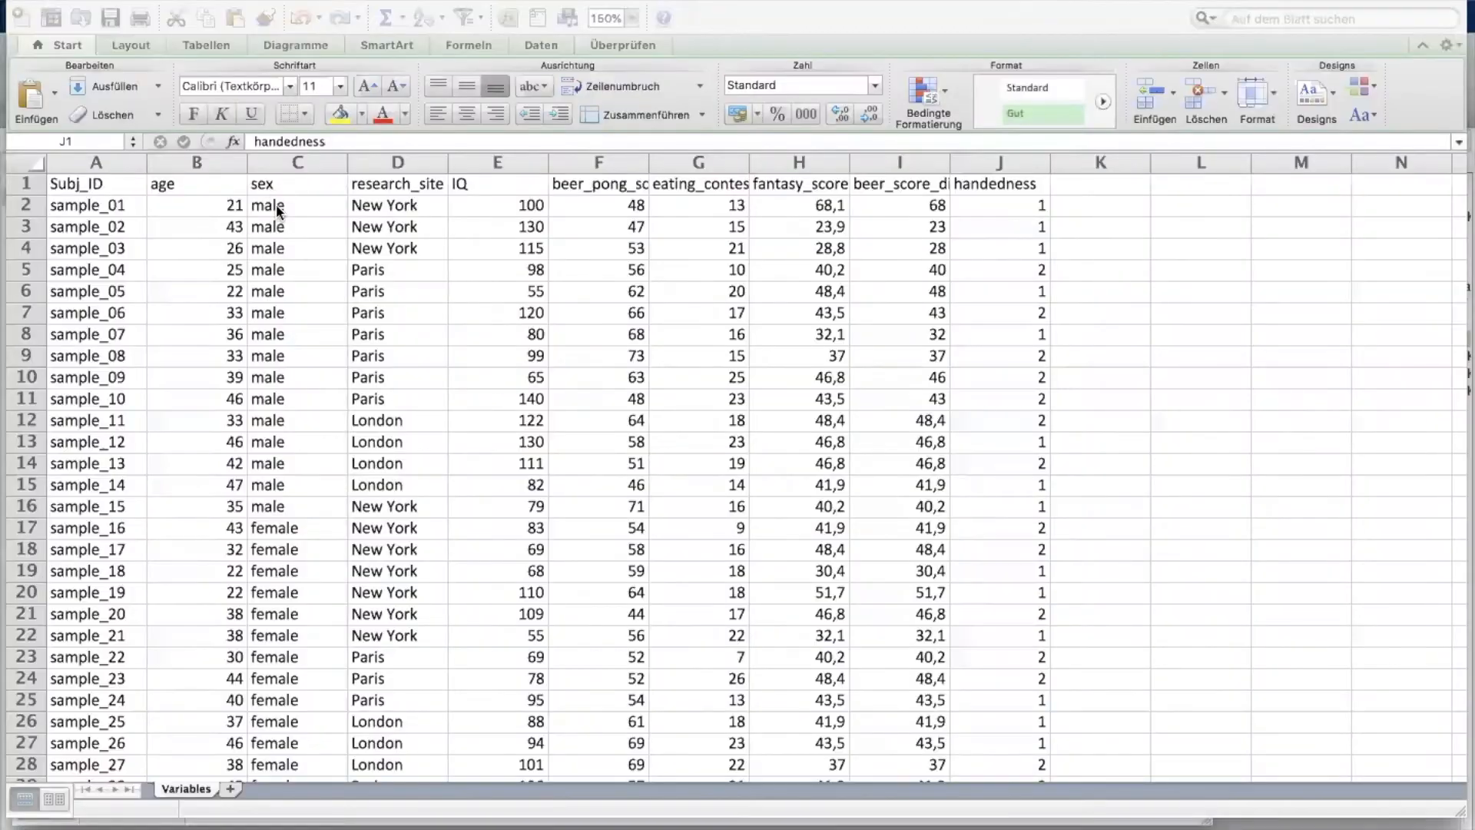
drag(228, 13, 304, 7)
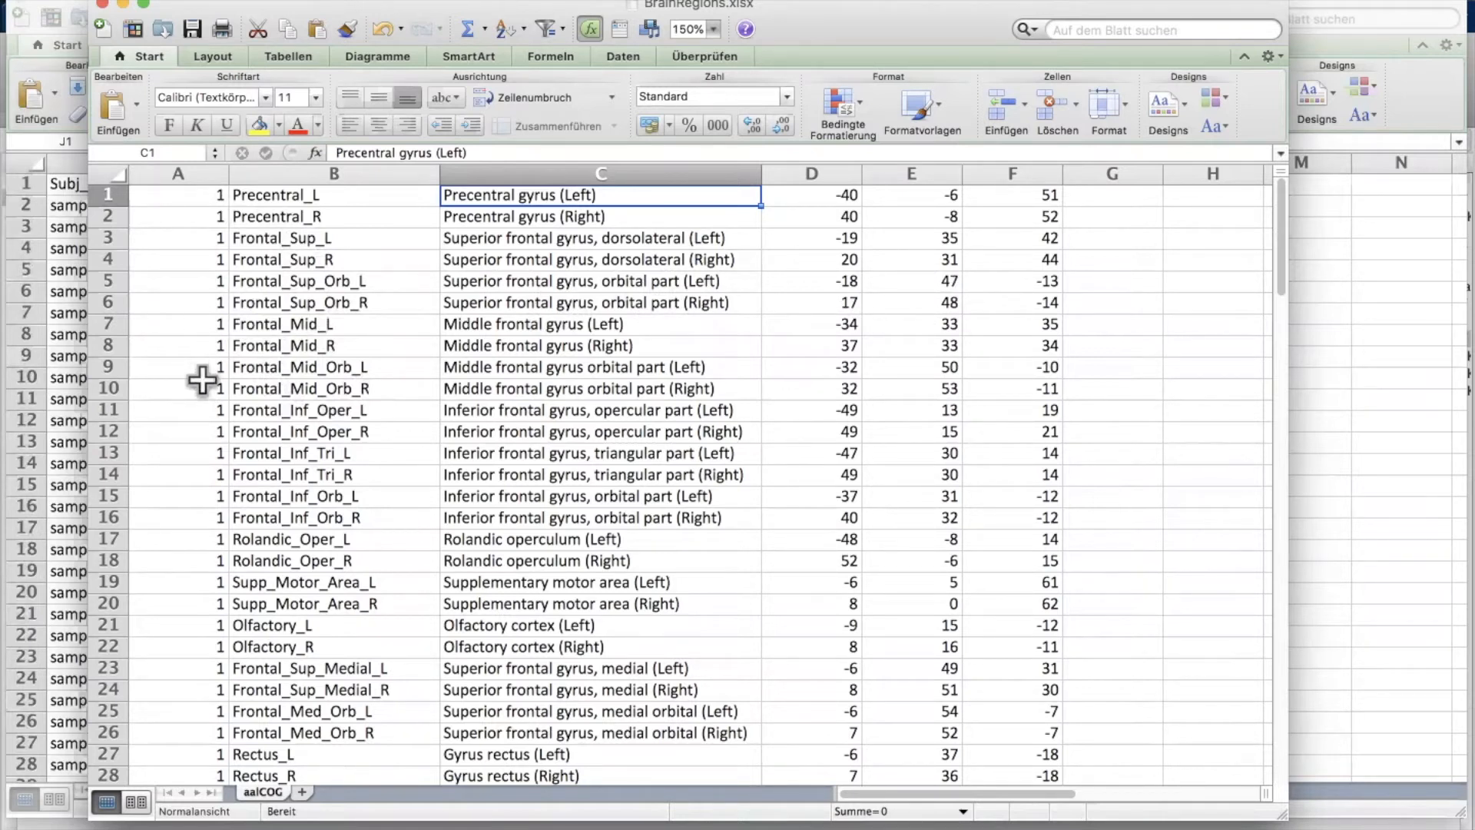
Step: Return to GraphVar and check where the preselected regions end in the network nodes list
key(ctrl+Up)
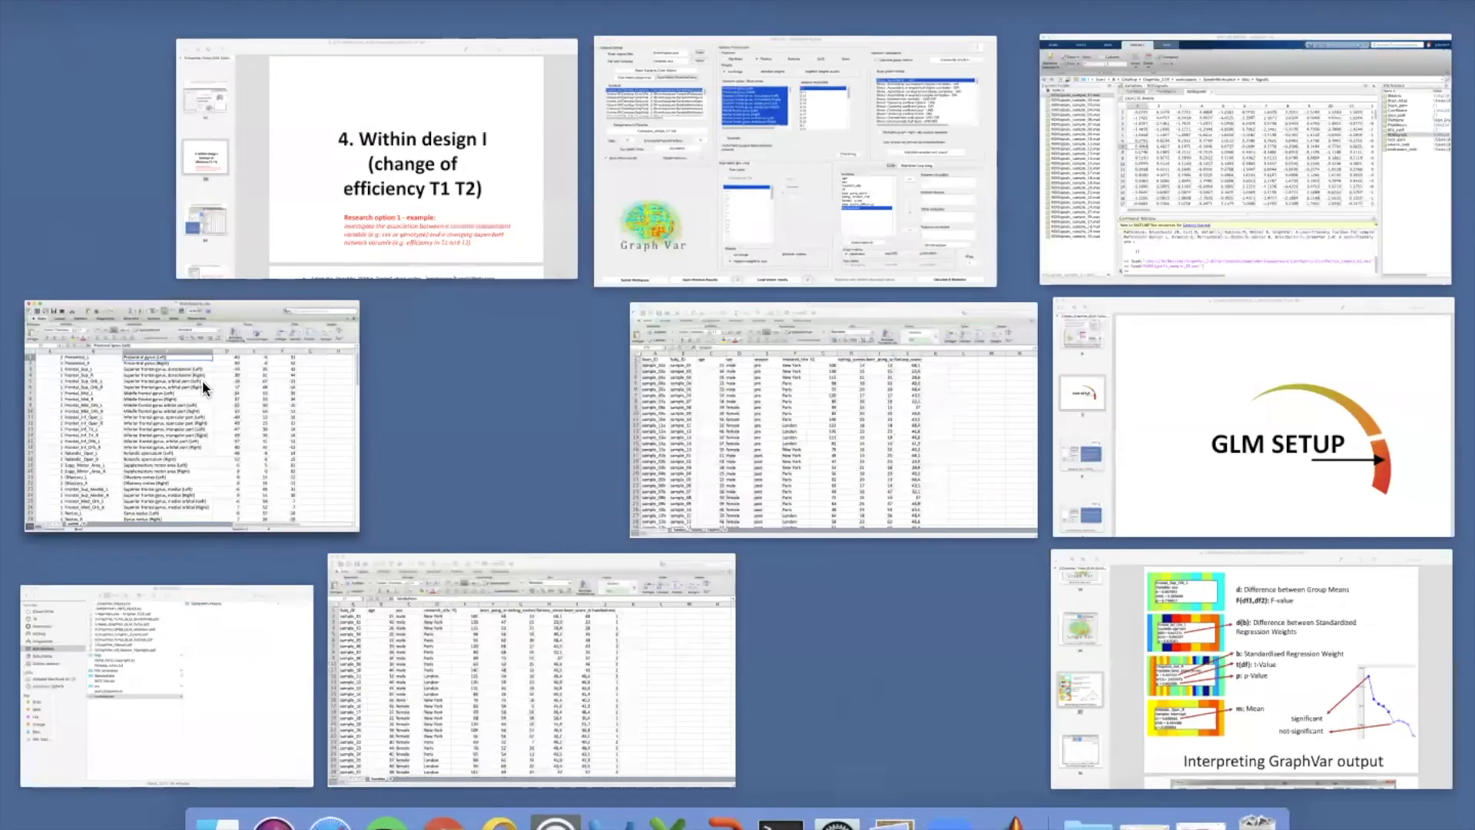
click(707, 204)
scroll(605, 252, down, 15)
scroll(606, 253, down, 8)
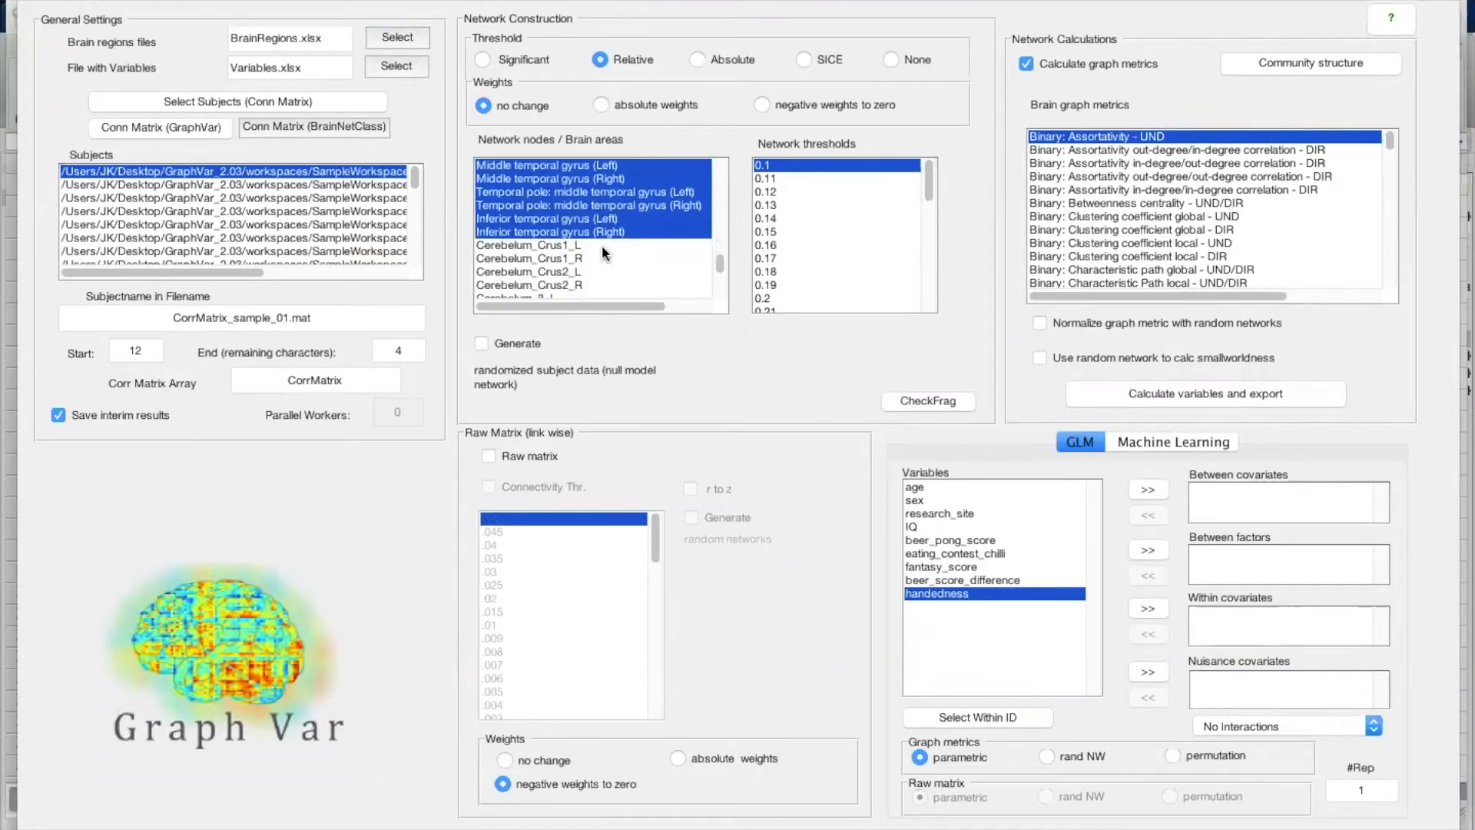
scroll(601, 245, up, 2)
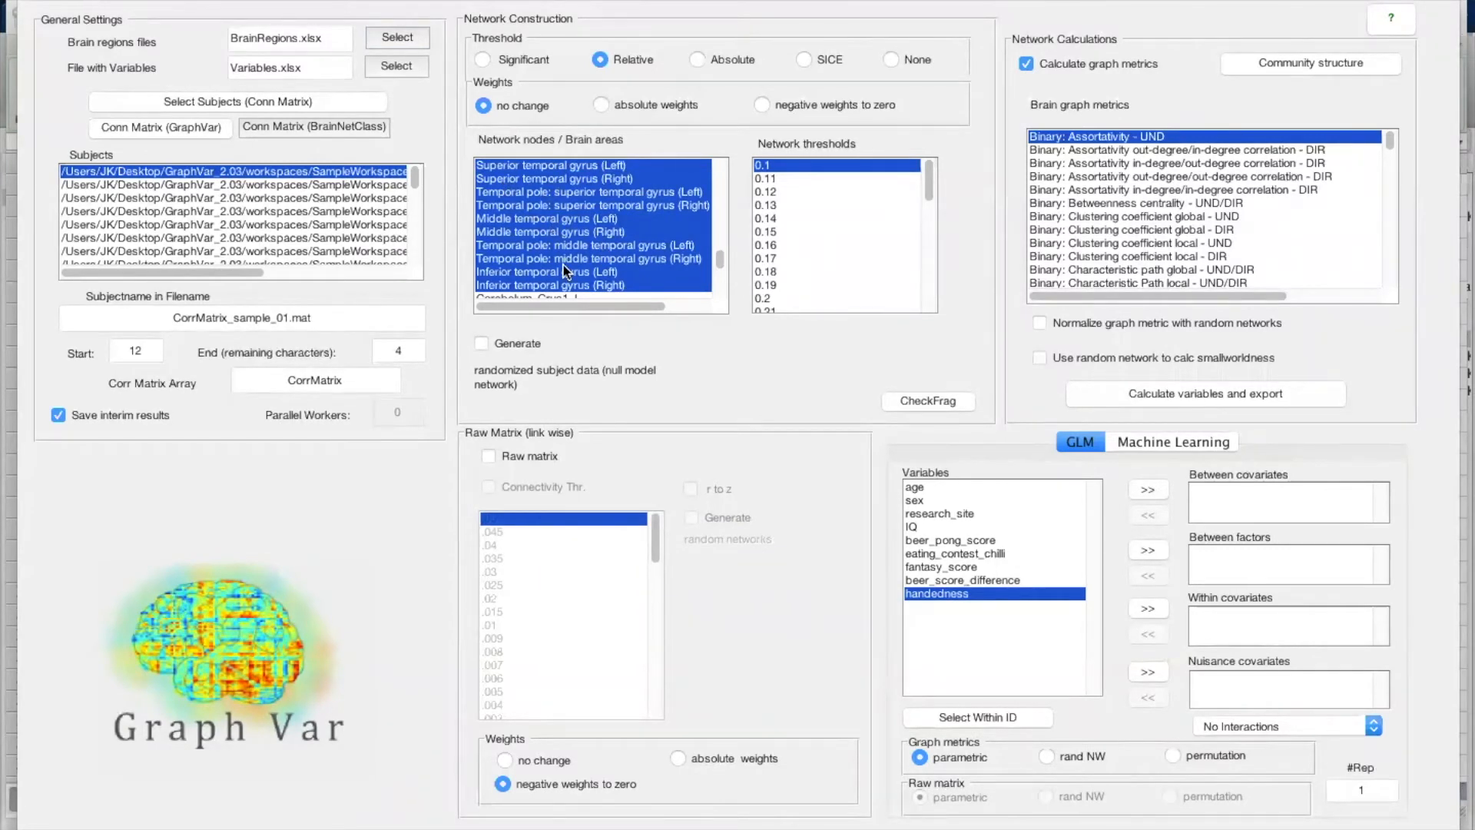
Step: Examine the first column of BrainRegions.xlsx down to the cerebellum rows, and return to GraphVar
key(ctrl+Up)
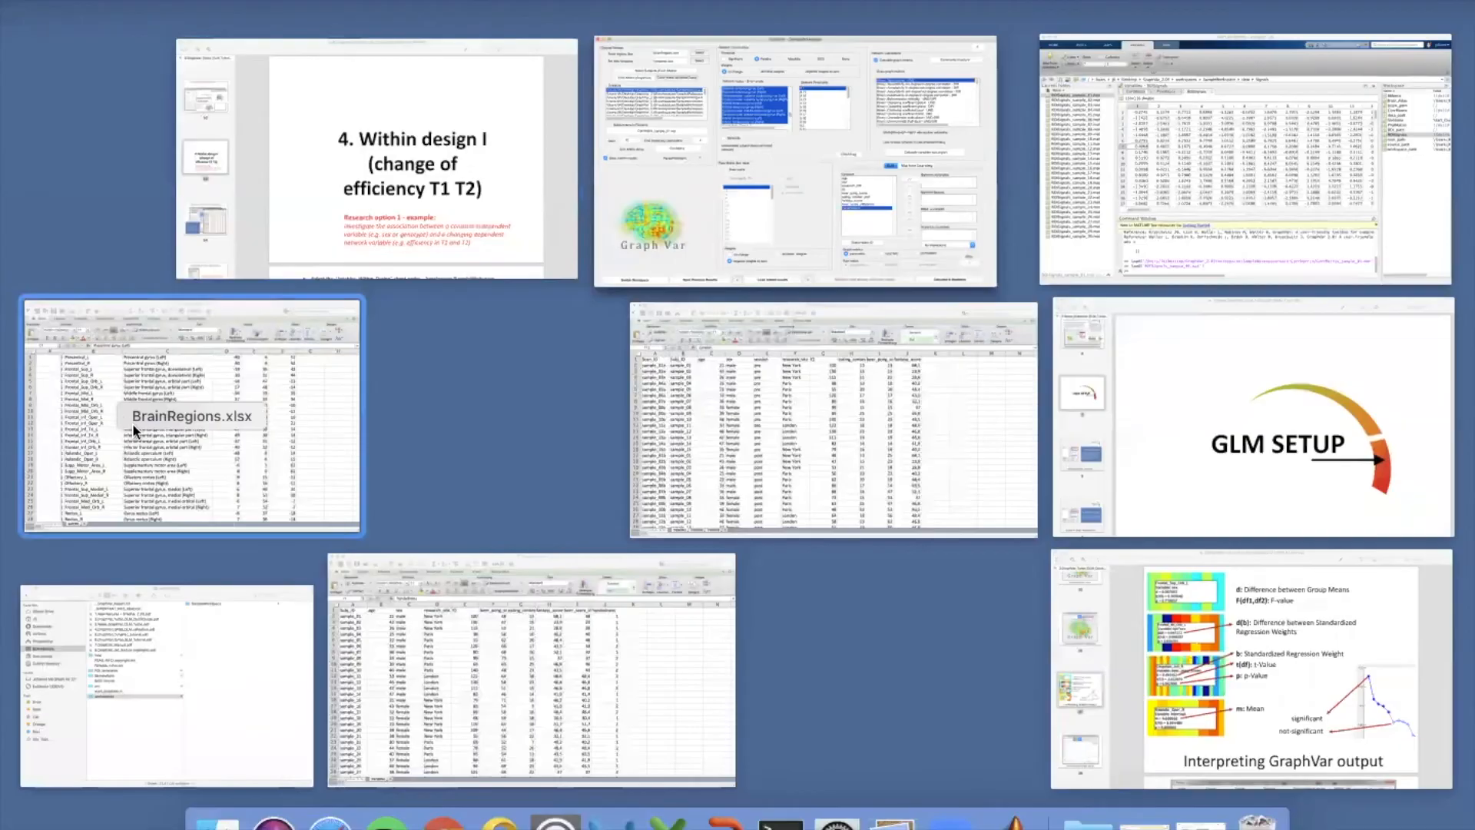
click(132, 423)
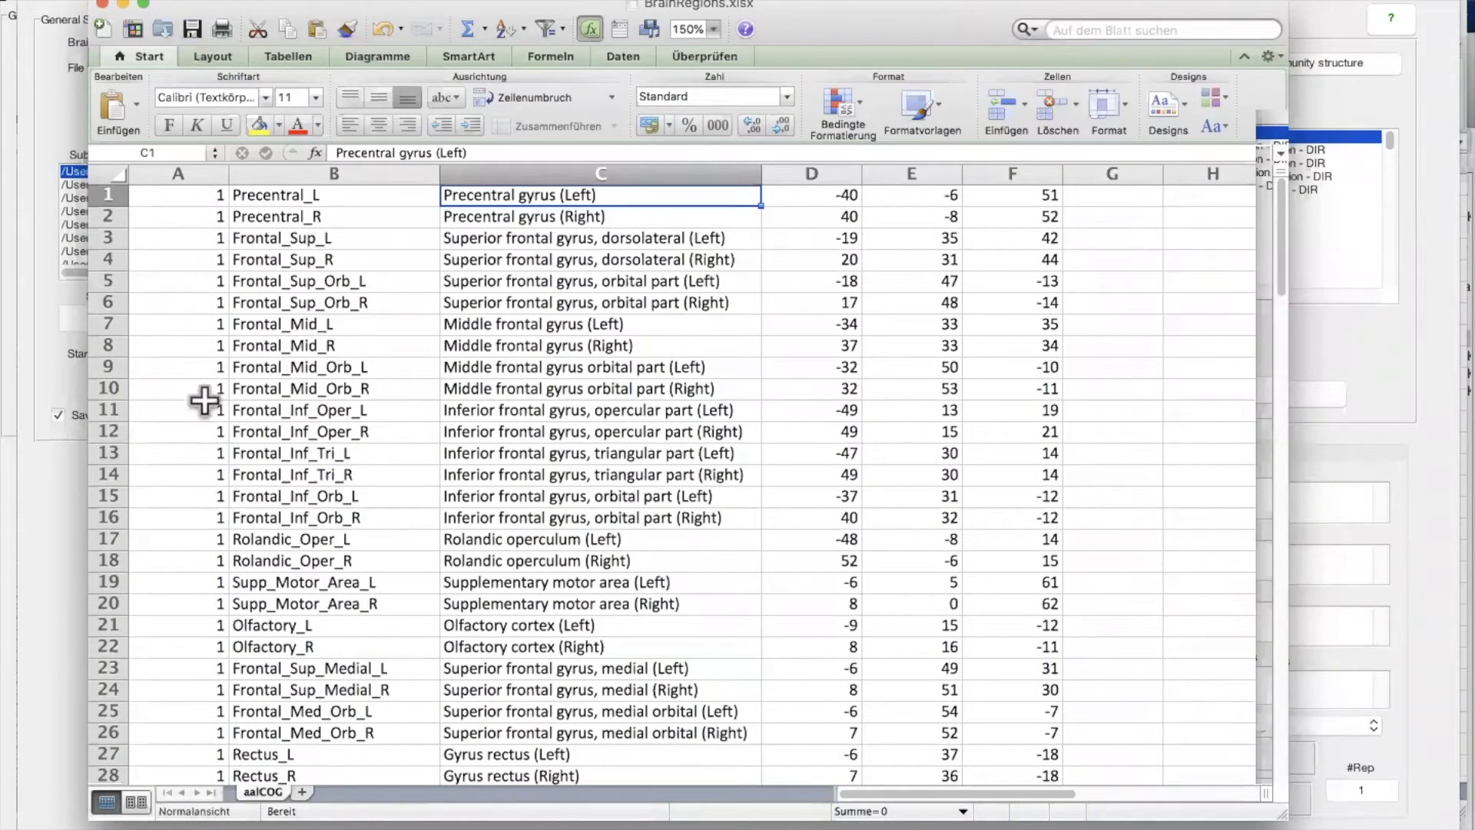
scroll(186, 477, down, 15)
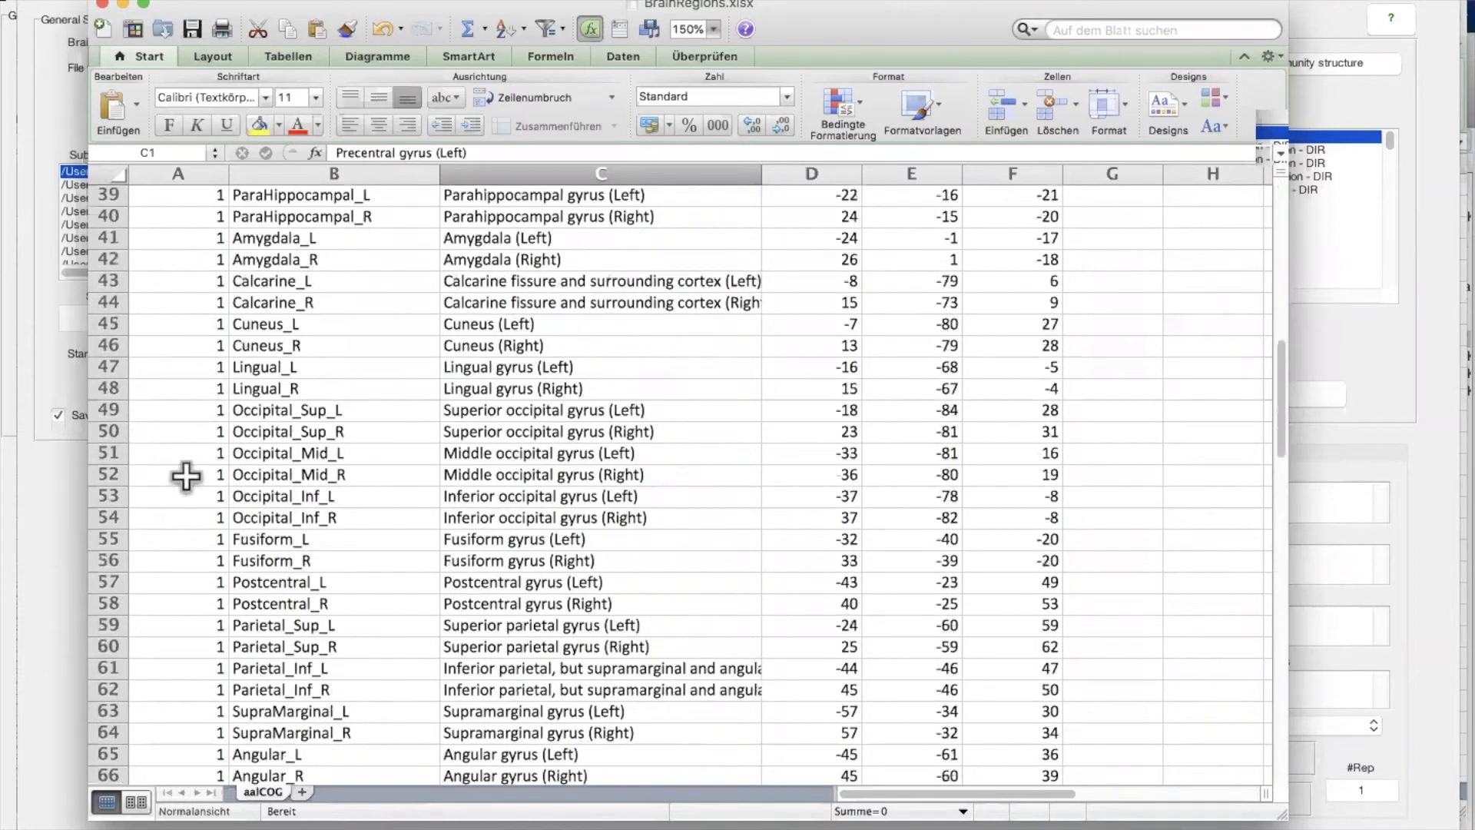
scroll(186, 477, up, 7)
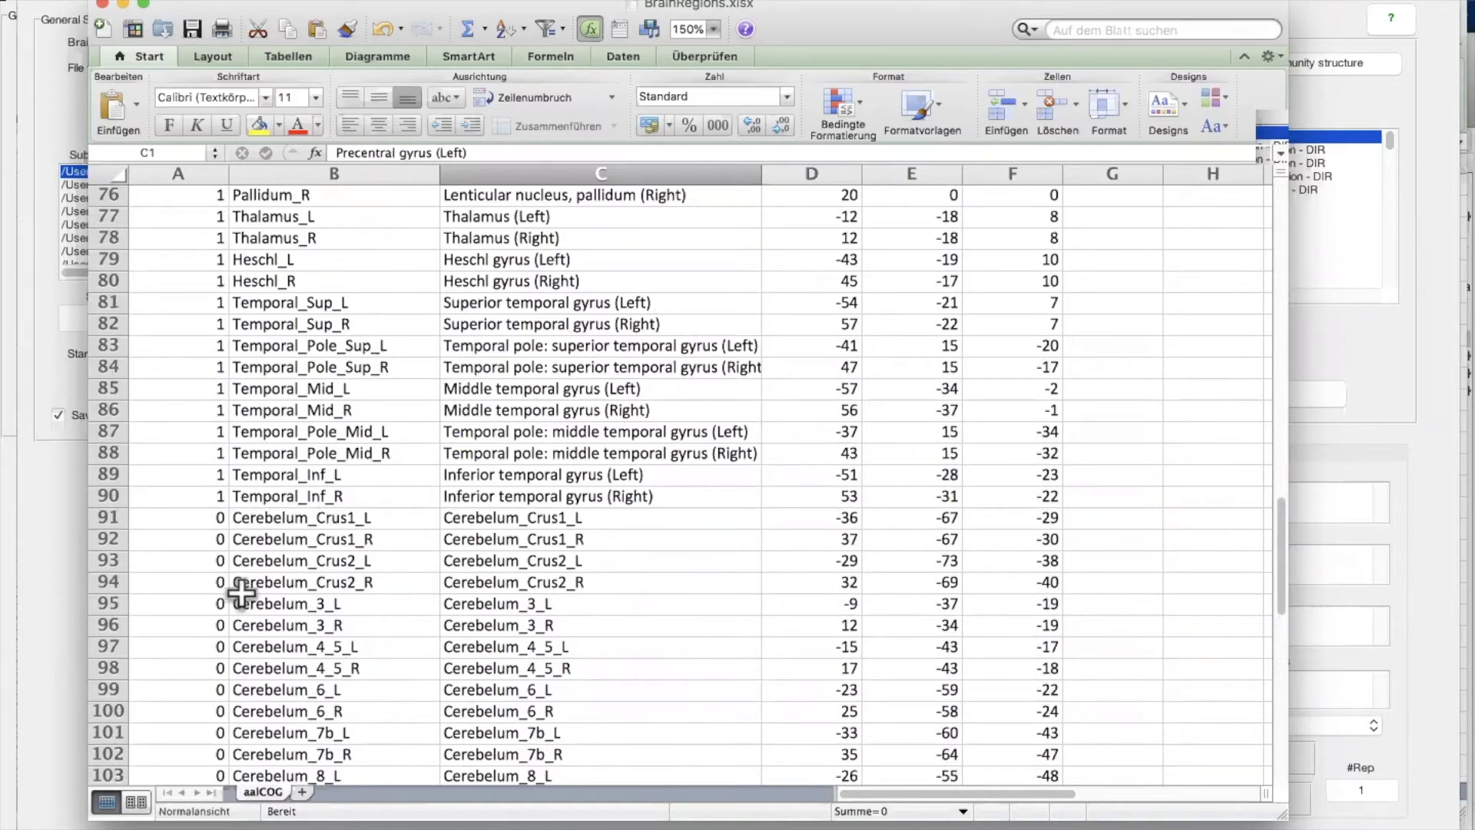
key(ctrl+Up)
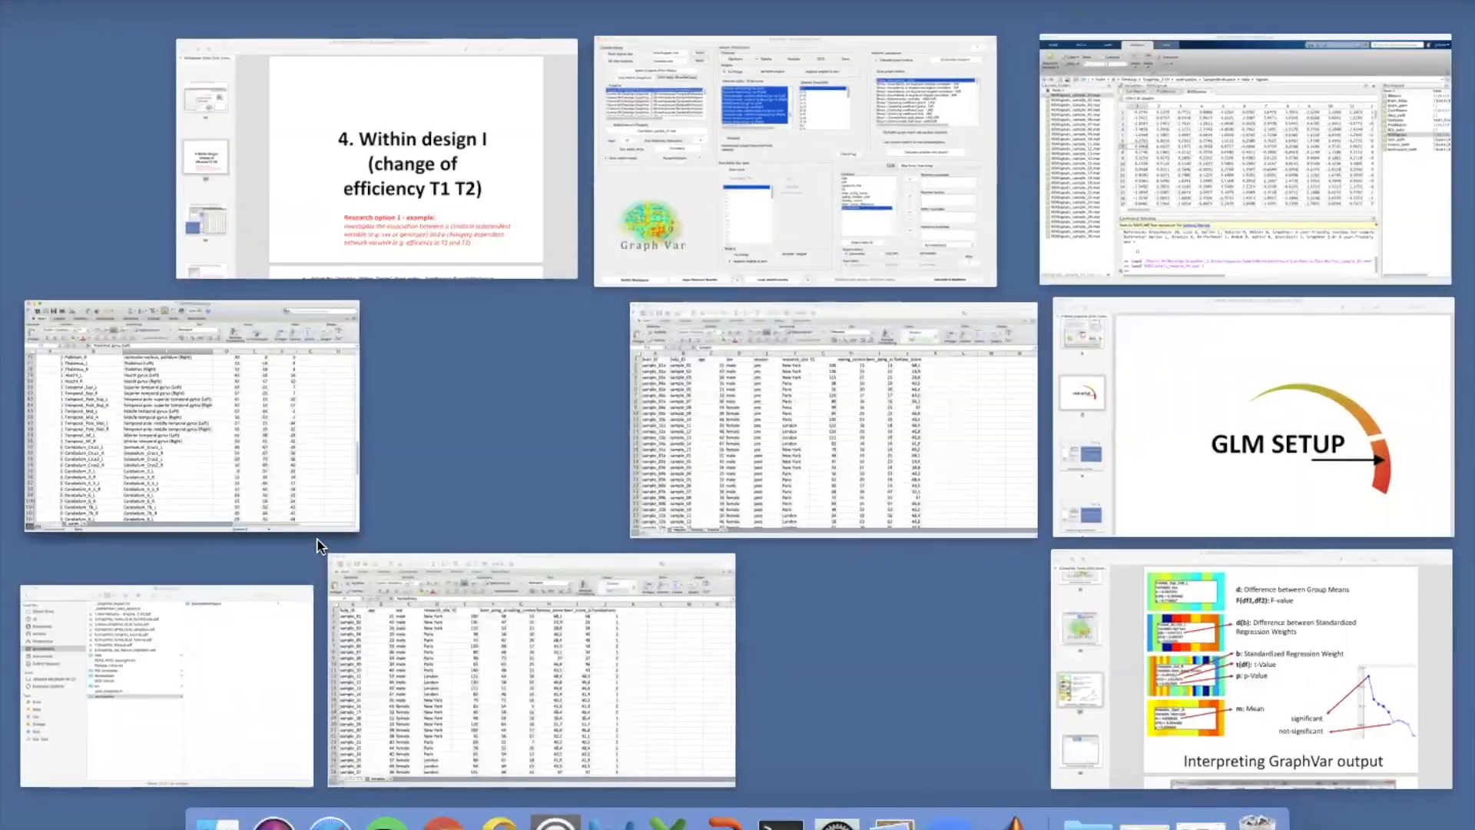
click(704, 188)
Step: Try selecting single temporal regions one at a time in the network nodes list, ending with Middle temporal gyrus (Left)
scroll(624, 241, down, 2)
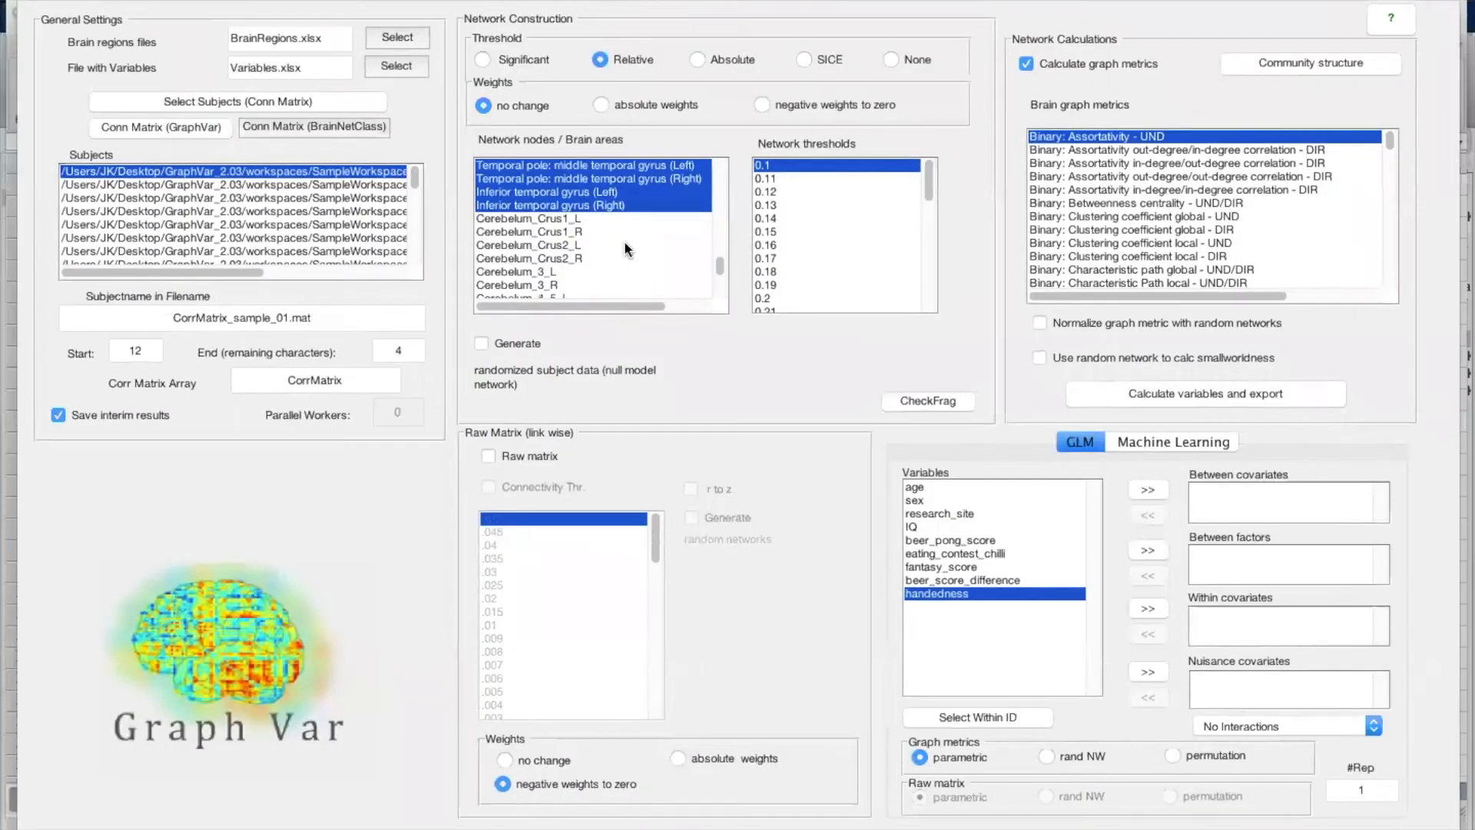
scroll(624, 242, up, 3)
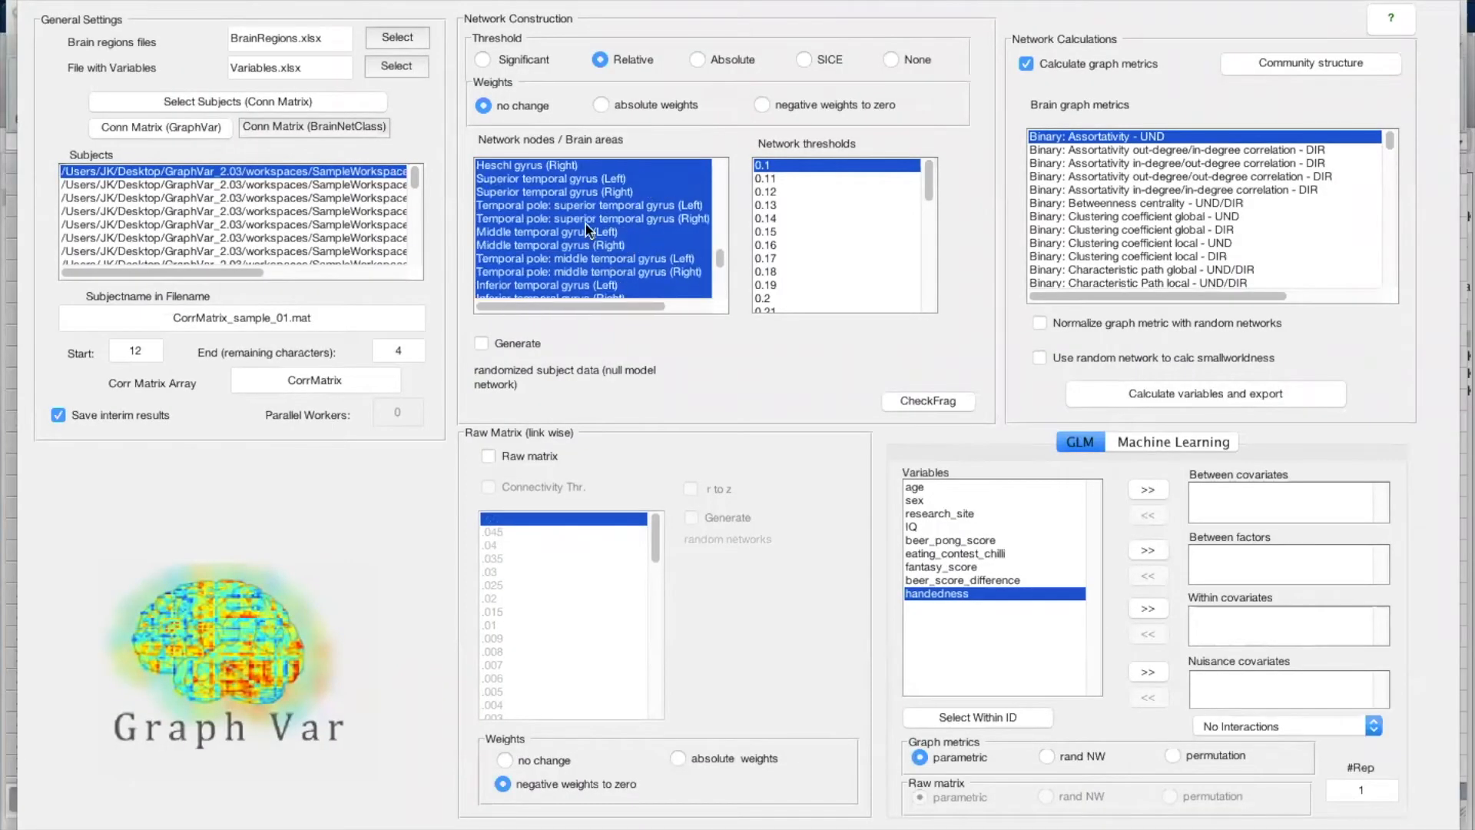
click(585, 224)
click(579, 202)
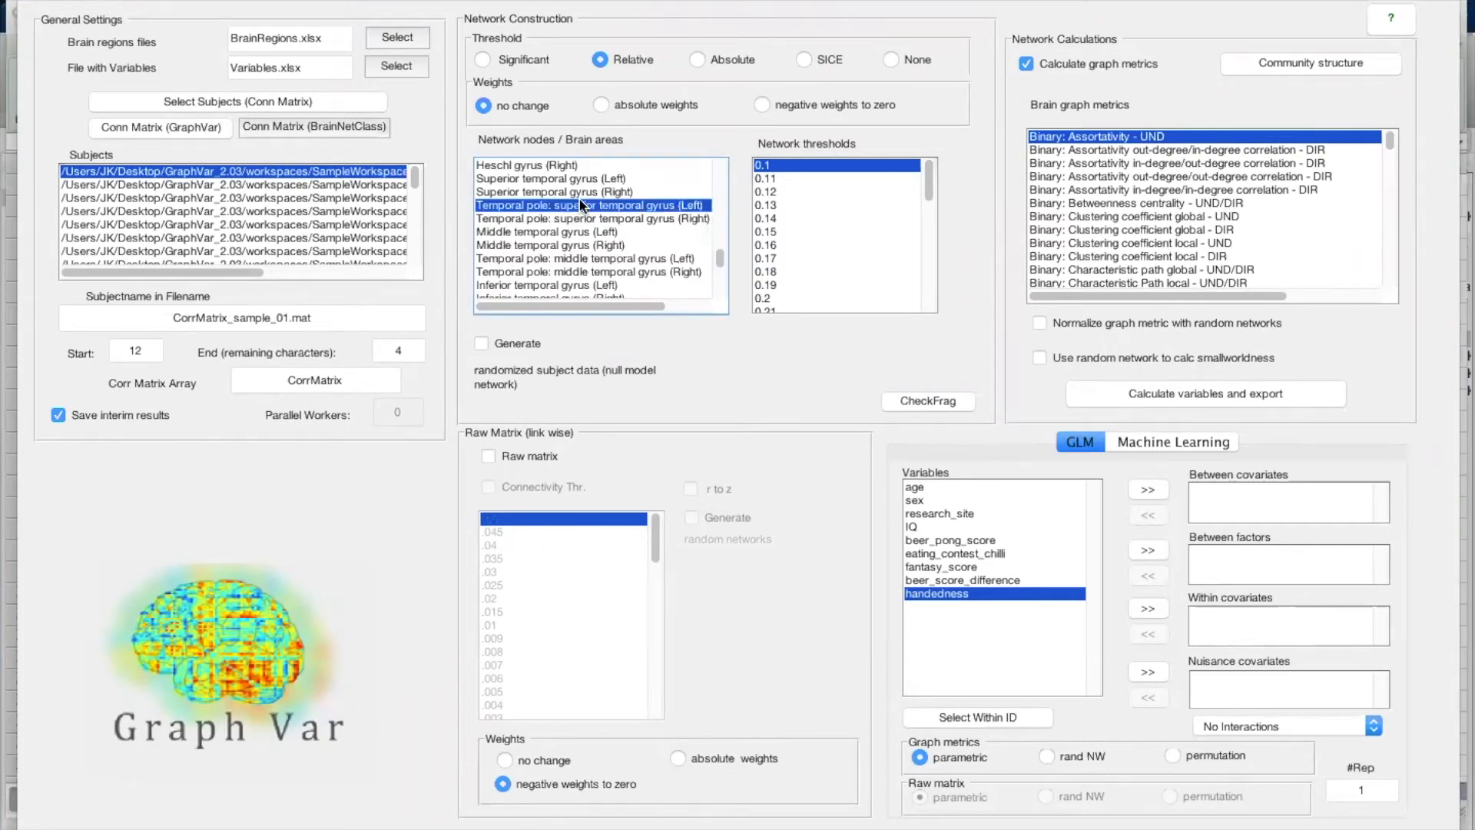
click(562, 178)
click(568, 232)
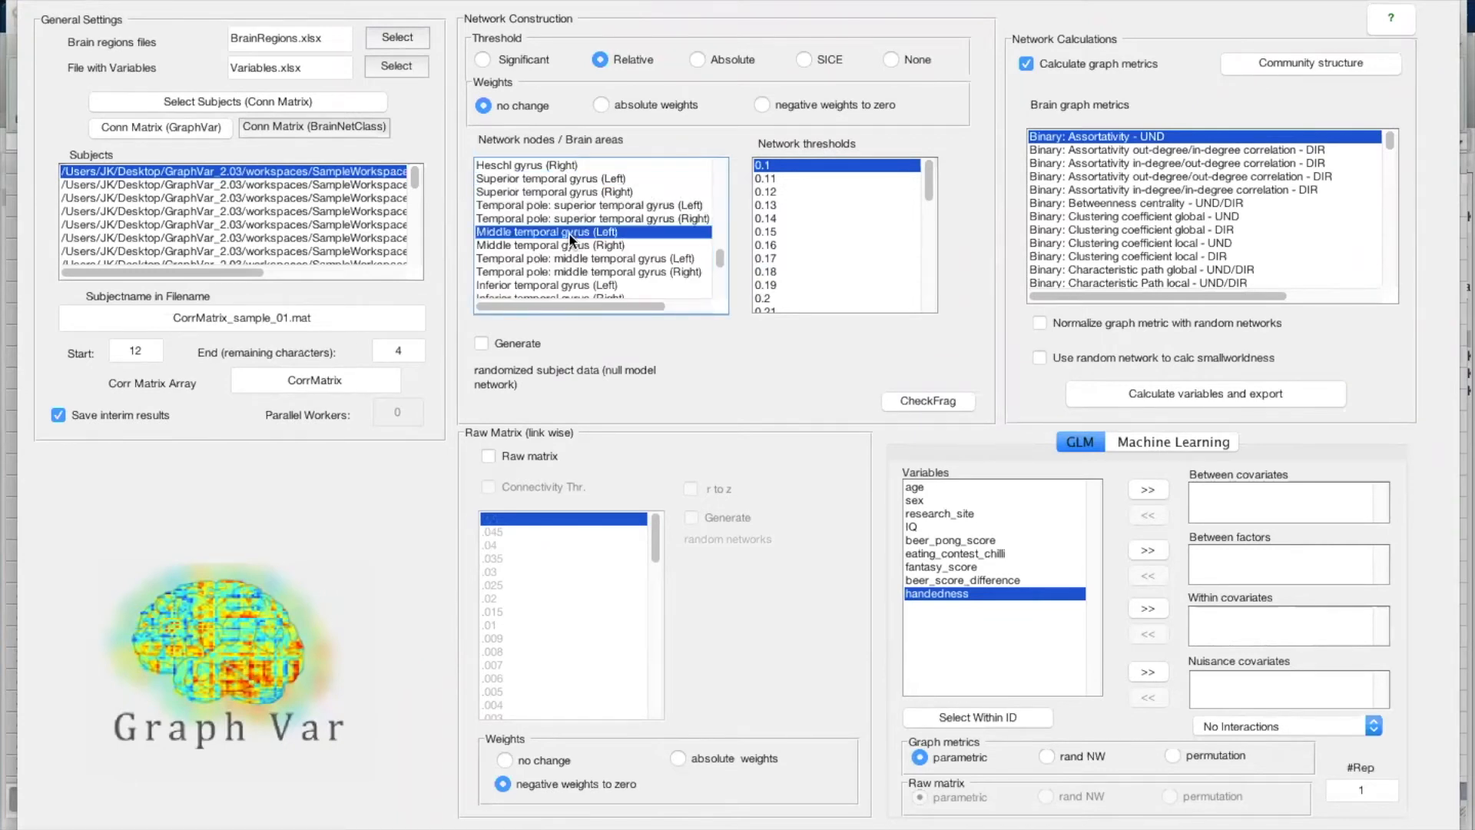
Step: Select all network nodes, but exclude Fusiform gyrus (Left), Inferior occipital gyrus (Left) and Middle occipital gyrus (Left)
key(super+a)
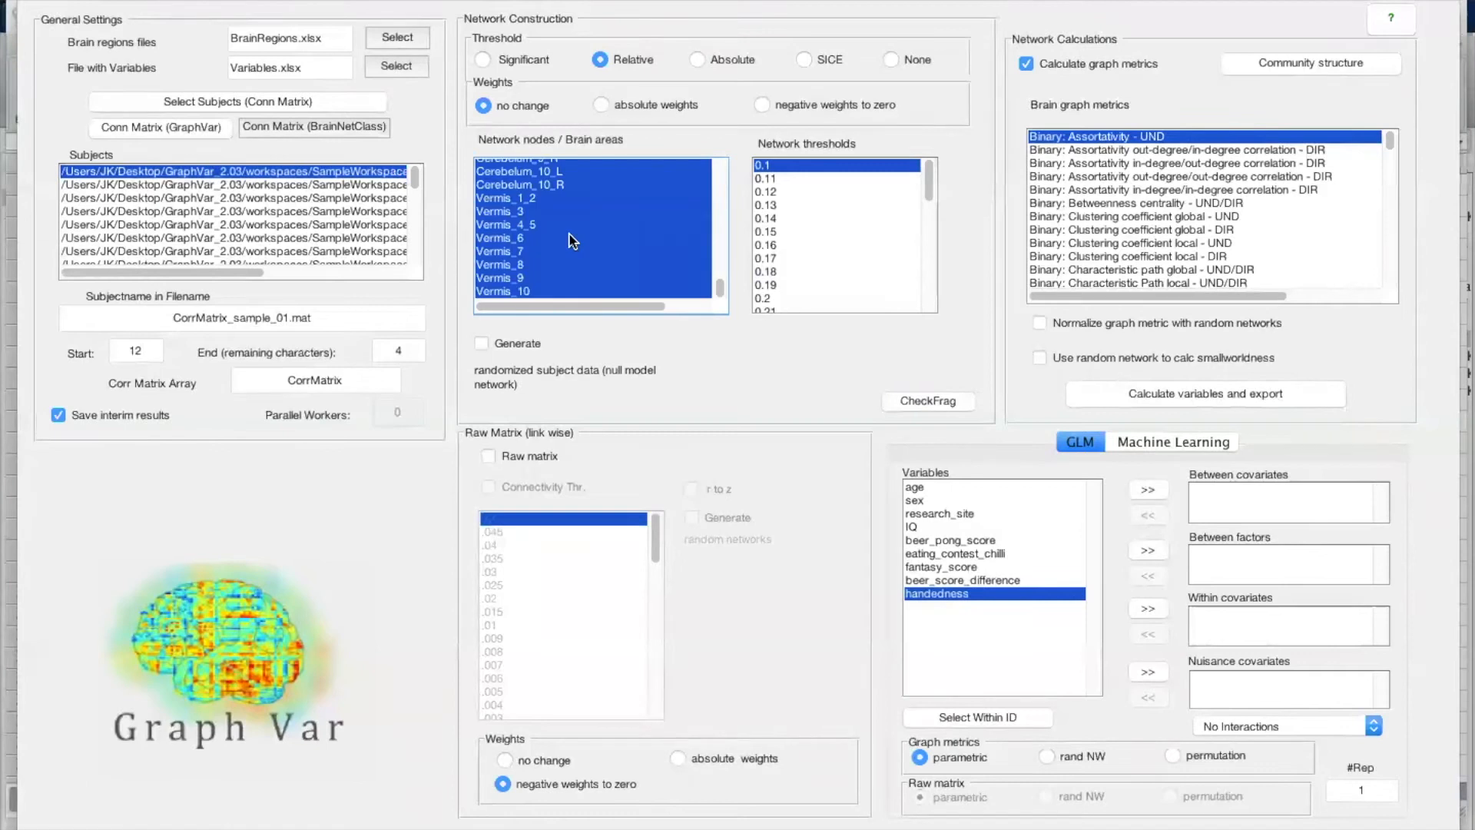
scroll(572, 241, up, 10)
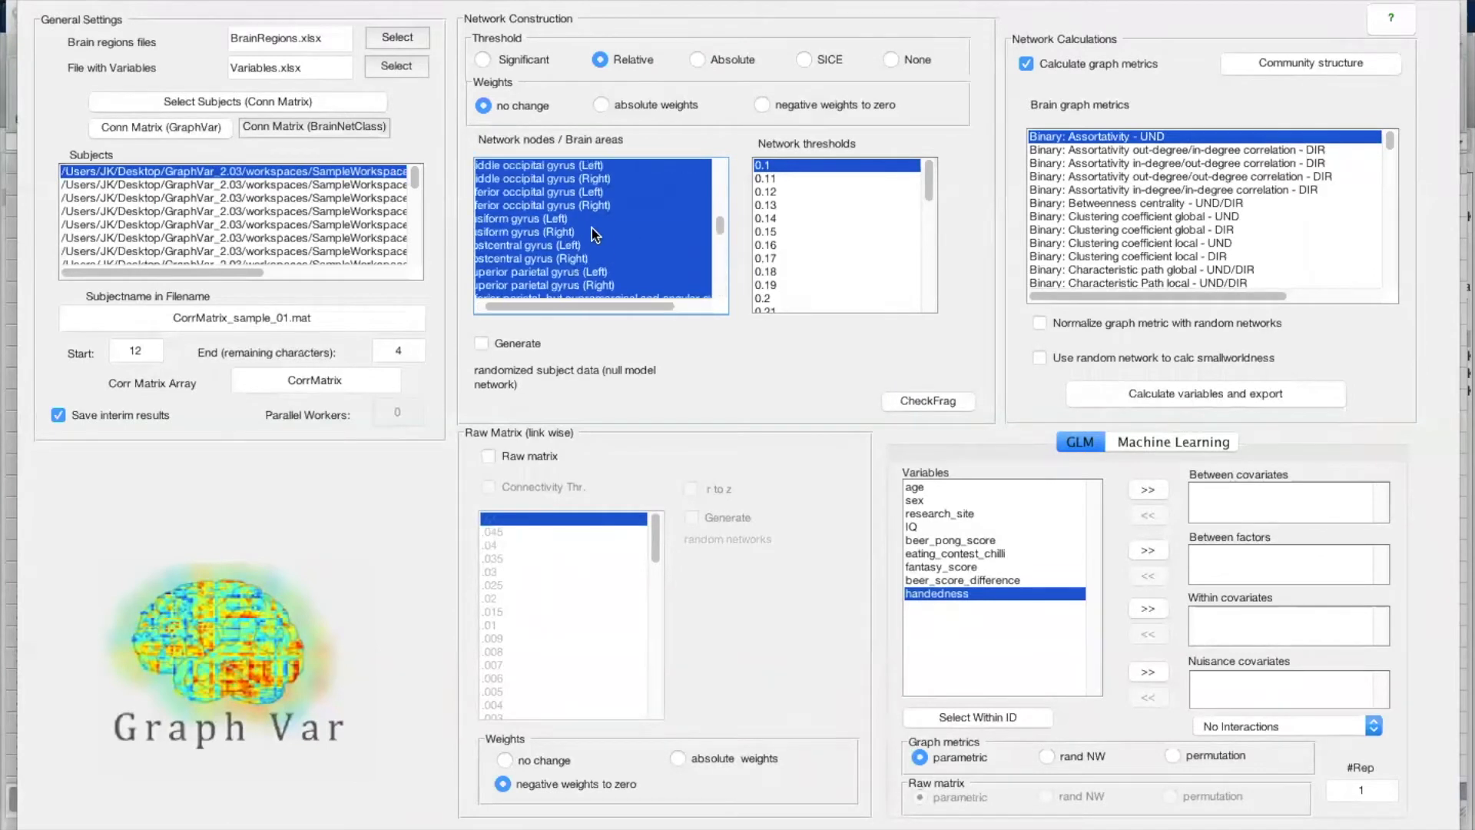
super+click(564, 219)
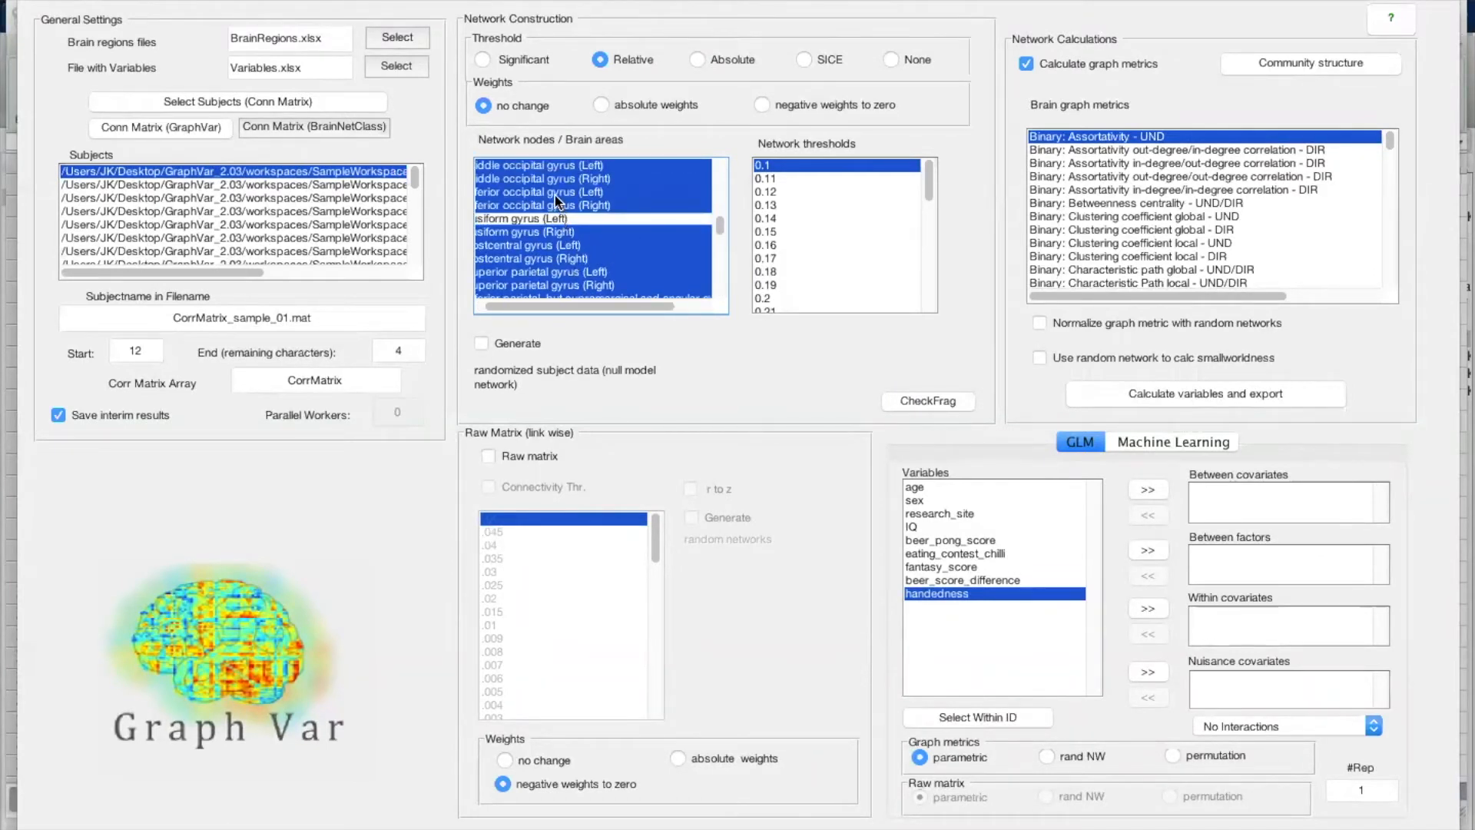
super+click(555, 195)
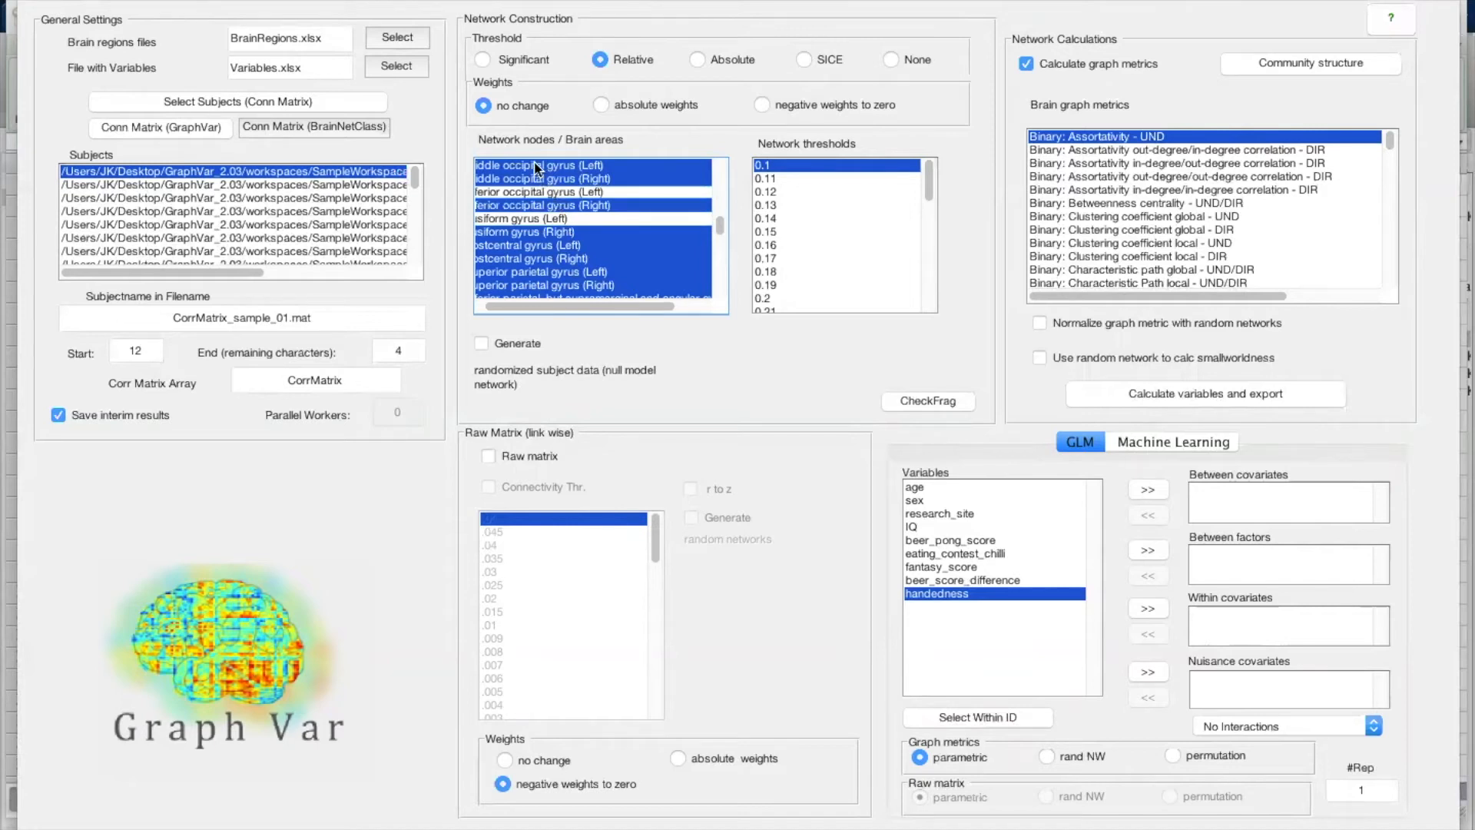
super+click(537, 166)
scroll(579, 219, up, 1)
scroll(580, 218, left, 1)
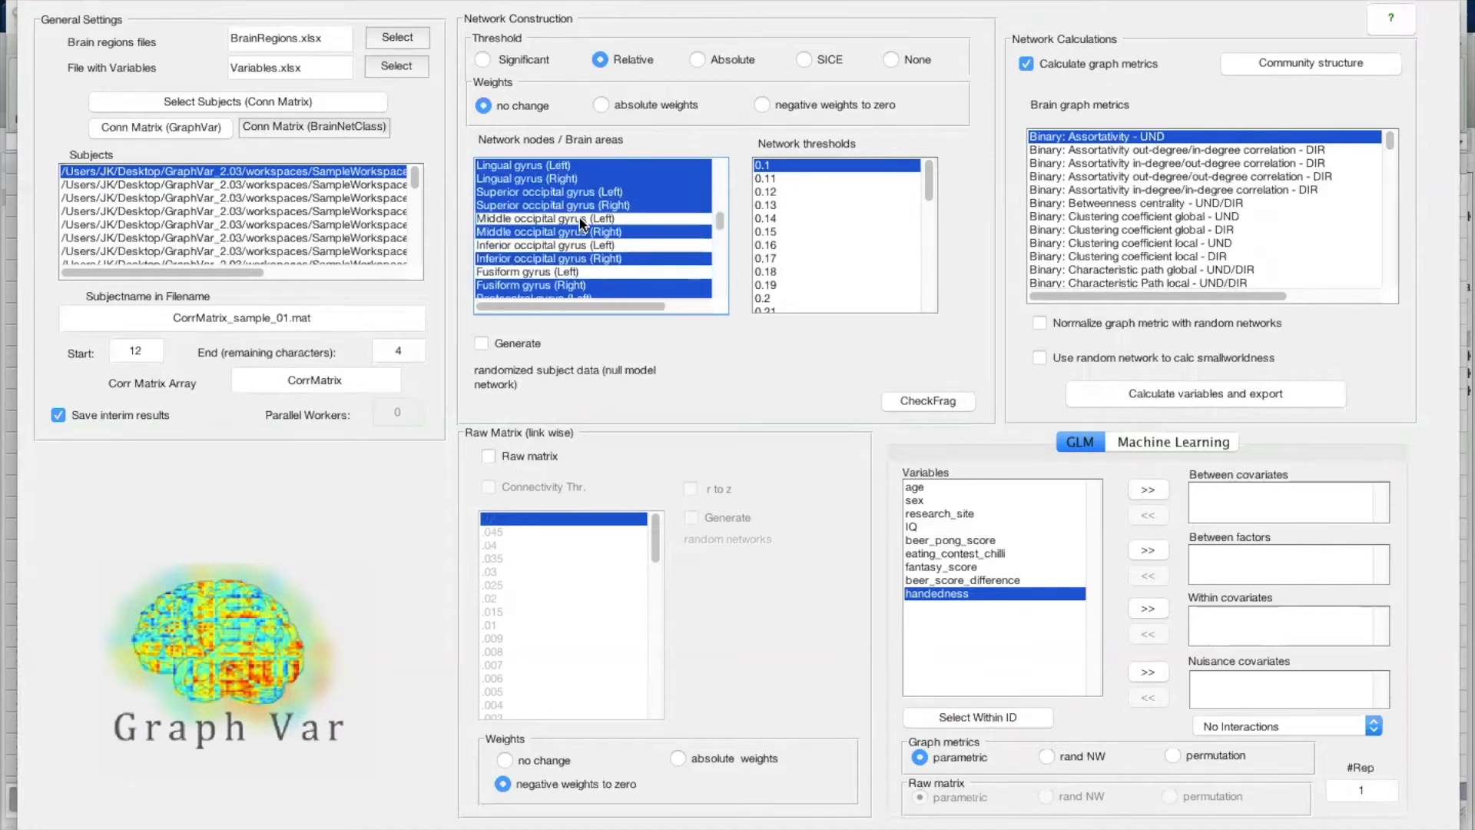
Step: Examine the region names and coordinate columns in BrainRegions.xlsx up to its first row, and return to GraphVar
key(ctrl+Up)
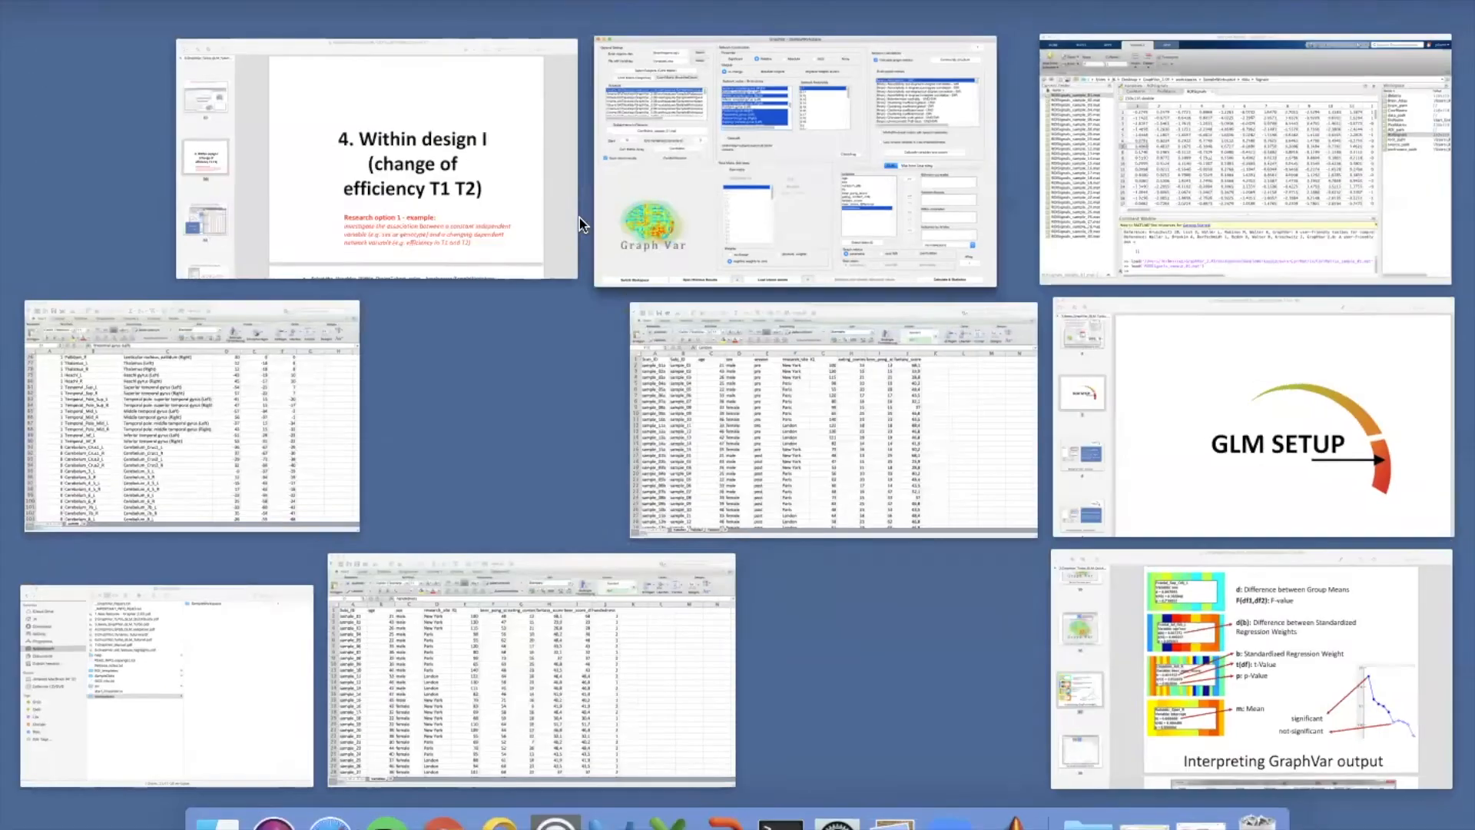
click(759, 152)
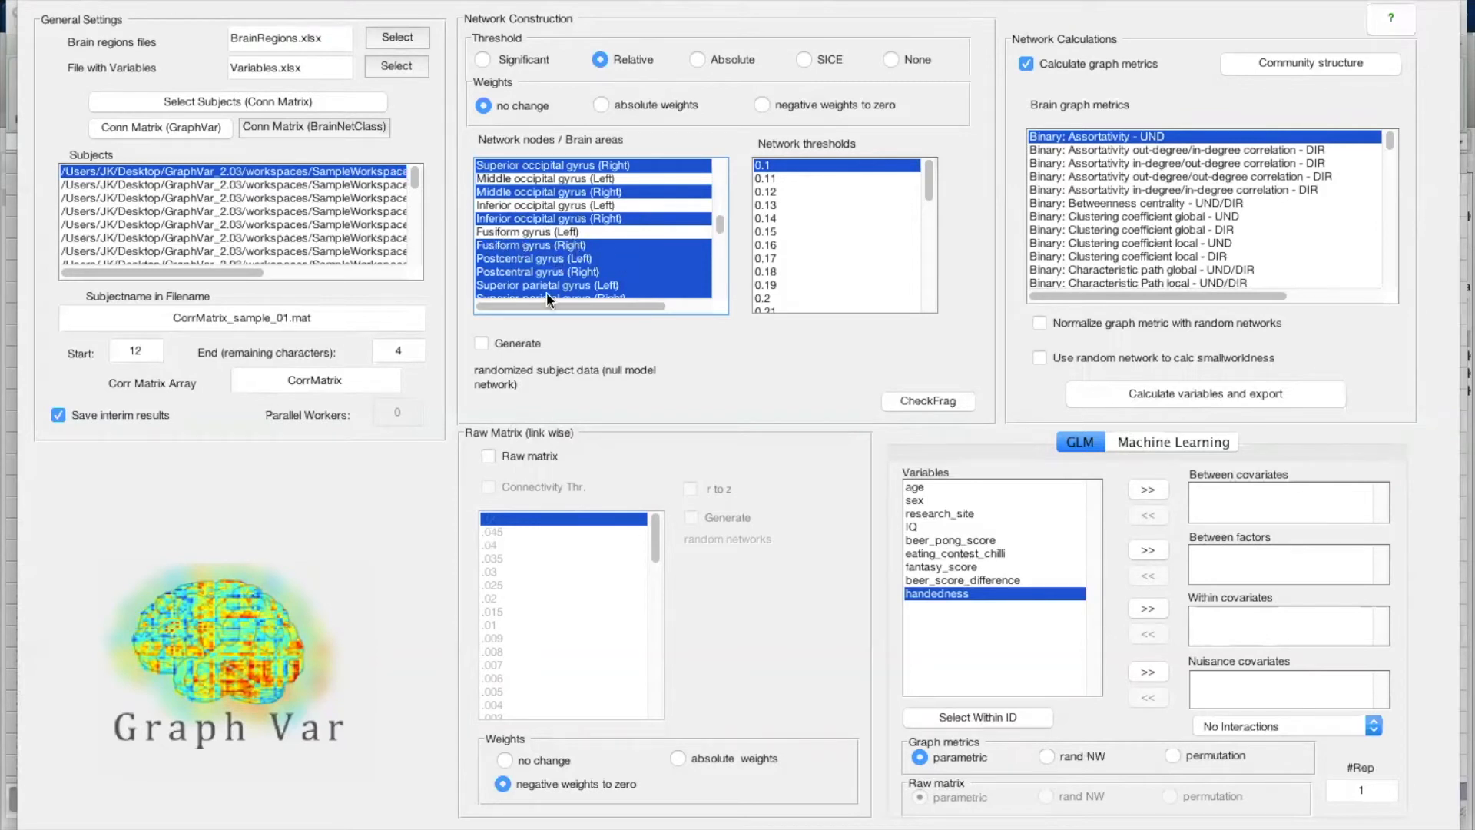
key(ctrl+Up)
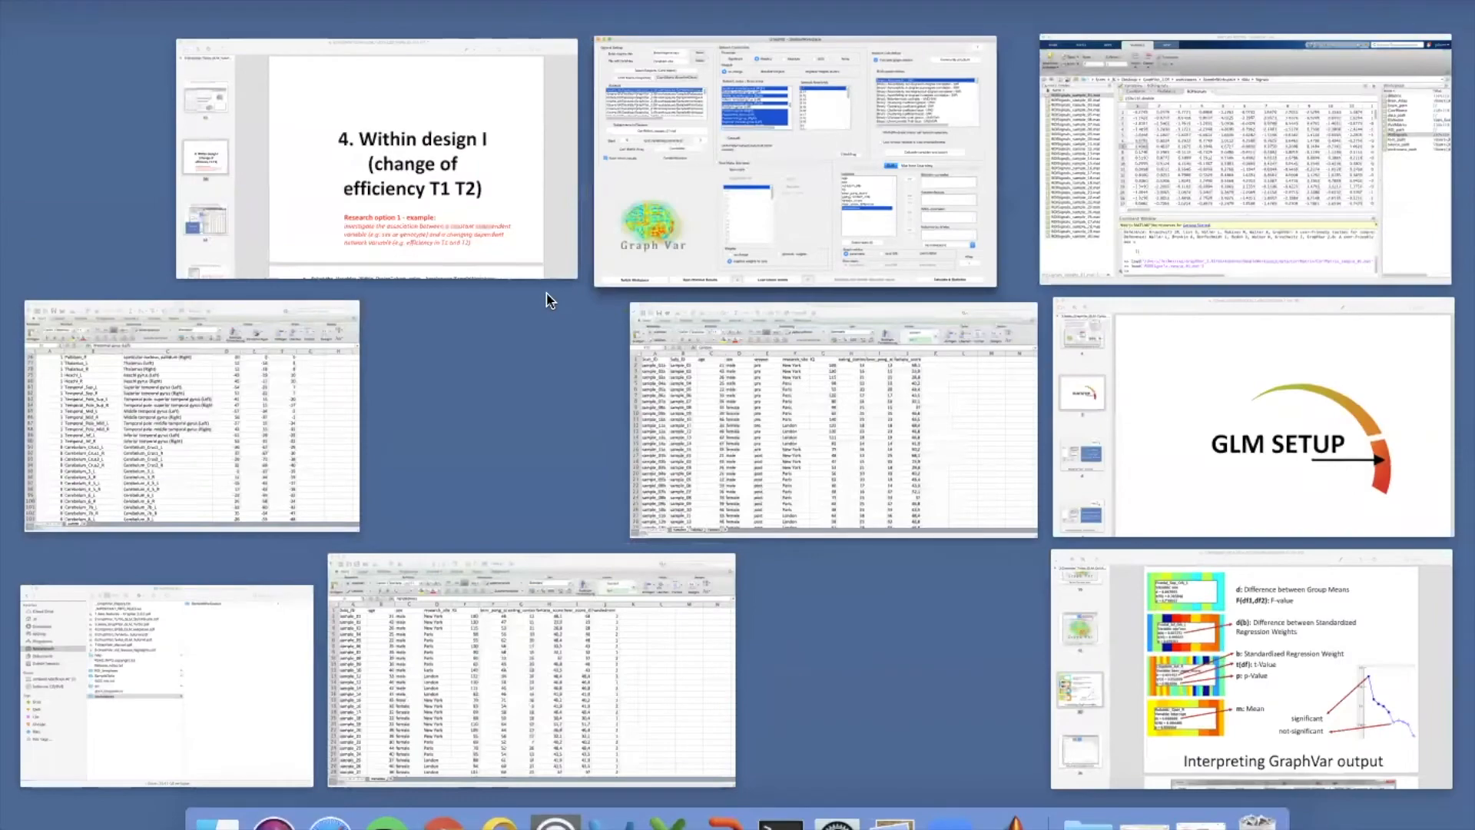
click(222, 389)
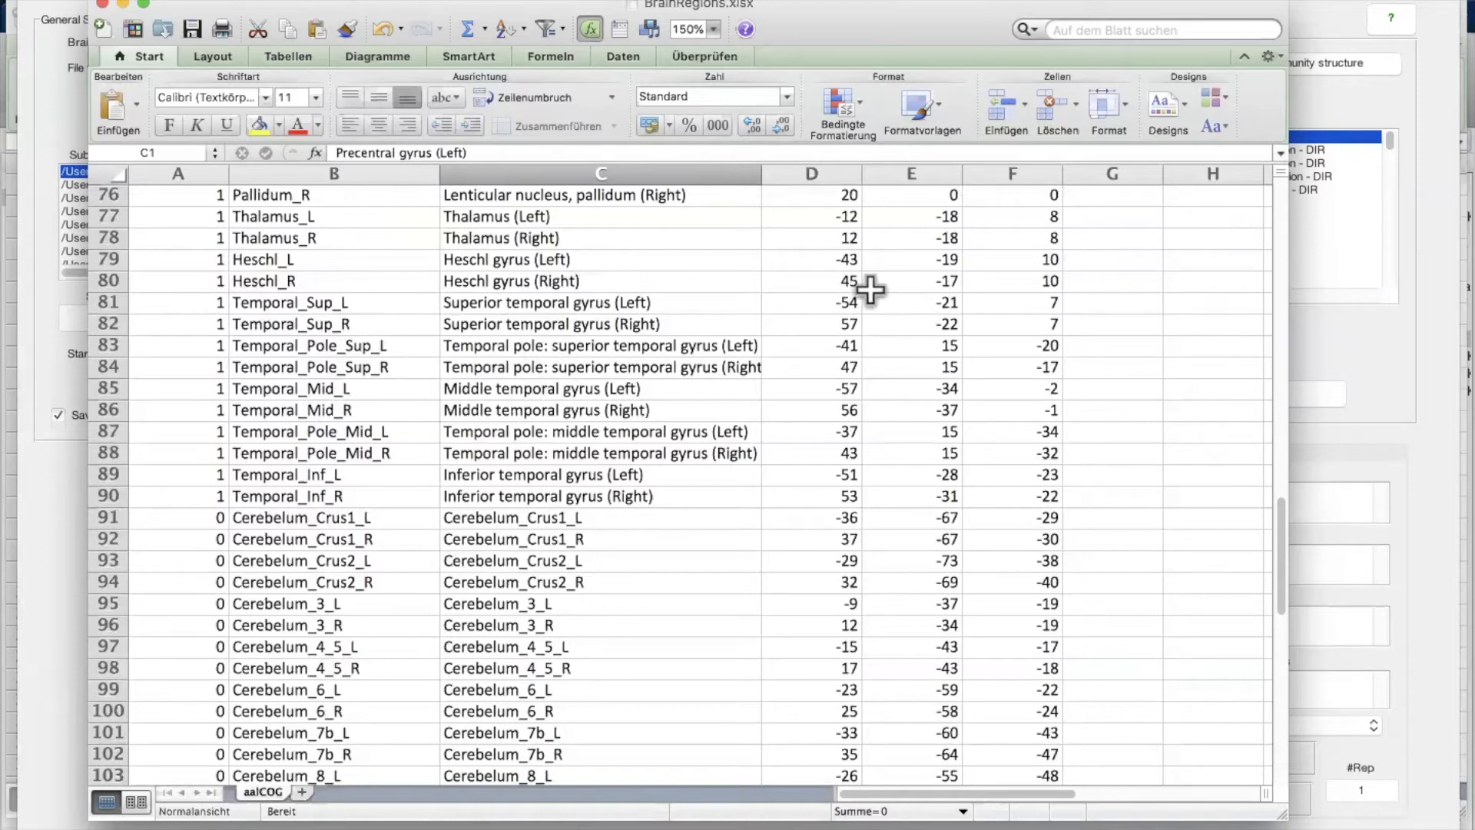
scroll(869, 289, up, 15)
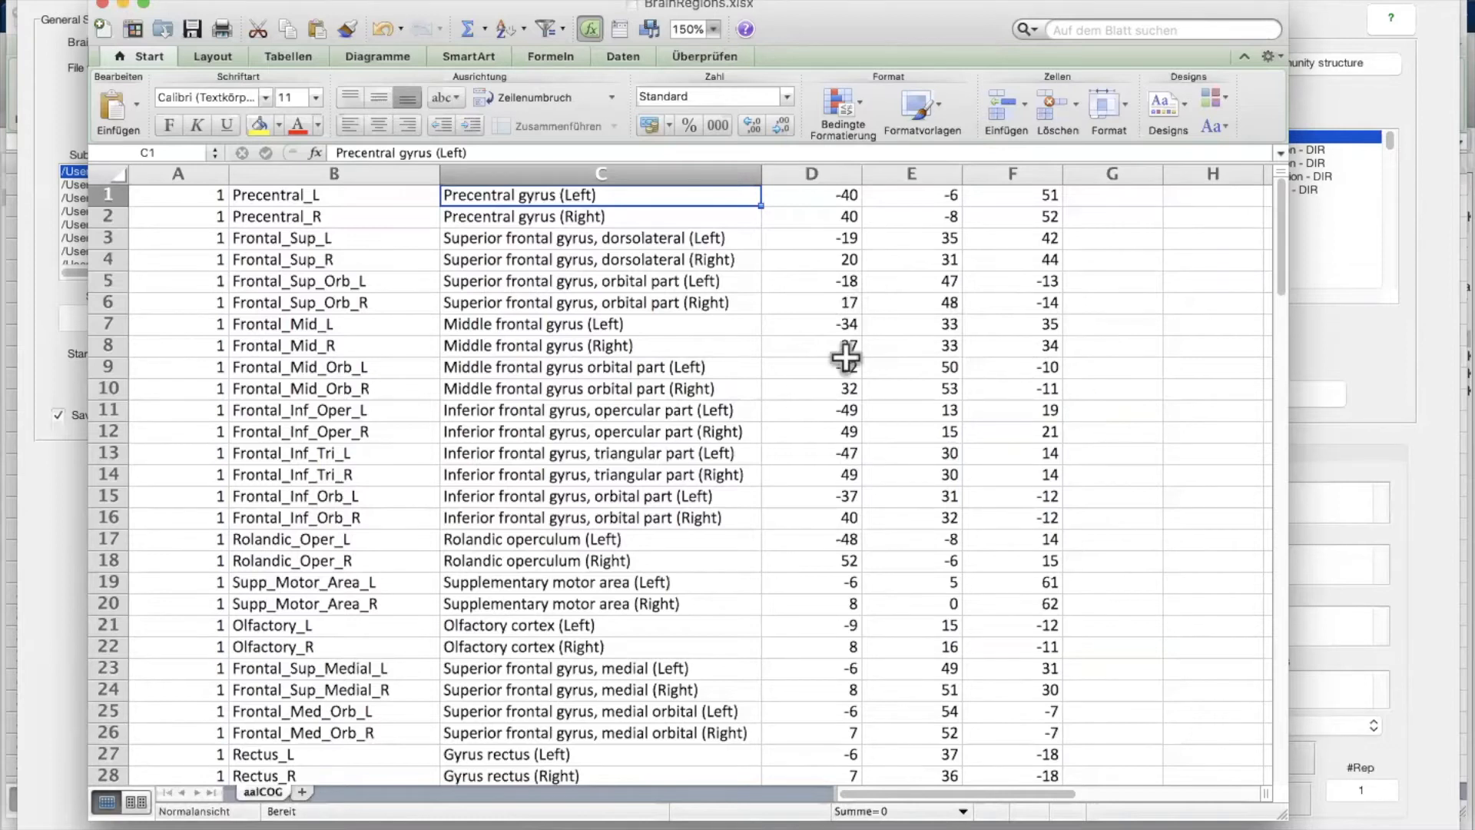
key(ctrl+Up)
click(773, 237)
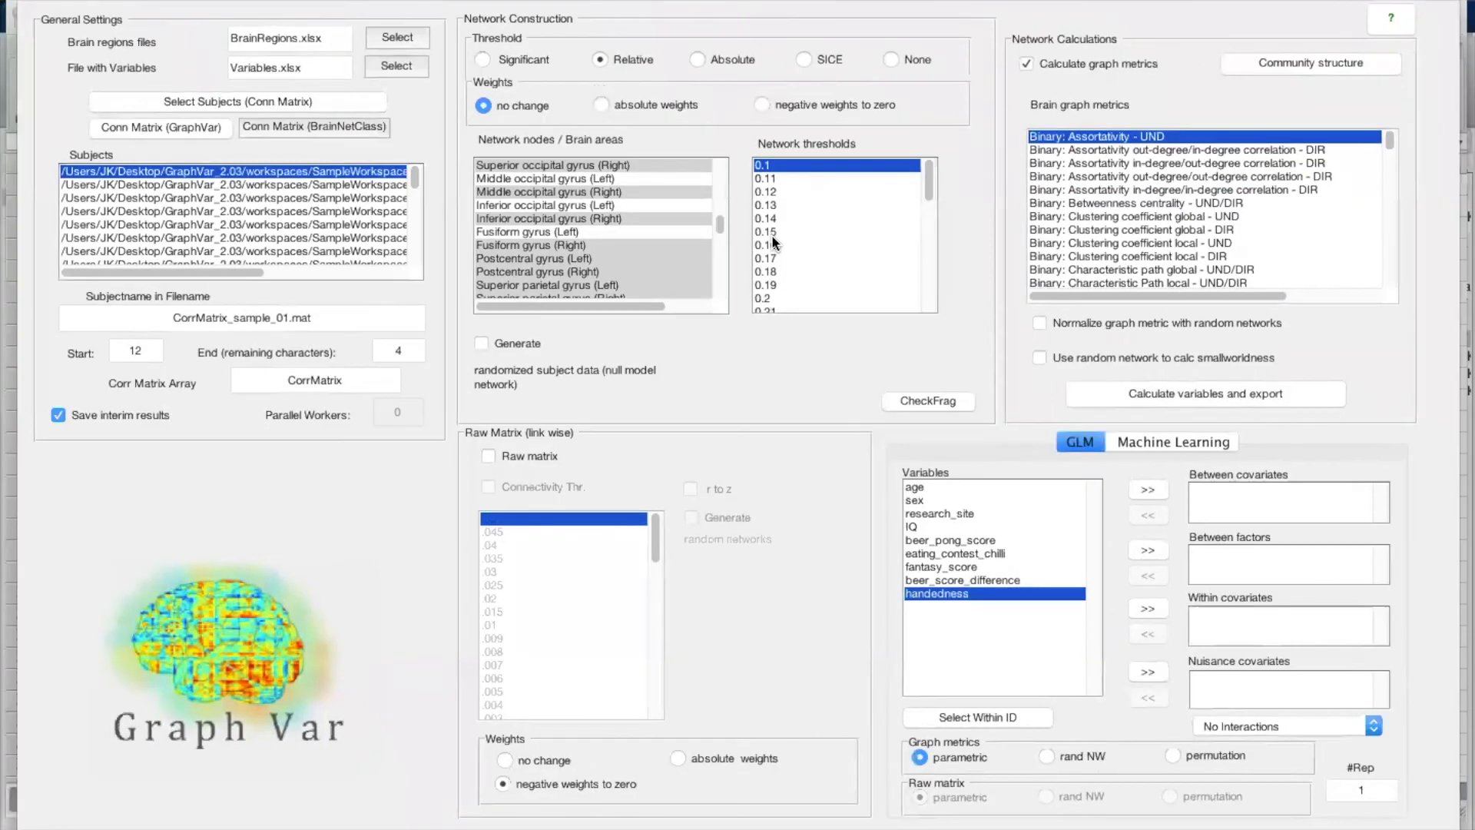
Step: Try selecting only separate network nodes among the frontal regions, such as Precentral gyrus (Right), Middle frontal gyrus (Right) and Superior frontal gyrus, dorsolateral (Left)
scroll(627, 222, up, 15)
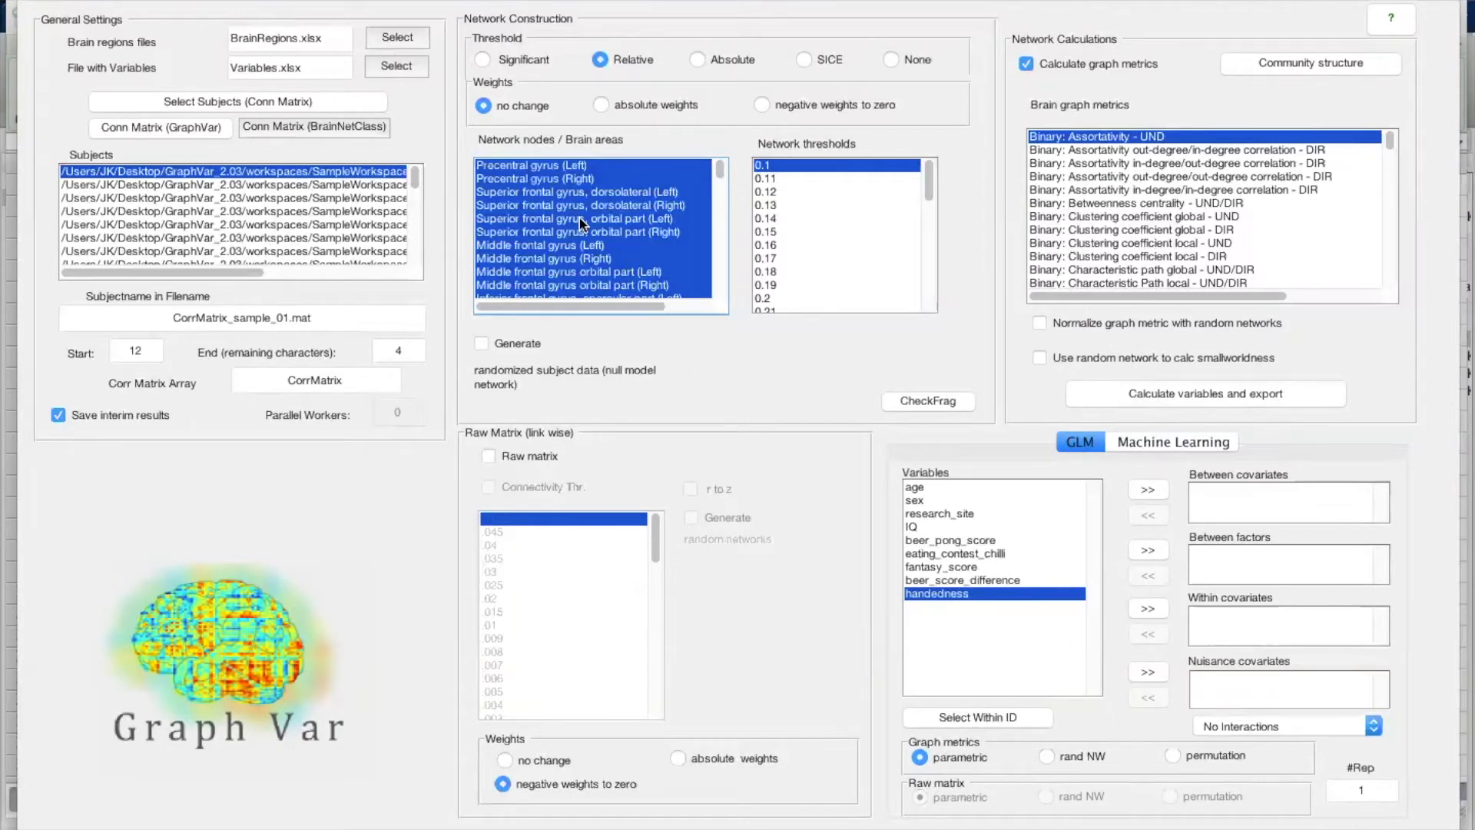
click(550, 177)
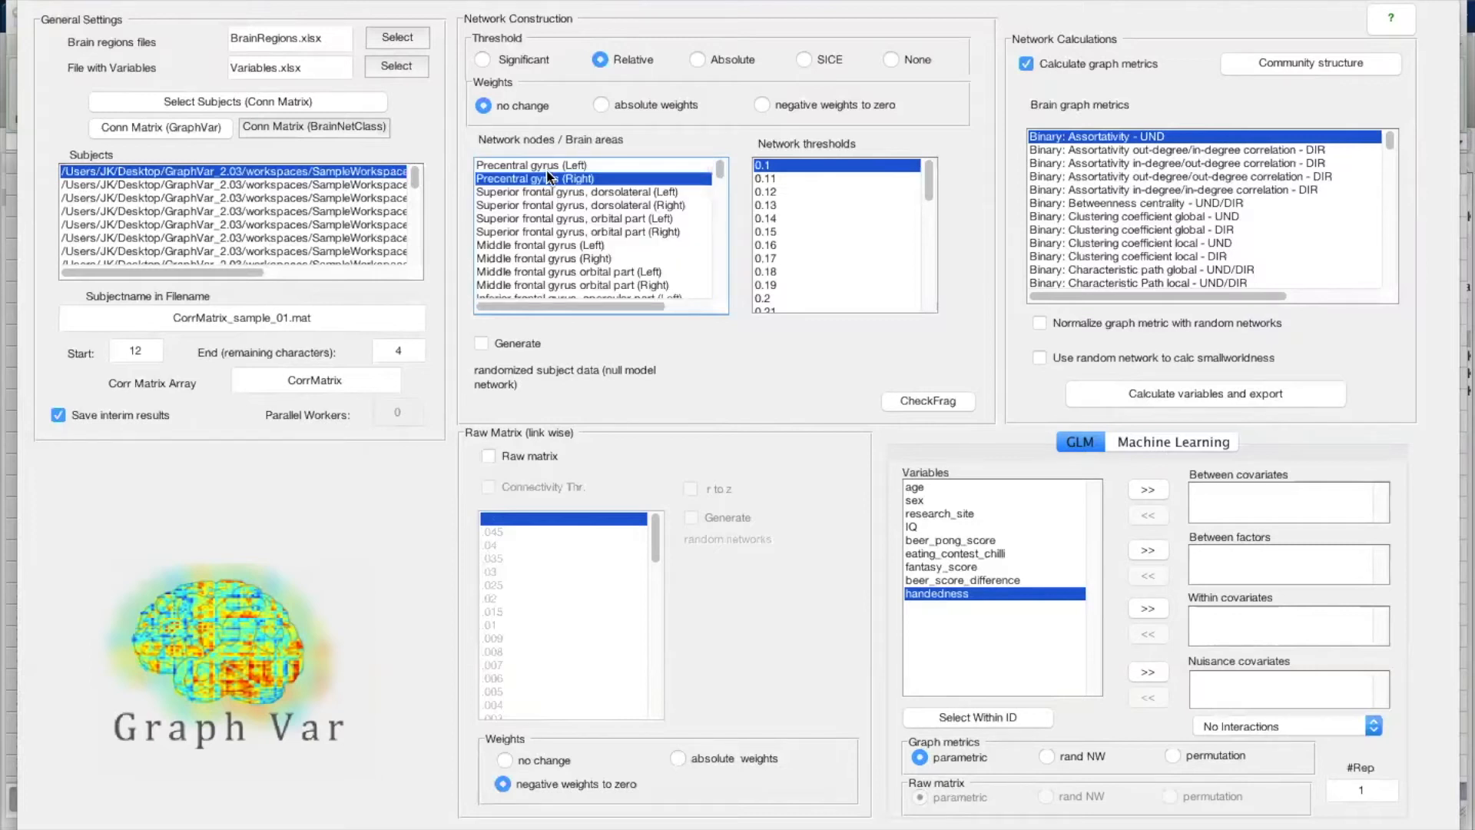
super+click(548, 219)
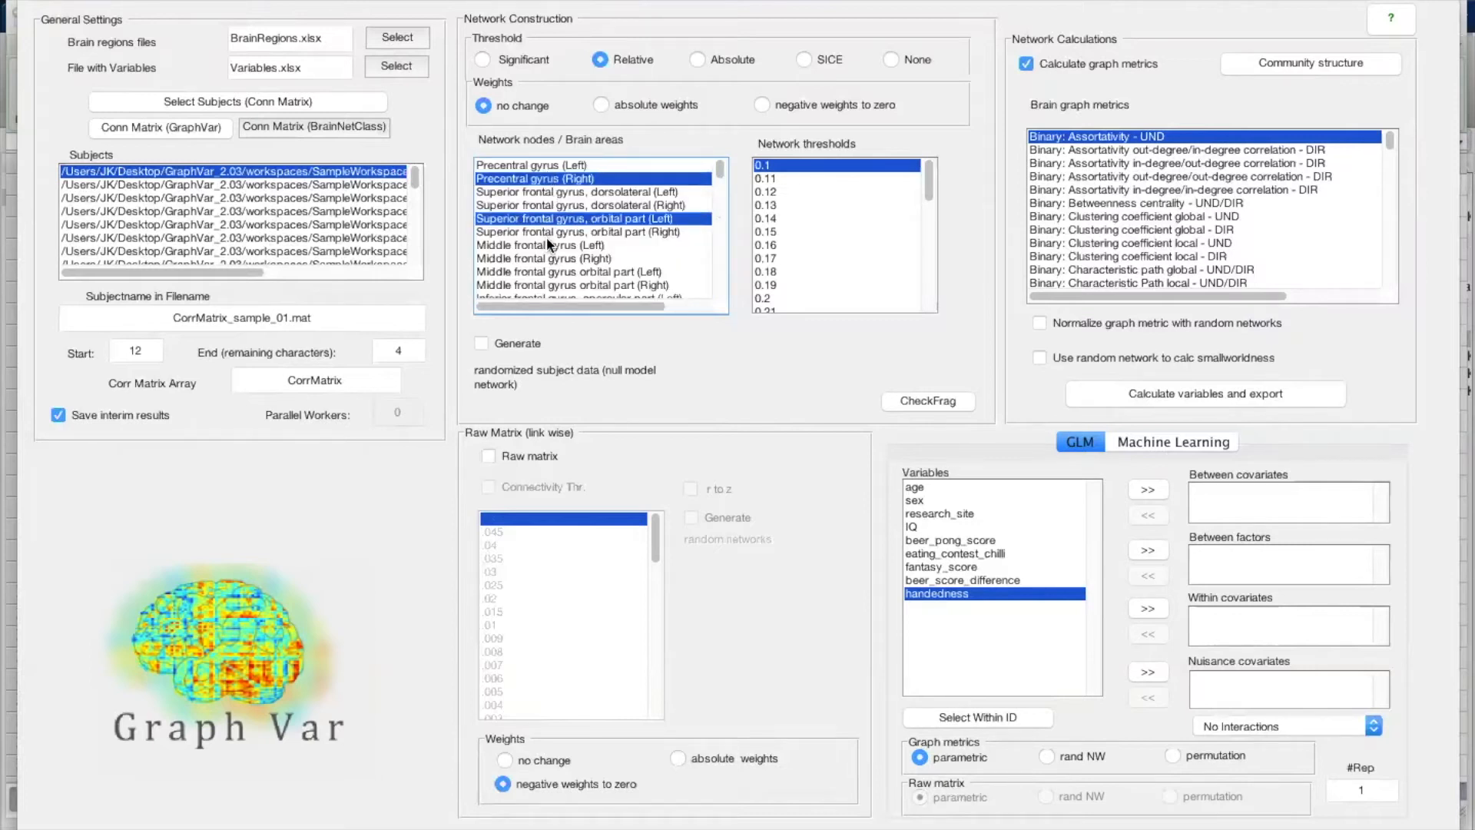
super+click(548, 259)
super+click(551, 272)
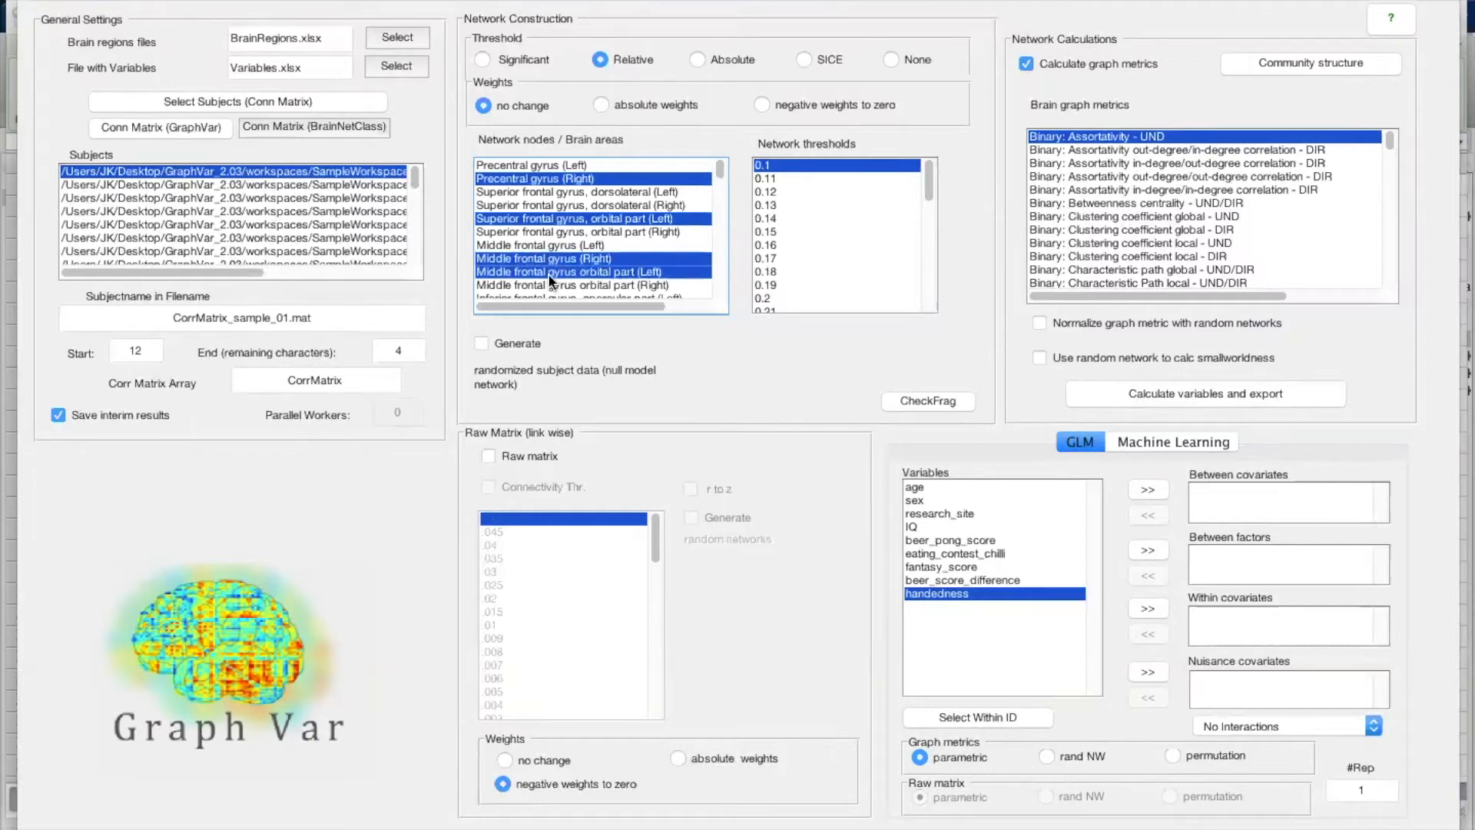
super+click(551, 284)
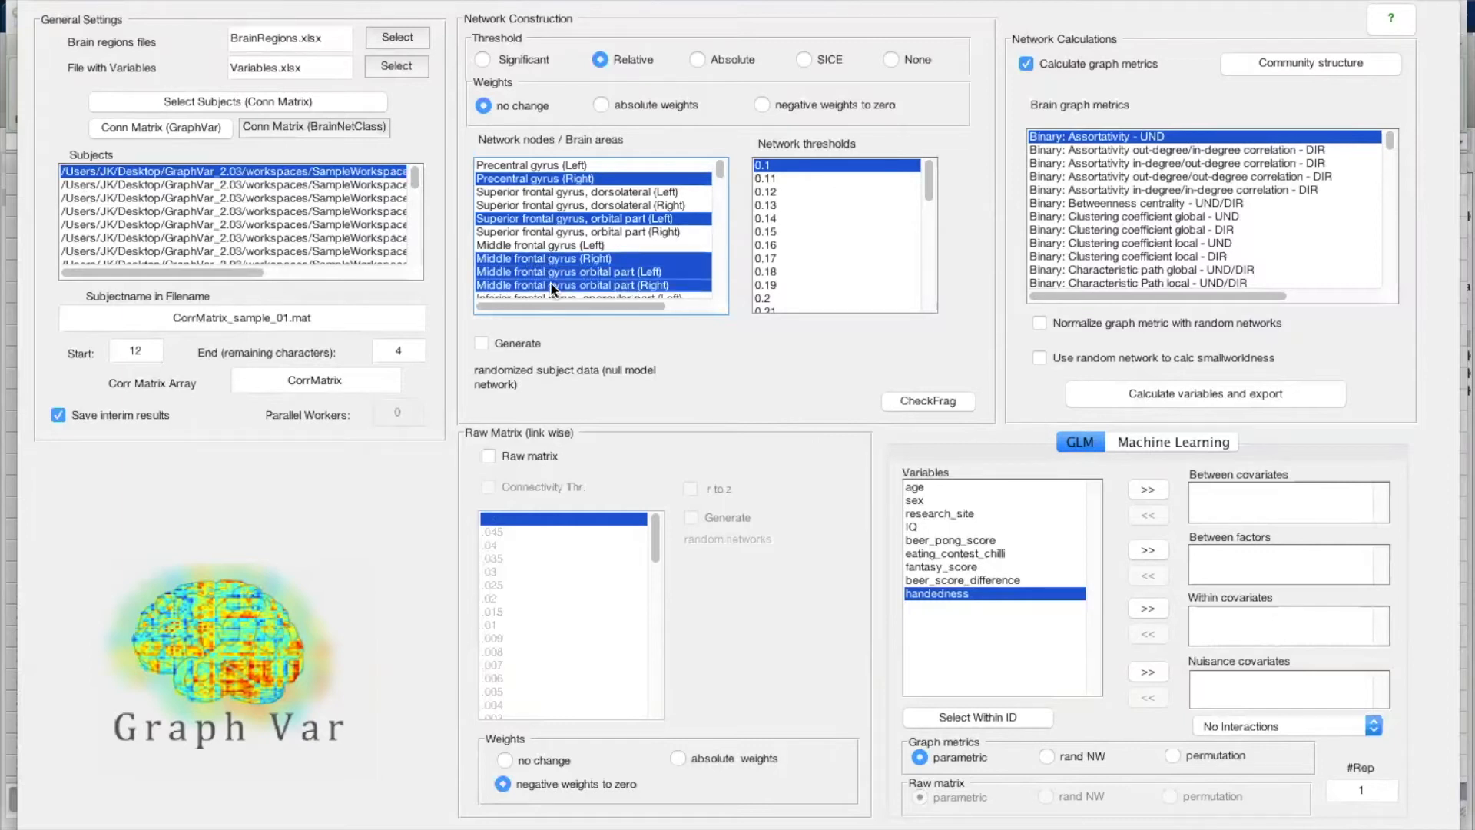
super+click(568, 193)
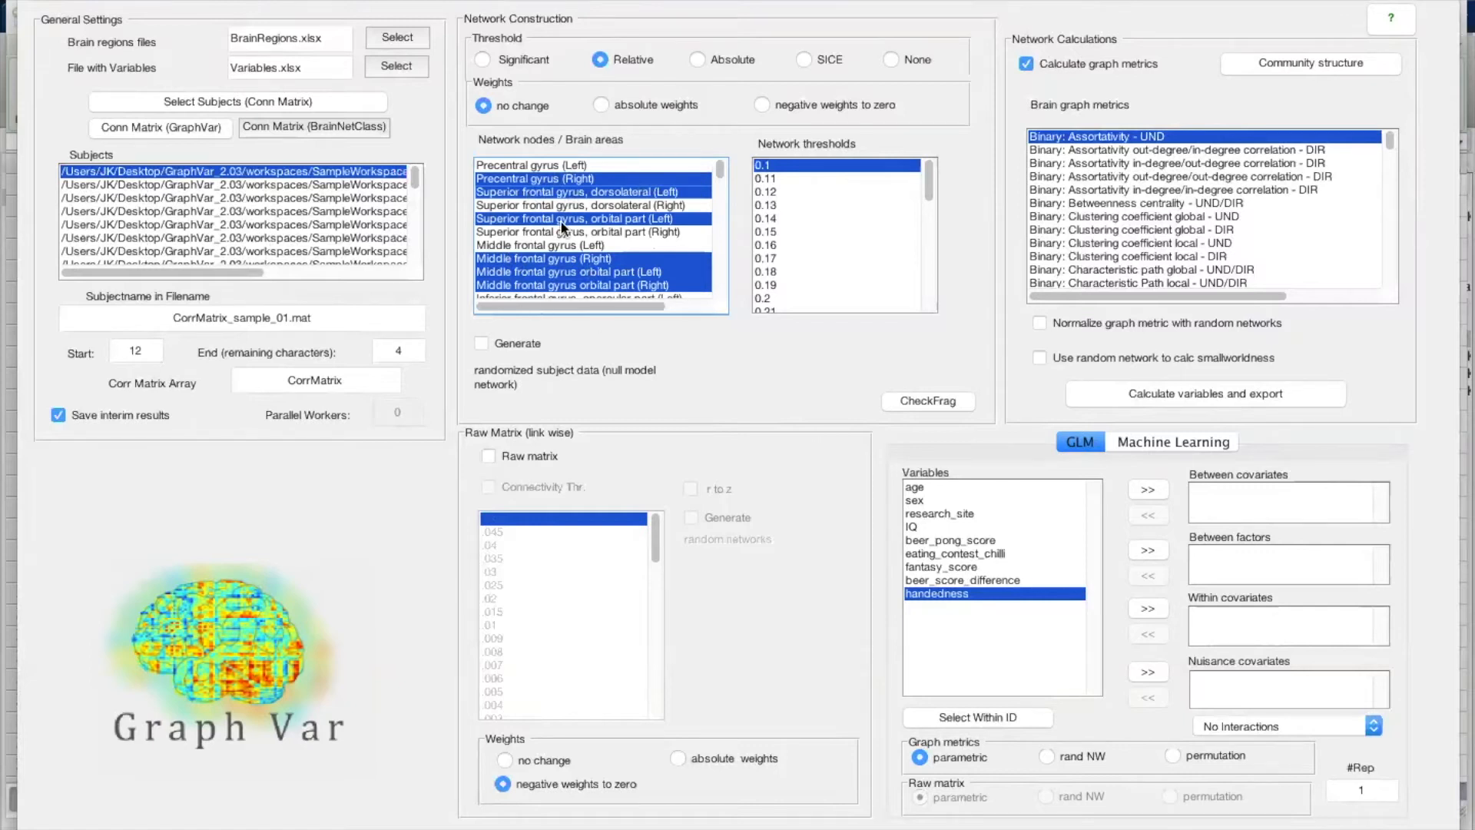
Step: Select all brain areas in the network nodes list, from Precentral gyrus (Left) to Vermis_10
click(615, 232)
click(587, 271)
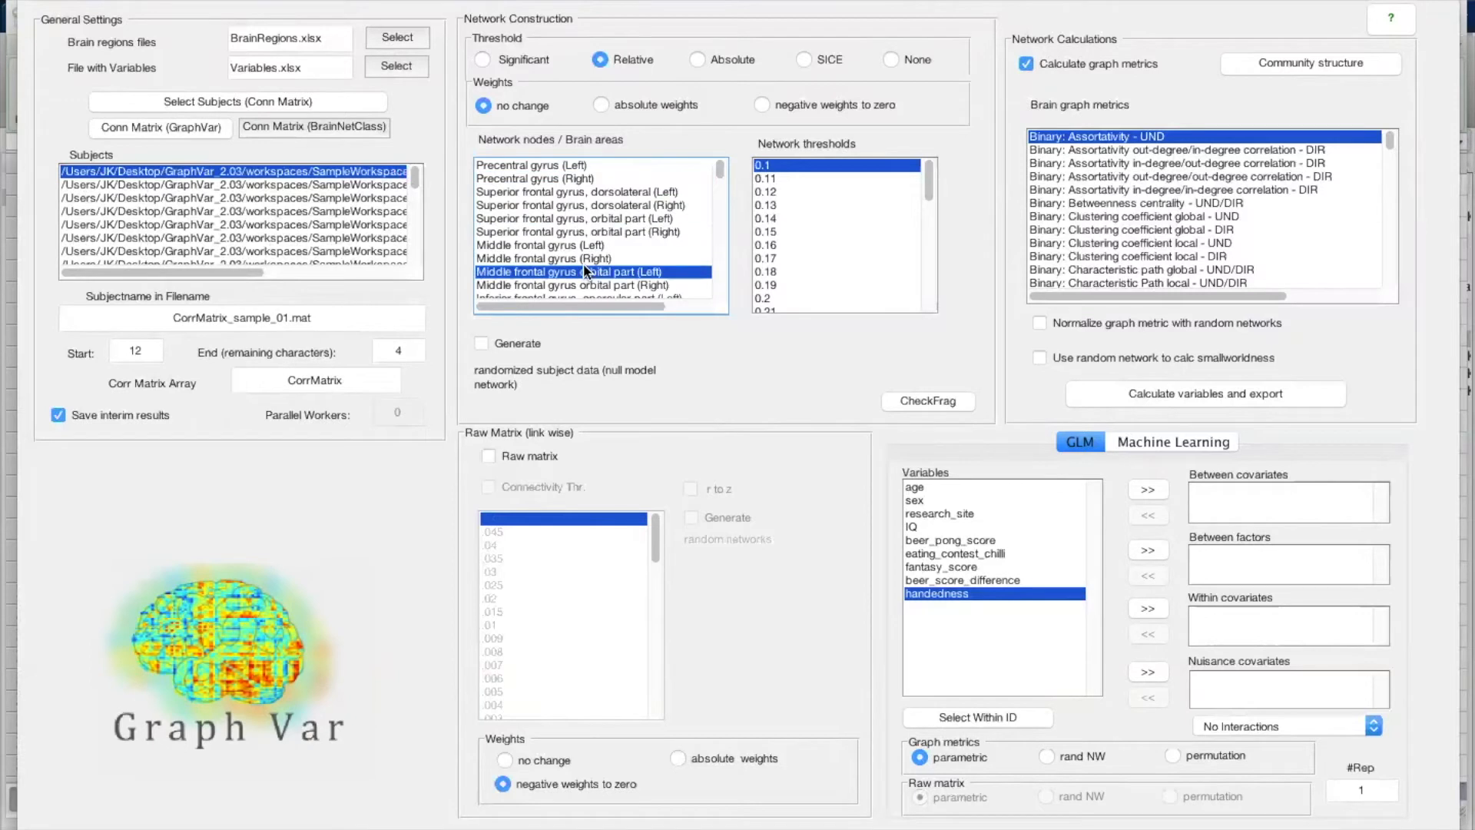
key(ctrl+a)
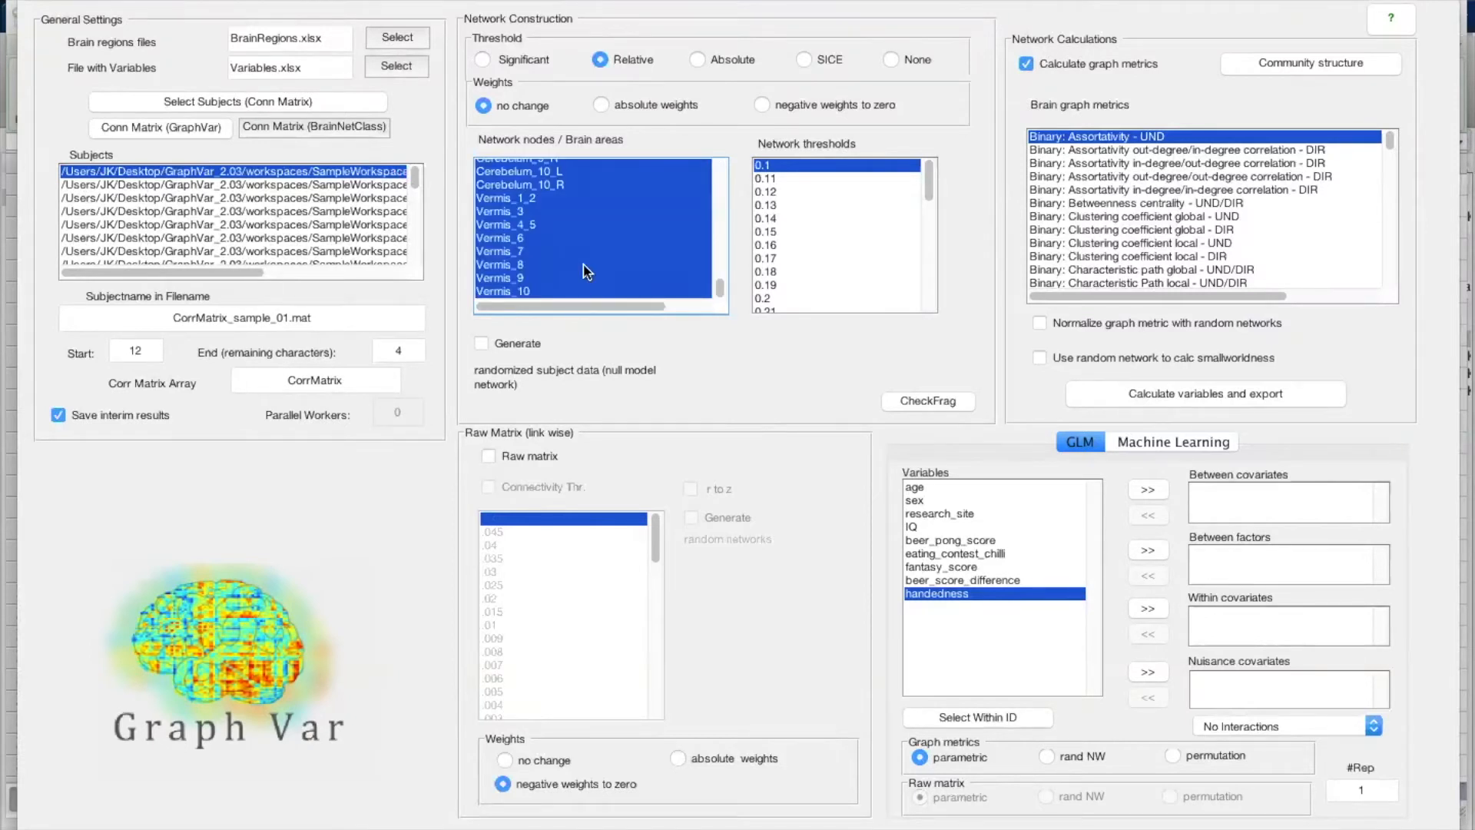
scroll(587, 272, up, 20)
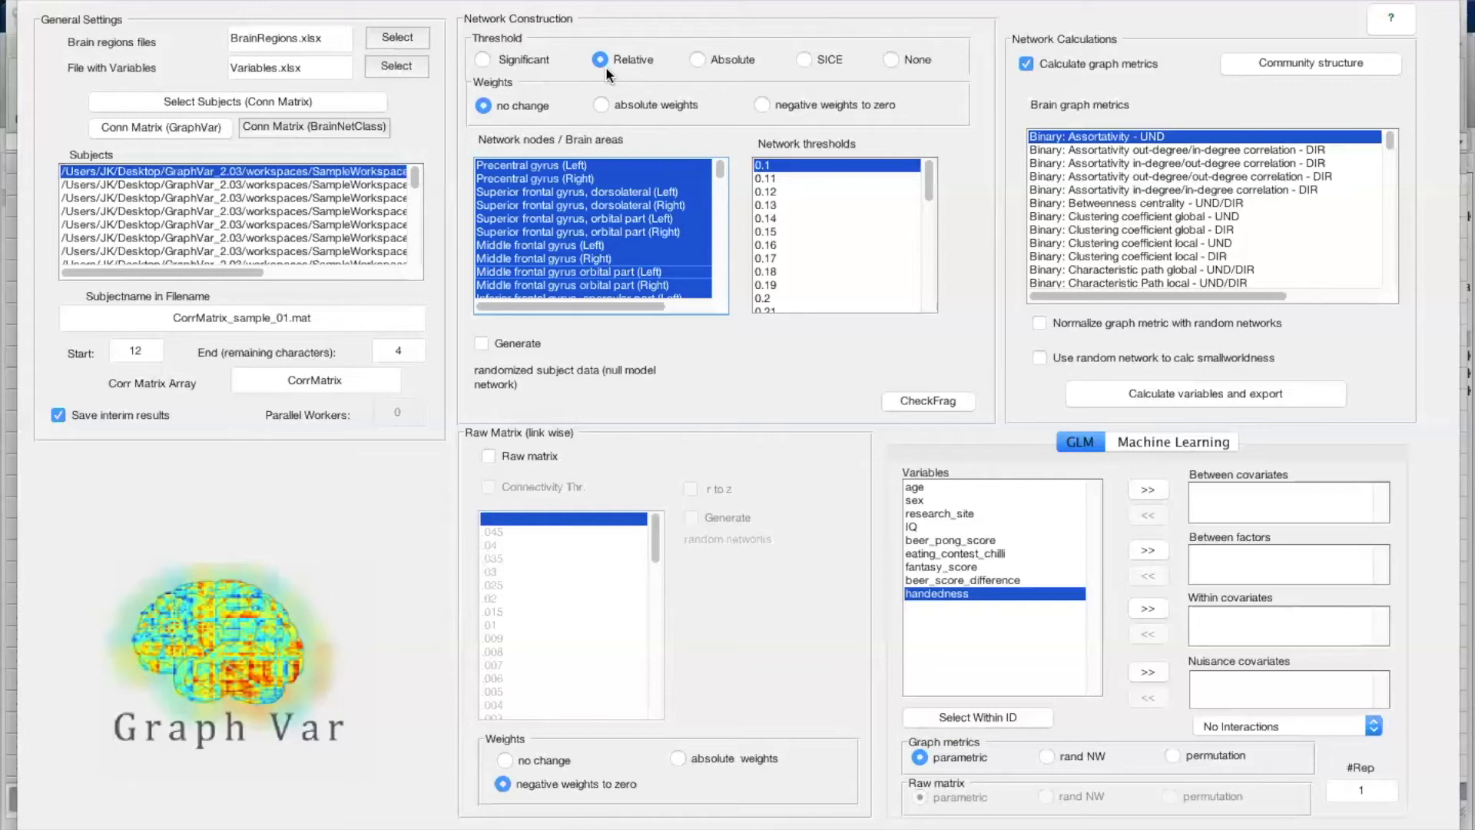
Step: Switch to MATLAB, examine the rows of the CorrMatrix variable, and return to GraphVar
key(ctrl+Up)
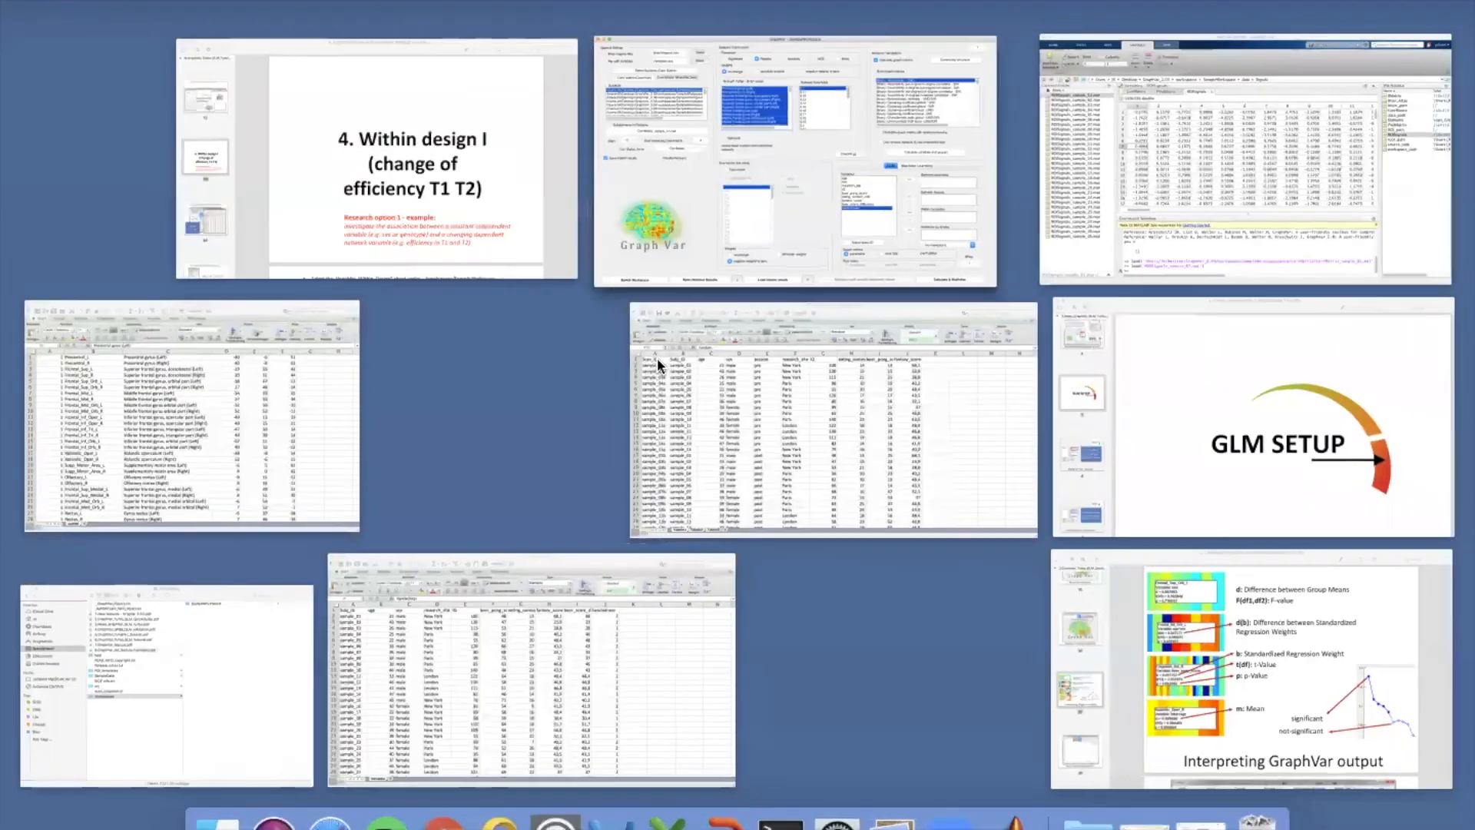
click(1218, 160)
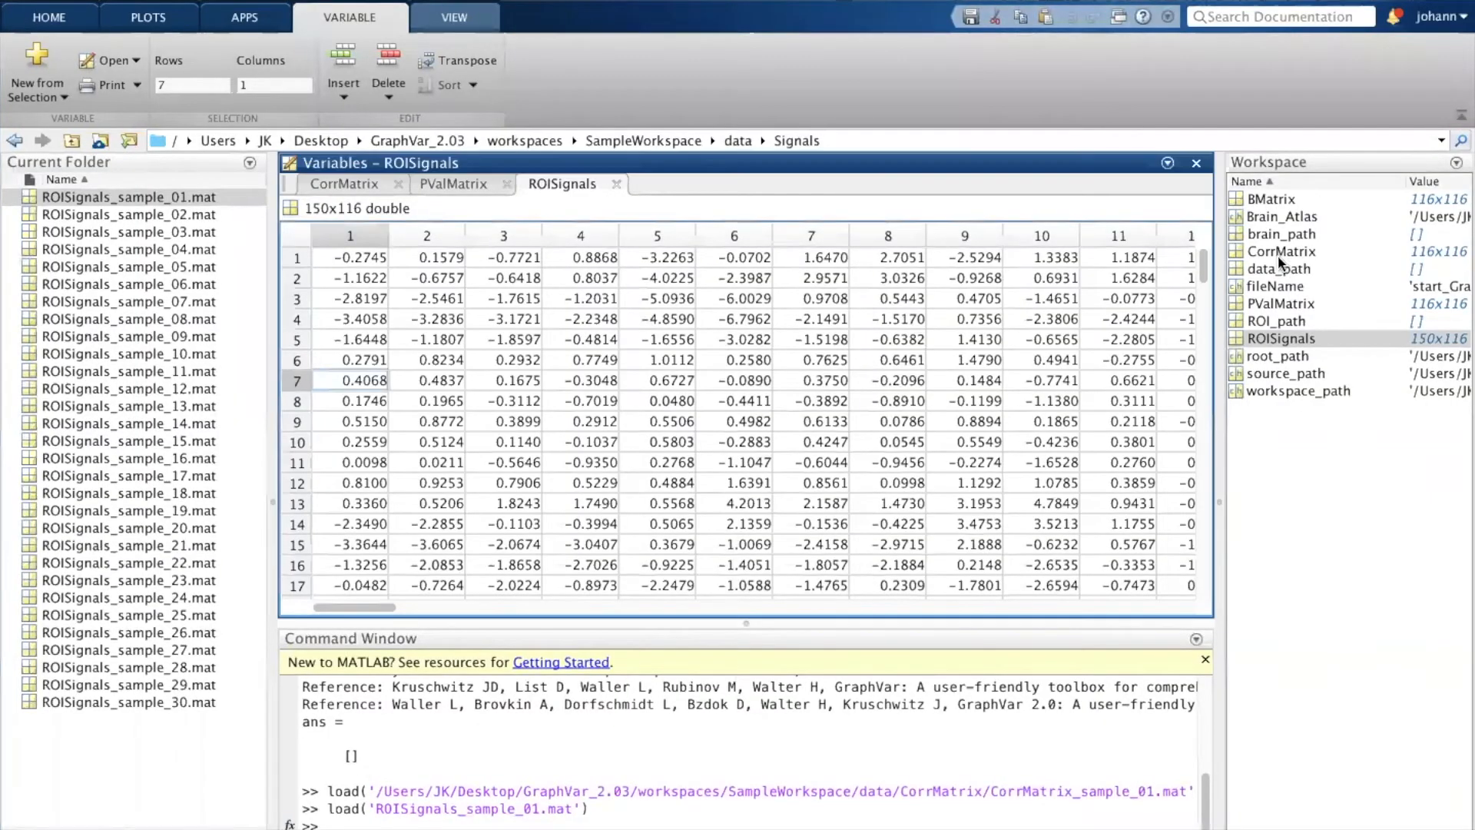
double_click(1276, 251)
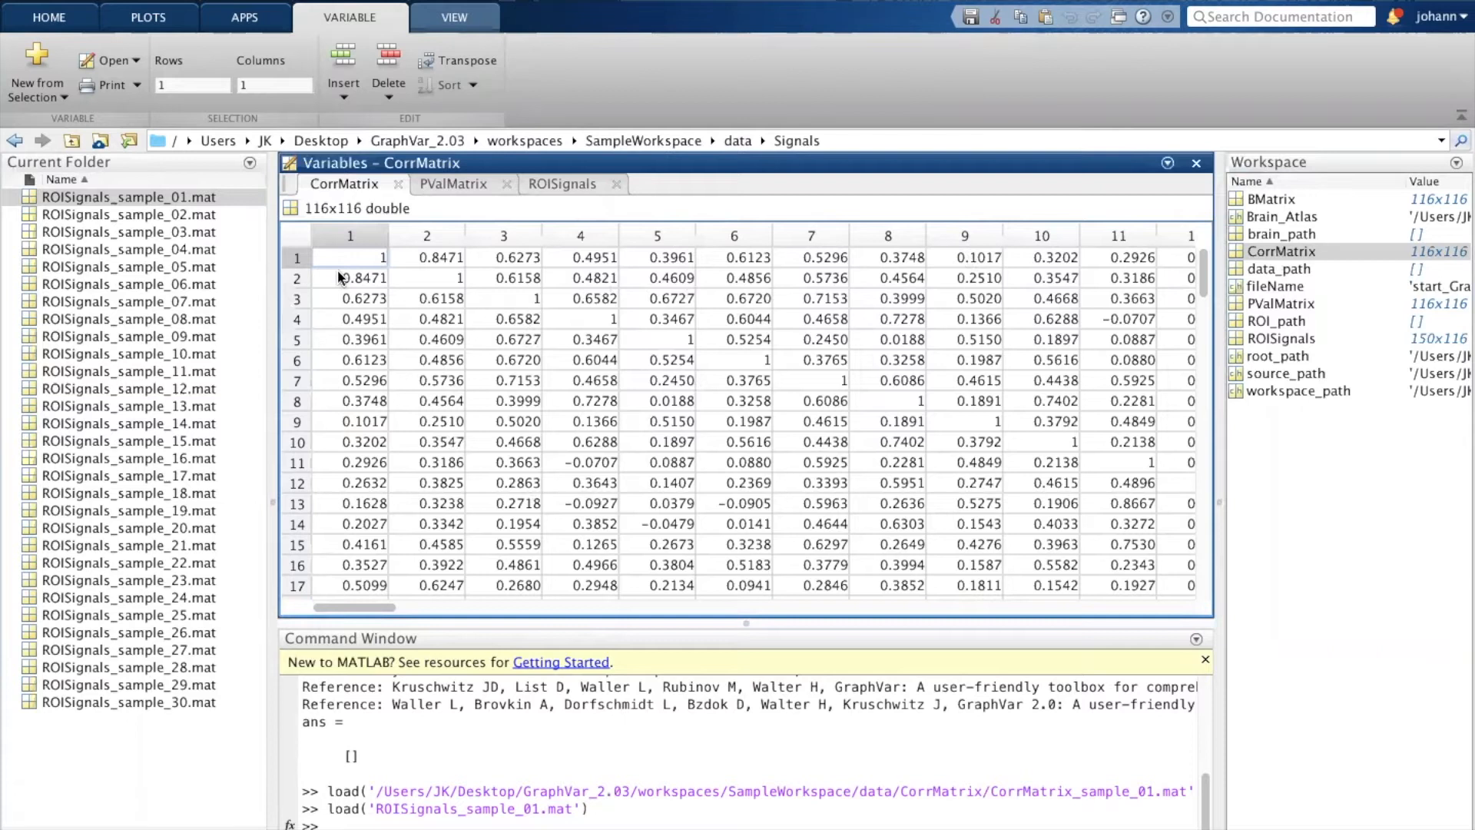
scroll(586, 367, down, 12)
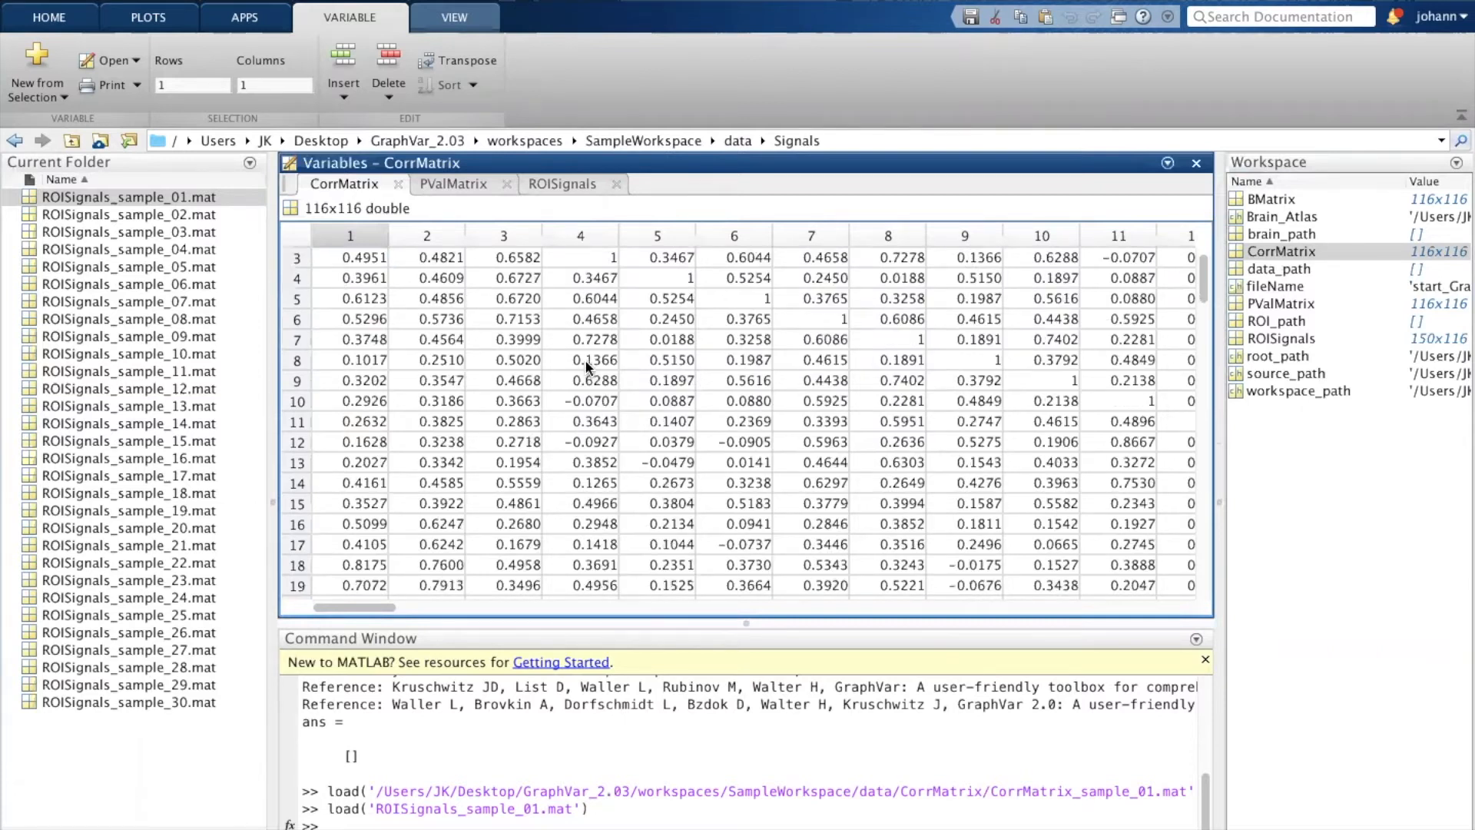
scroll(587, 366, down, 3)
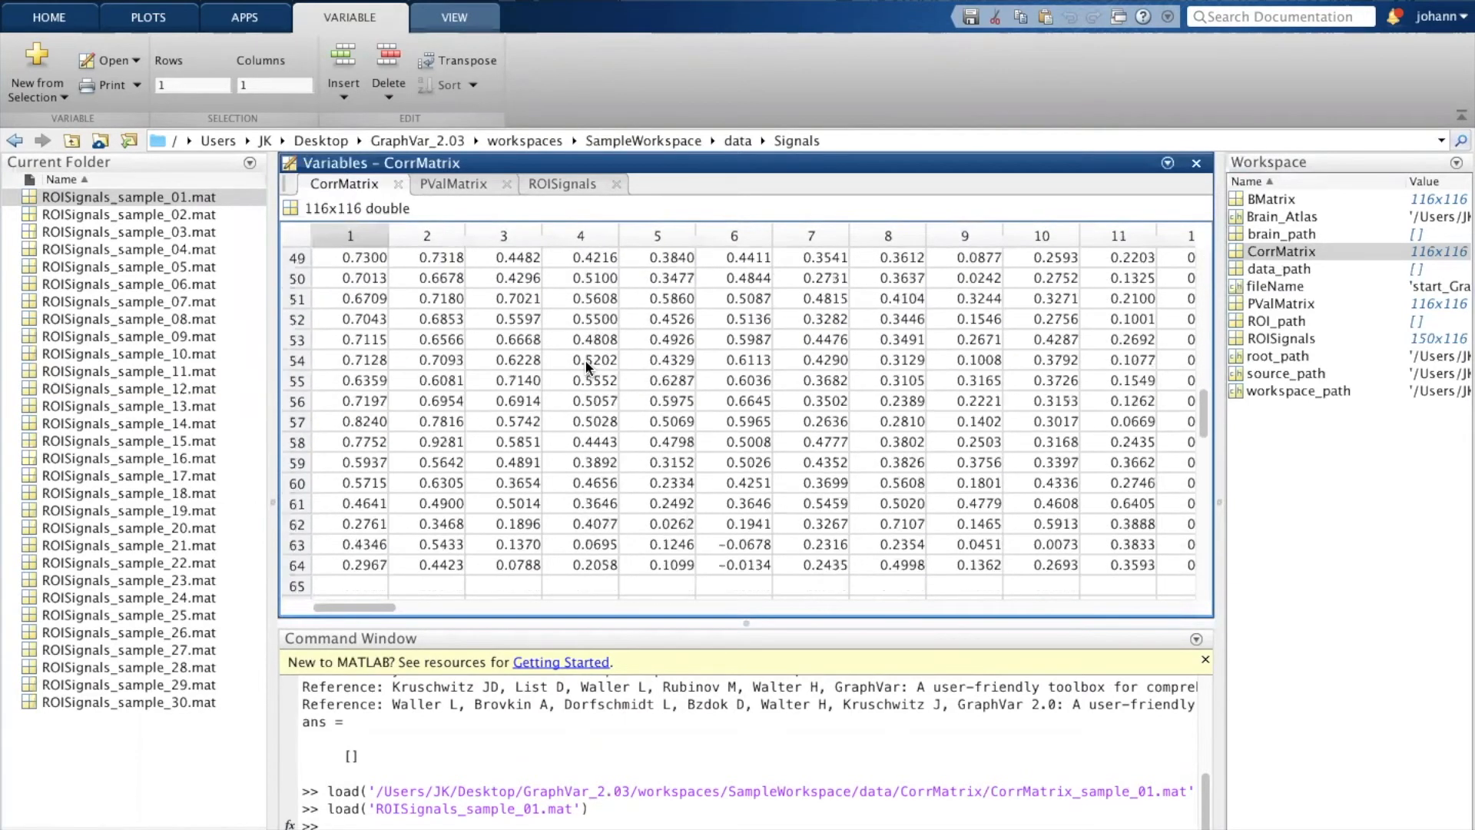
scroll(587, 366, up, 15)
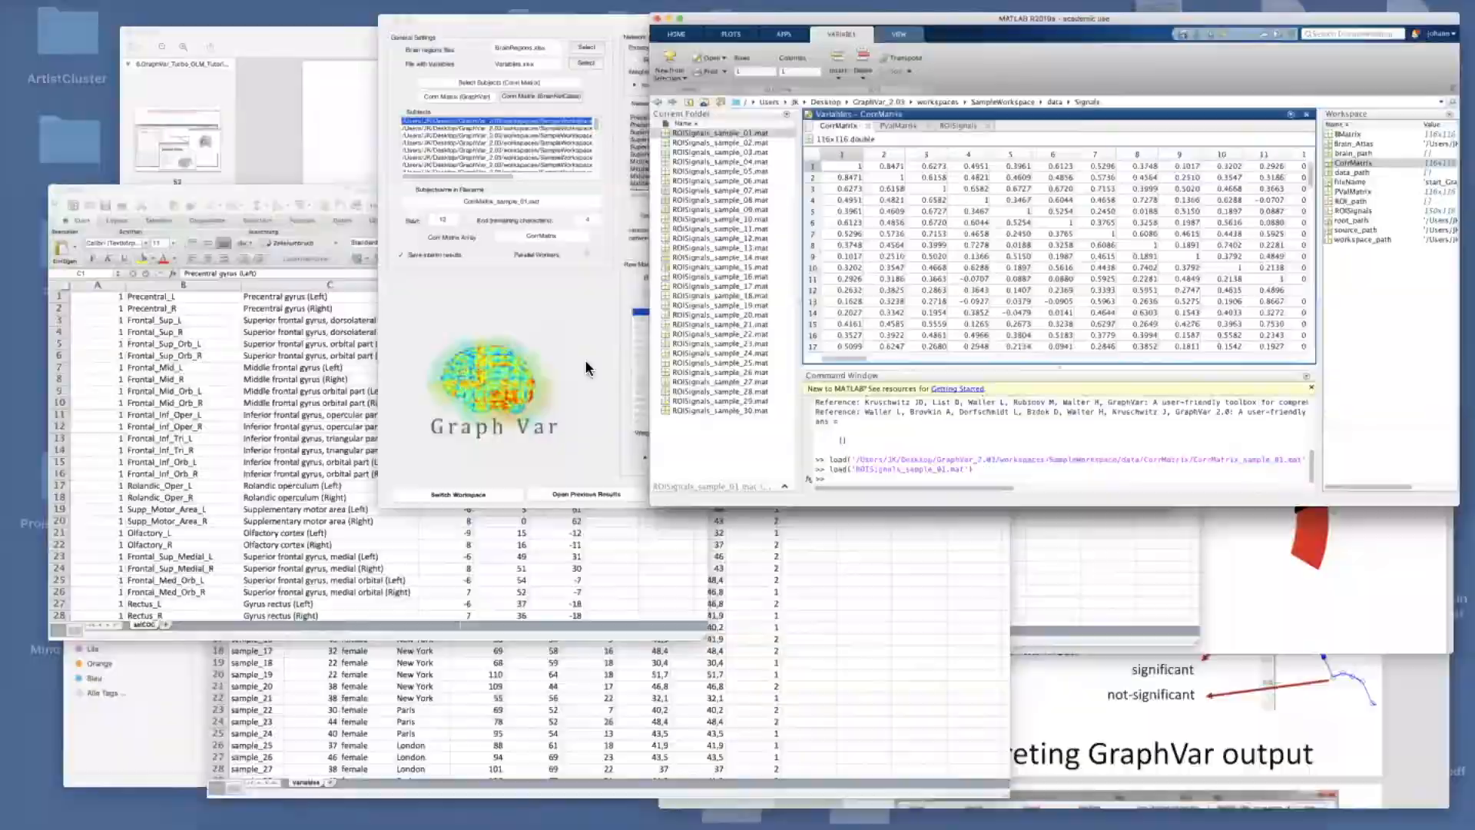
key(ctrl+Up)
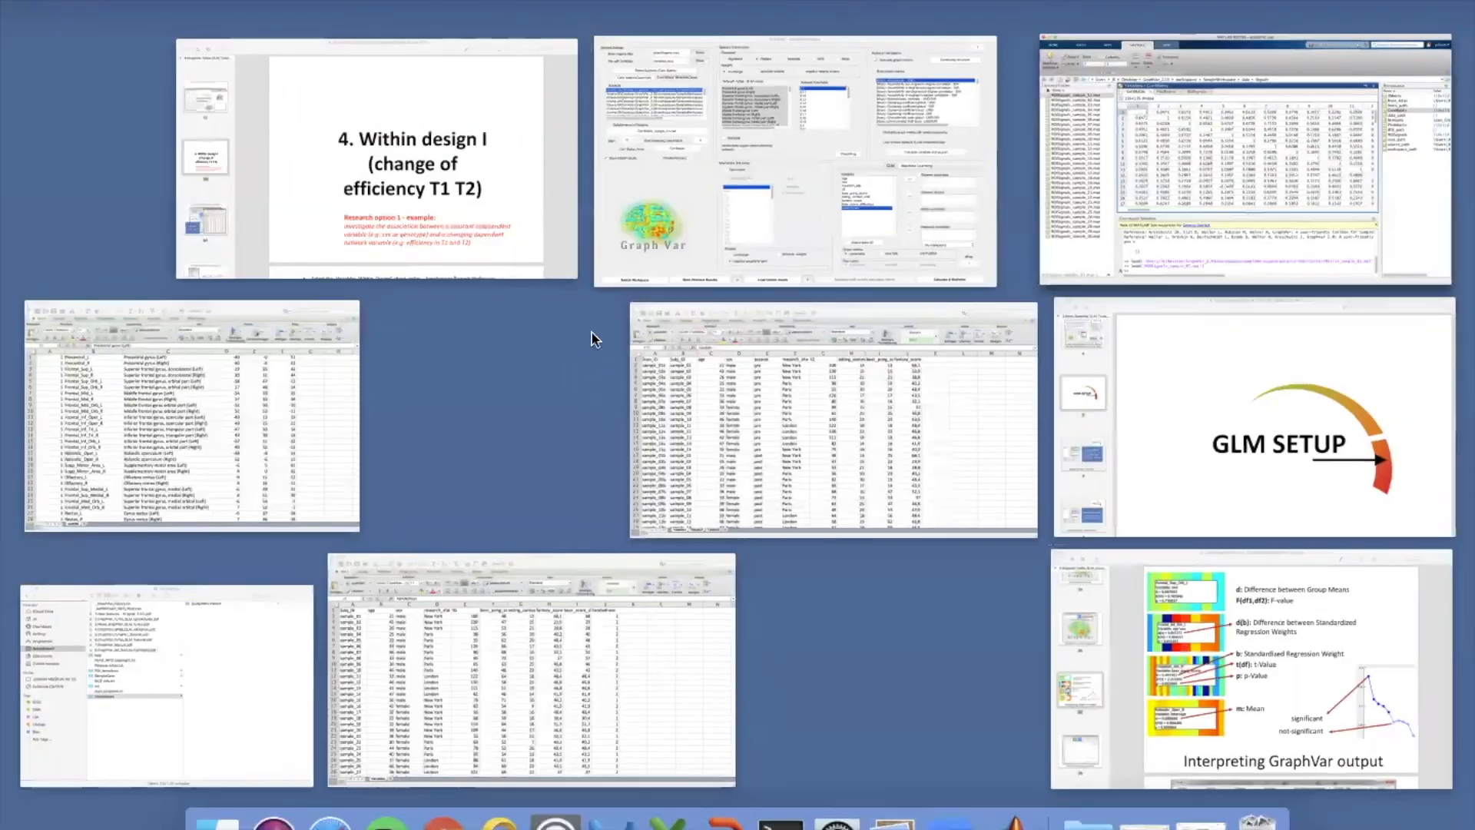
click(722, 191)
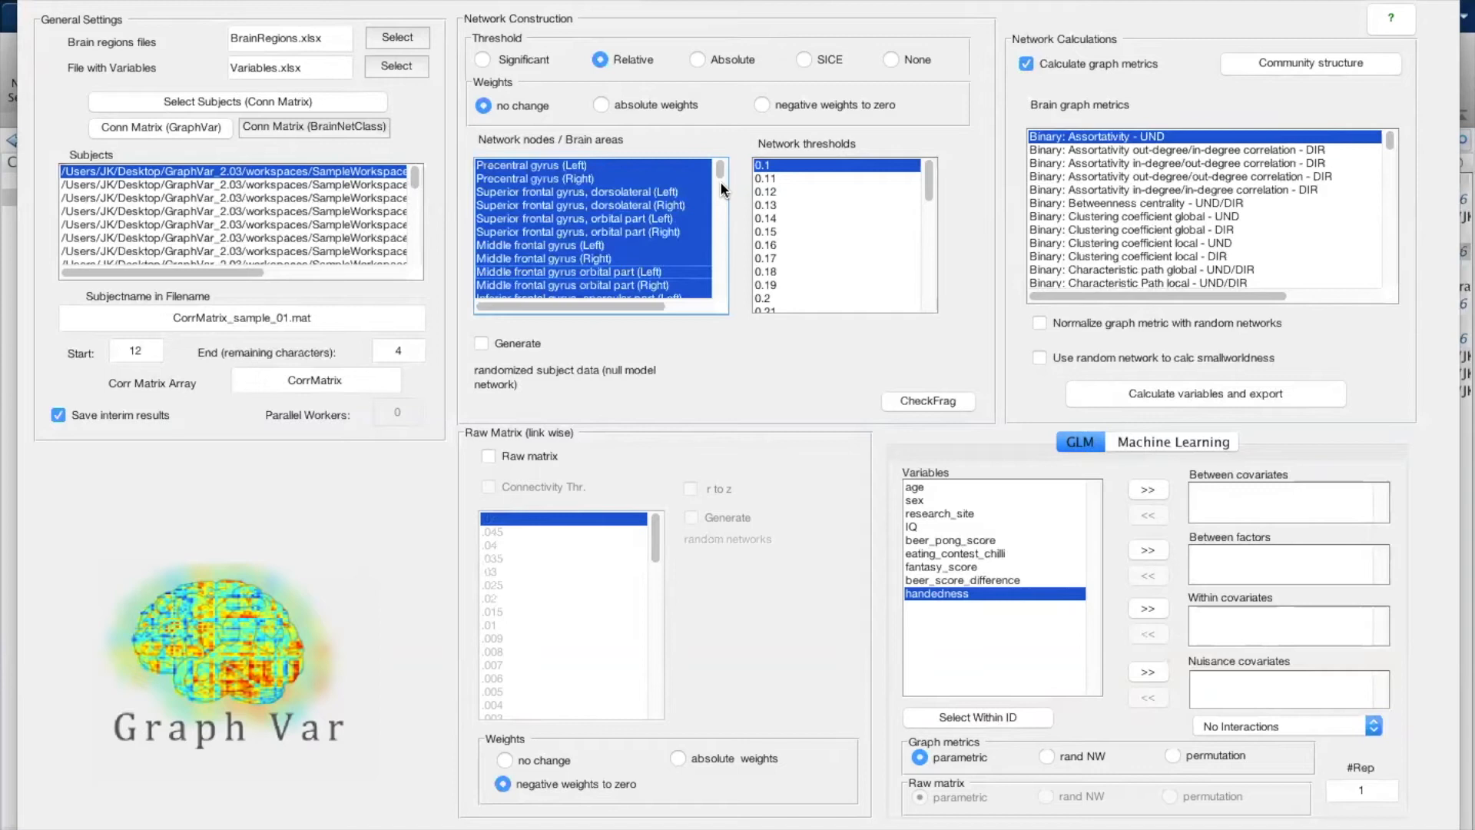
Step: Try selecting the network threshold range 0.1 to 0.16, and then the range 0.15 to 0.17
click(785, 165)
drag(782, 171, 776, 245)
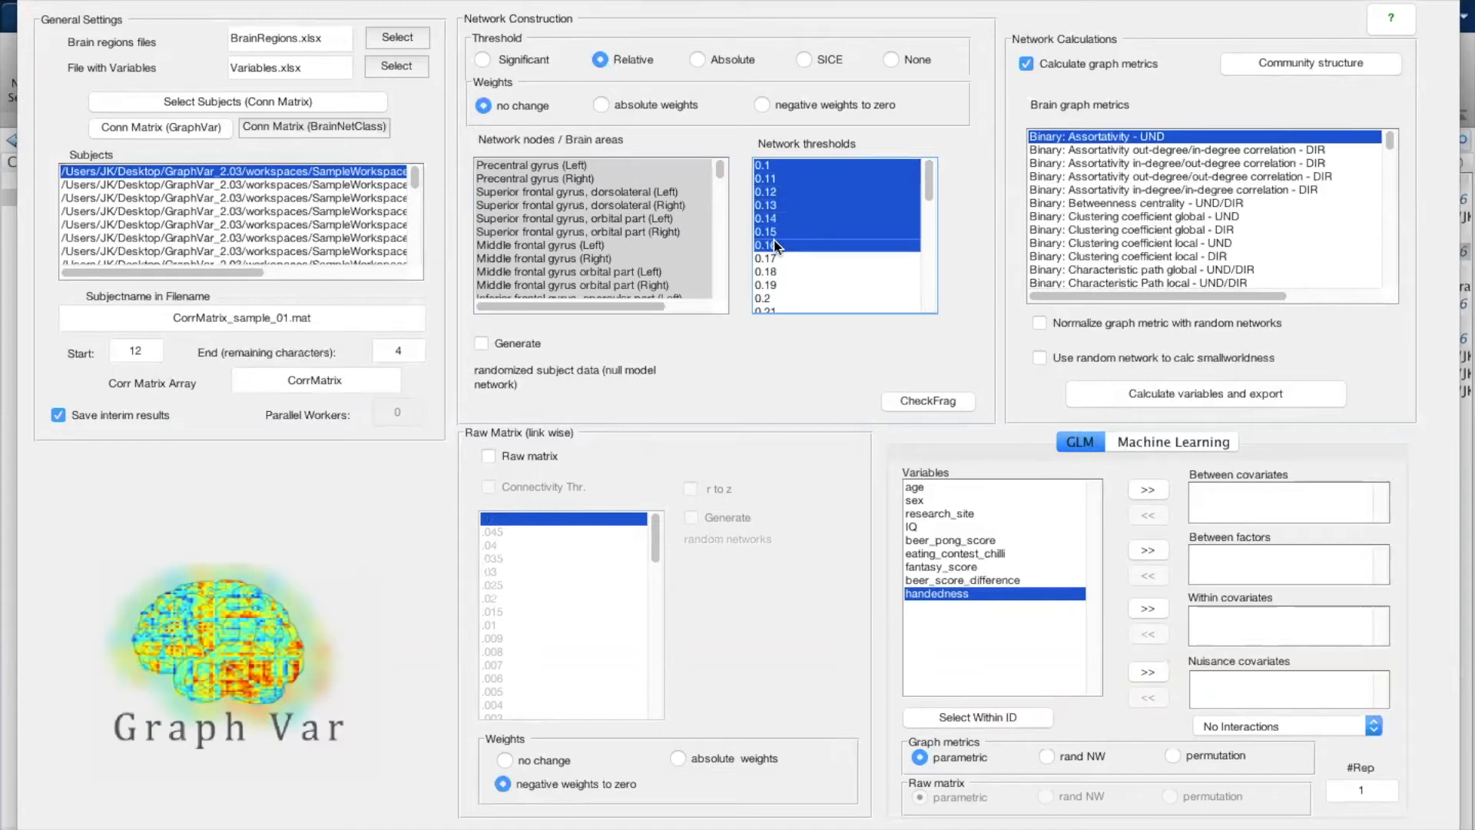
click(776, 245)
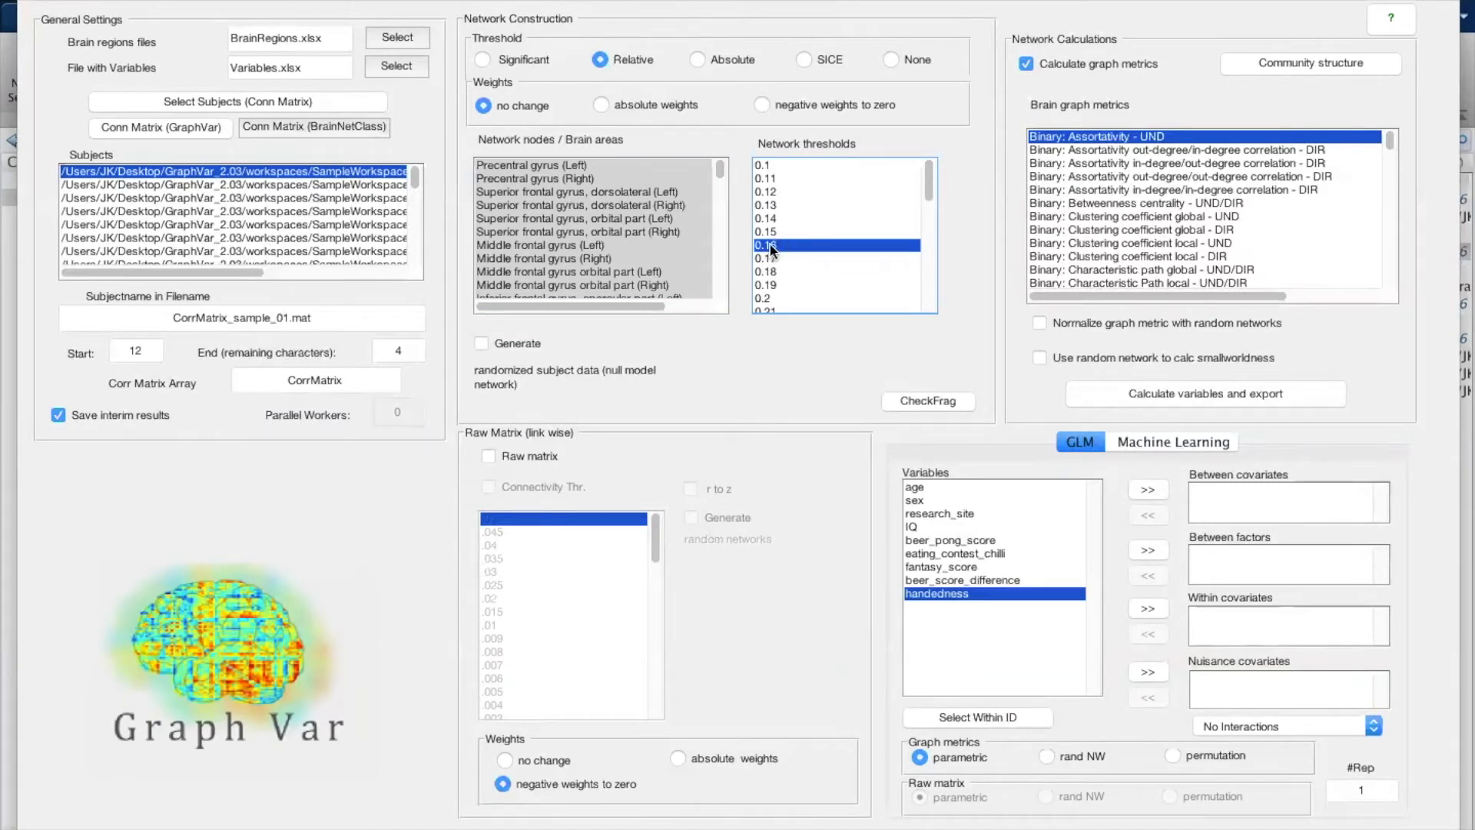
click(771, 228)
shift+click(775, 245)
shift+click(770, 258)
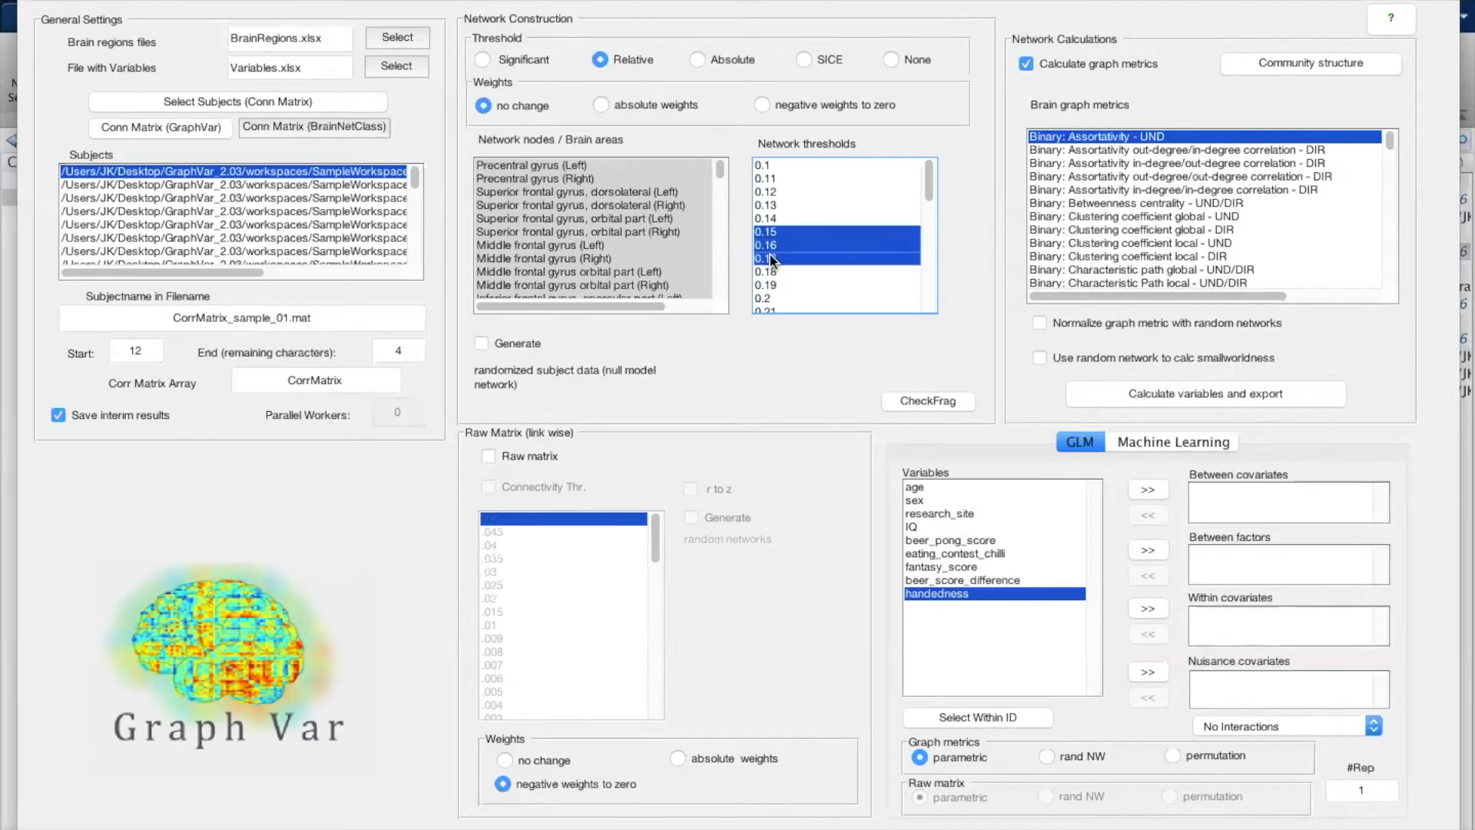
Step: Try selecting the full range of relative network thresholds from 0.1 to 0.5
click(776, 166)
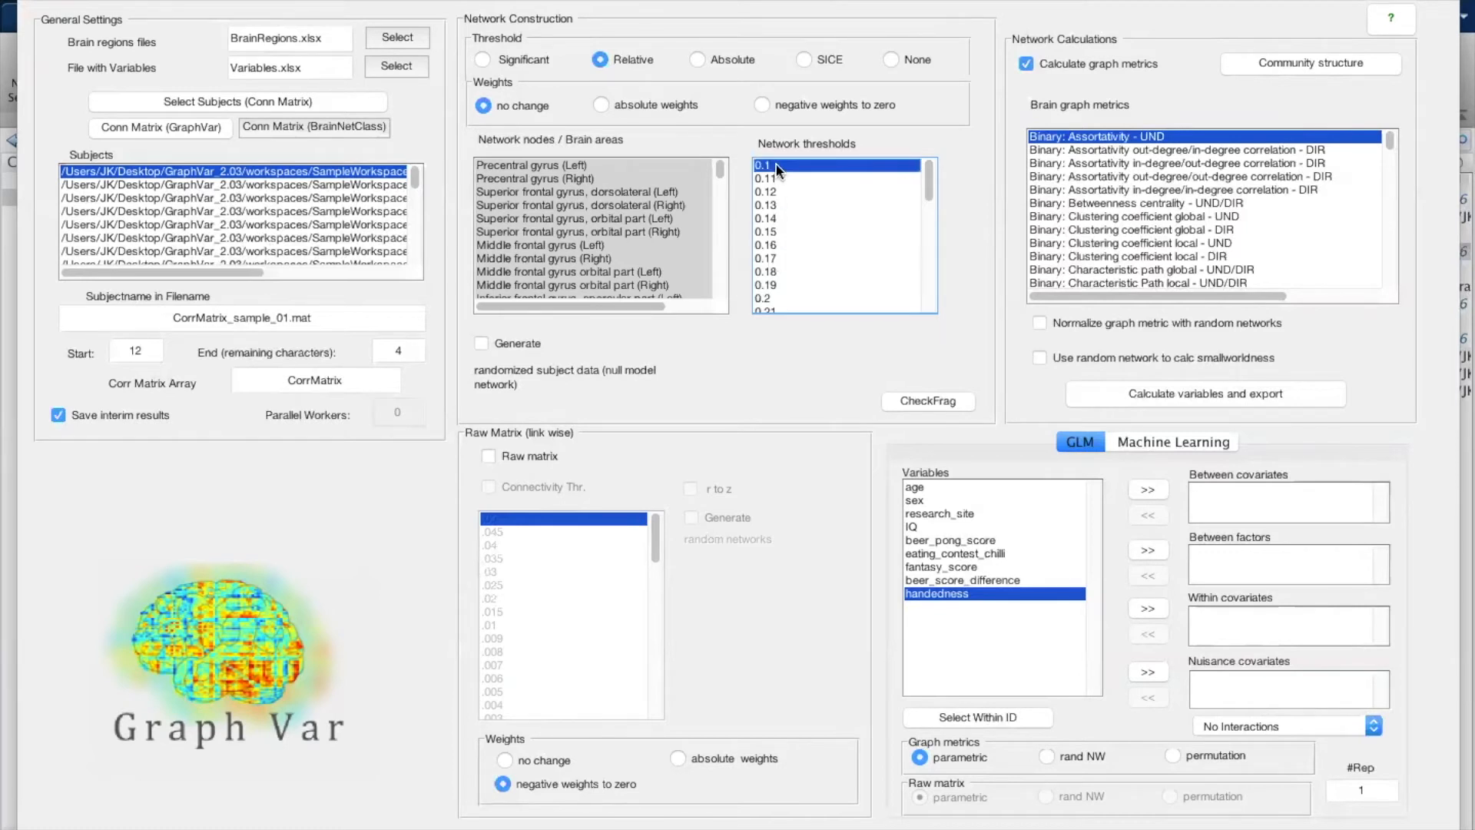
key(shift+End)
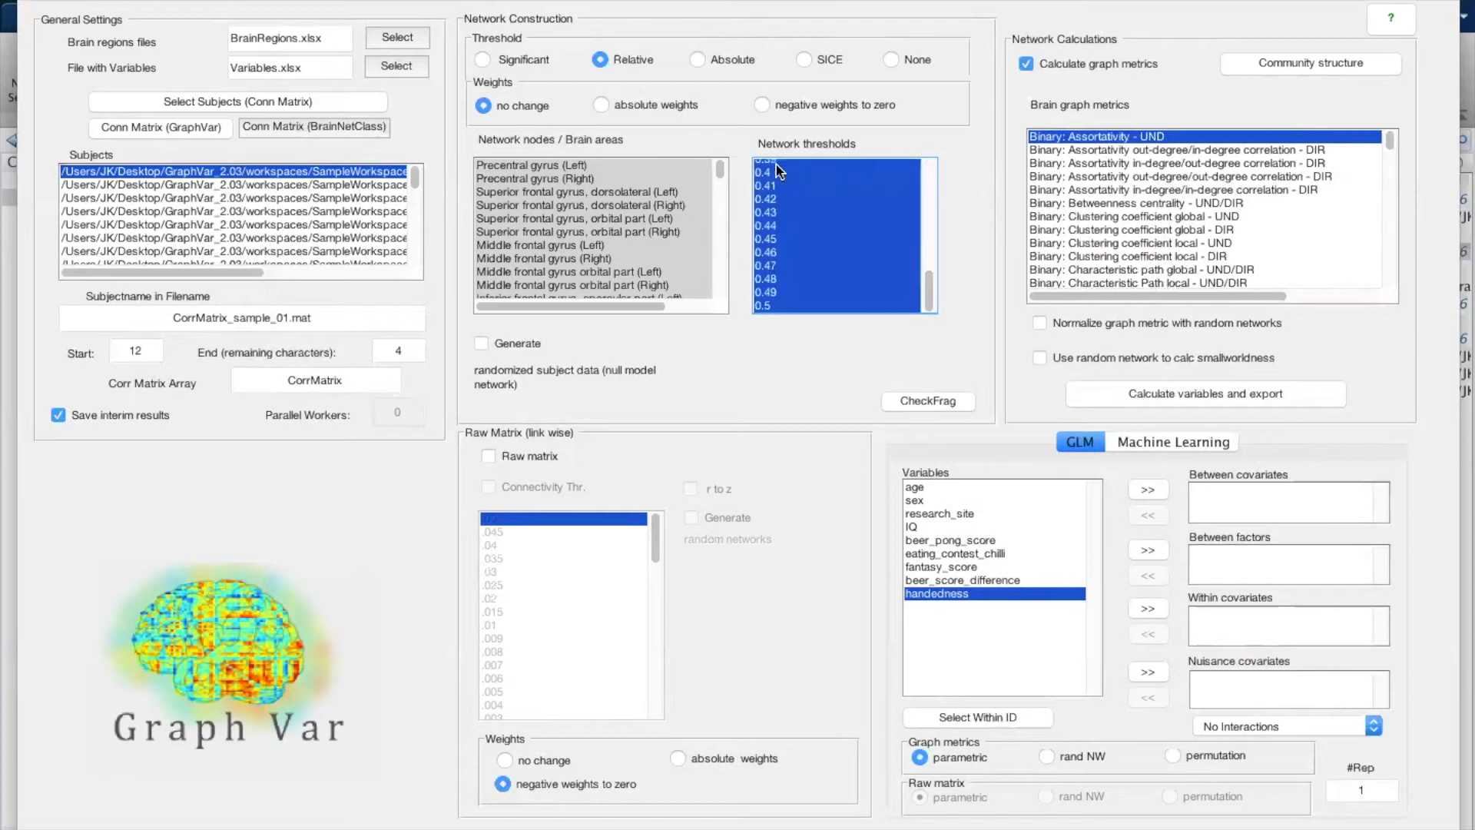
scroll(812, 233, up, 1)
scroll(812, 232, up, 9)
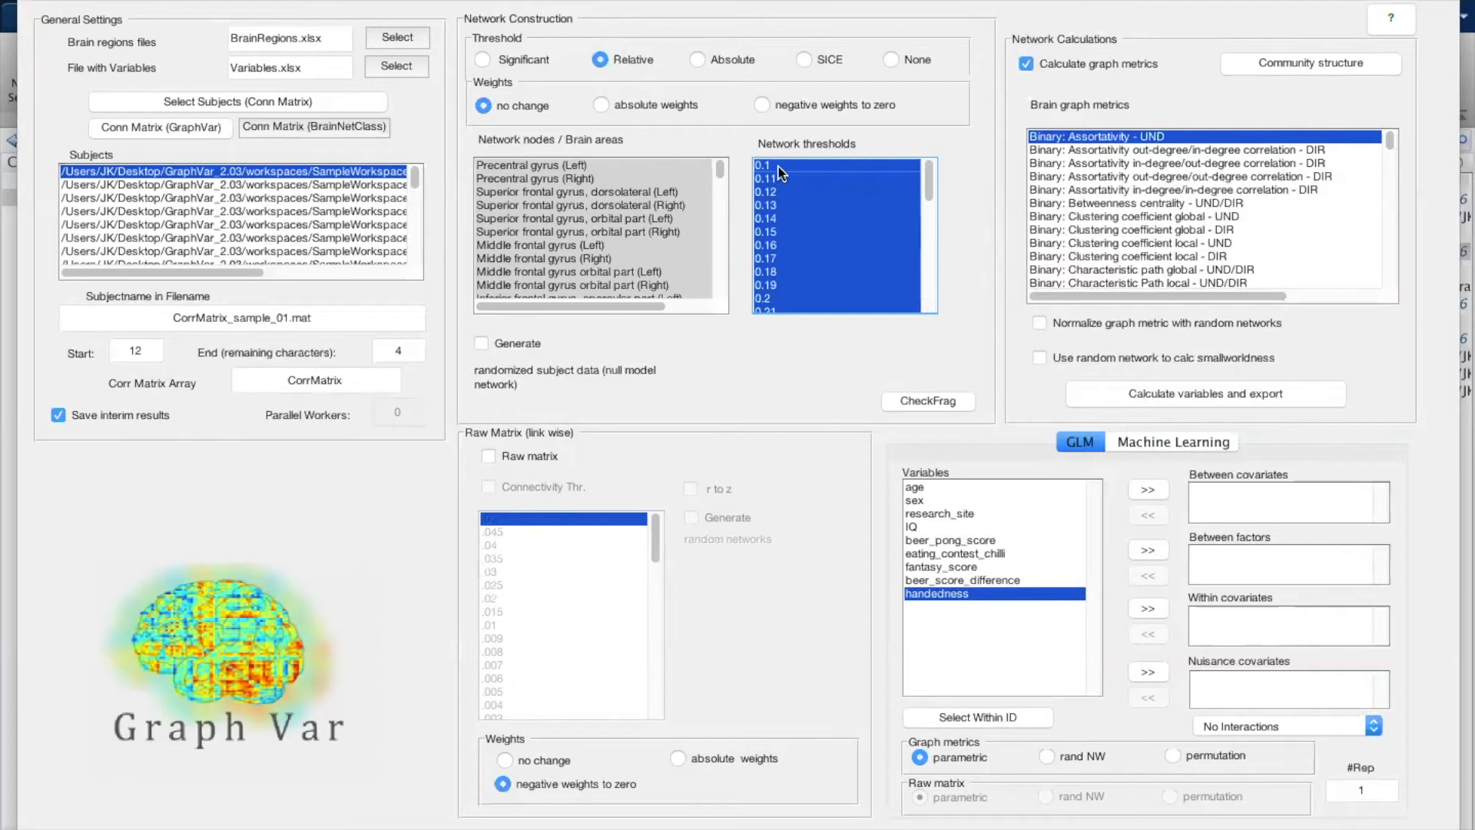
scroll(776, 304, down, 10)
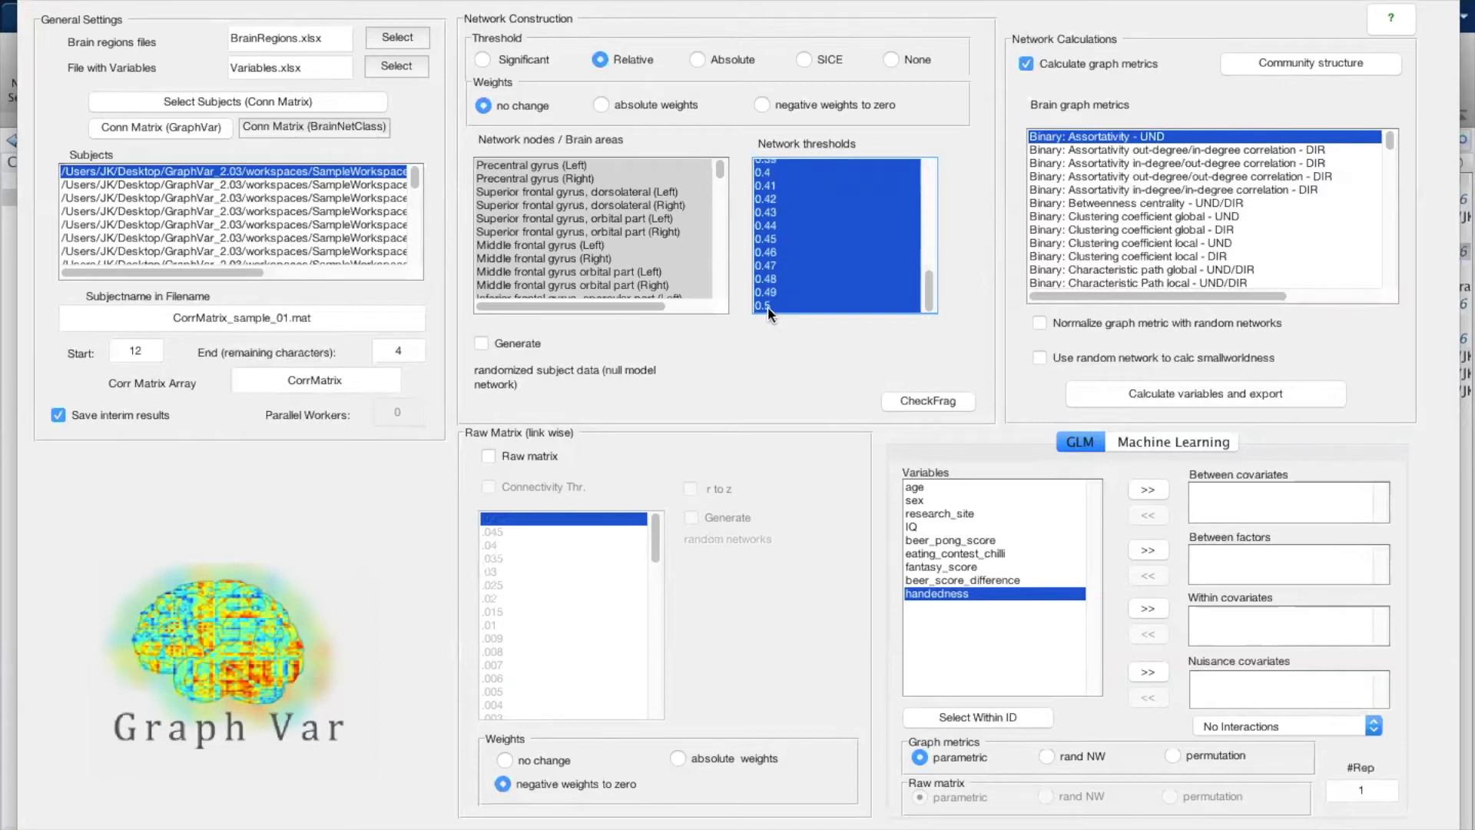
Step: Try selecting the separate network thresholds 0.1, 0.12 and 0.14, and then only 0.16
click(819, 246)
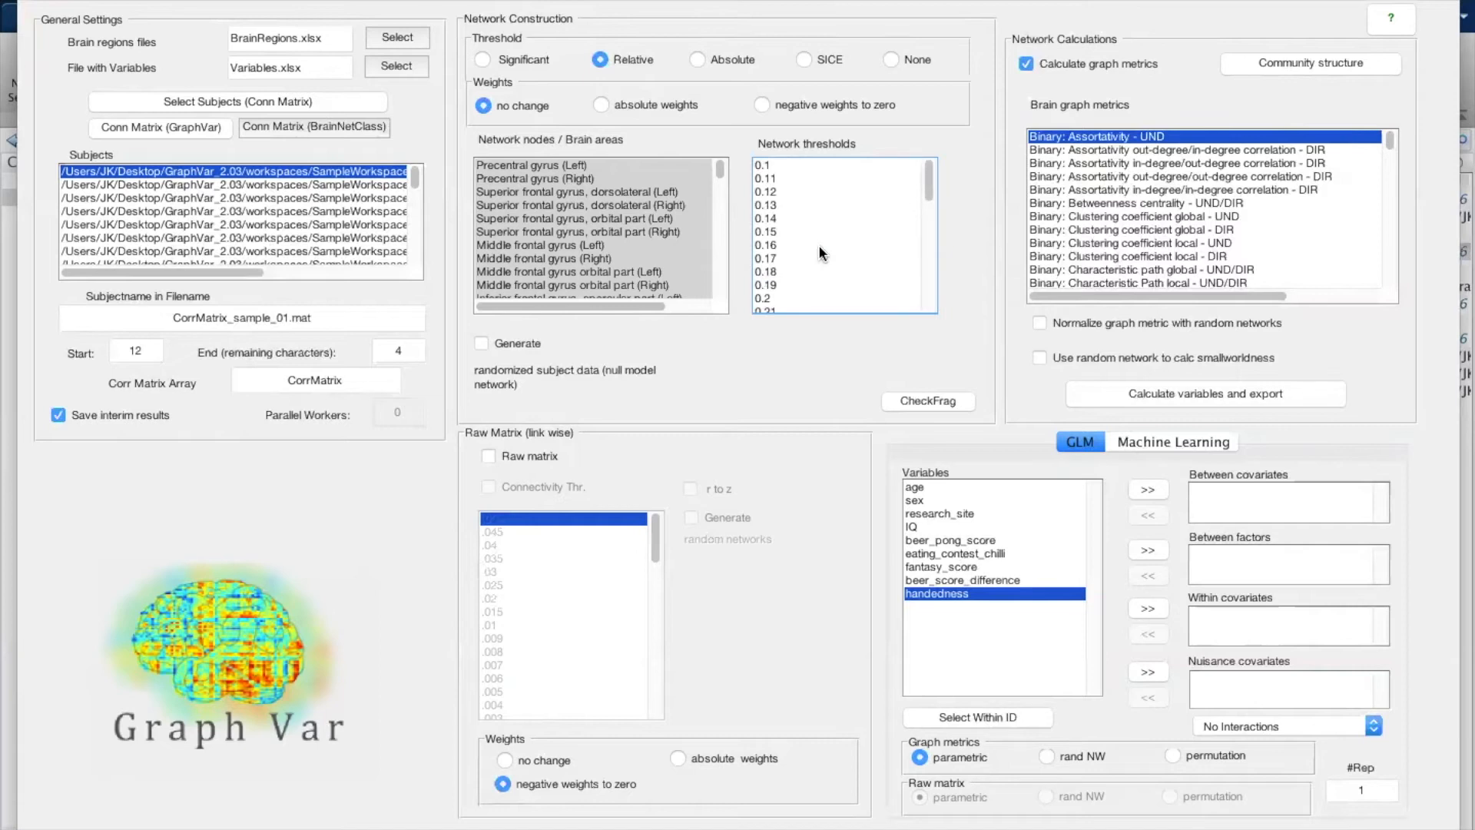
click(783, 163)
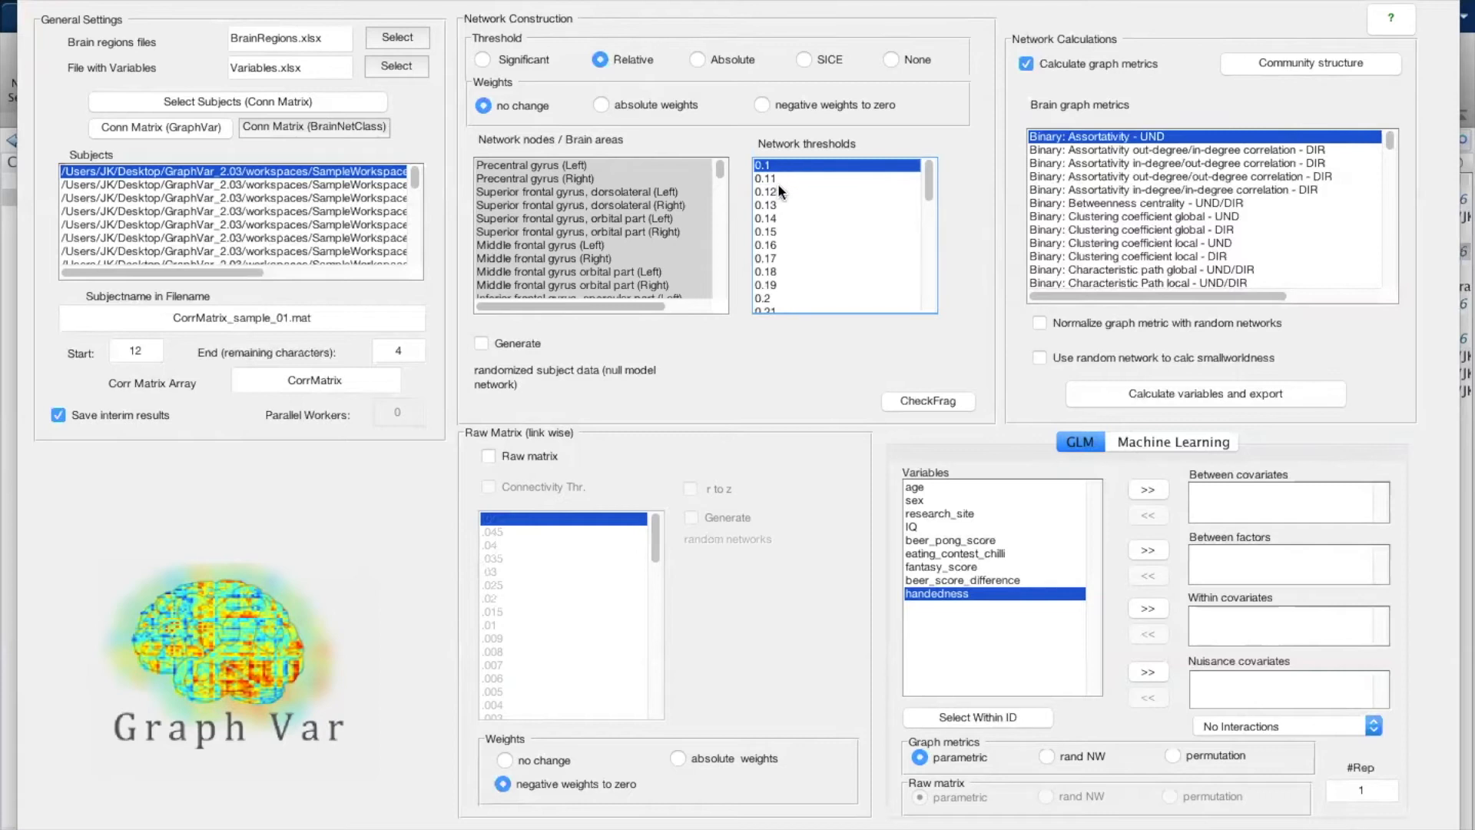
super+click(778, 192)
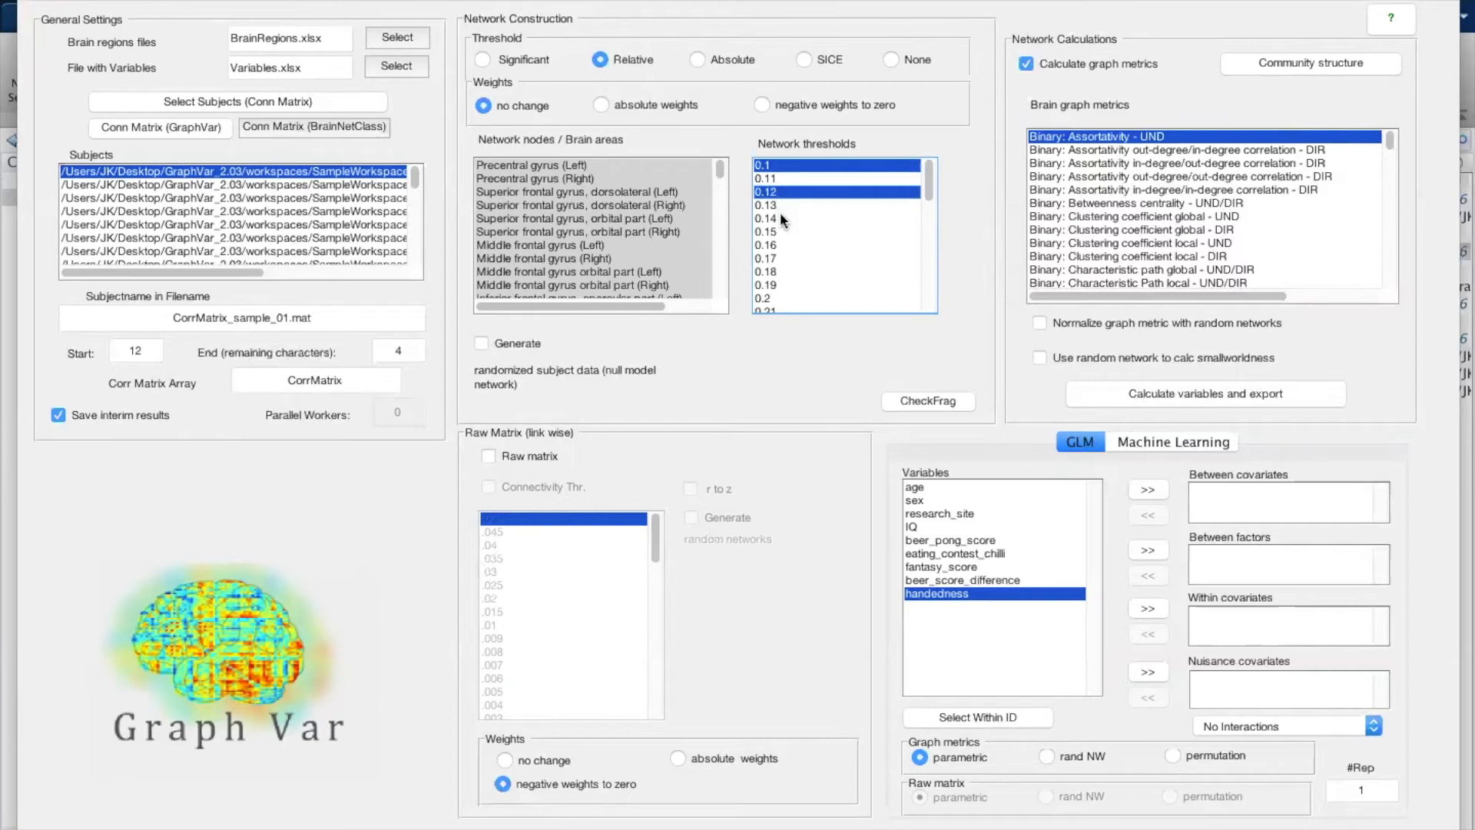
super+click(781, 215)
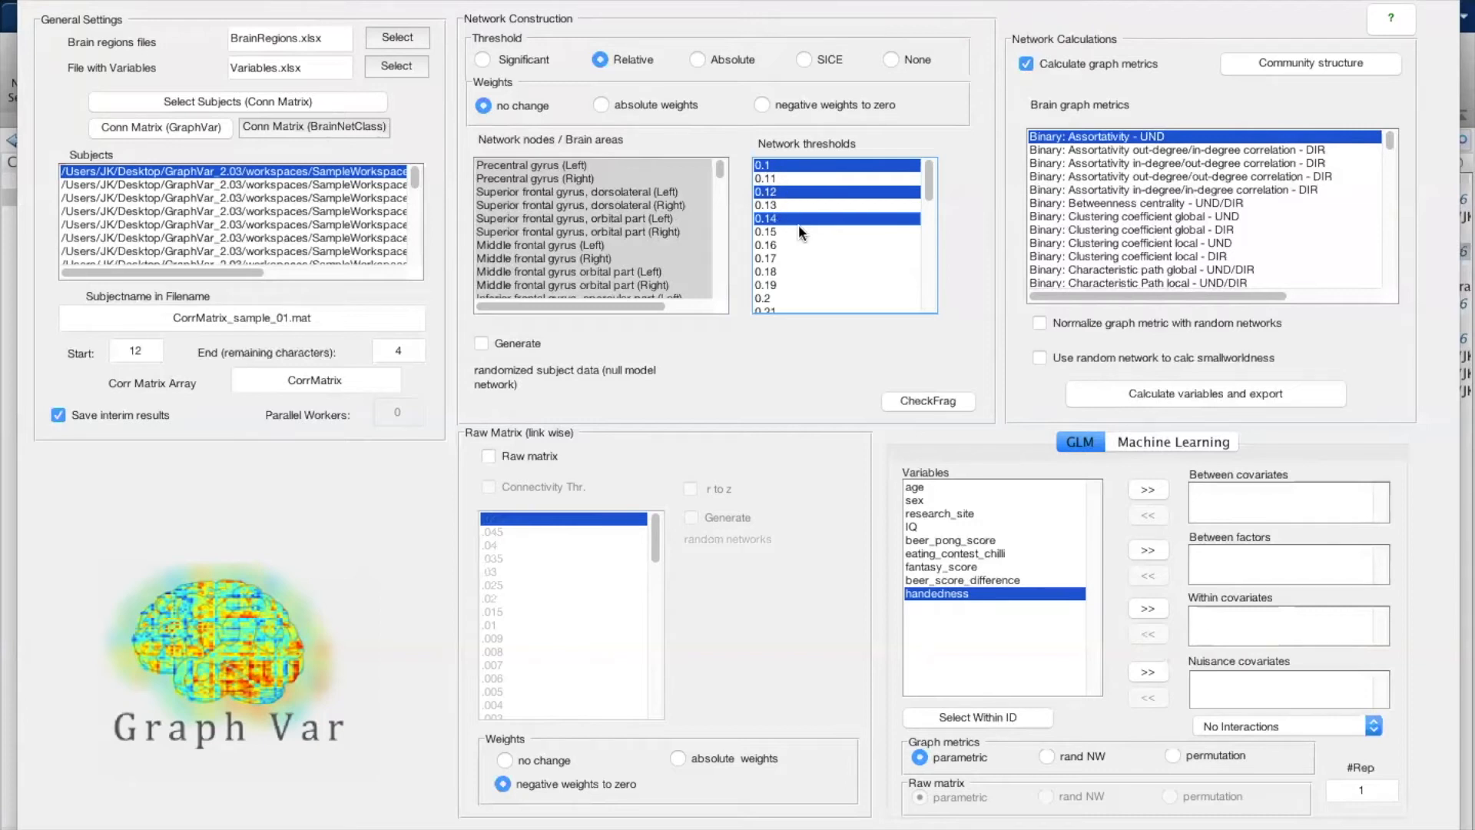
click(786, 244)
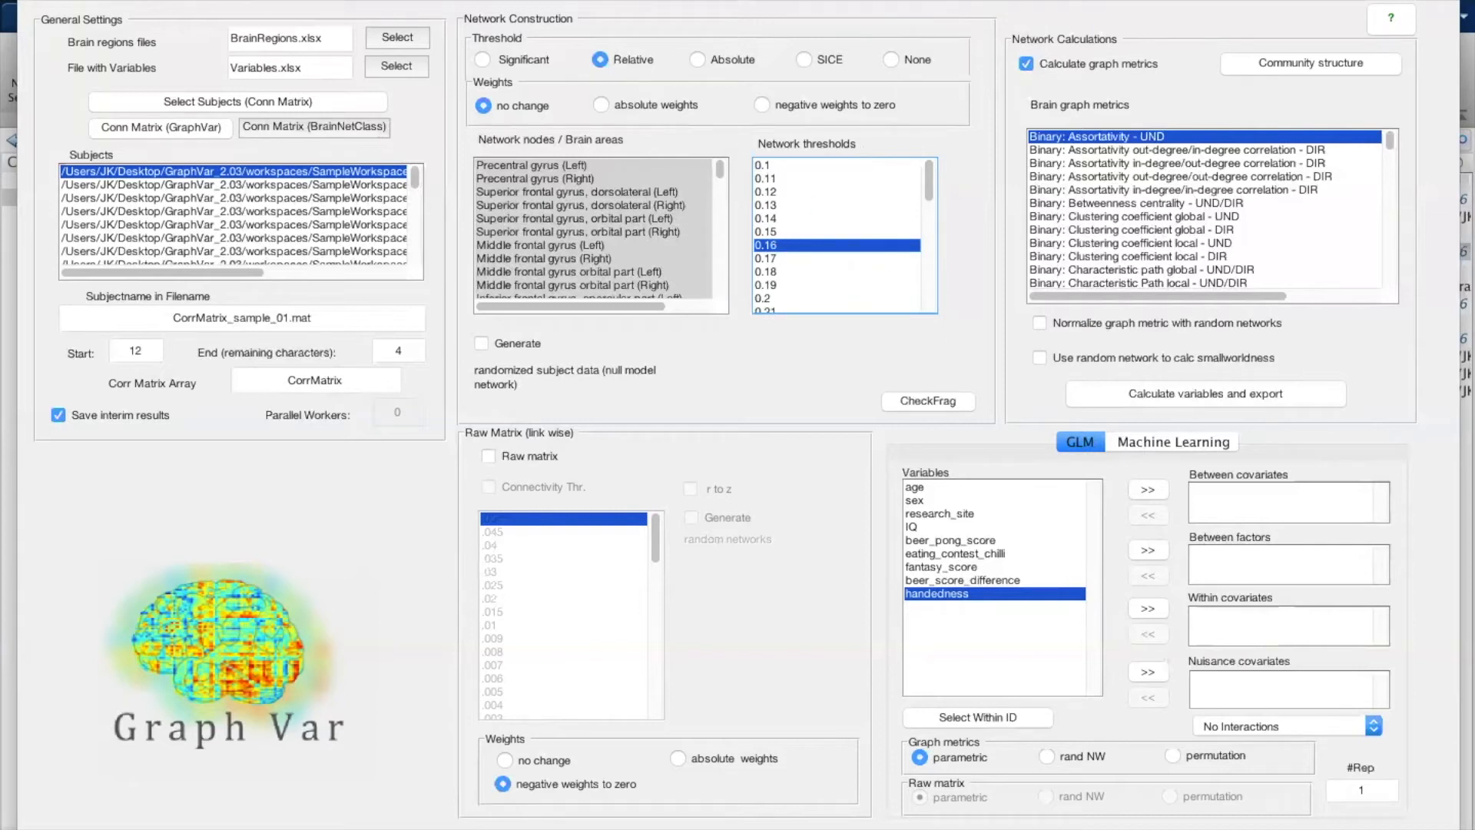
Step: Change the network threshold type to Significant, using PValMatrix as the field that holds the p-values
click(516, 58)
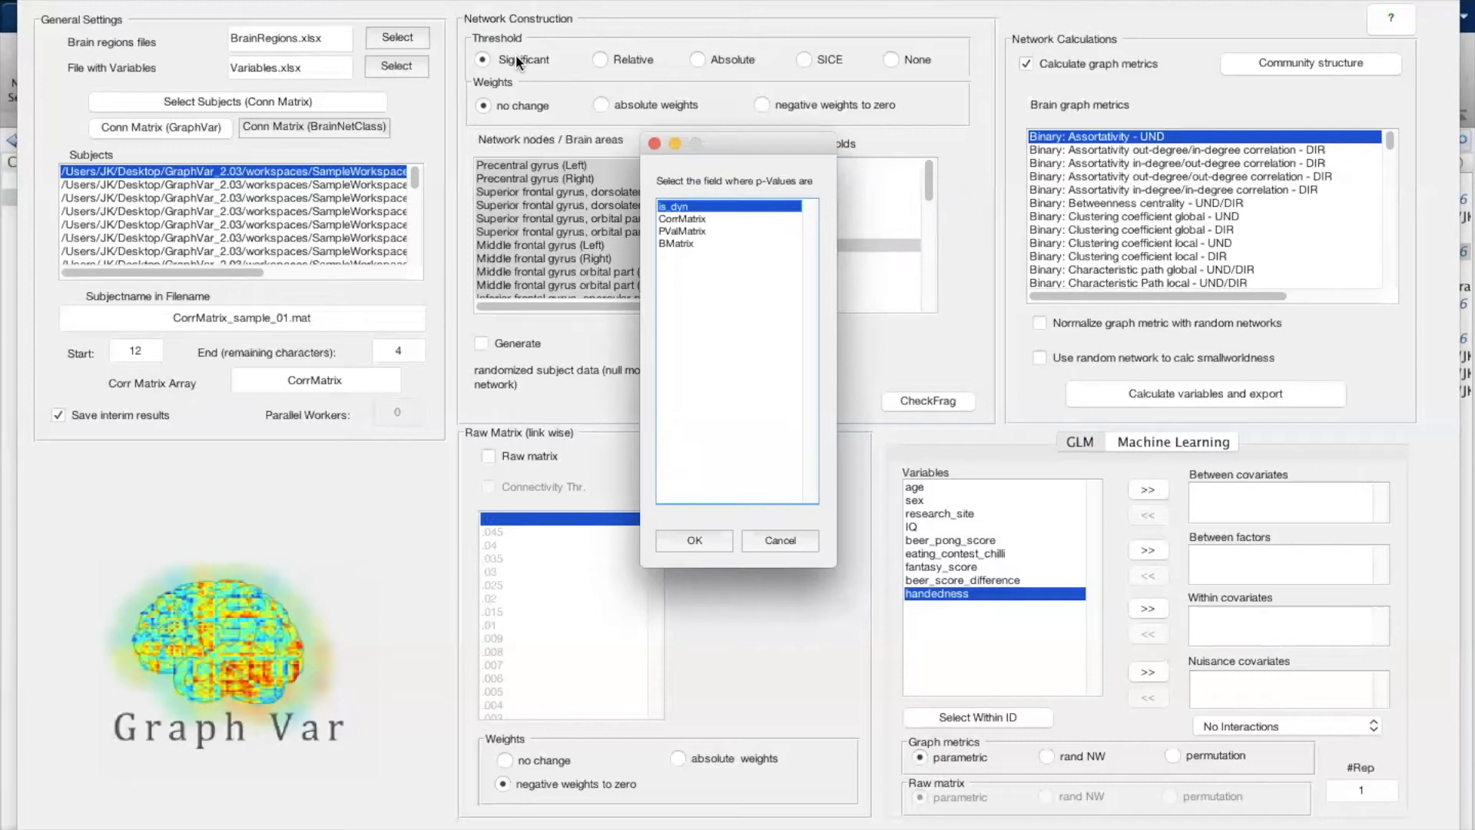
click(697, 231)
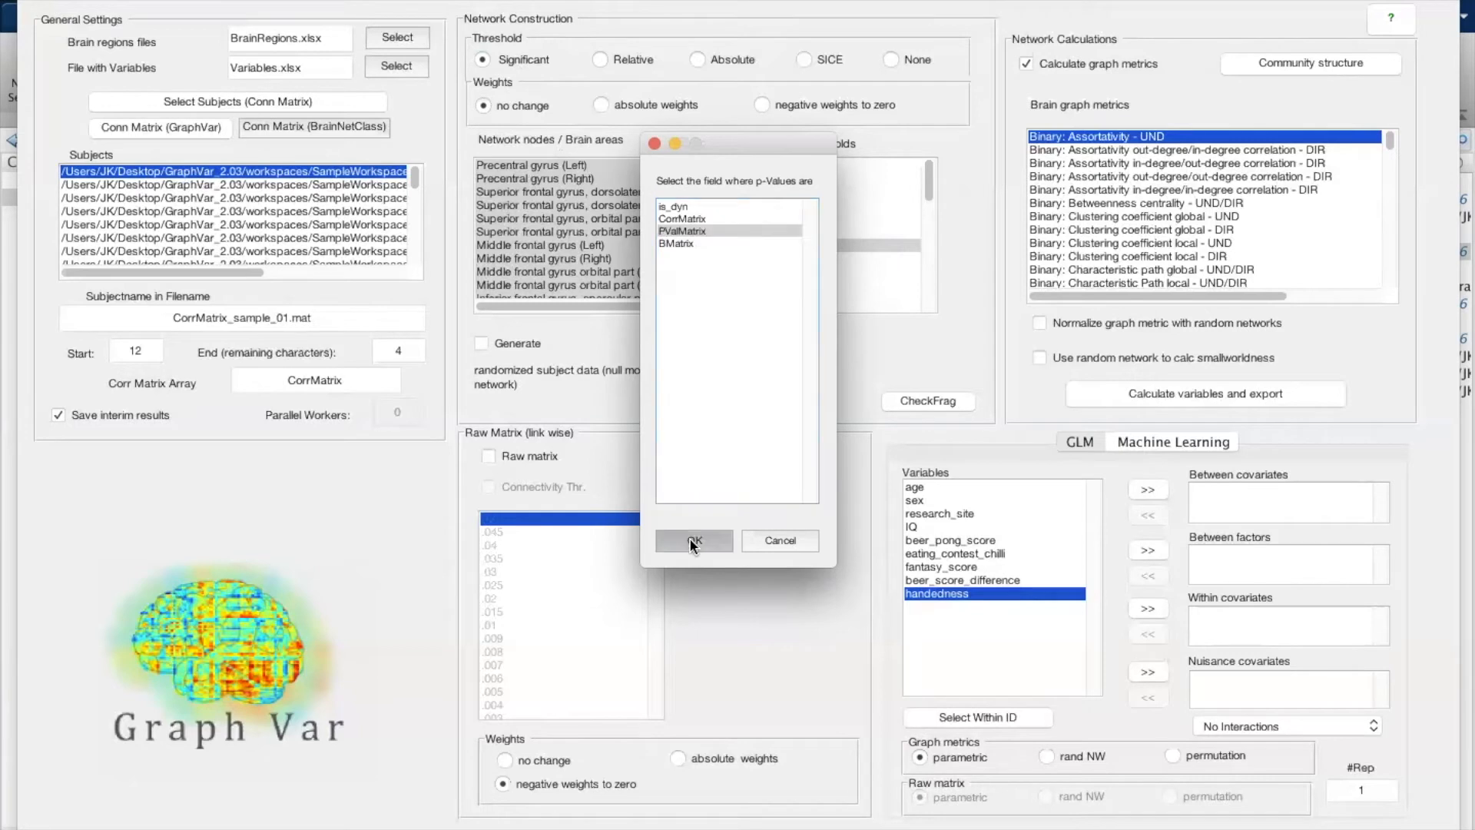
click(691, 542)
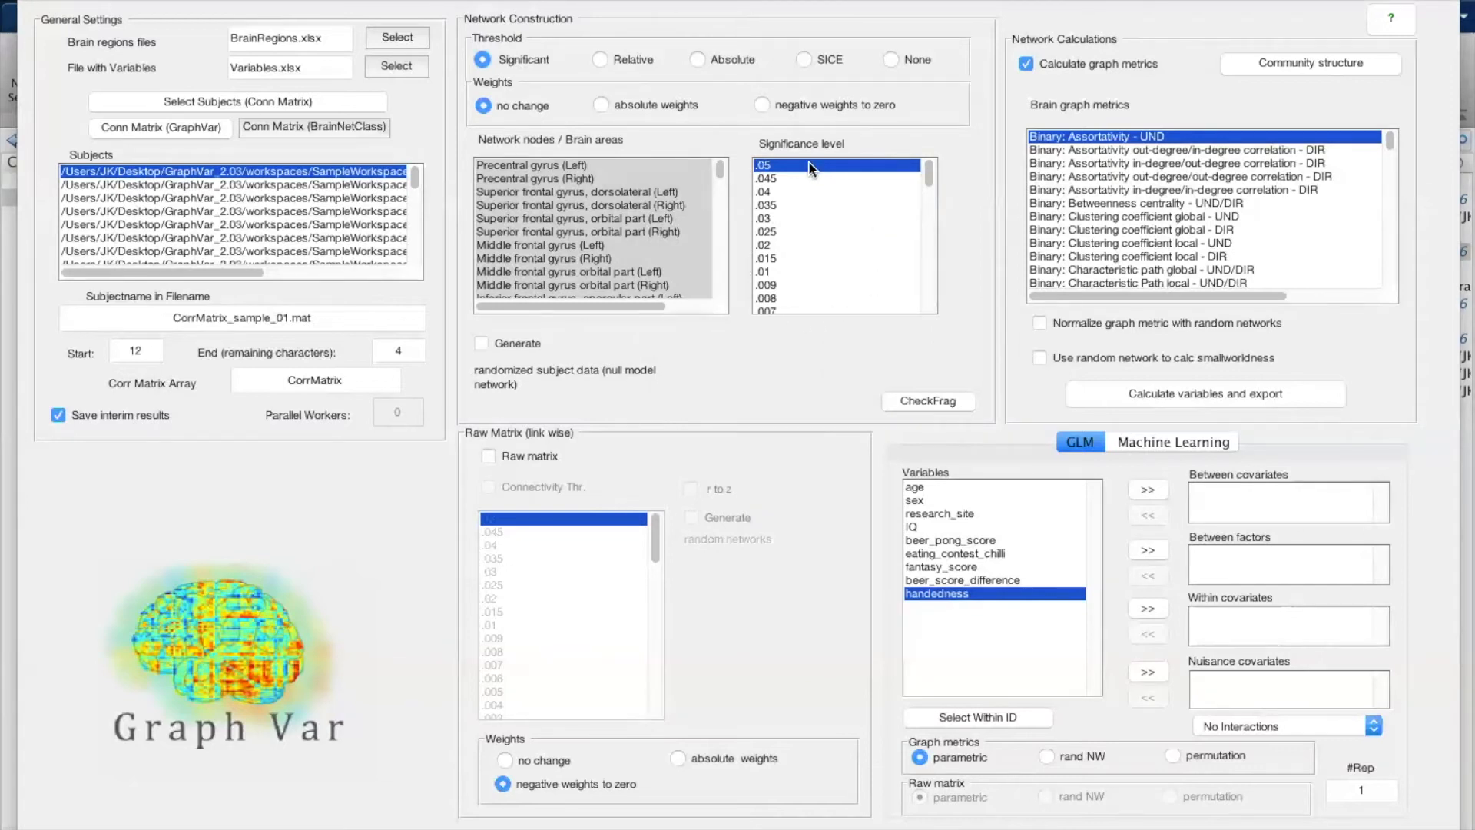
Step: Set the significance level for network construction to .01 and look through the list of available levels
click(777, 190)
click(768, 164)
click(772, 272)
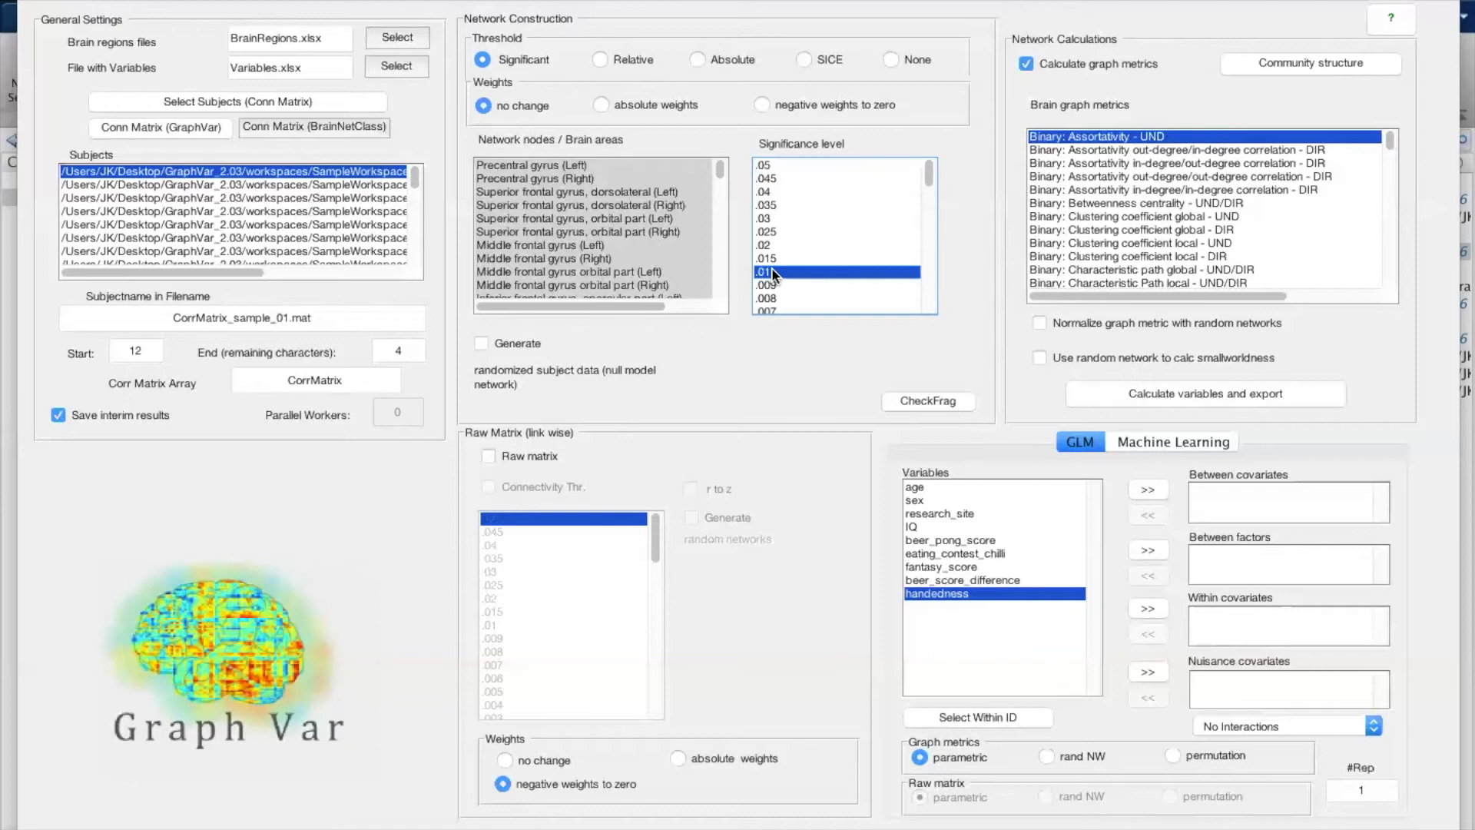
scroll(773, 274, down, 10)
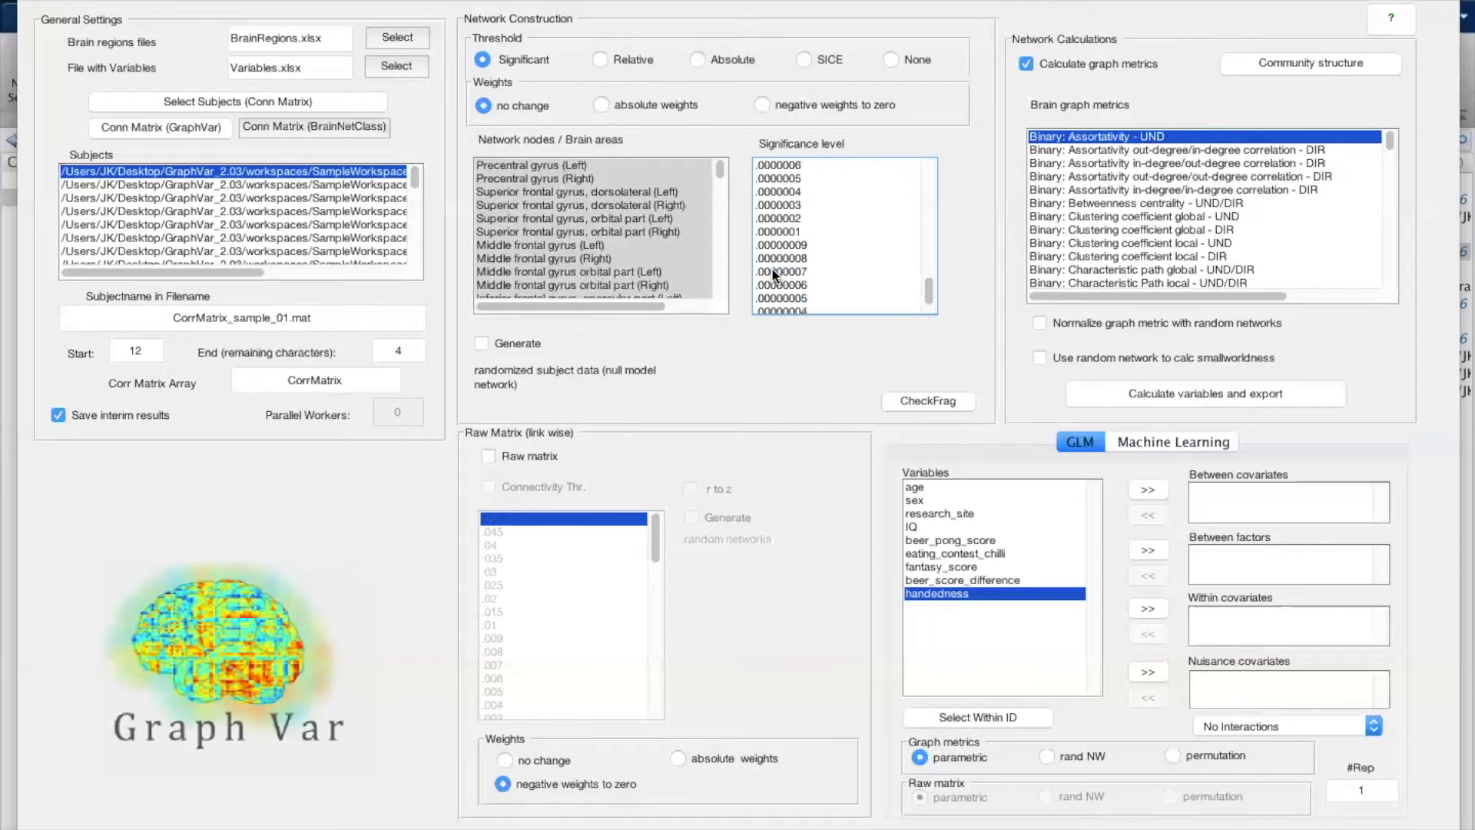
scroll(773, 274, up, 10)
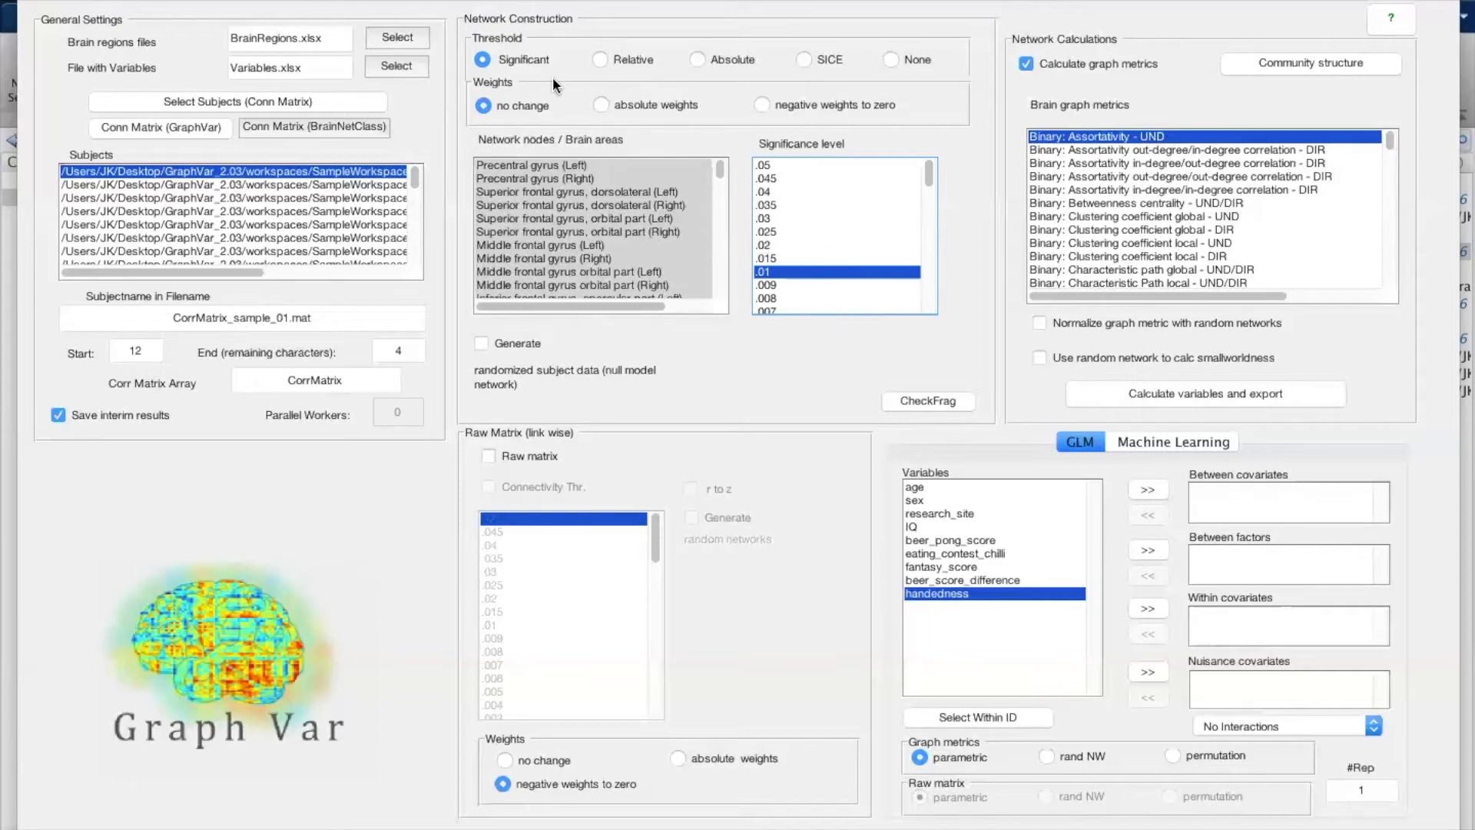
Step: Try a Relative network threshold of 0.1, and then the Absolute thresholds from 0.05 to 0.13
click(635, 58)
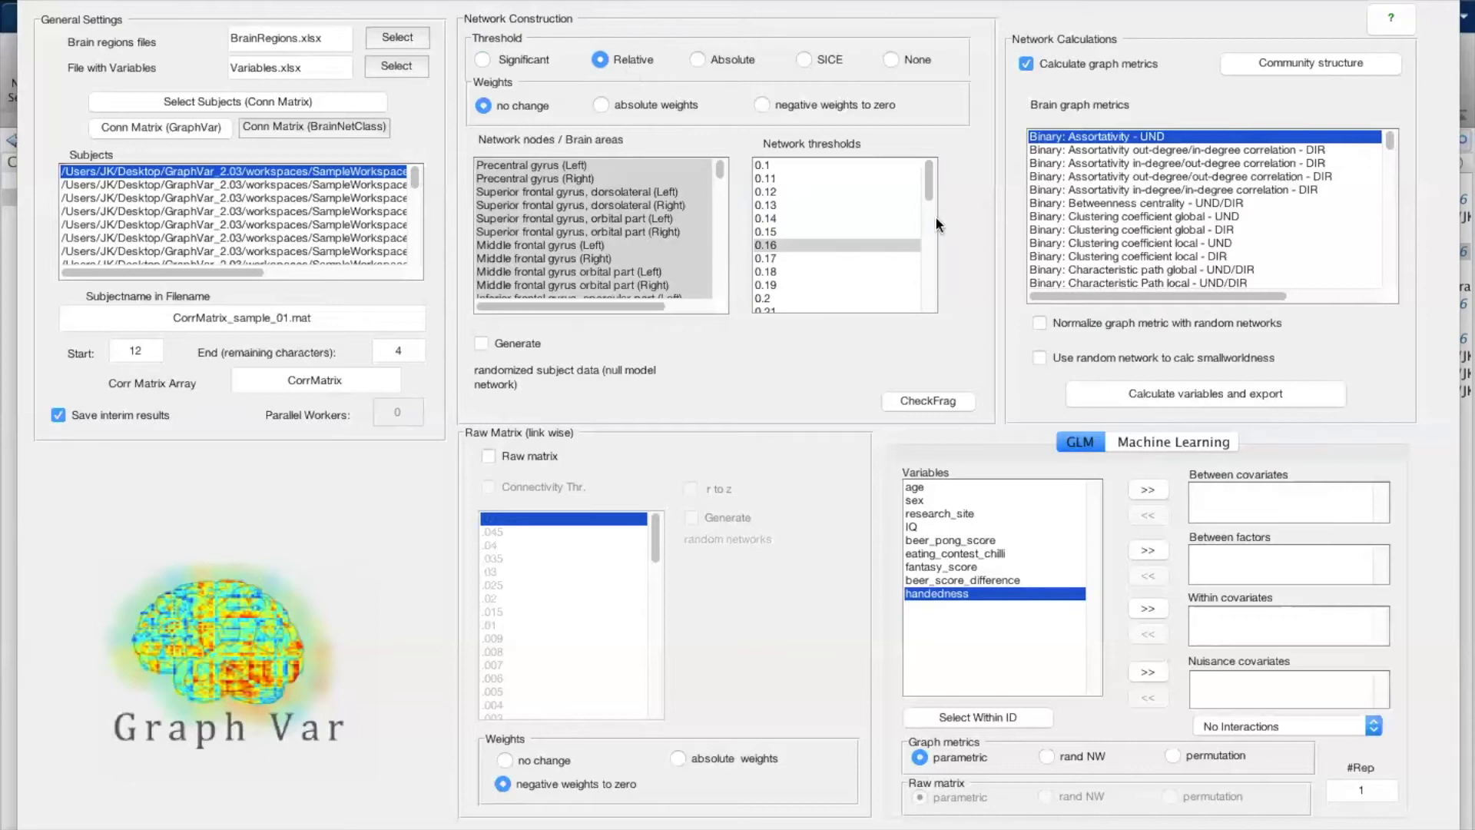
click(807, 164)
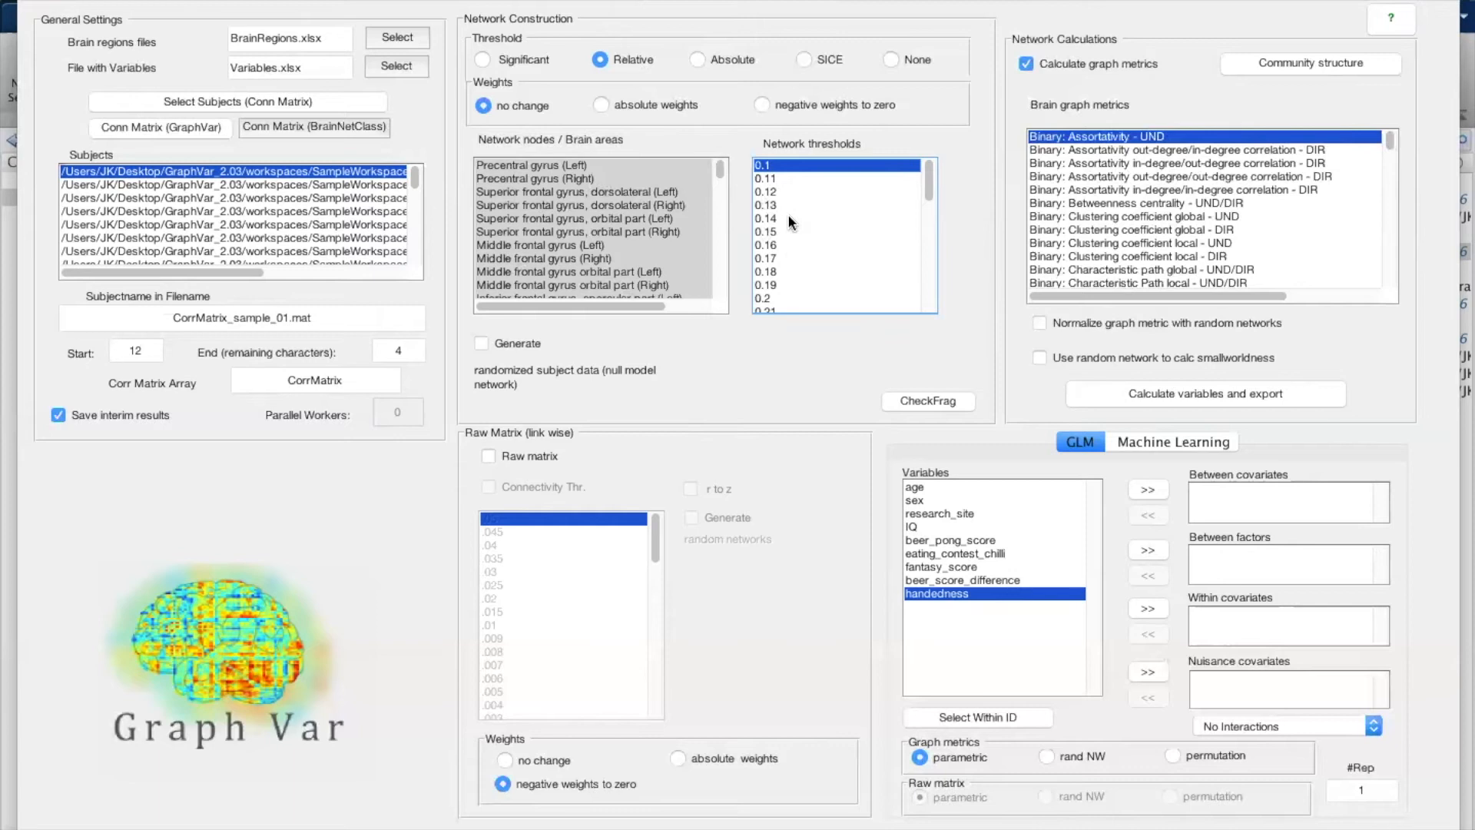
click(723, 67)
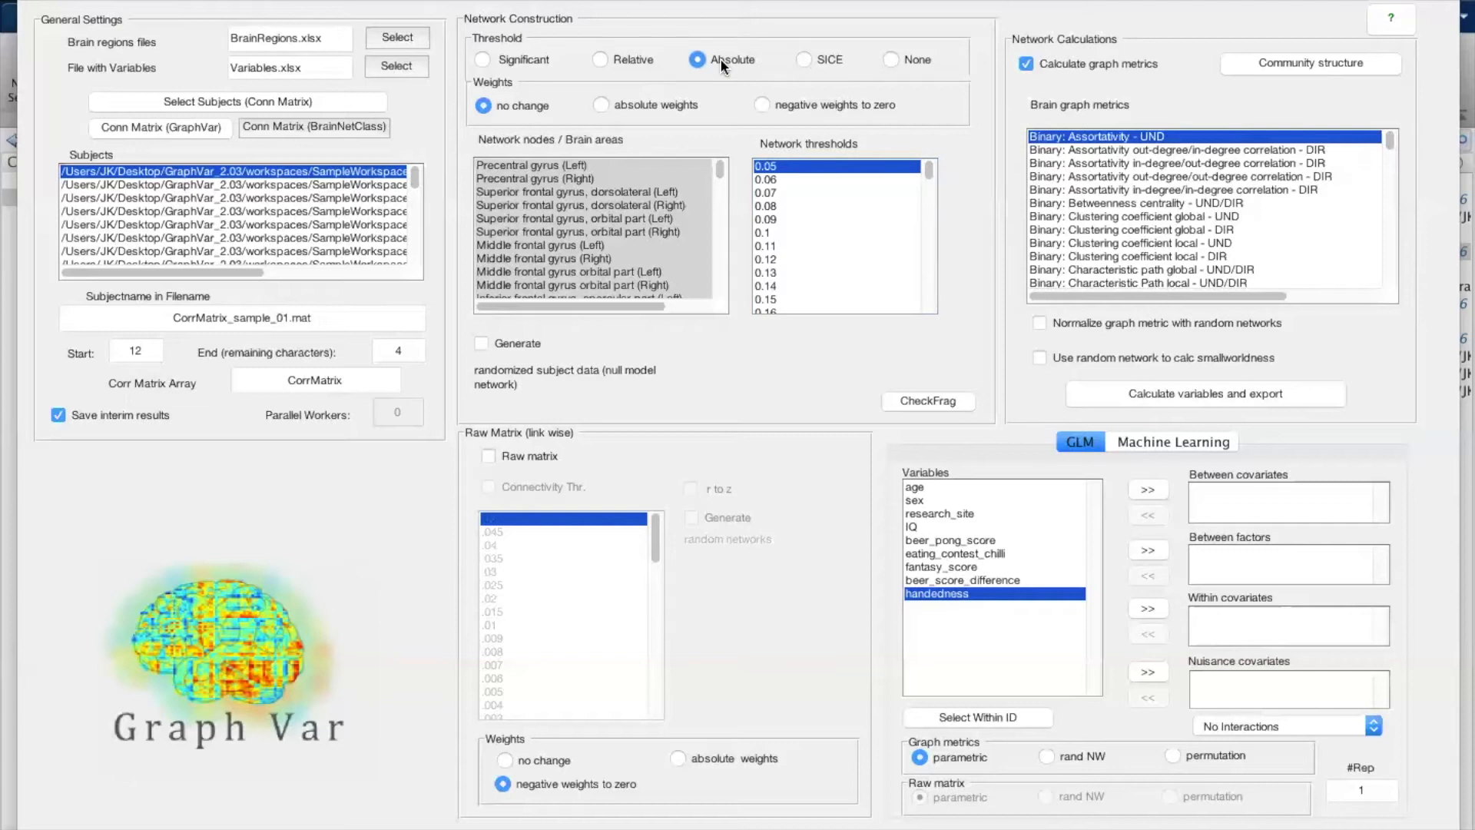
click(764, 233)
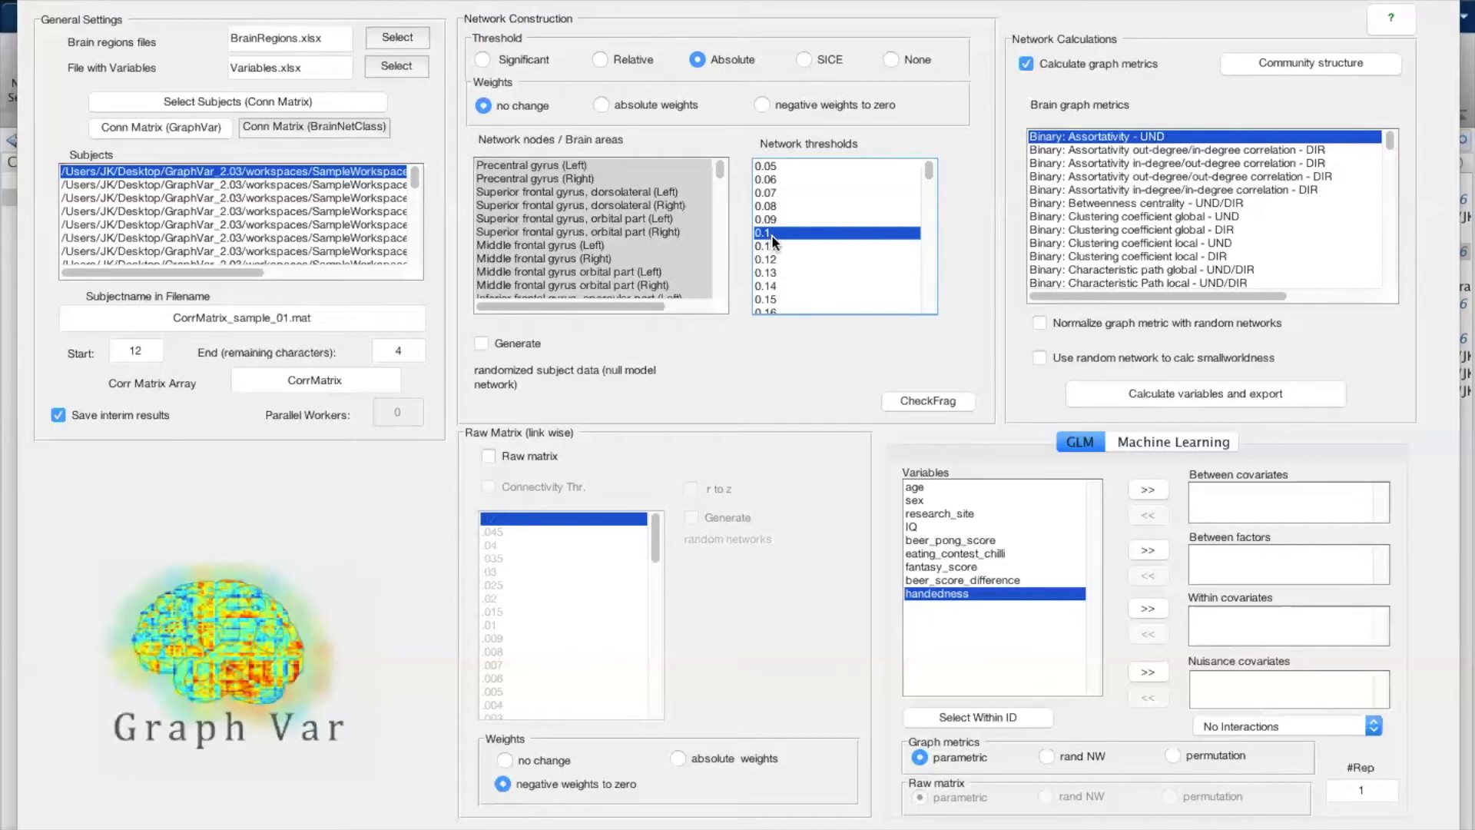
click(791, 166)
drag(792, 183, 791, 274)
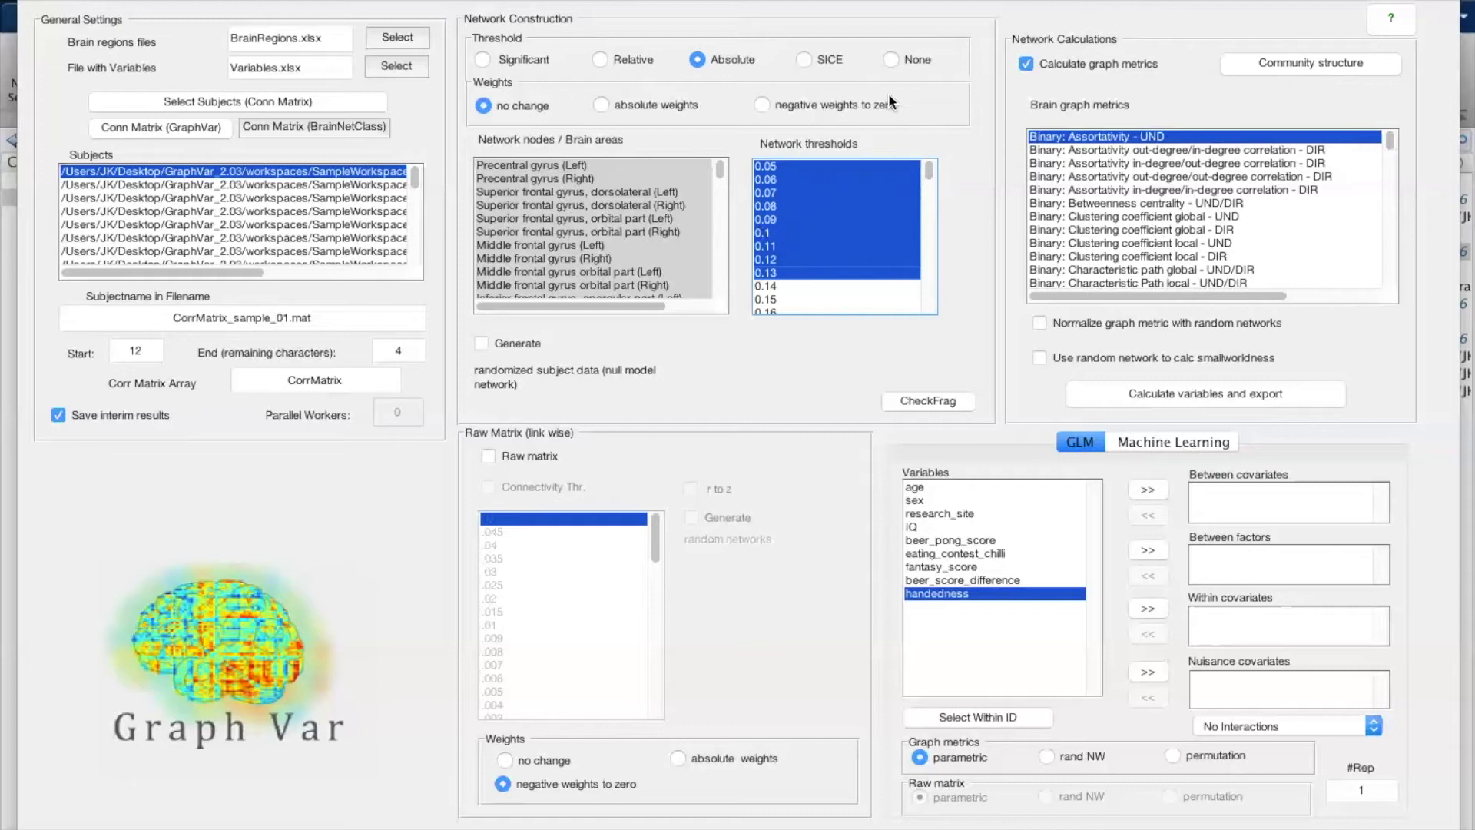
Step: Try the SICE threshold type and then None for network construction, dismissing the information dialog of each
click(825, 58)
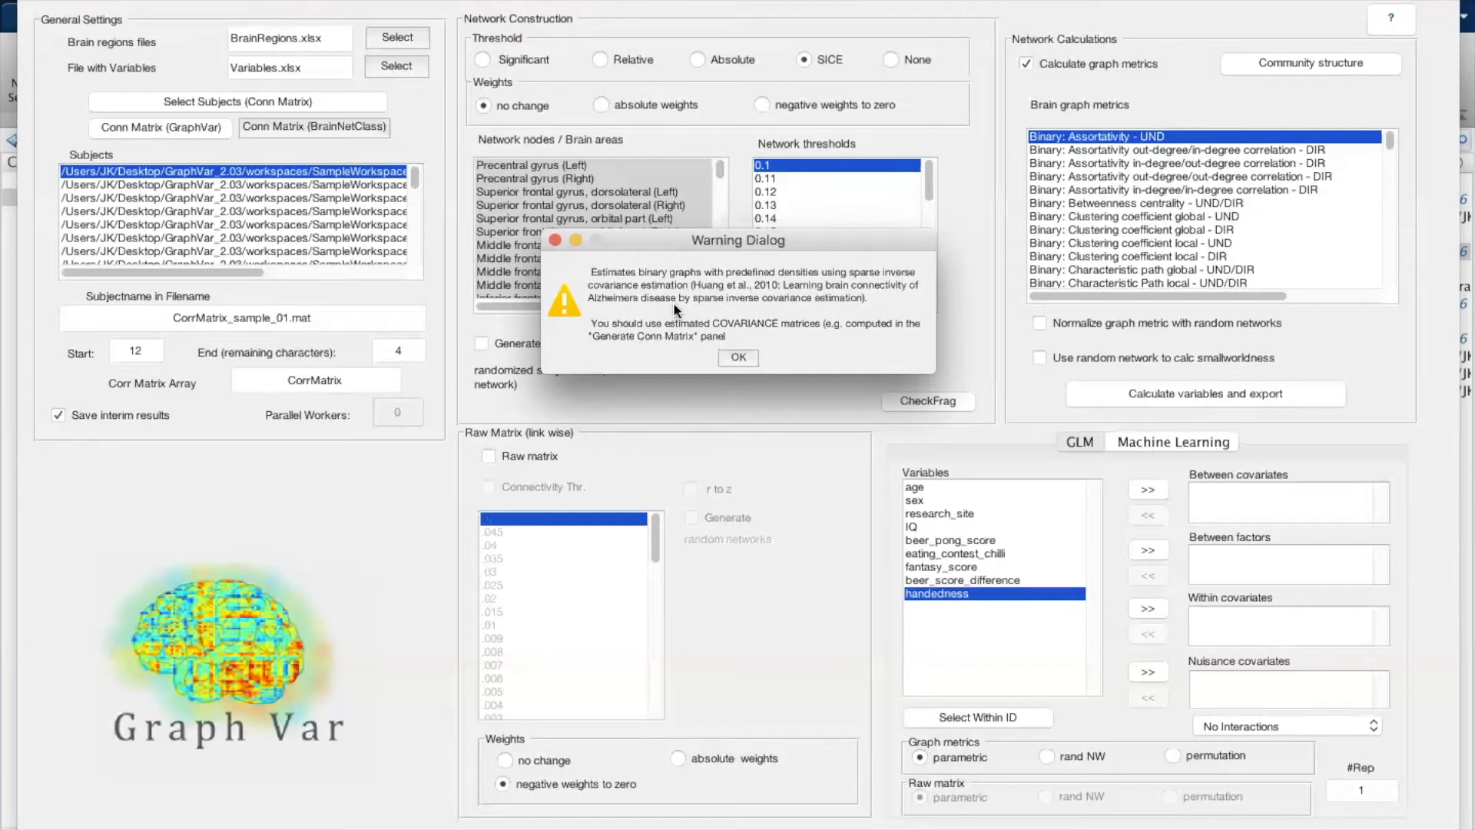
click(736, 356)
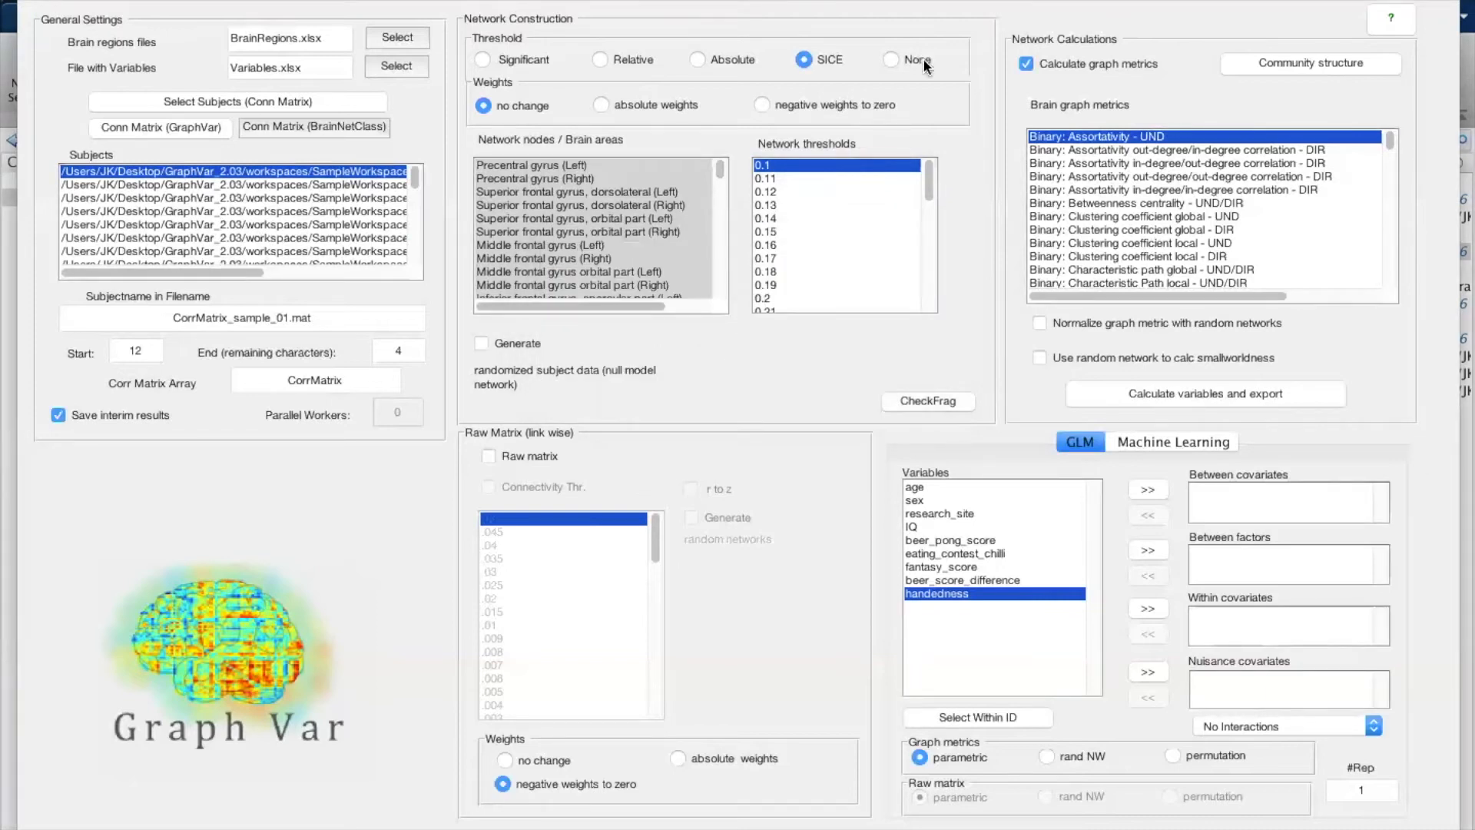
click(926, 65)
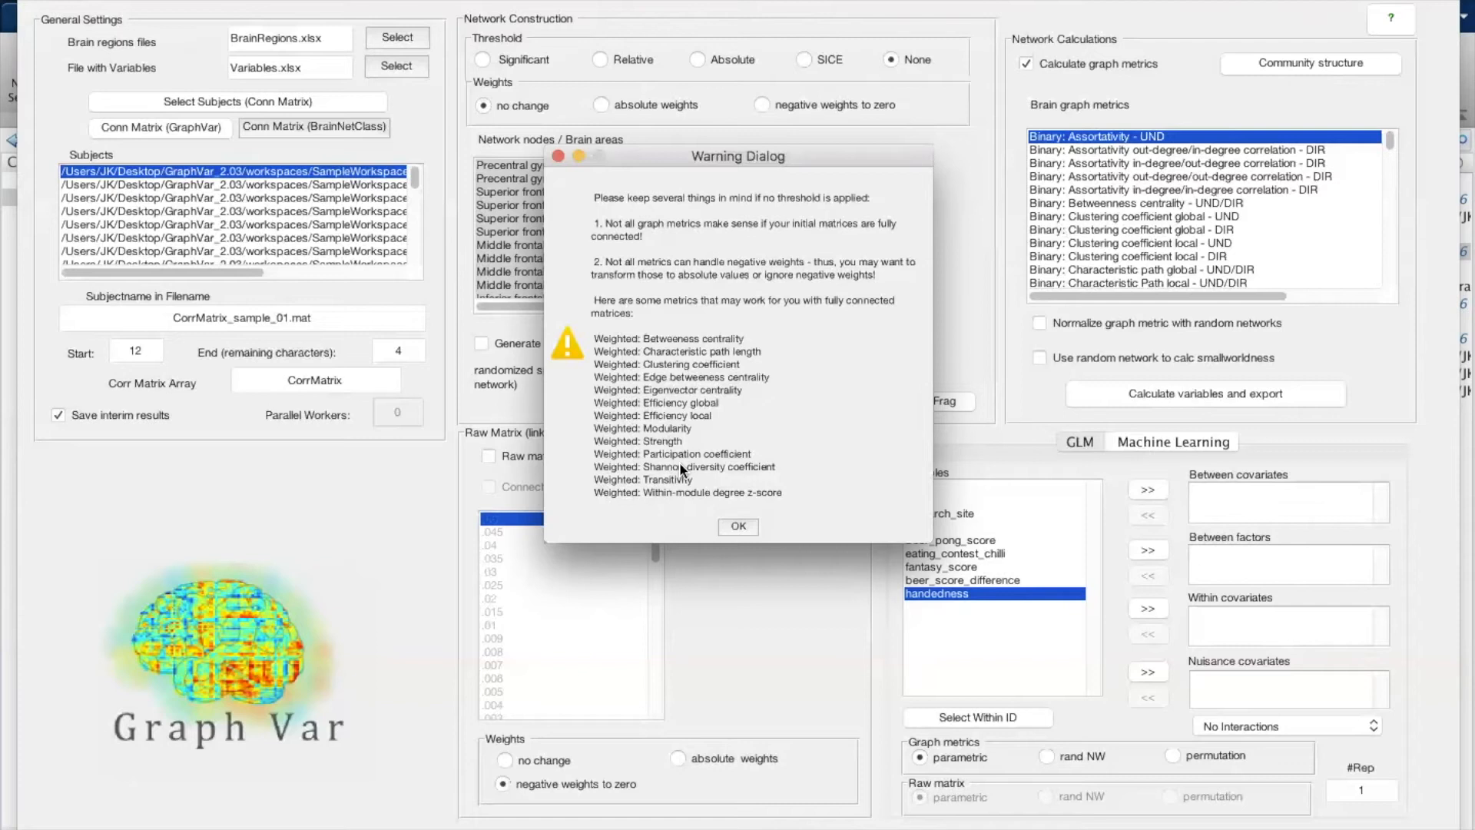
click(738, 527)
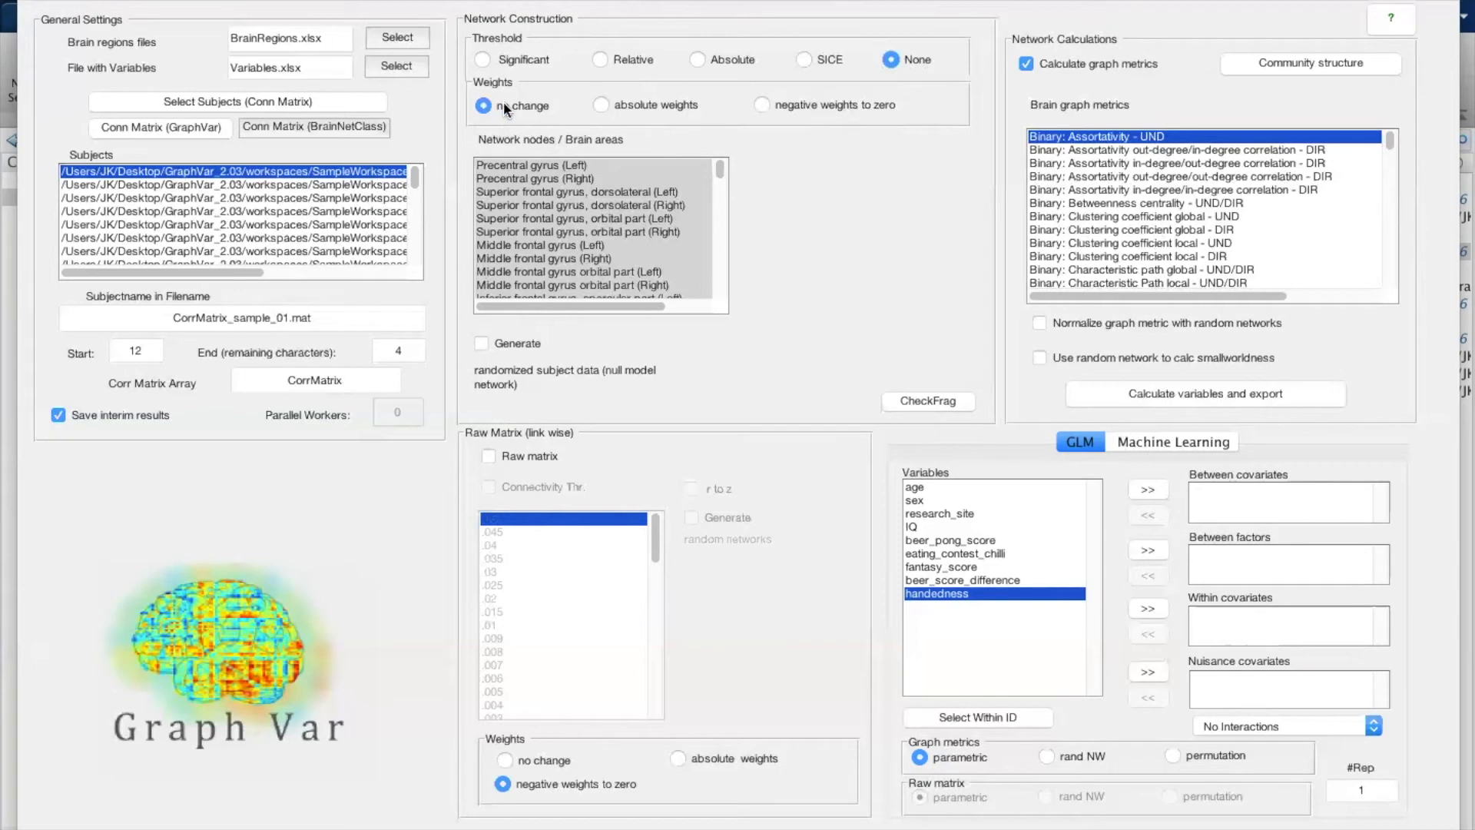
Step: Try the absolute and negative-to-zero weight options, then use the Relative threshold type with weights set to no change
click(676, 108)
click(813, 110)
click(636, 58)
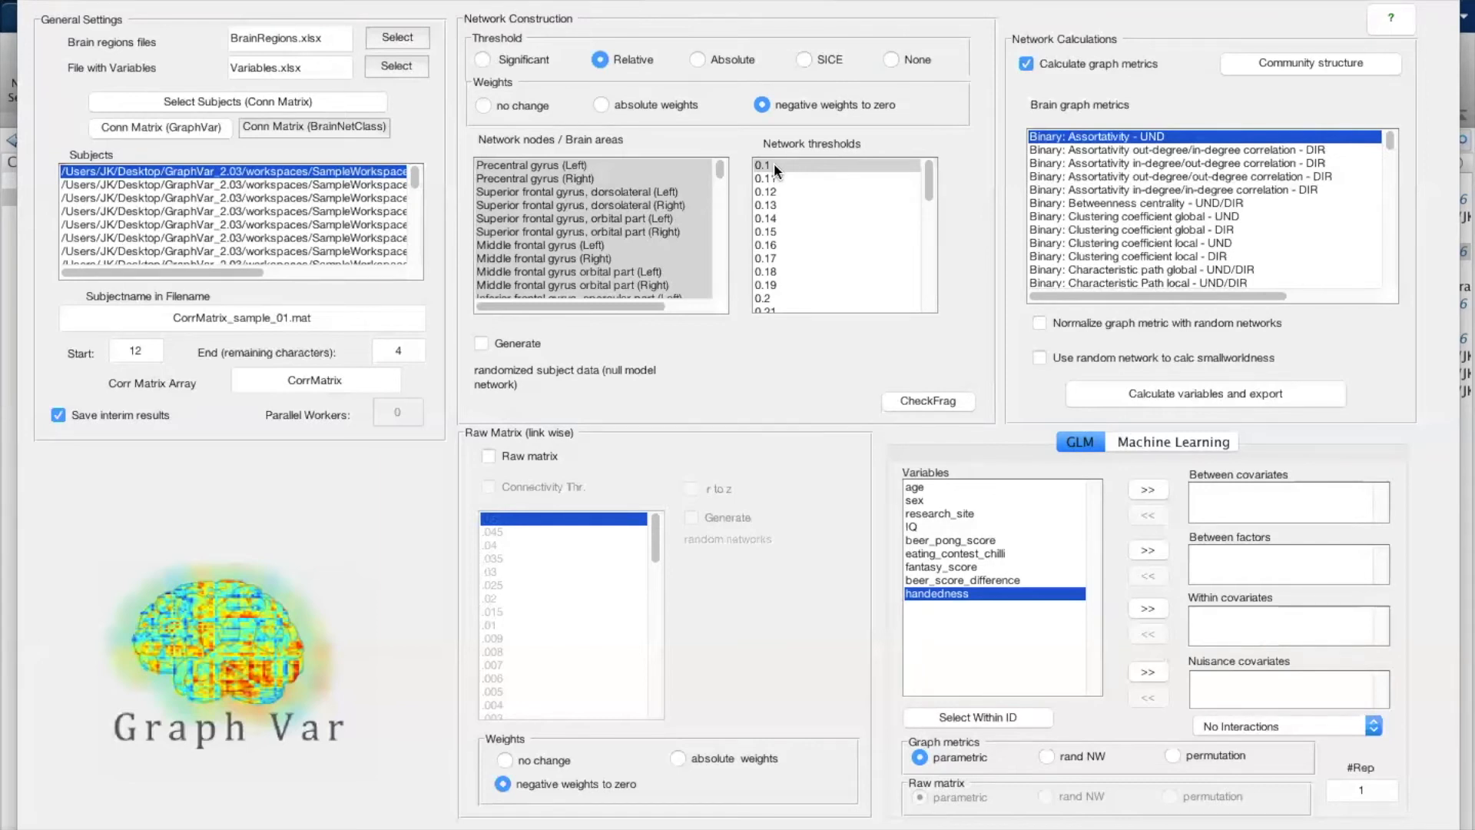
click(513, 105)
Step: Enable generation of randomized subject data in the network construction settings, with 1000 random networks
click(480, 343)
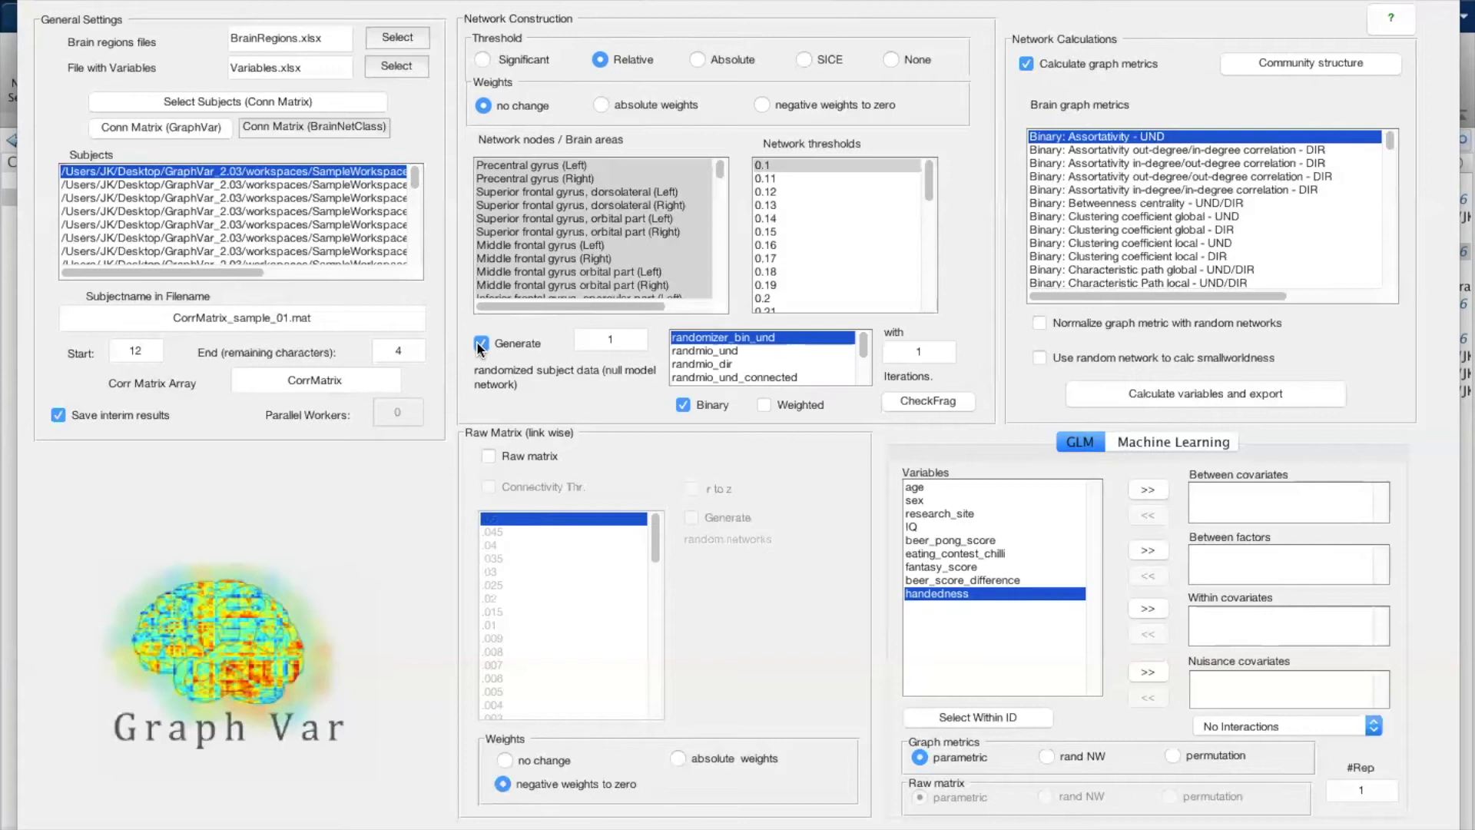
click(629, 342)
text(000)
Step: Look at the random time series options of the GraphVar connectivity matrix generator and close its settings again
click(133, 129)
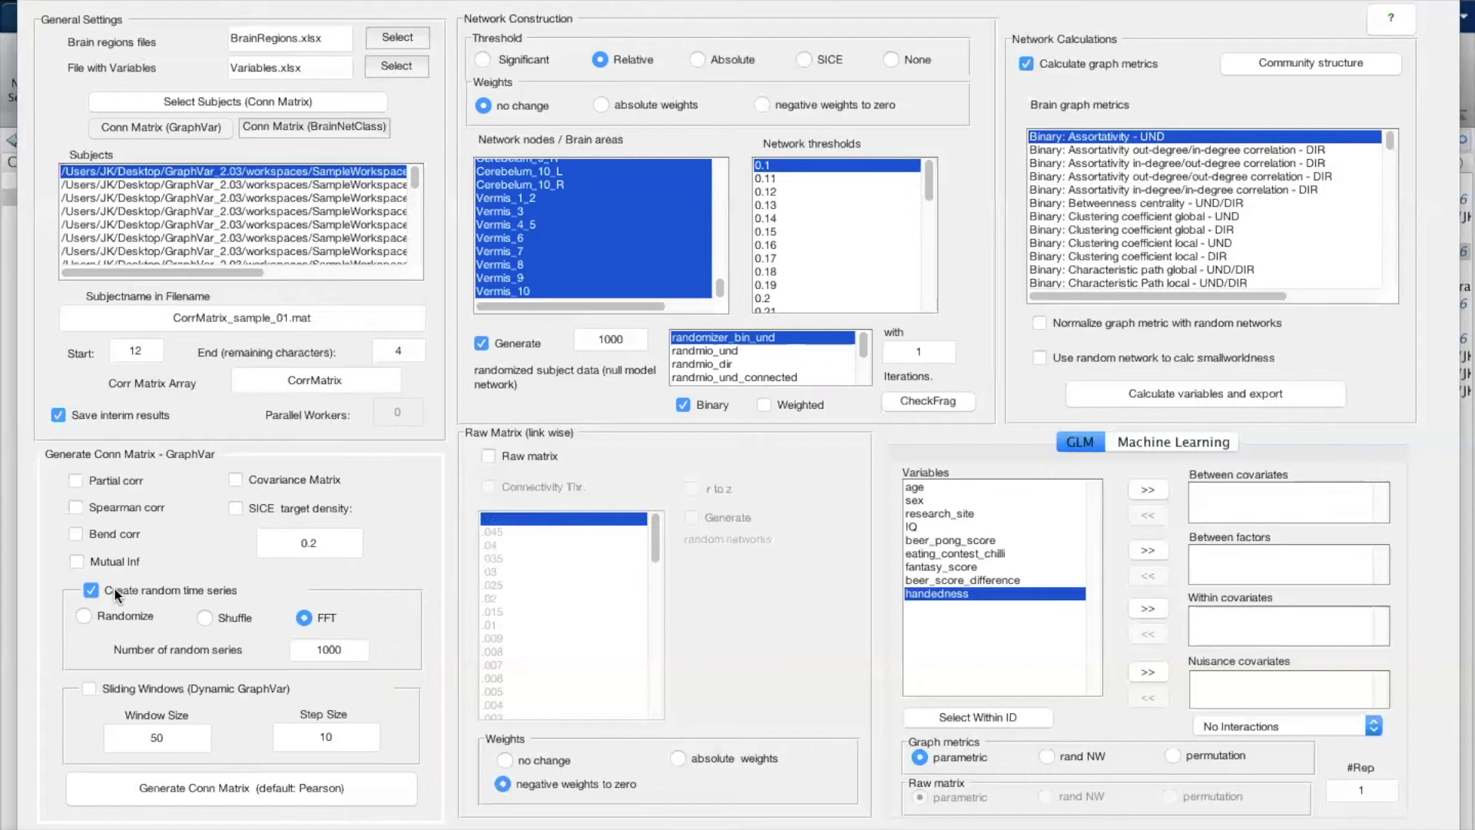
click(101, 123)
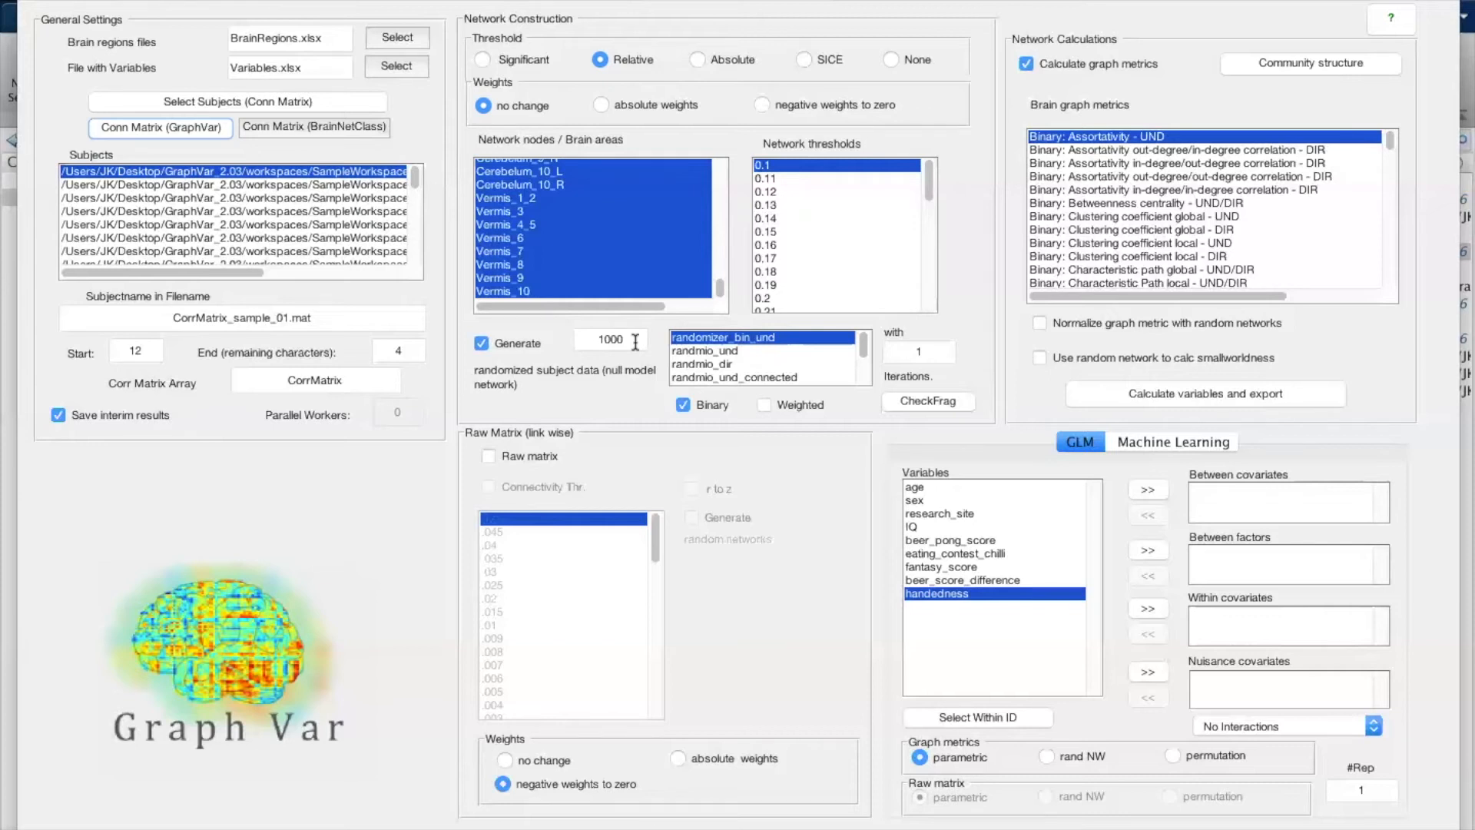
click(504, 344)
click(504, 343)
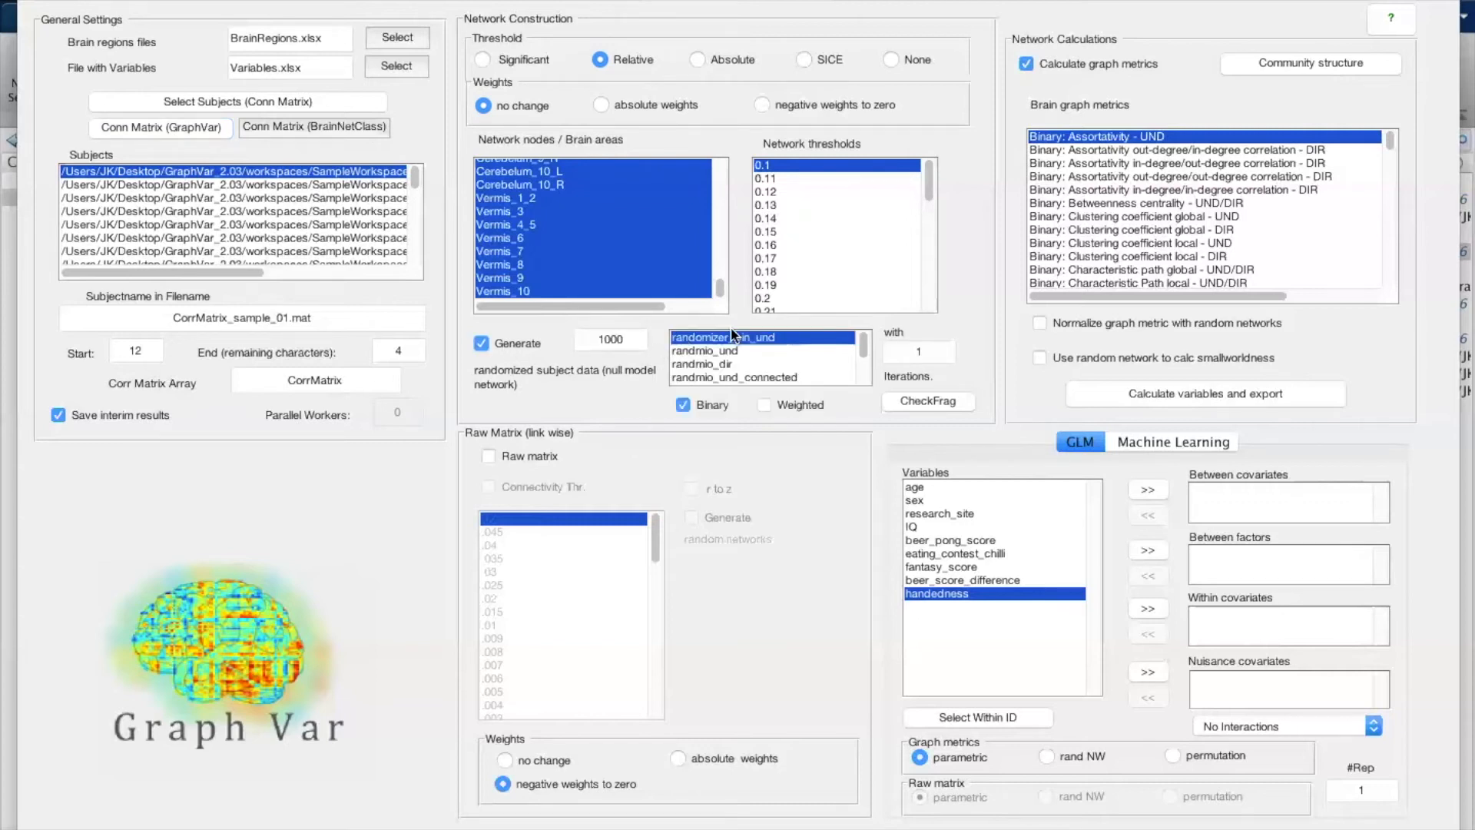
Step: Try weighted randomization with the null model algorithms randmio_und, randomizer_bin_und and randmio_dir, ending on randmio_und
mouse_move(865, 345)
mouse_down()
mouse_move(864, 361)
mouse_move(859, 338)
mouse_up()
click(788, 409)
click(727, 350)
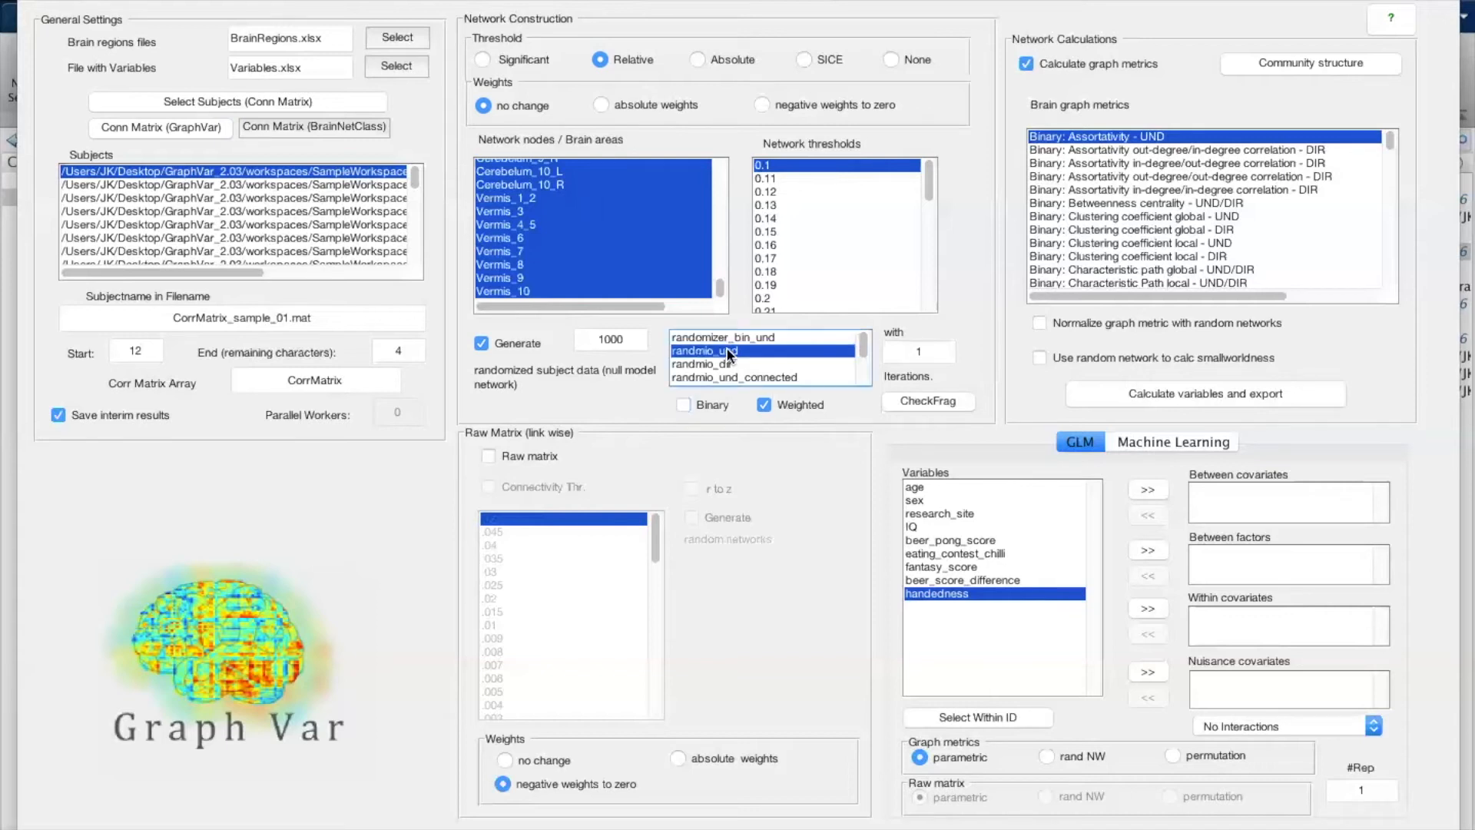
click(714, 338)
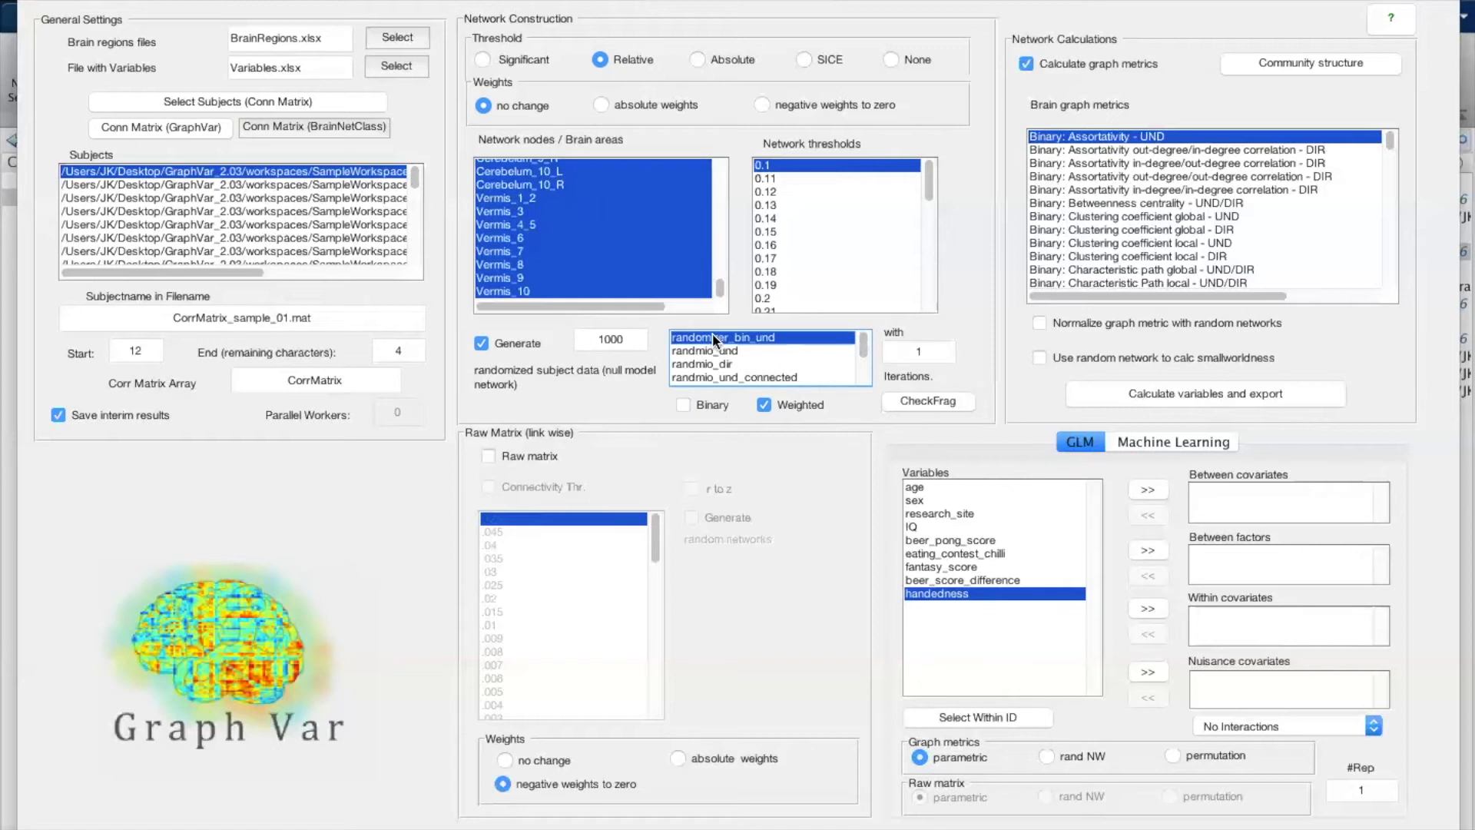
click(695, 364)
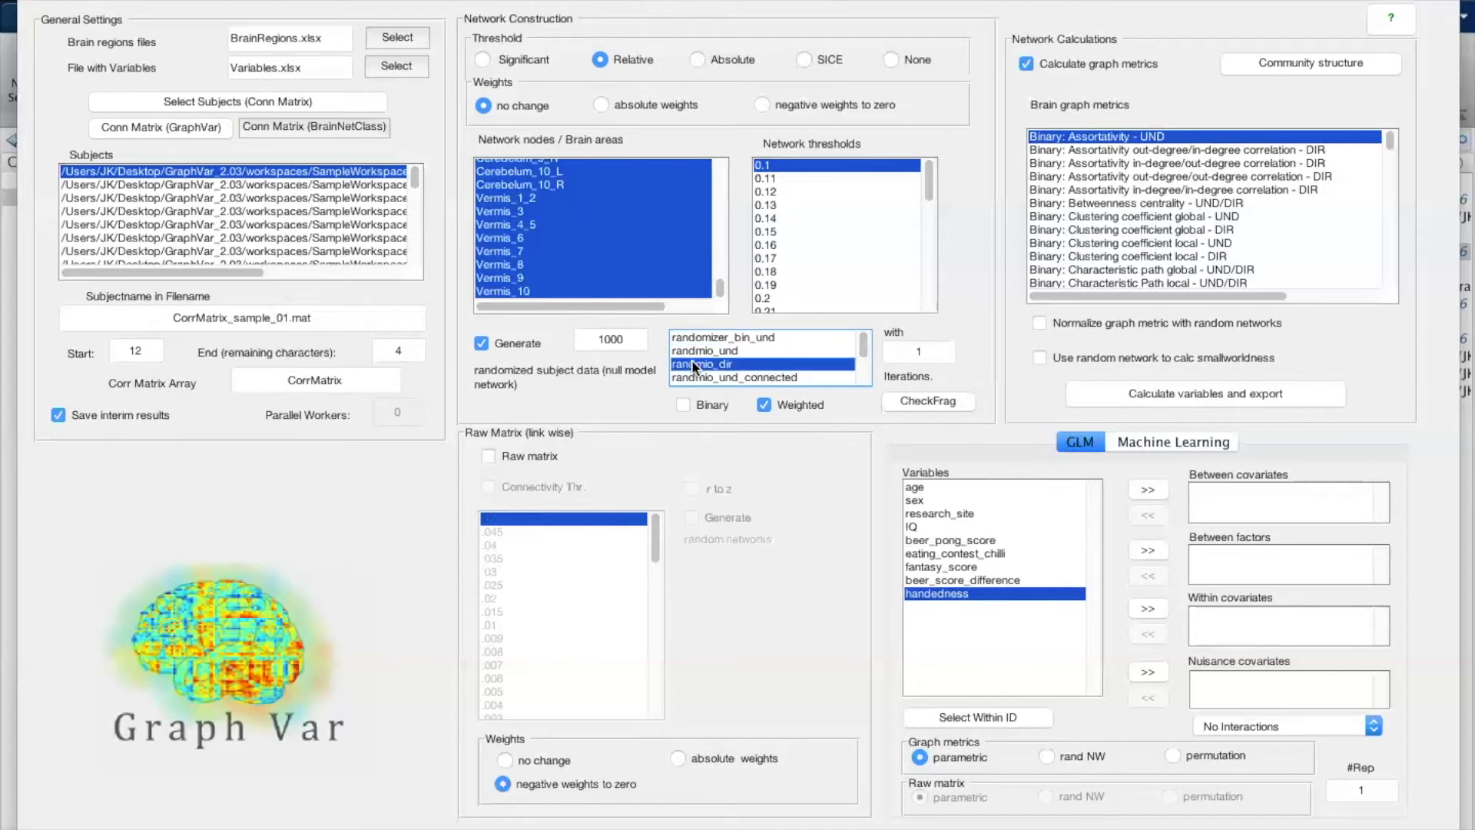
click(745, 336)
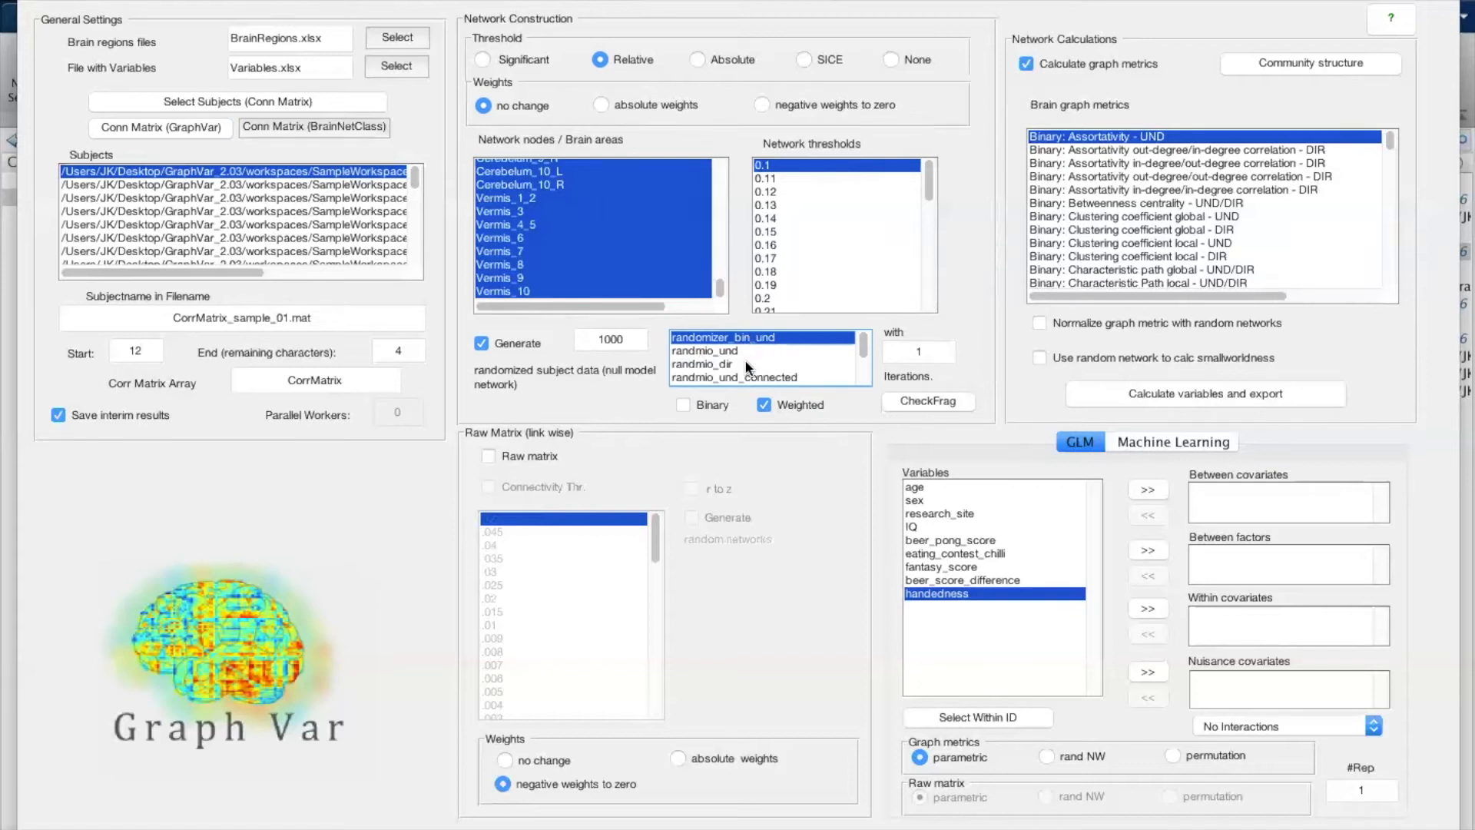
click(704, 351)
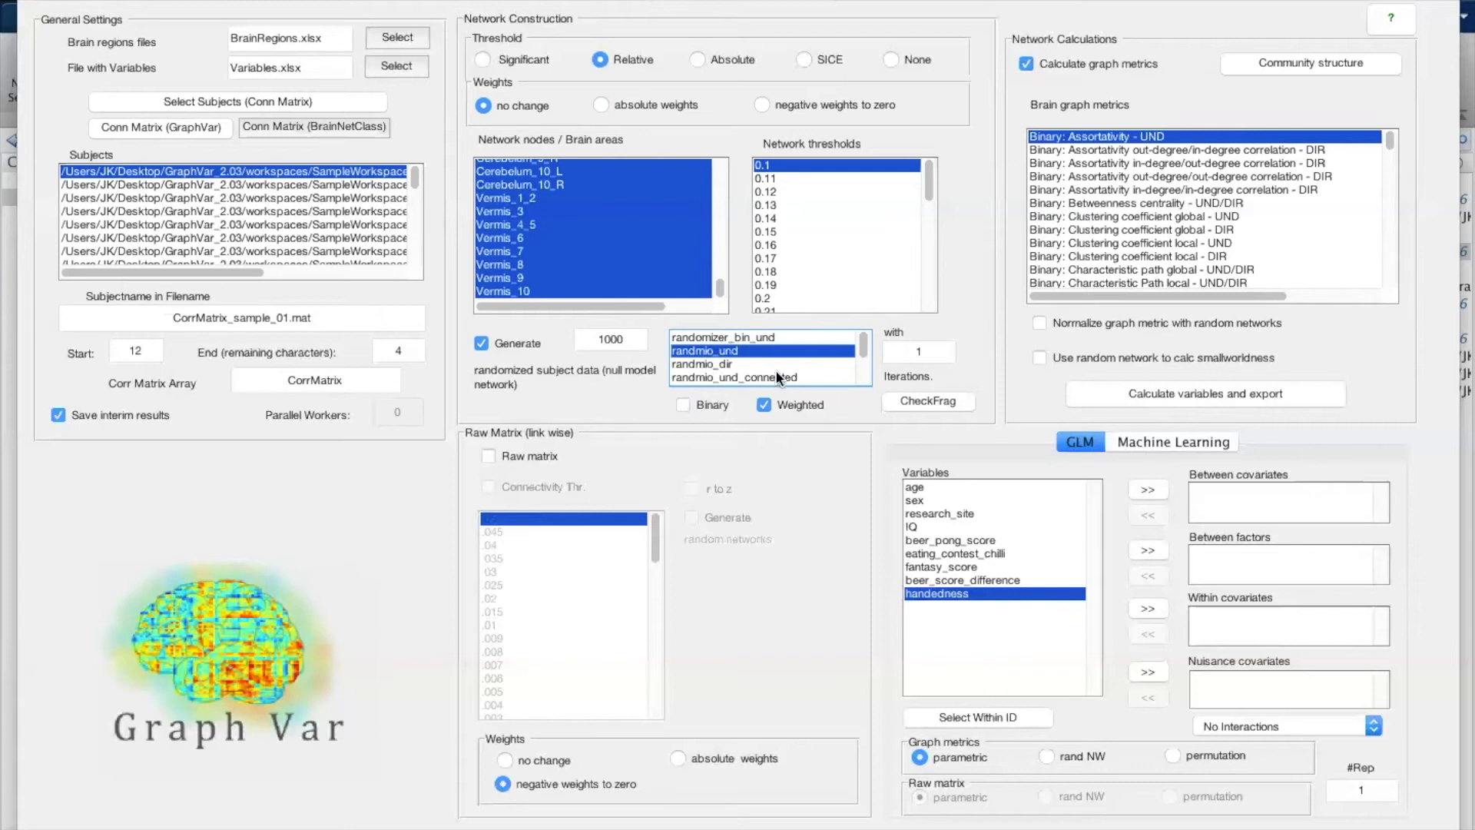
Step: Try the signed null model algorithms null_model_und_sign, null_model_dir_sign and c_null_model_und_sign for the weighted random networks
scroll(776, 371, down, 3)
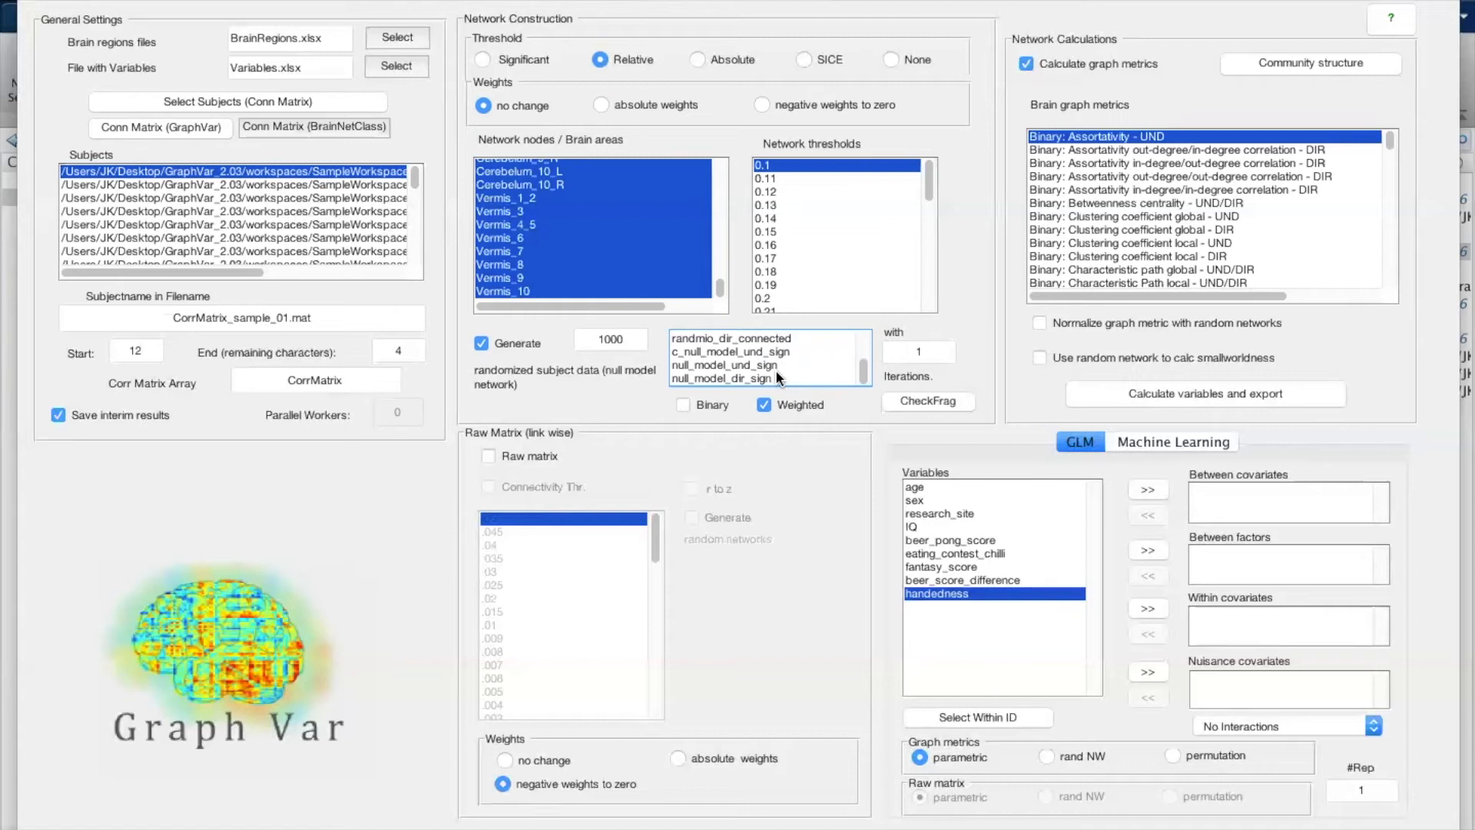
click(761, 366)
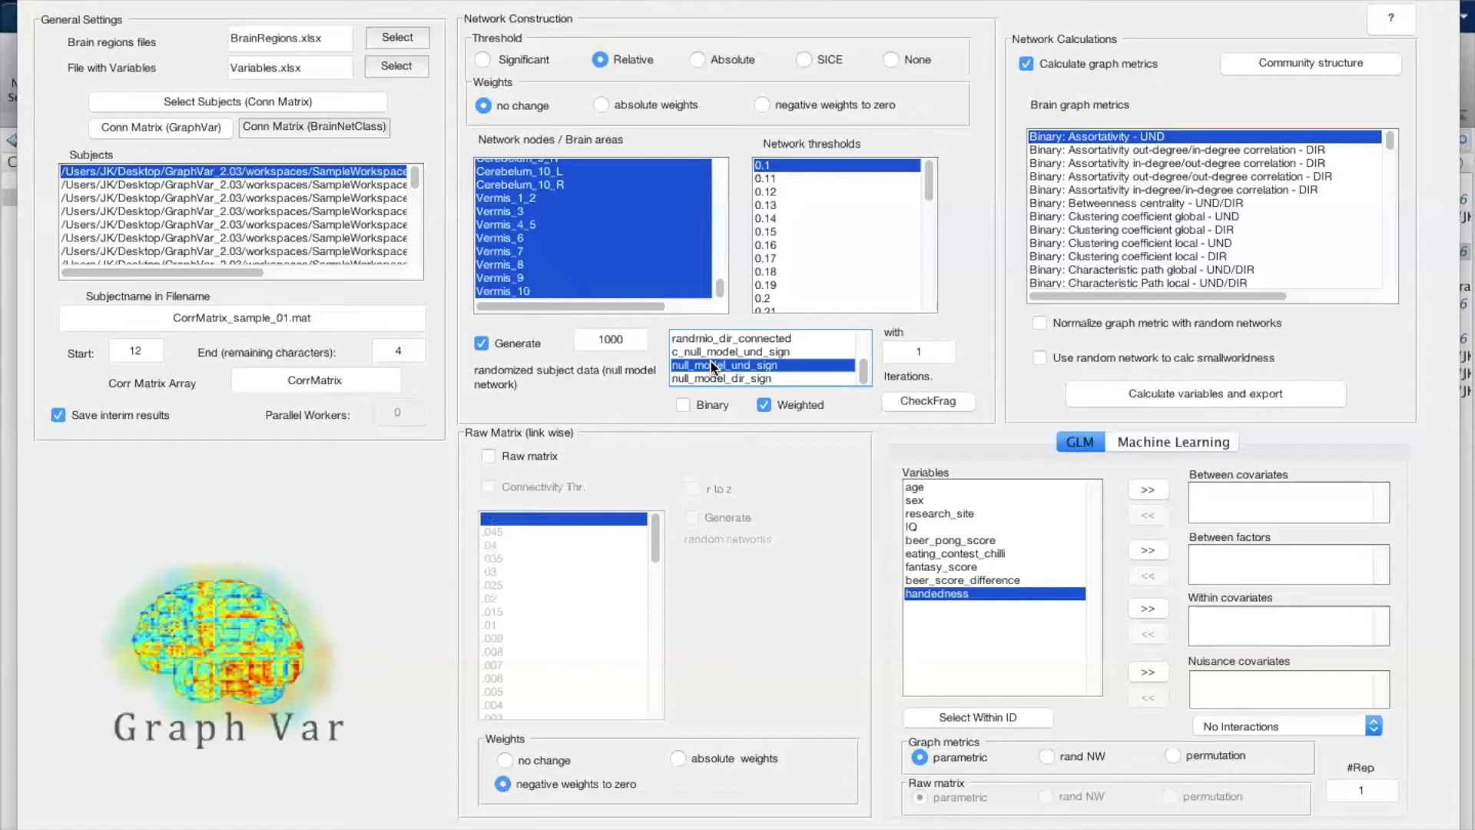
click(693, 379)
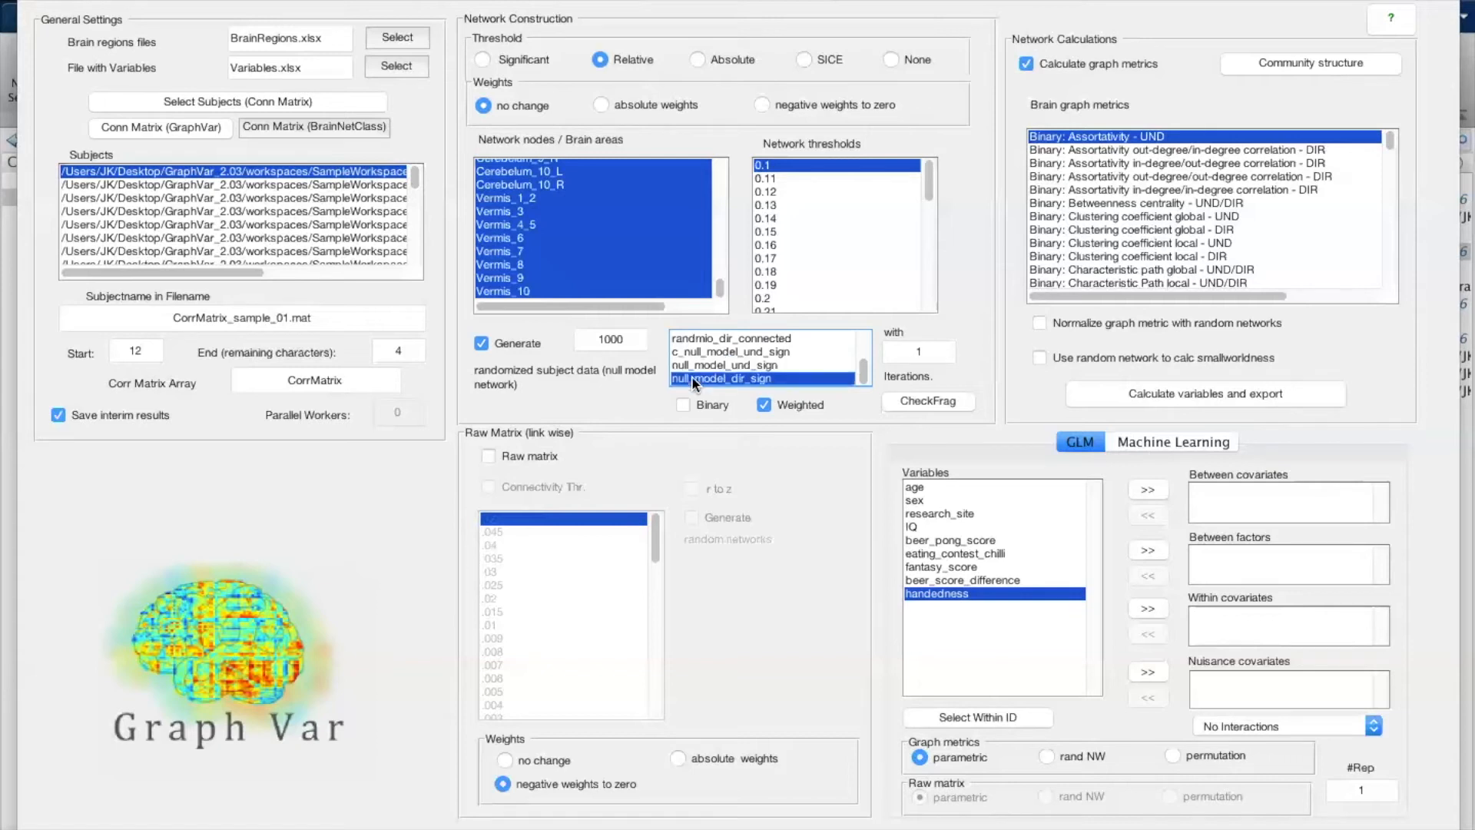
click(713, 367)
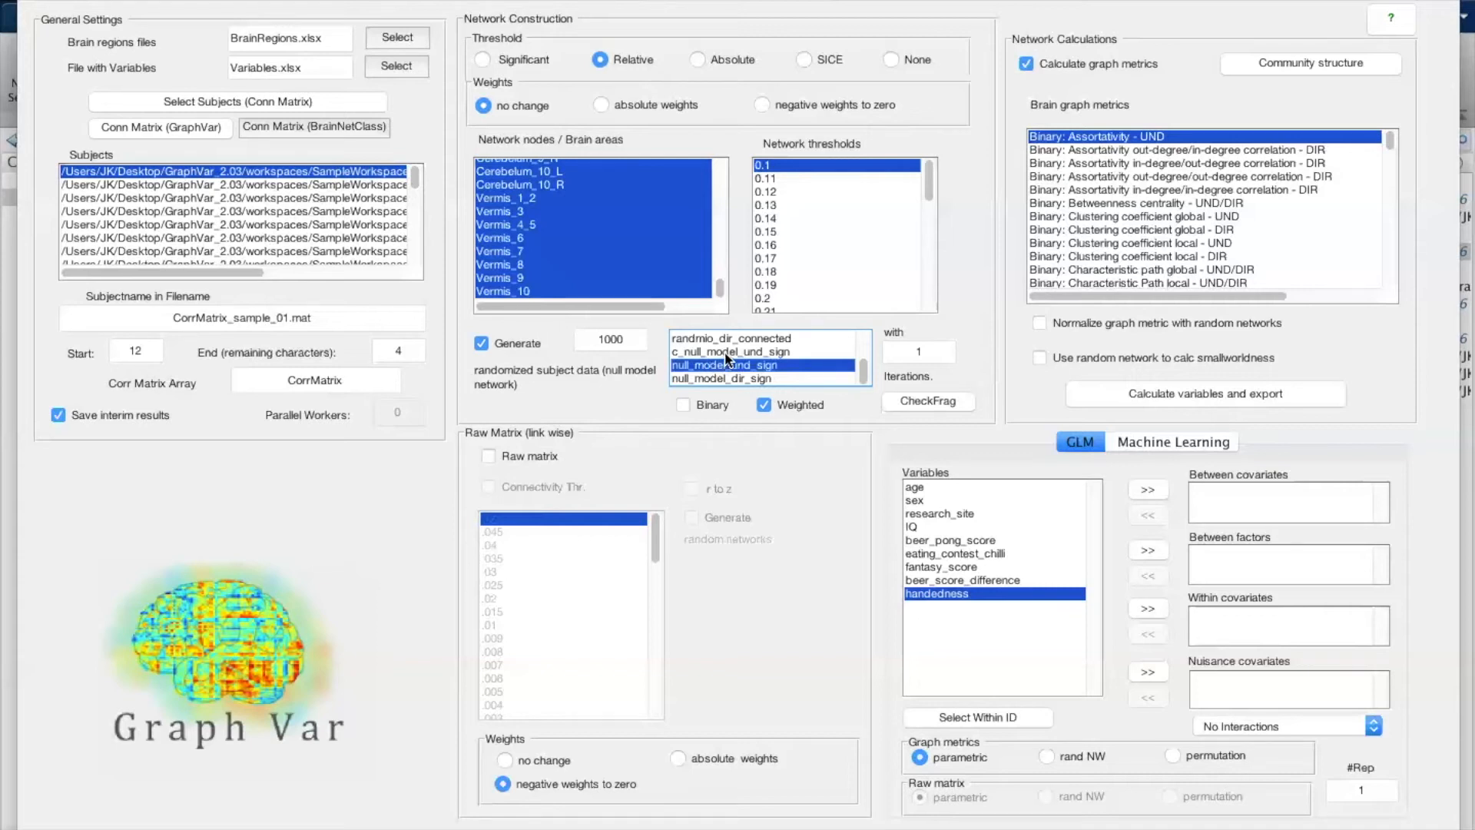
click(726, 351)
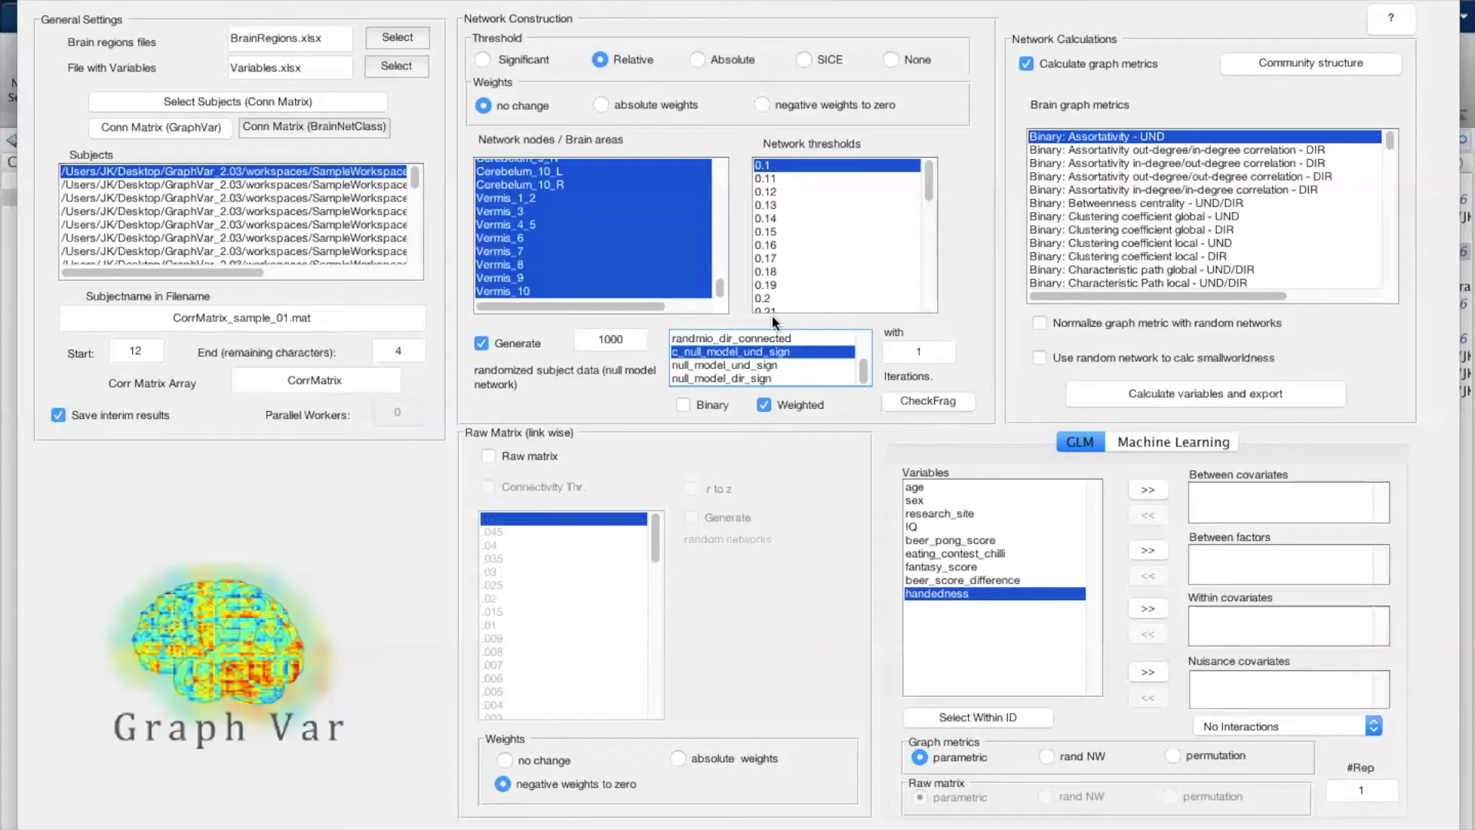
Step: Try switching the random networks from Weighted to Binary with the algorithm randomizer_bin_und
click(684, 404)
click(776, 412)
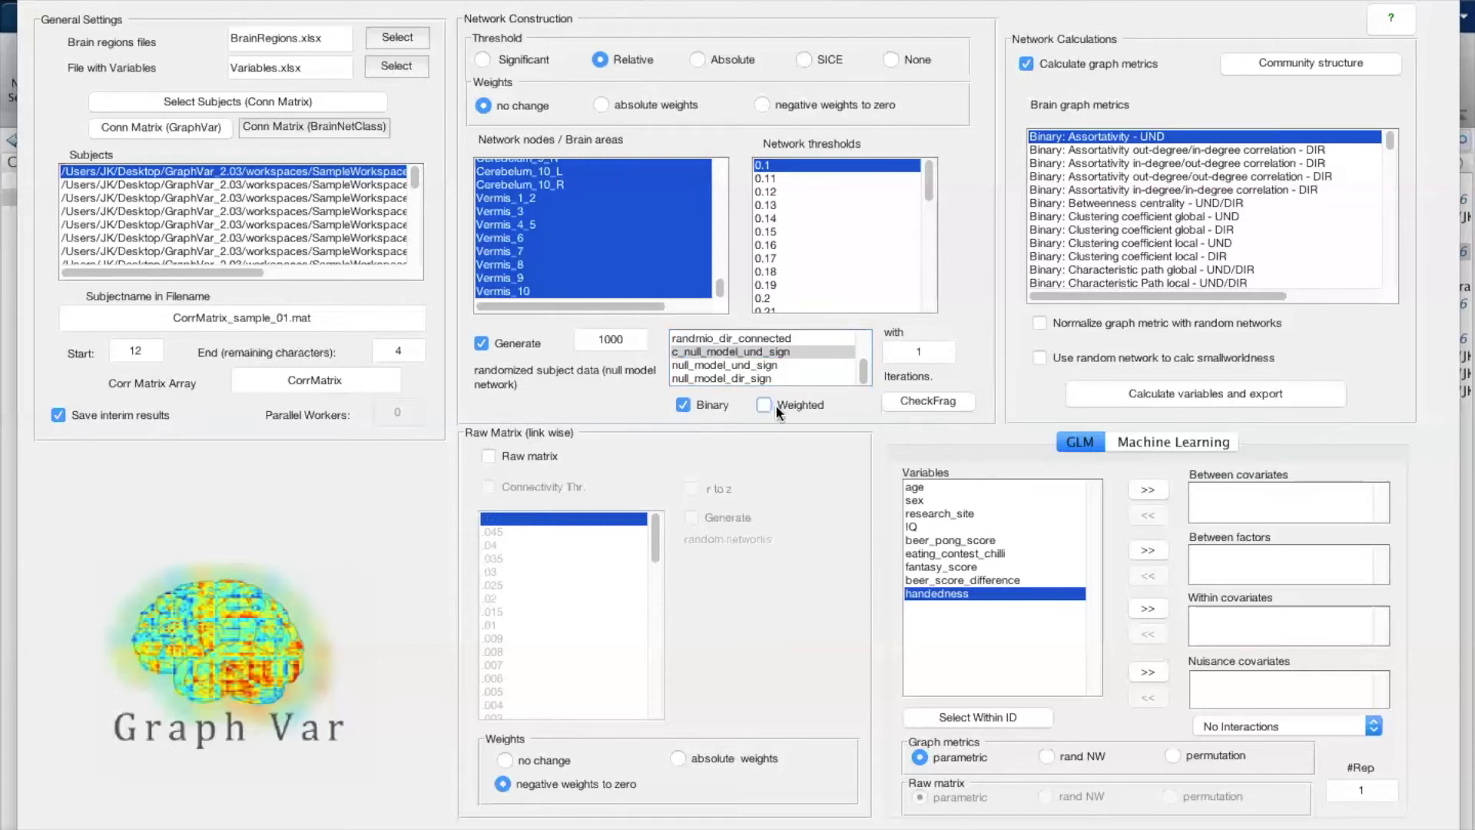
scroll(749, 353, up, 3)
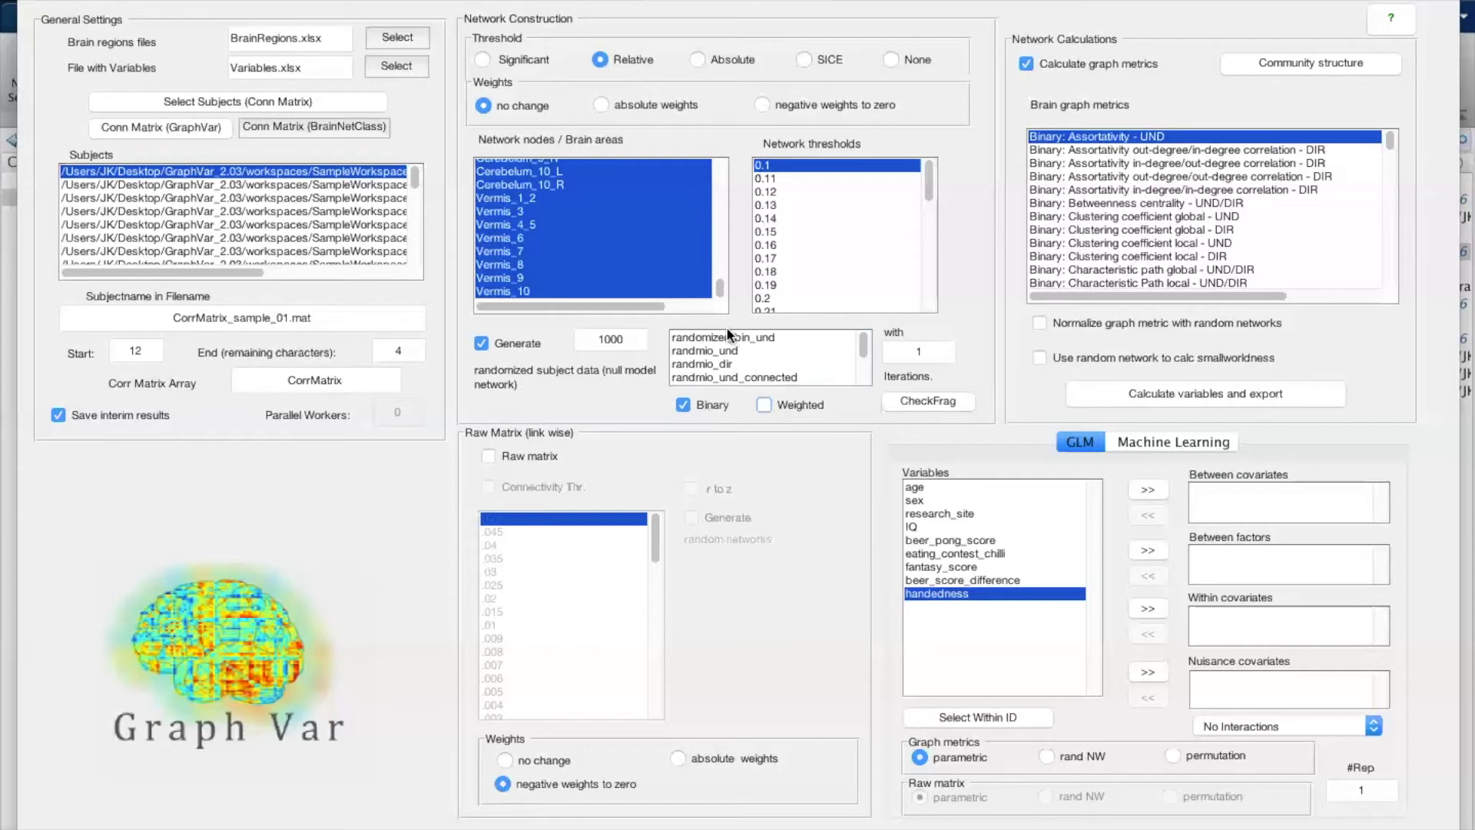
click(727, 337)
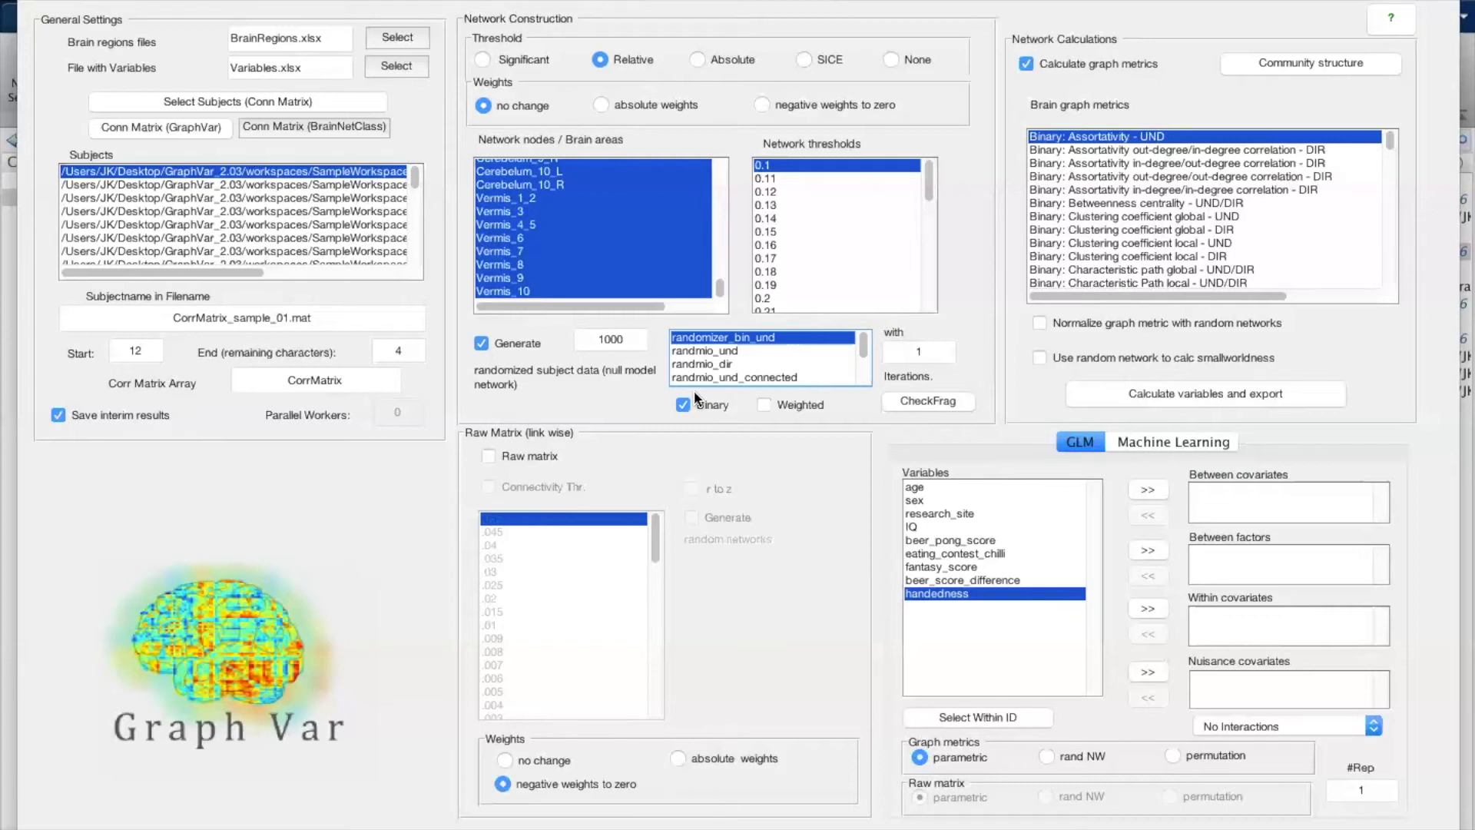
Step: Set the random networks to Weighted only, using the algorithm c_null_model_und_sign
click(794, 408)
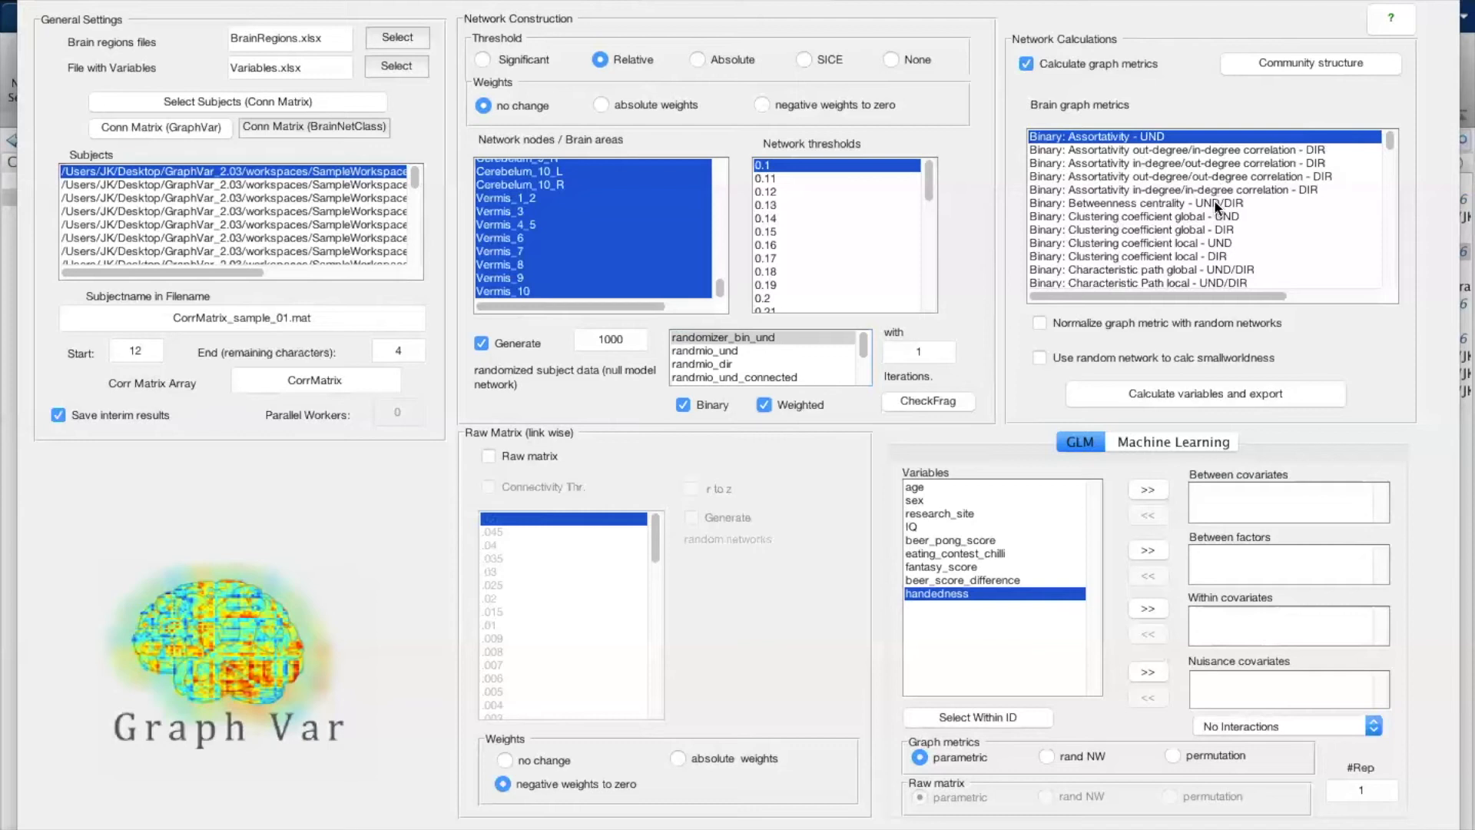
click(701, 403)
scroll(765, 367, down, 1)
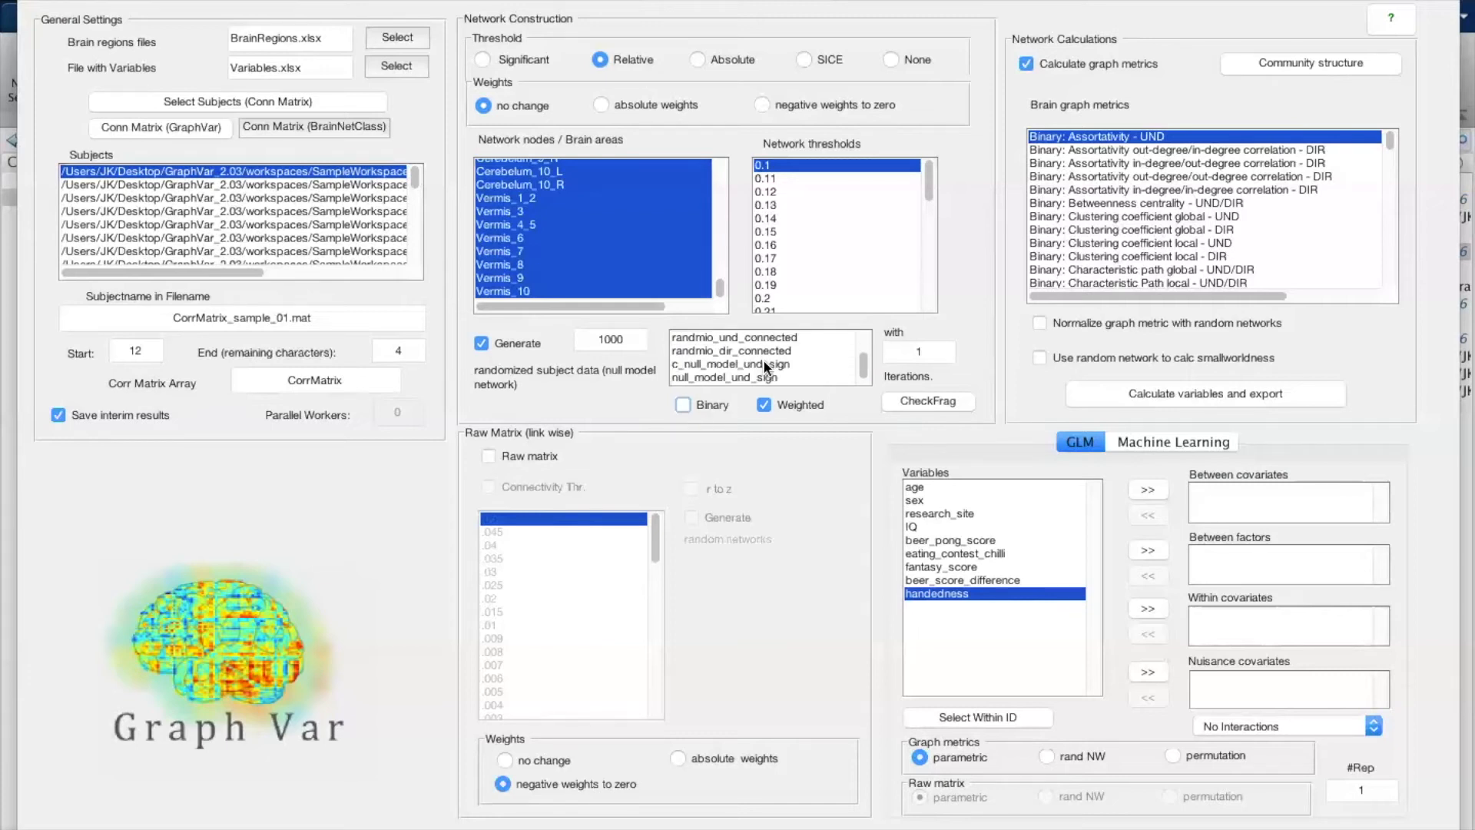
click(765, 364)
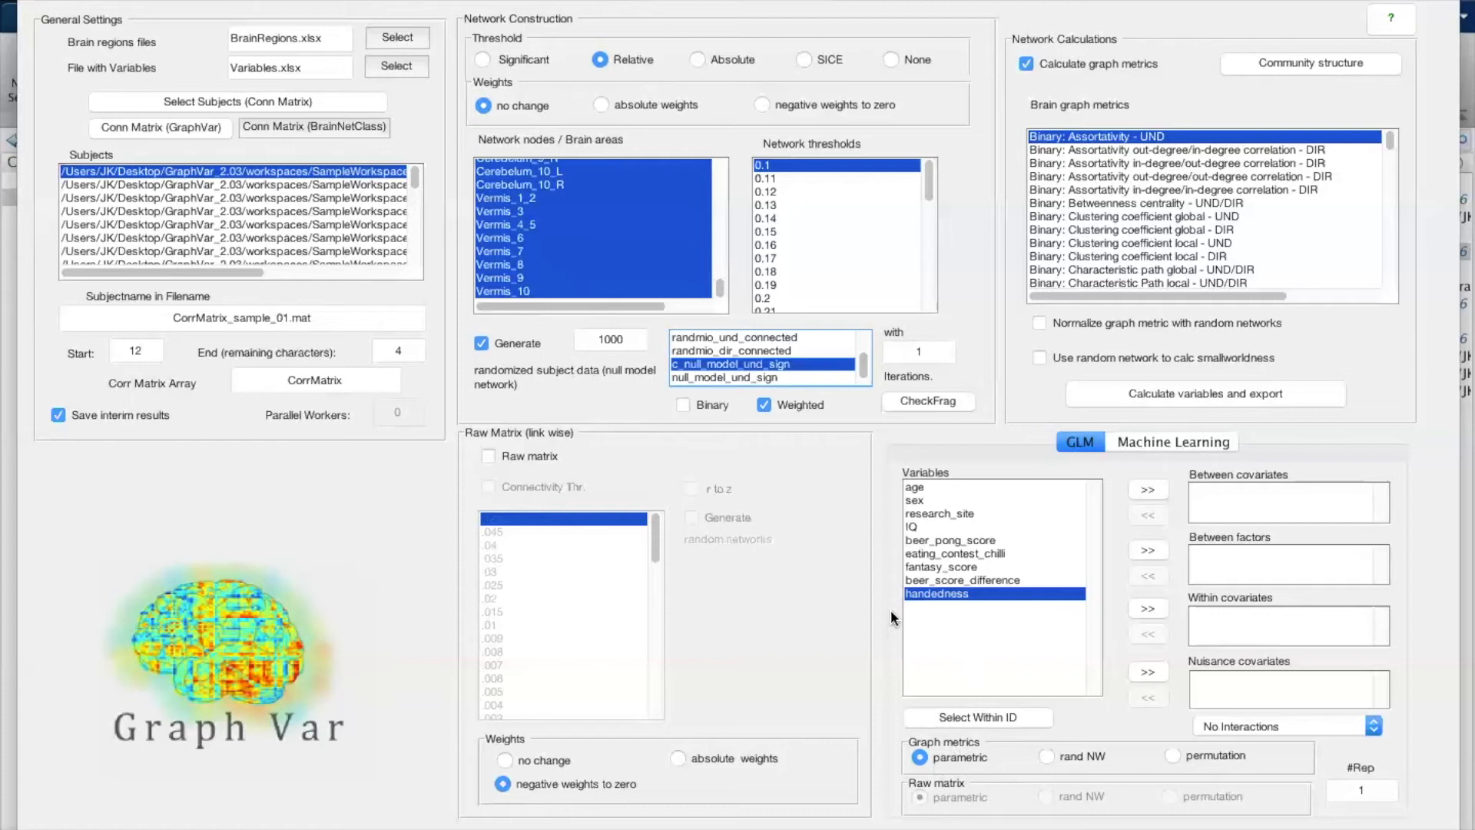
Step: Try the rand NW testing option for the GLM graph metrics, point out the repetition count, and return to parametric
click(1072, 762)
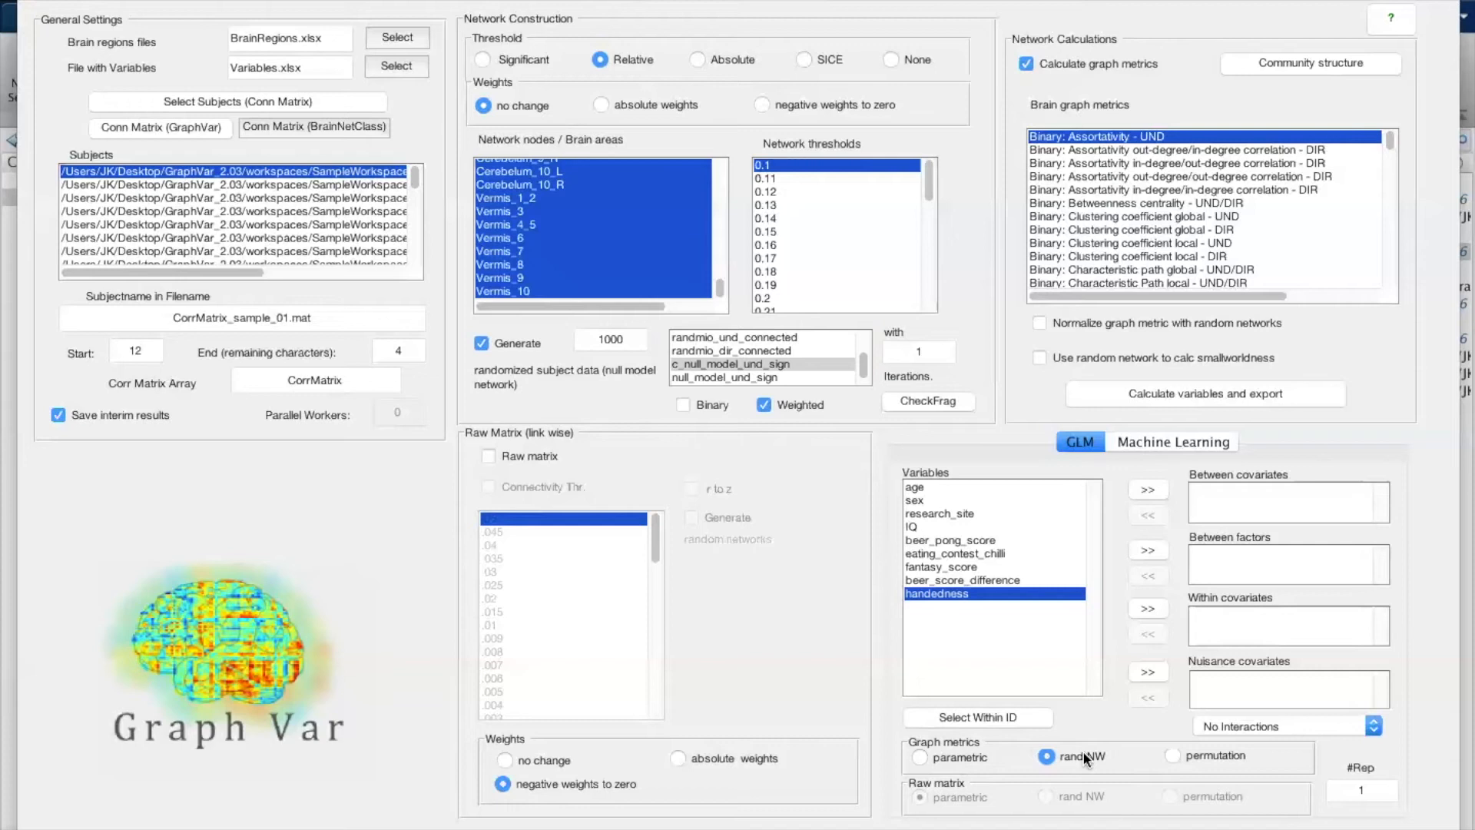
click(1373, 792)
click(940, 759)
click(505, 343)
Step: Turn the calculation of graph metrics off and back on
click(1083, 57)
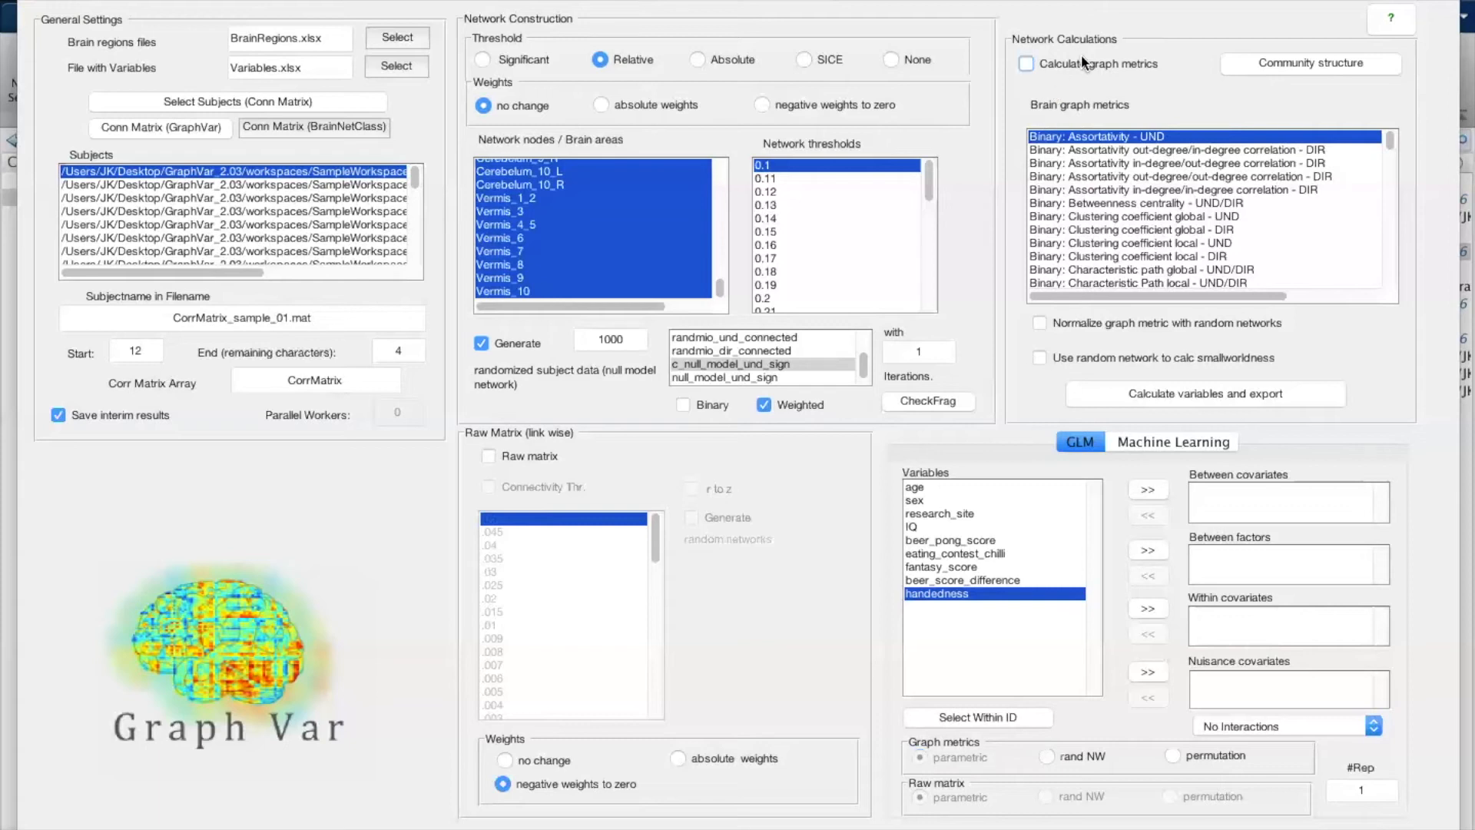
click(1083, 57)
click(1055, 65)
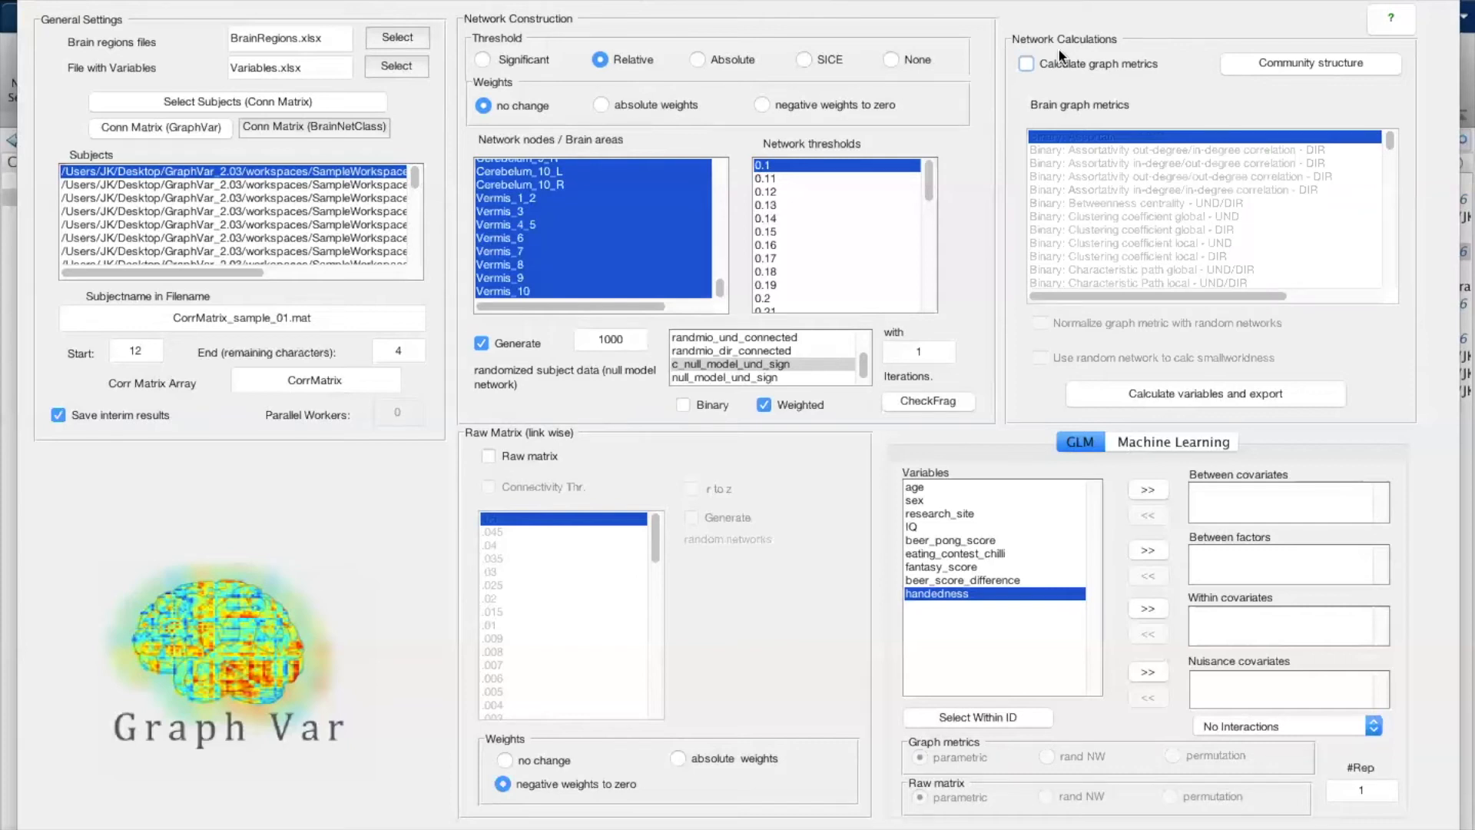
click(1024, 64)
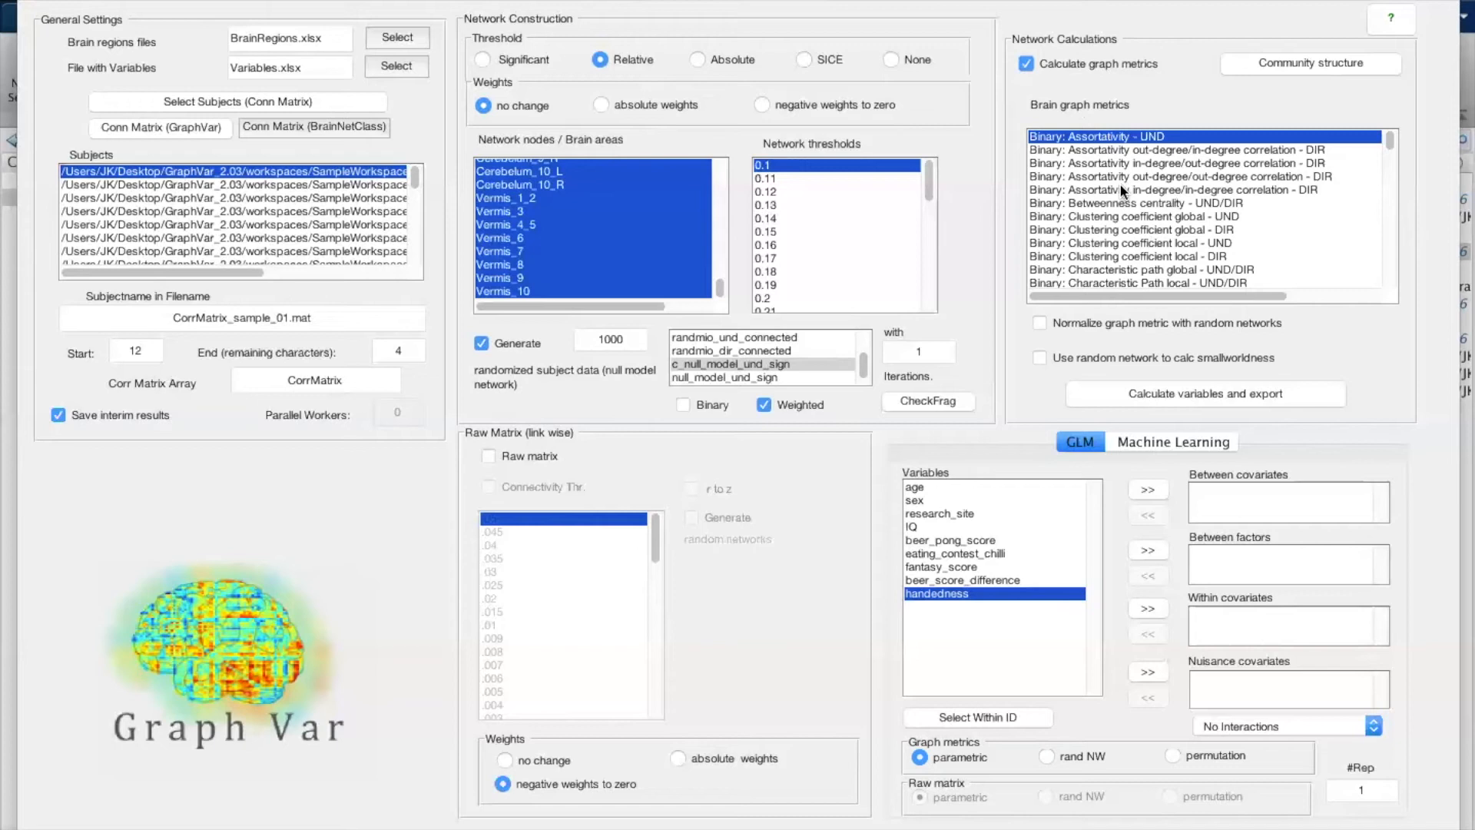
Step: Examine the list of brain graph metrics, comparing the Binary entries with the Weighted entries and their UND and DIR variants
scroll(1120, 187, down, 6)
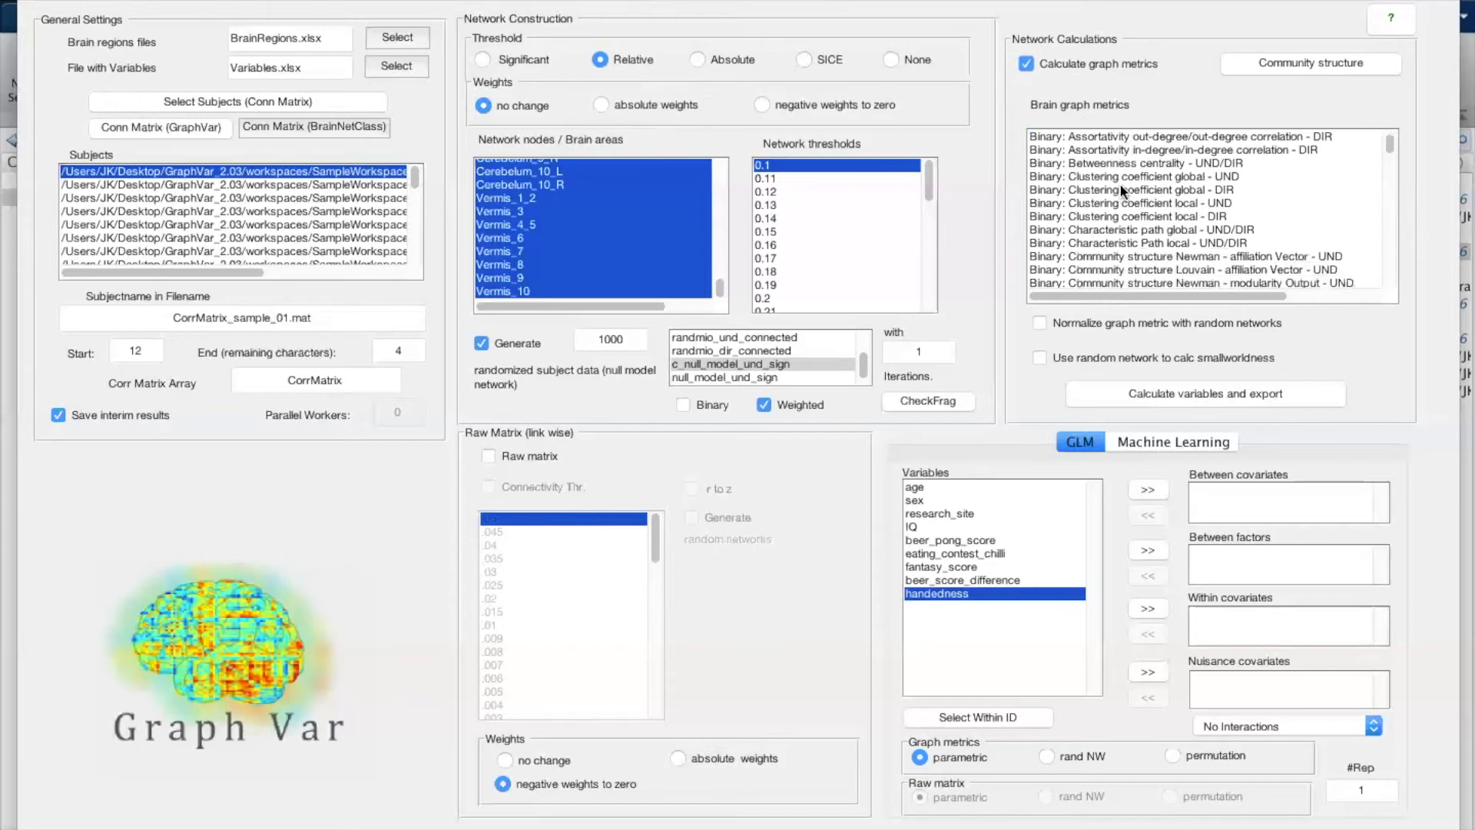
scroll(1119, 182, down, 15)
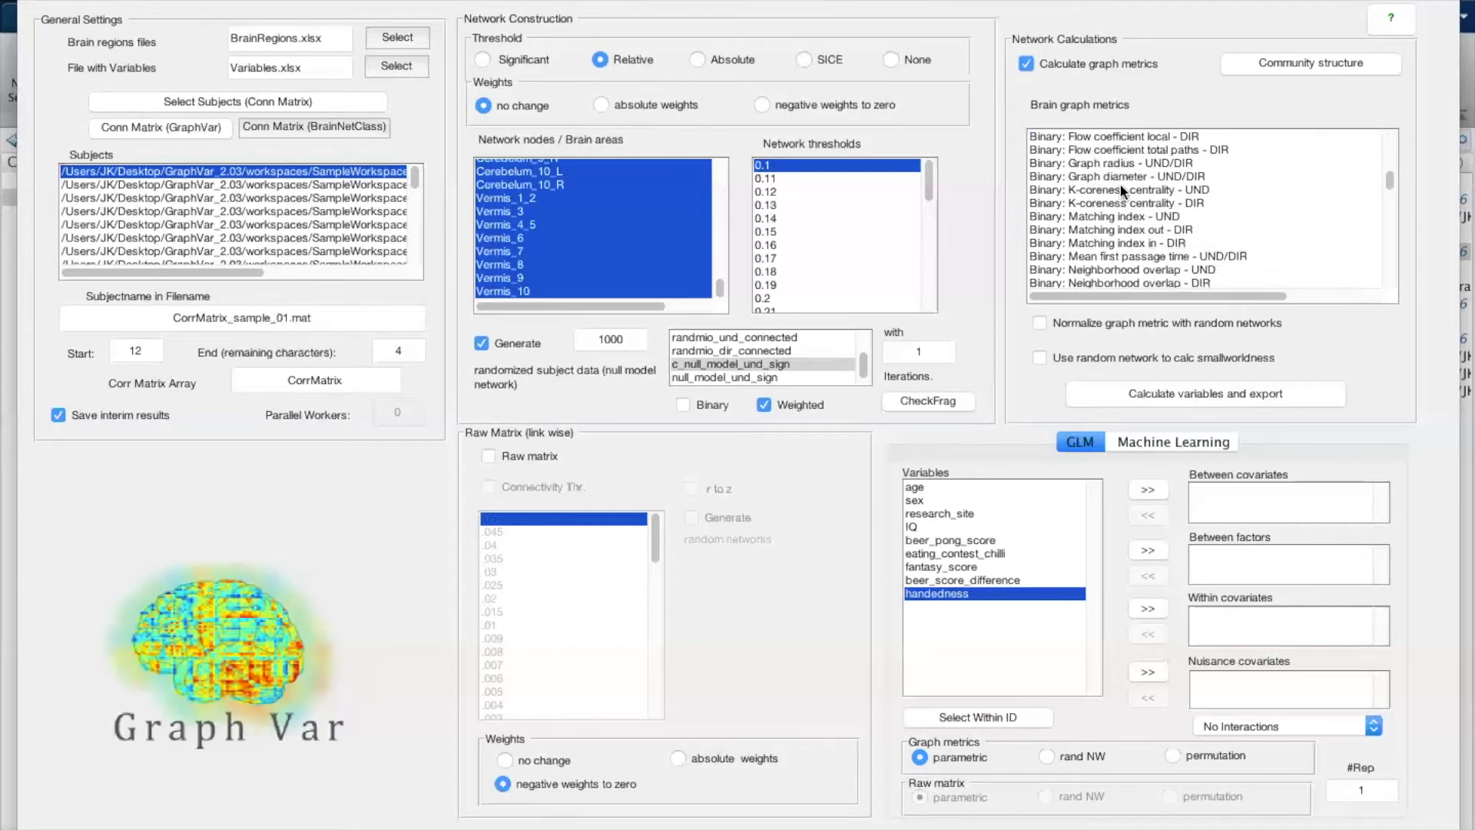
scroll(1118, 183, up, 20)
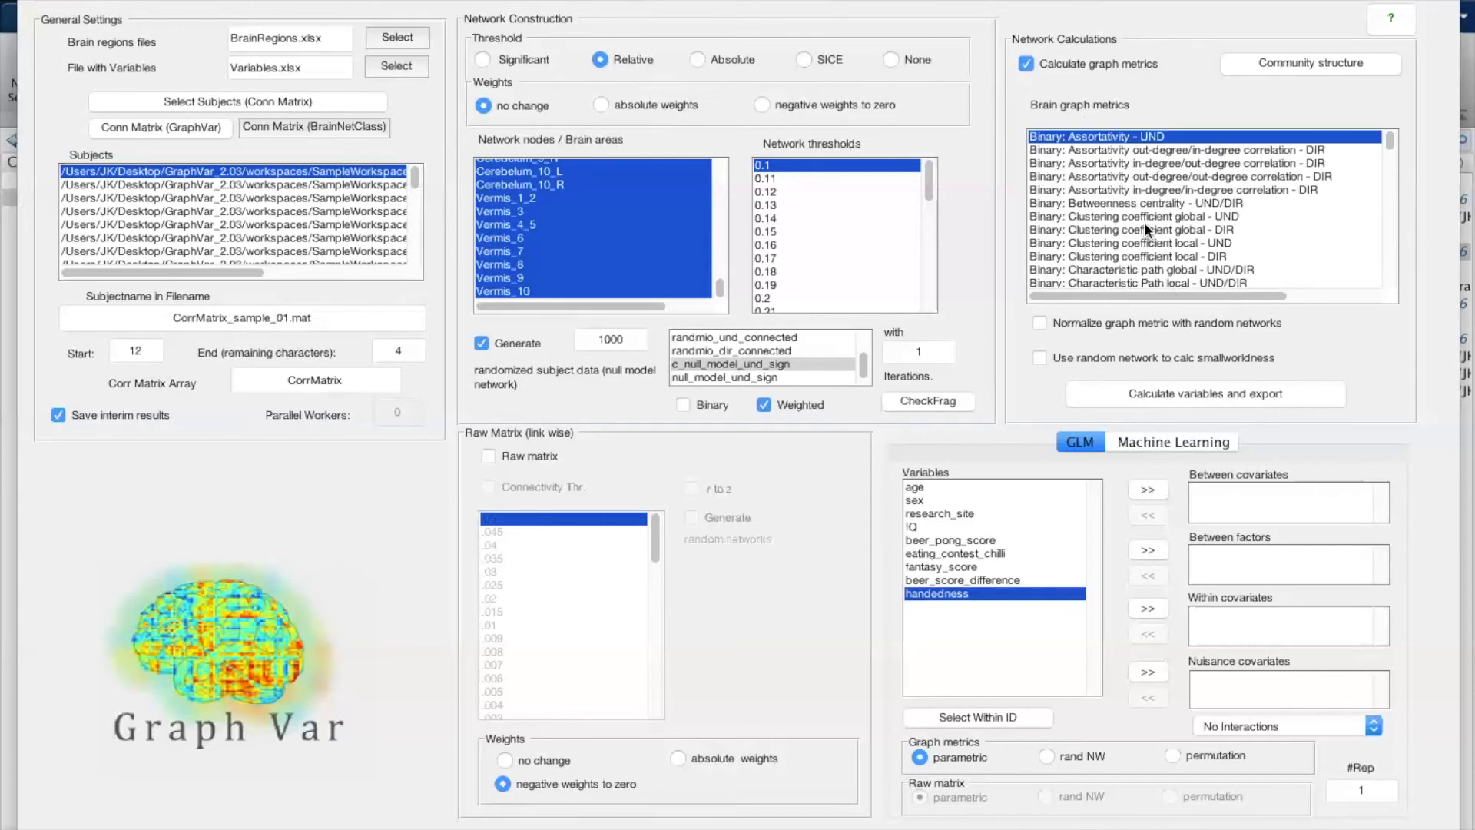
scroll(1145, 222, down, 10)
scroll(1144, 228, down, 8)
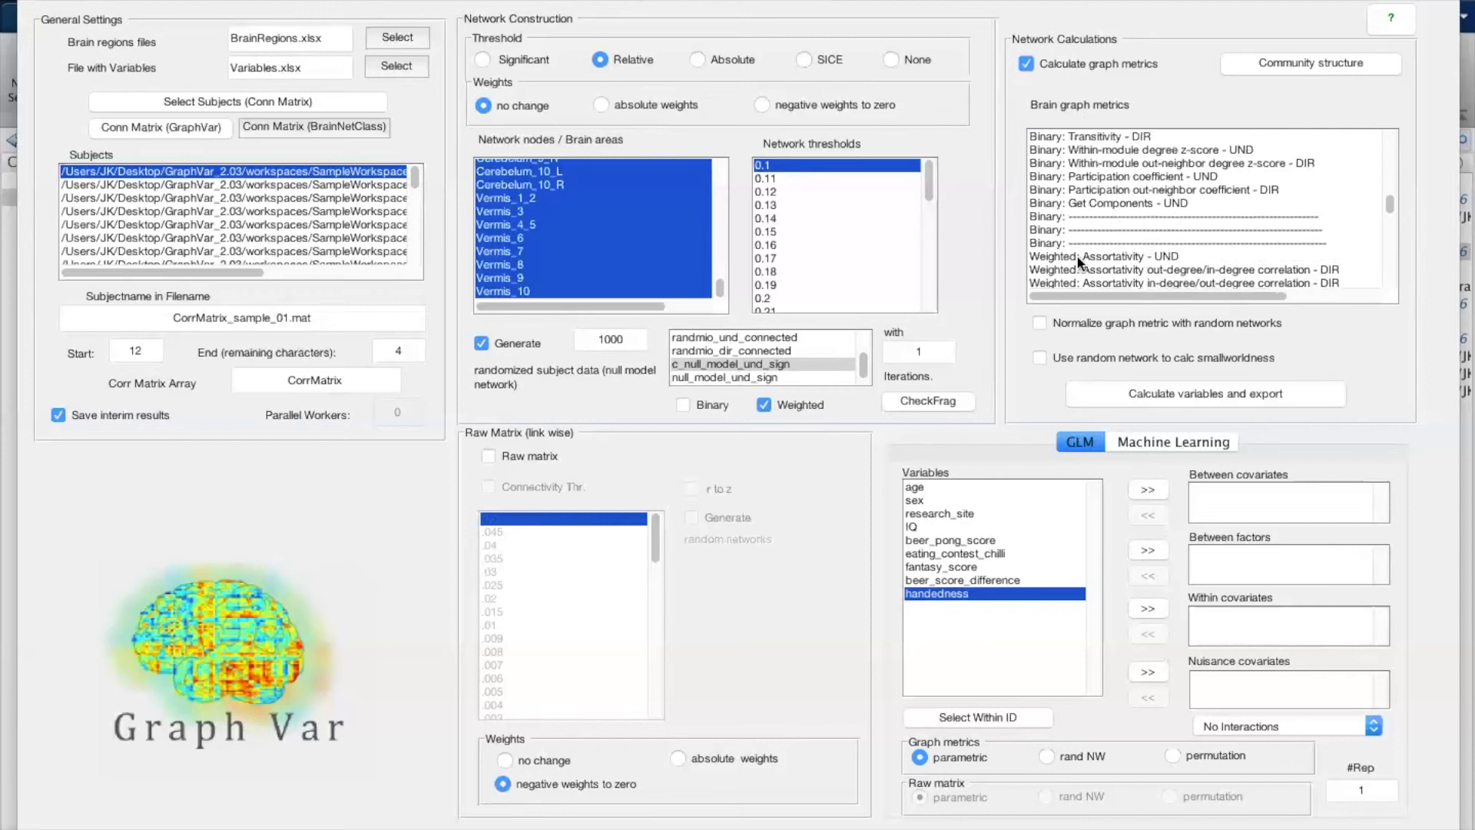
scroll(1149, 218, down, 8)
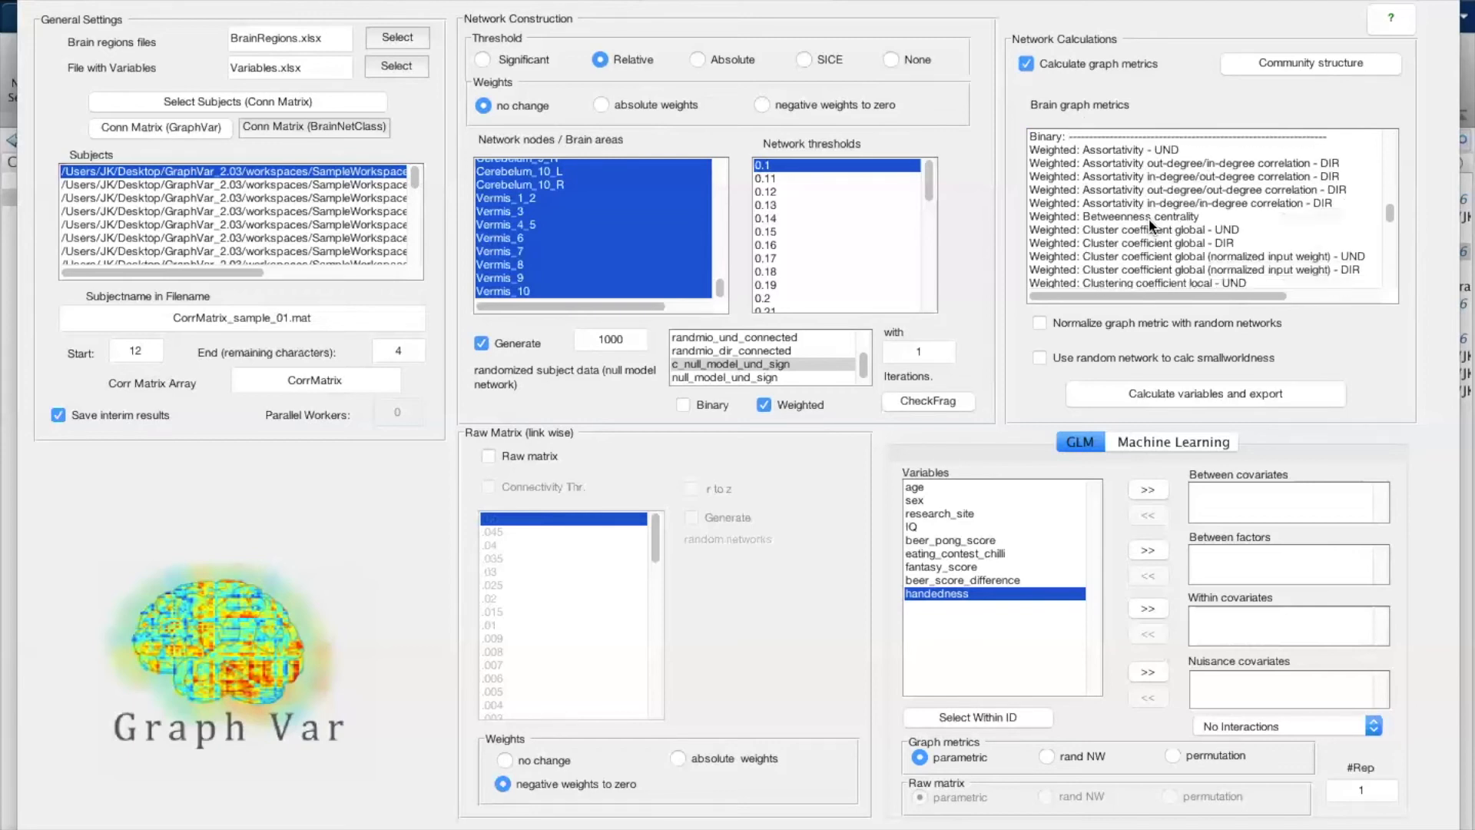
scroll(1140, 248, up, 10)
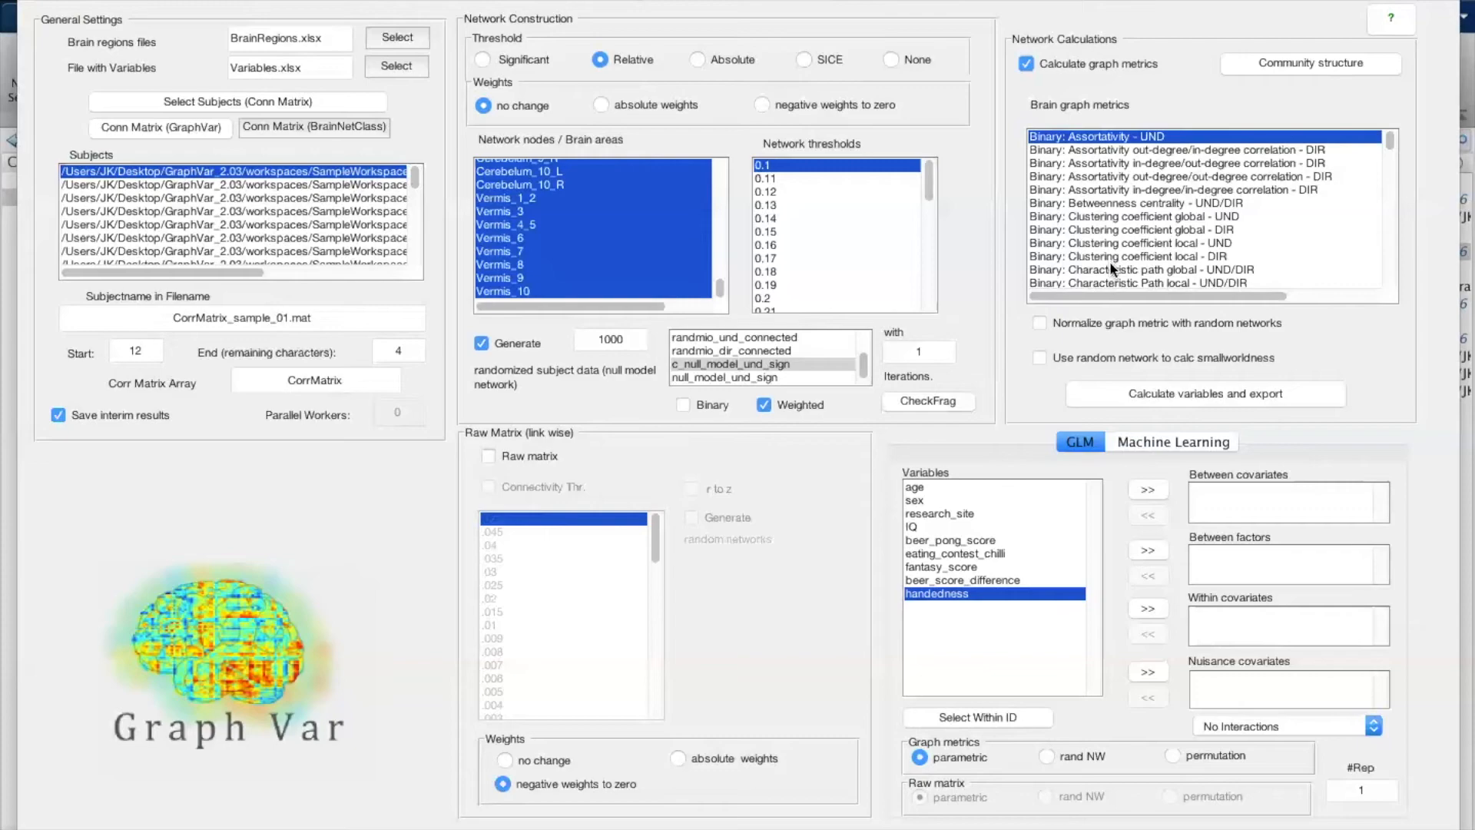
Step: Switch to MATLAB and expand the src, ext and BCT folders inside GraphVar_2.03
key(ctrl+Up)
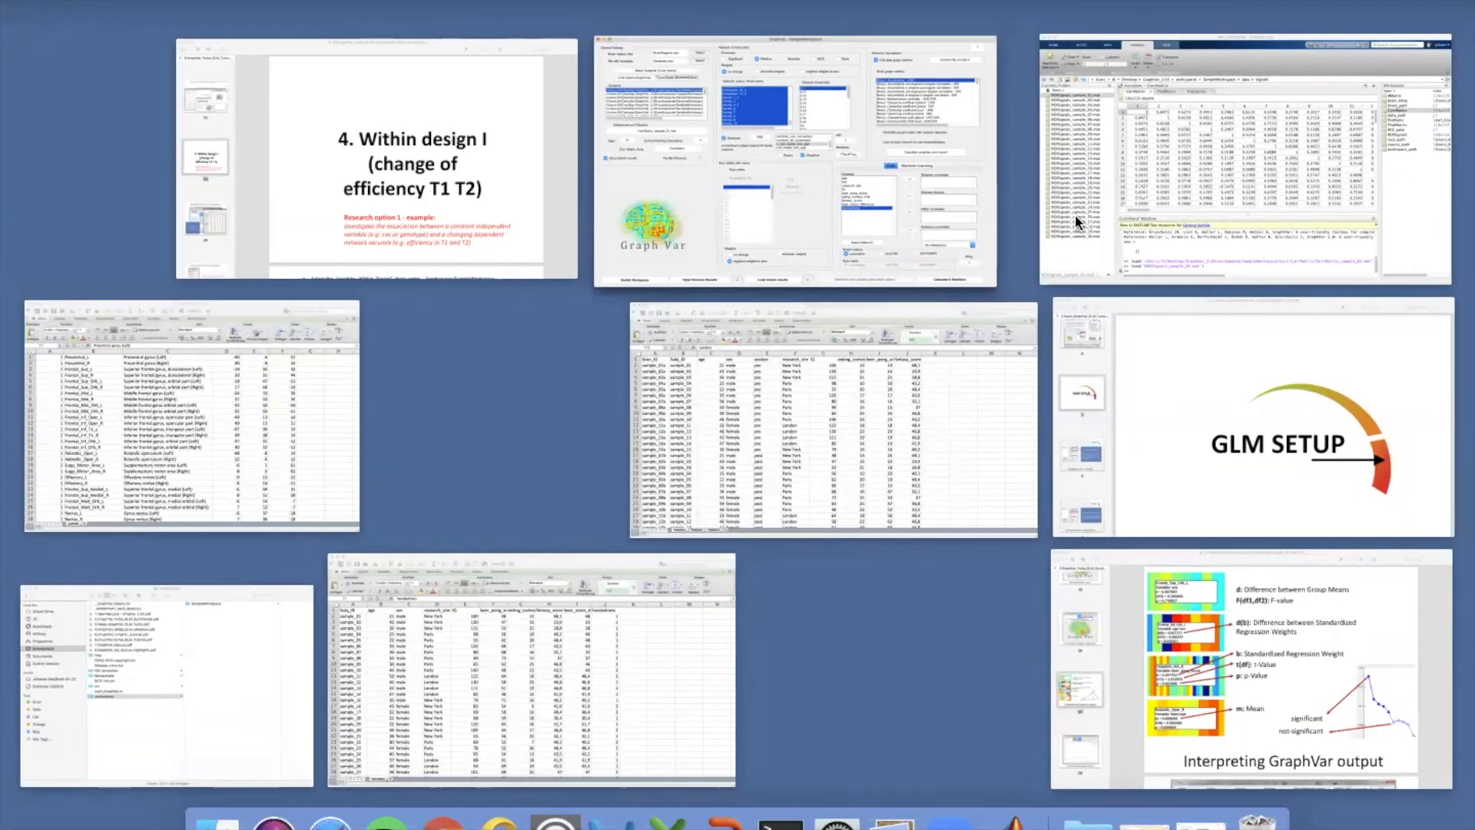
click(1164, 195)
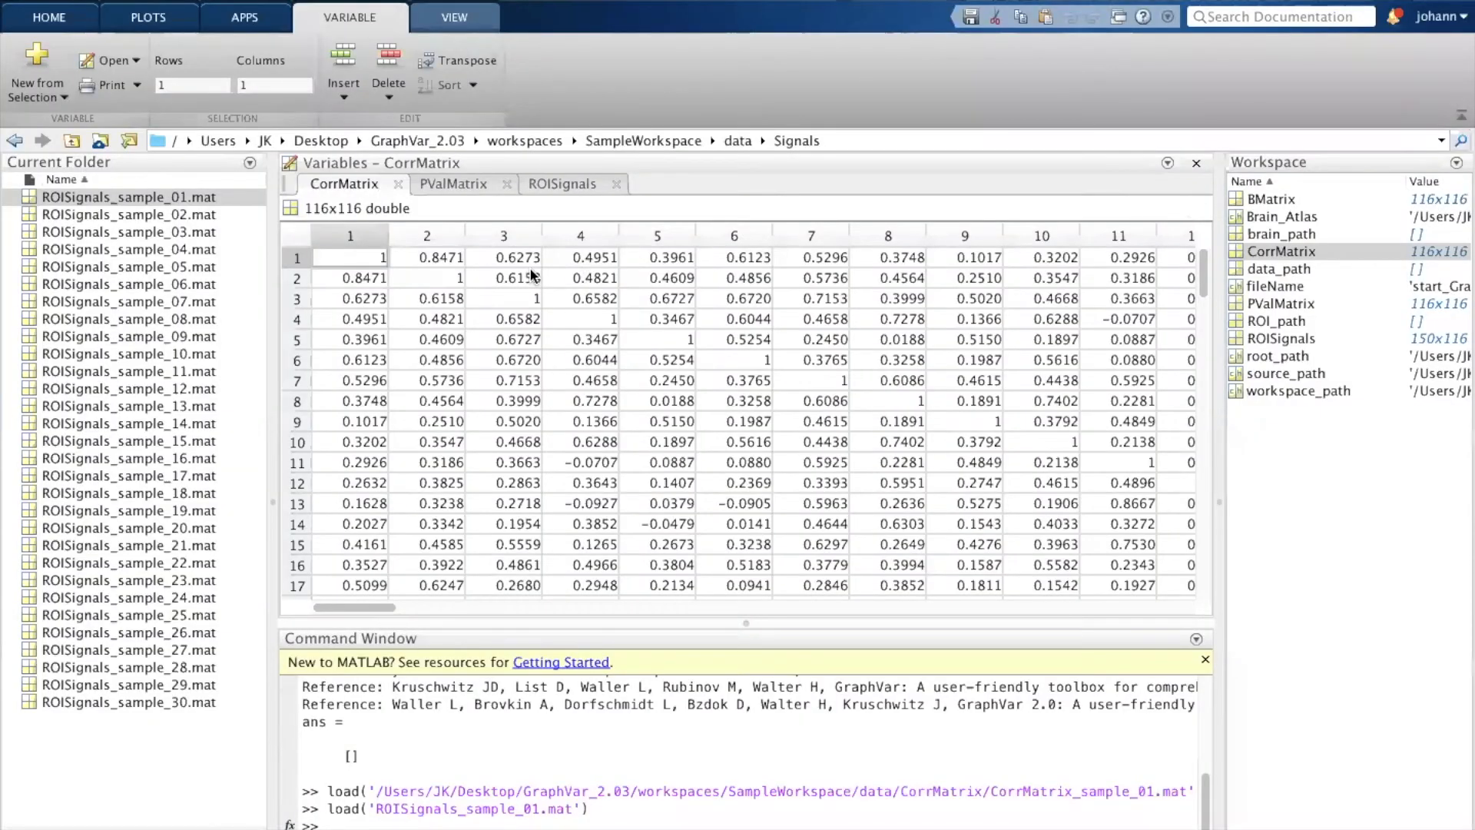
click(417, 141)
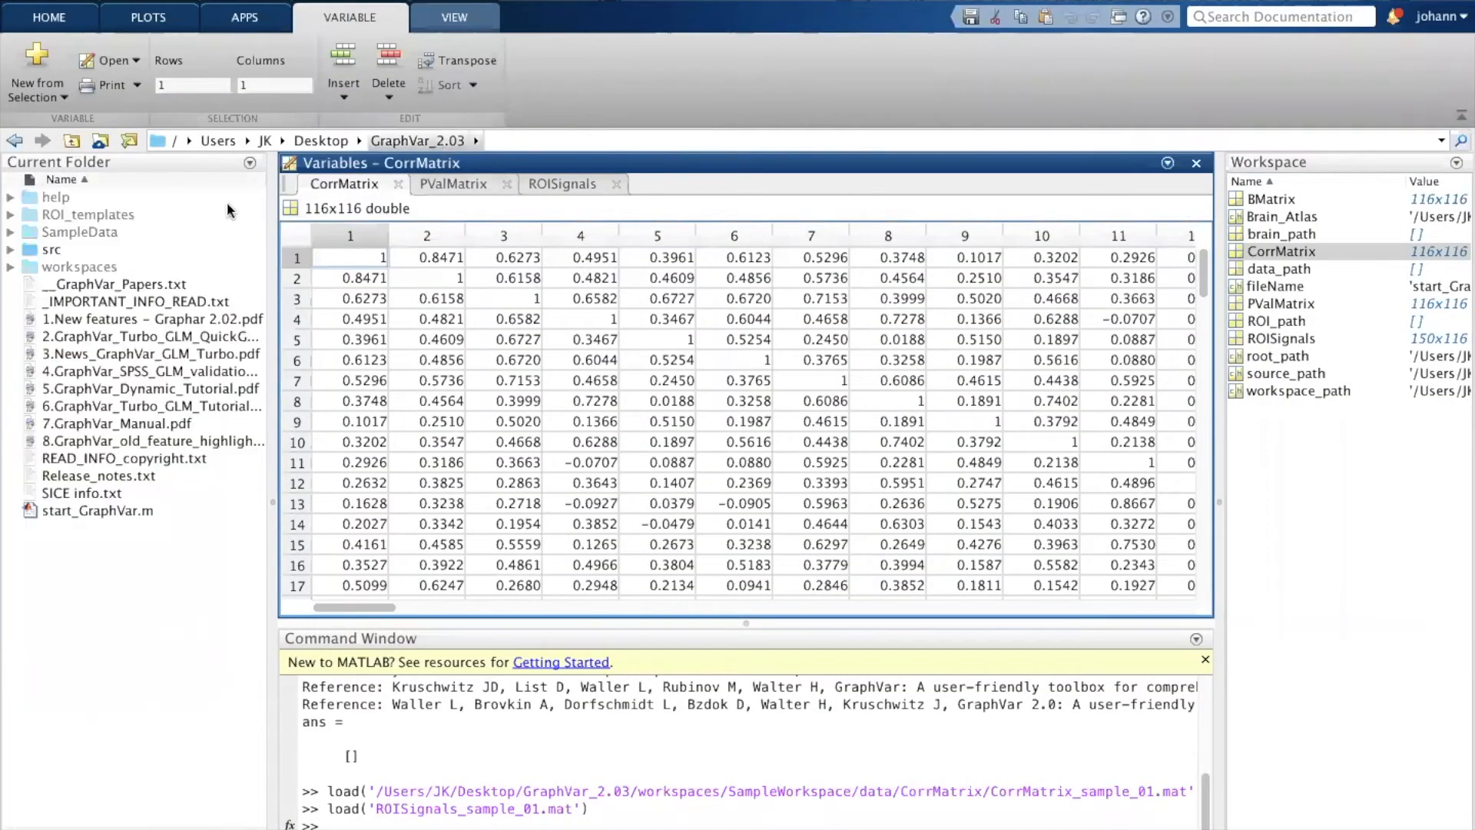
click(10, 249)
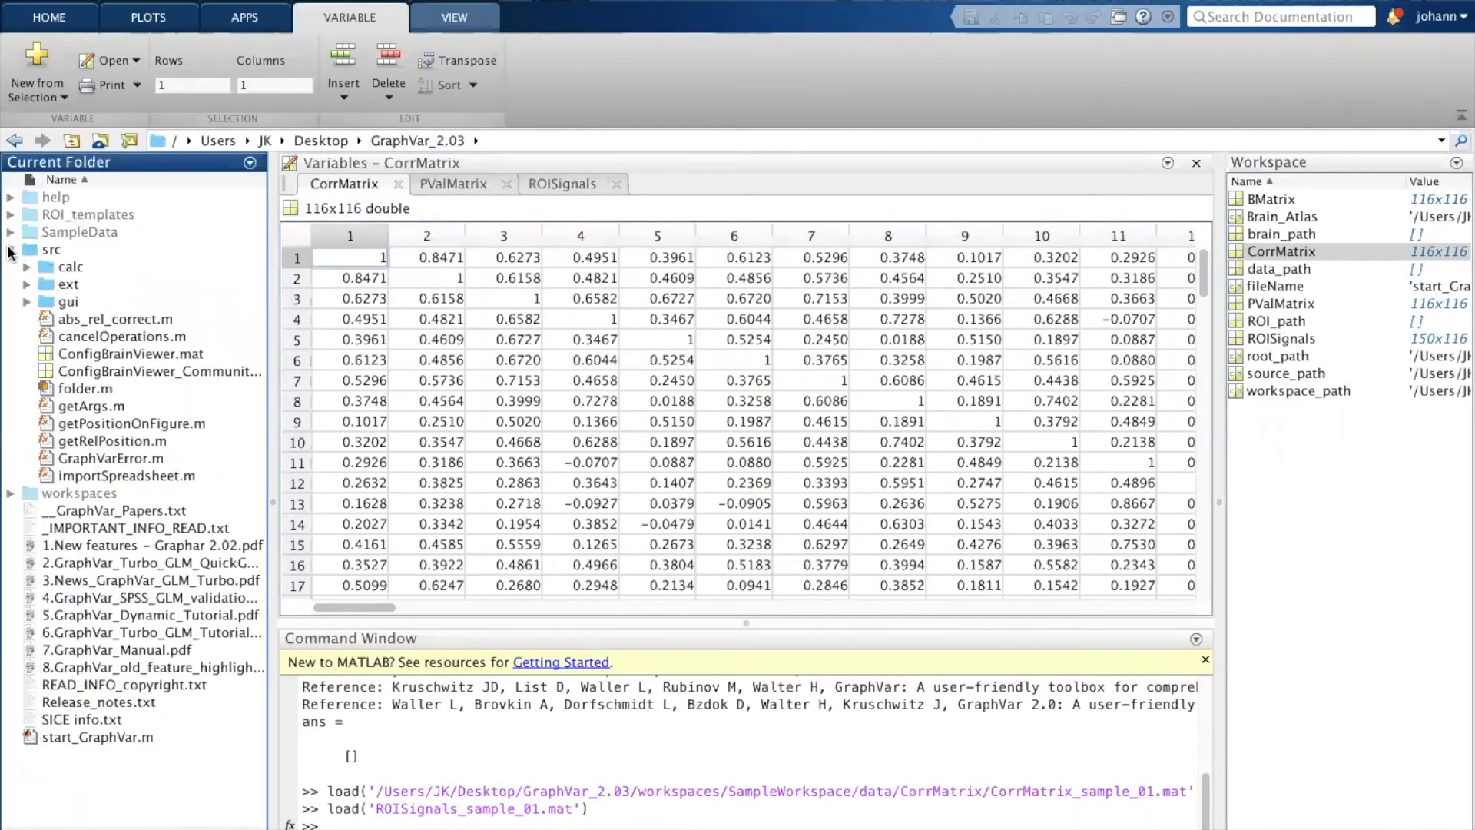
click(27, 286)
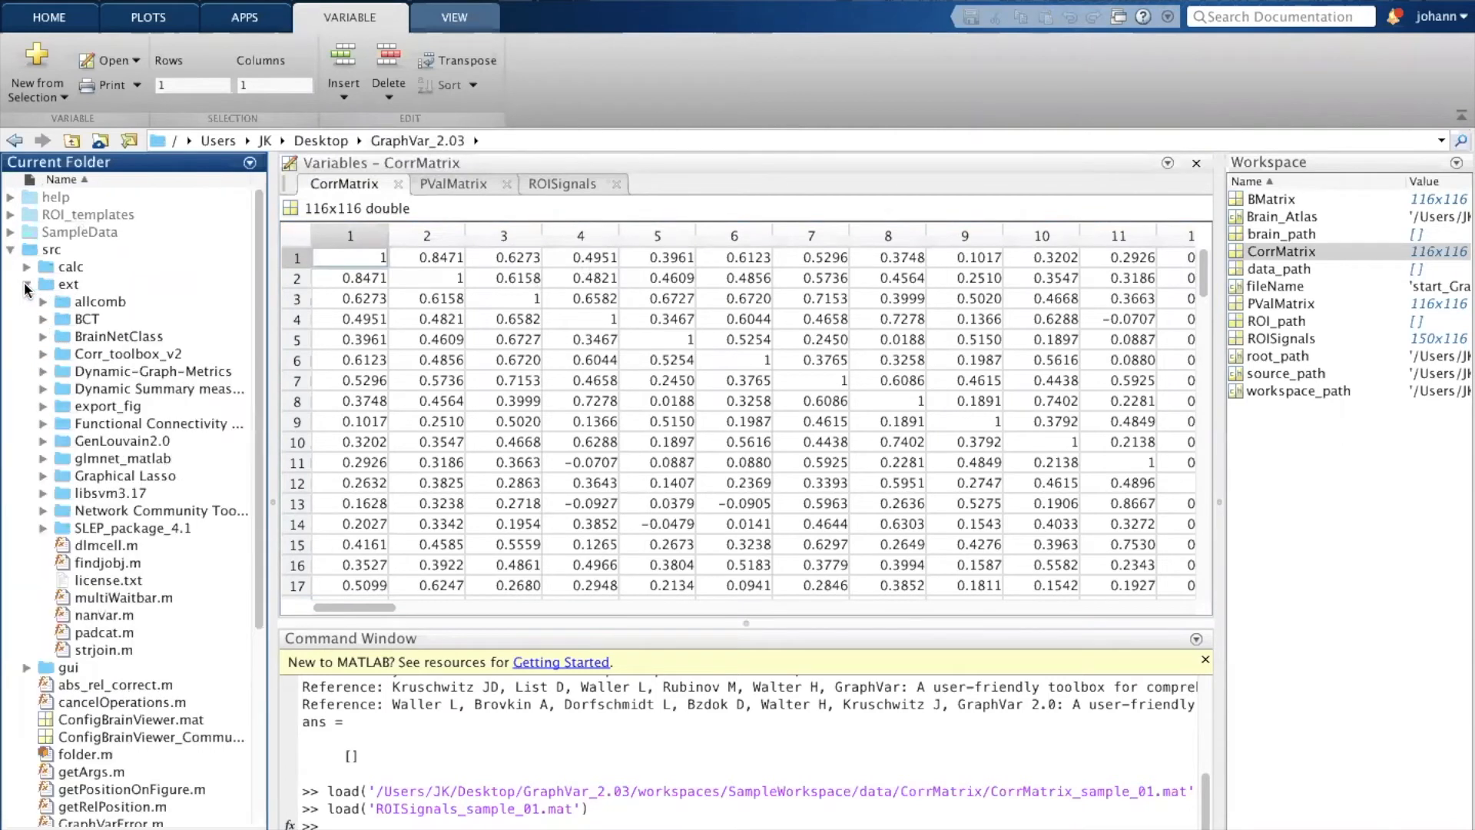
click(43, 320)
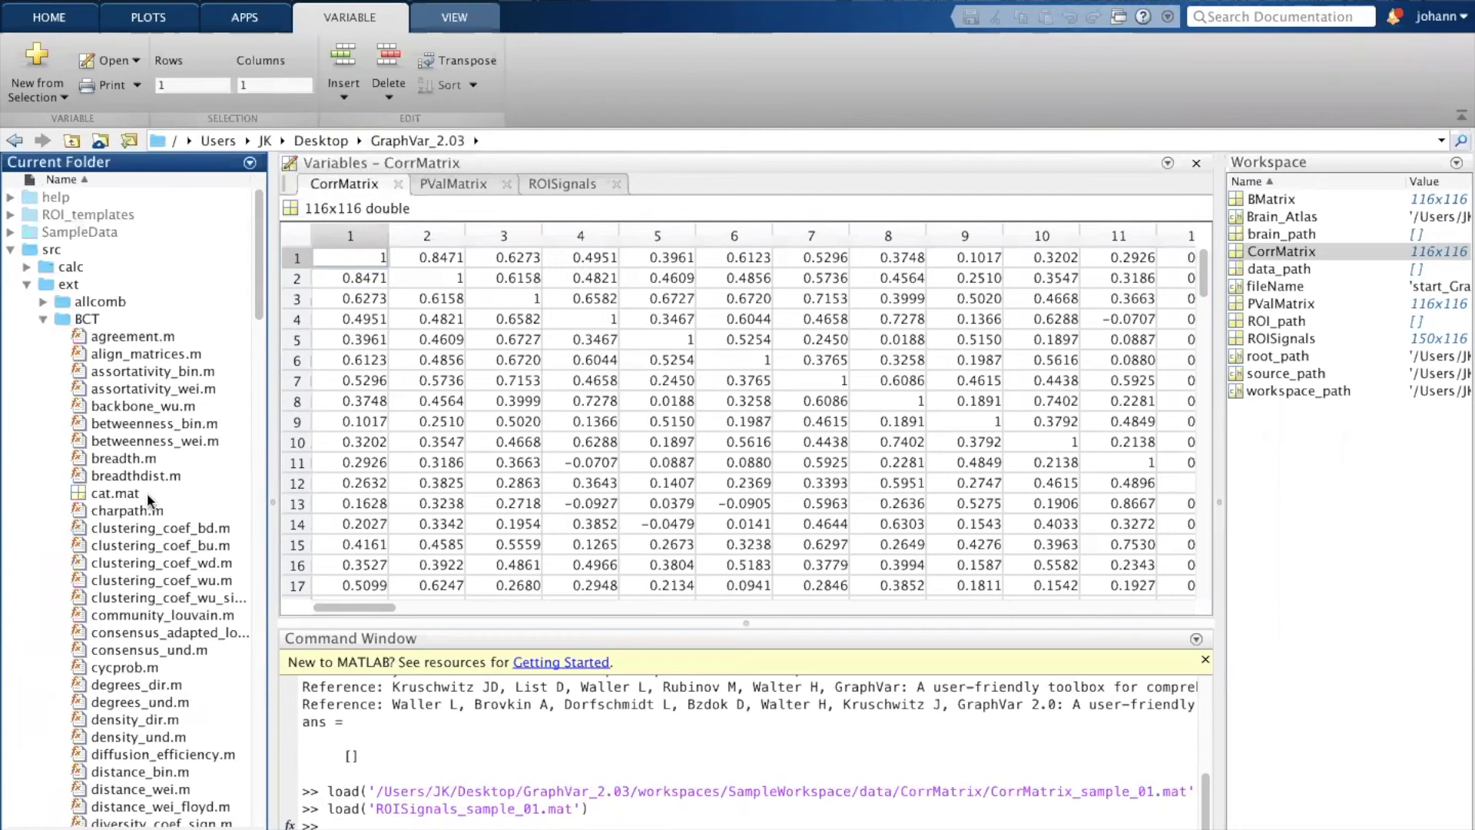
Step: Open efficiency_wei.m from the BCT folder to read and highlight its global efficiency description, and close the file
scroll(146, 492, down, 5)
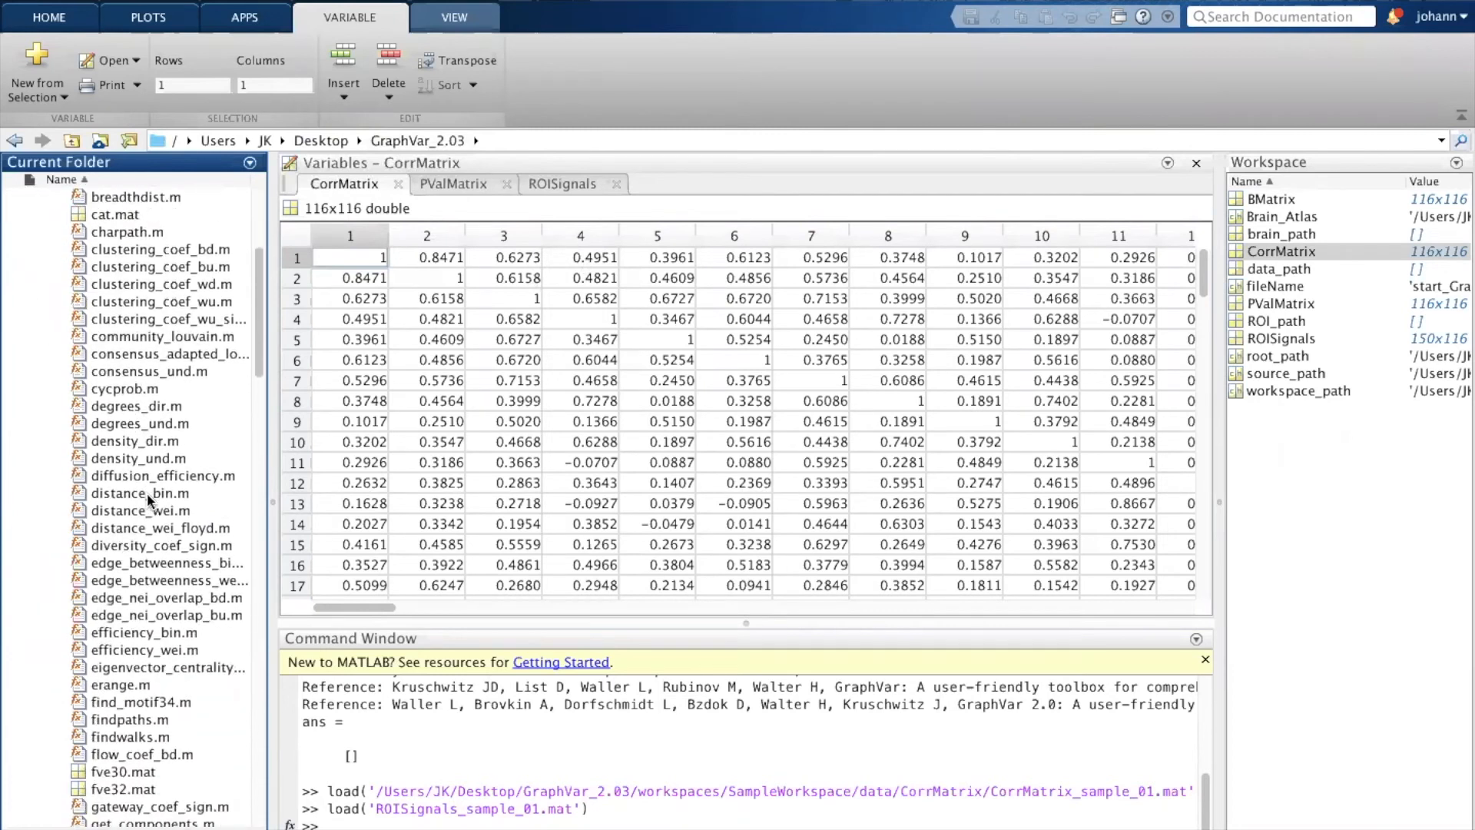
scroll(146, 491, up, 3)
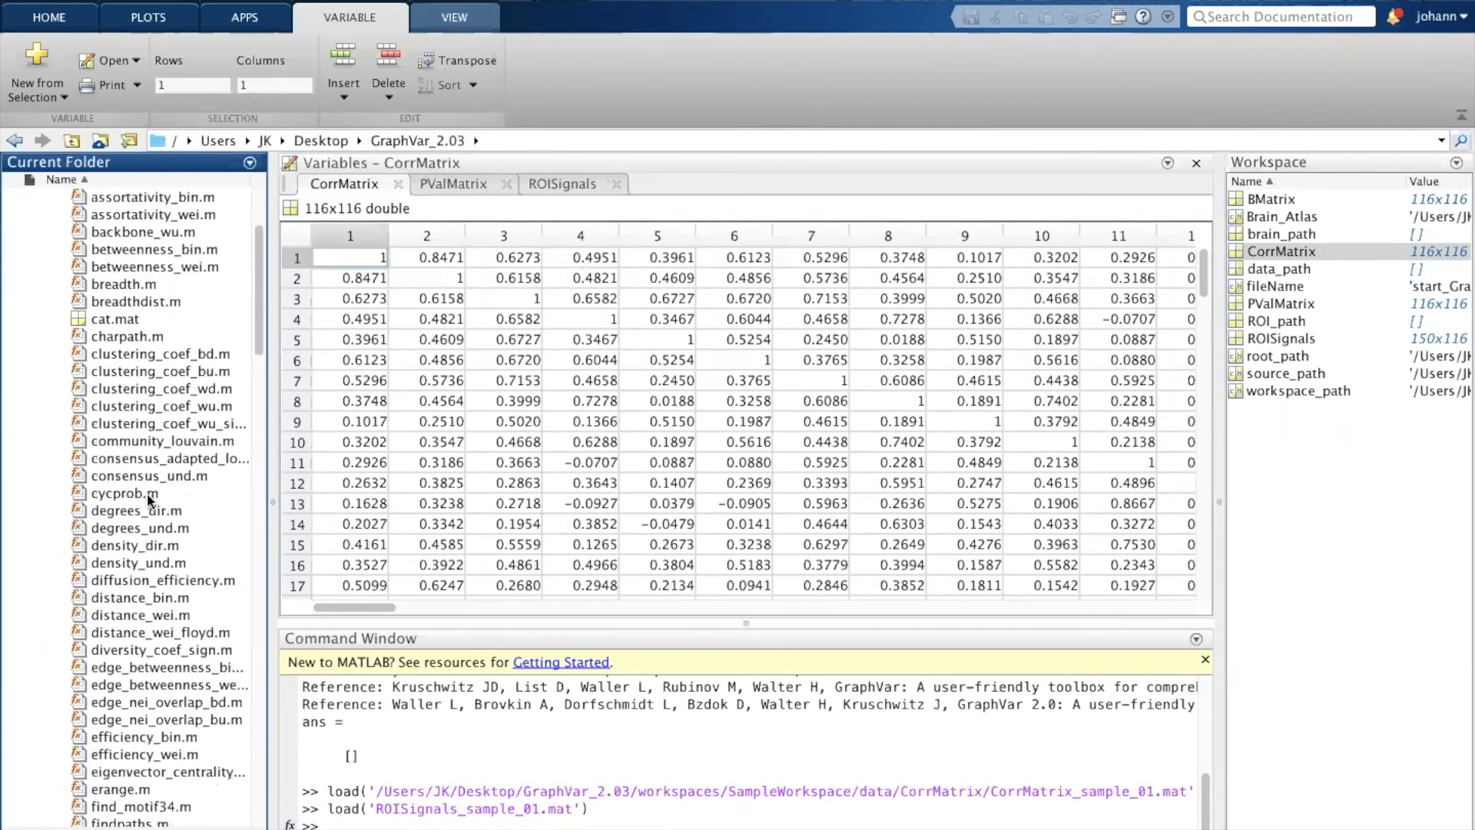
scroll(129, 346, up, 5)
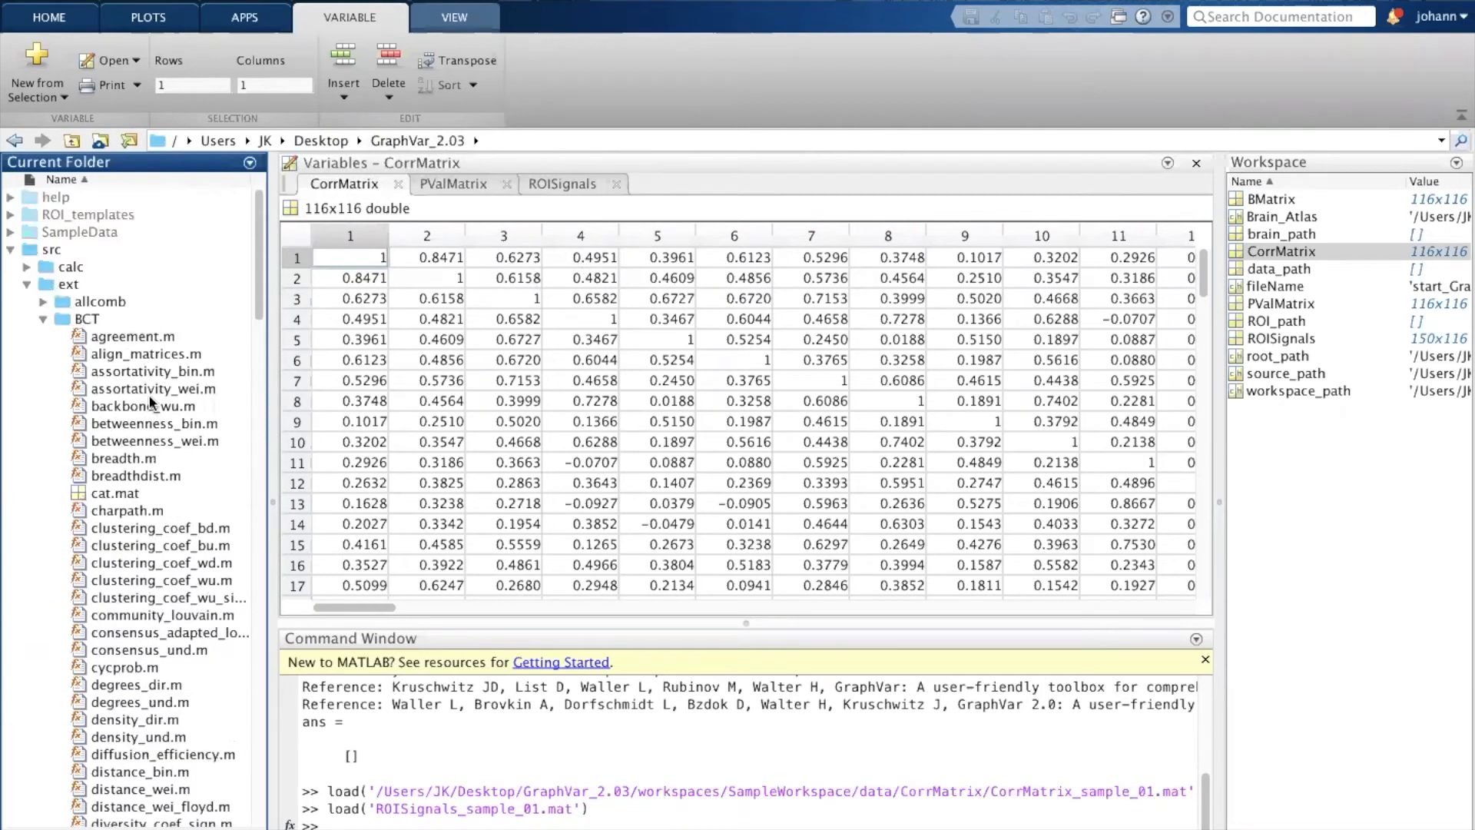
scroll(138, 567, down, 5)
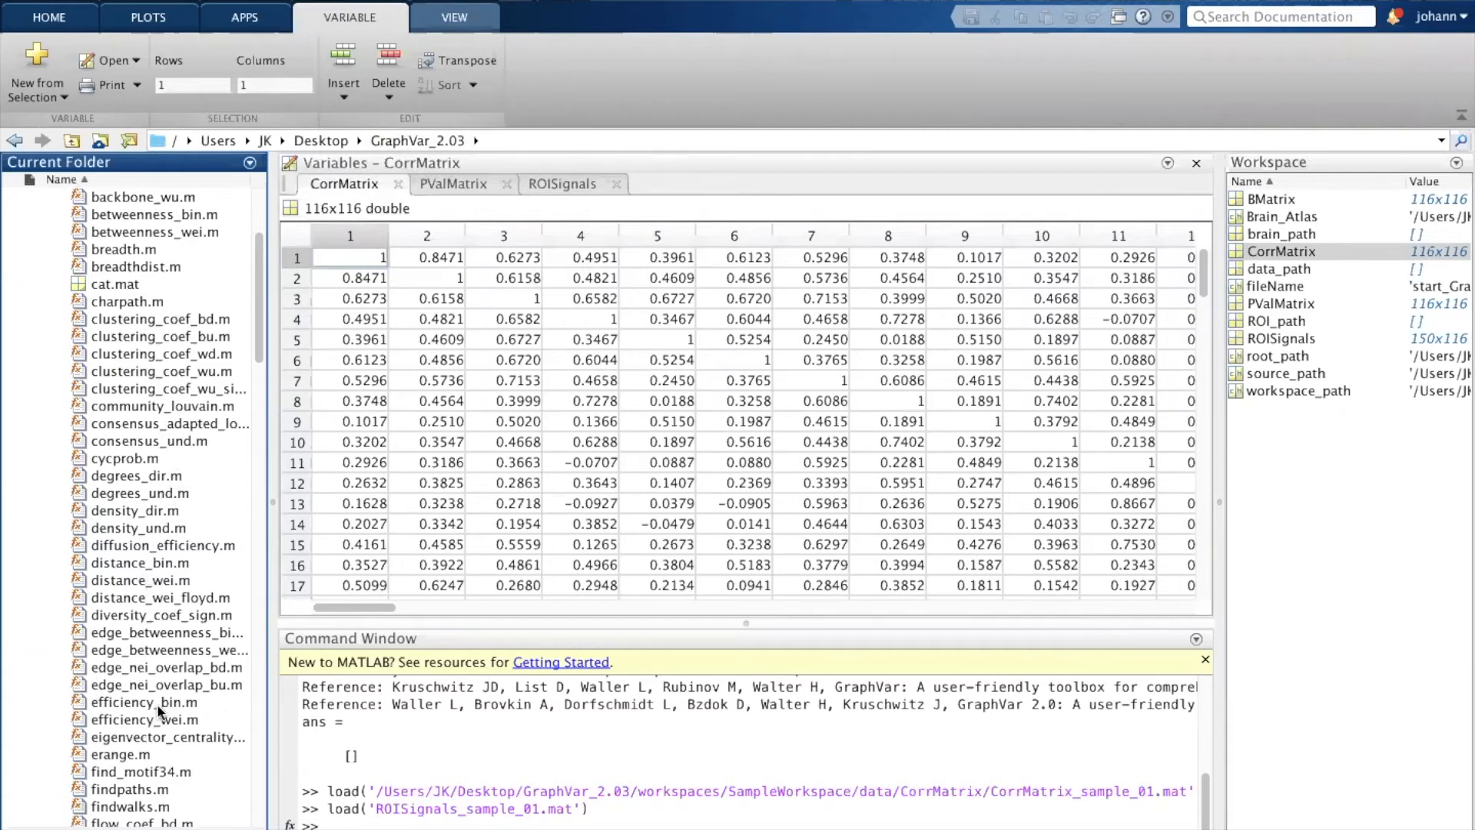
double_click(142, 719)
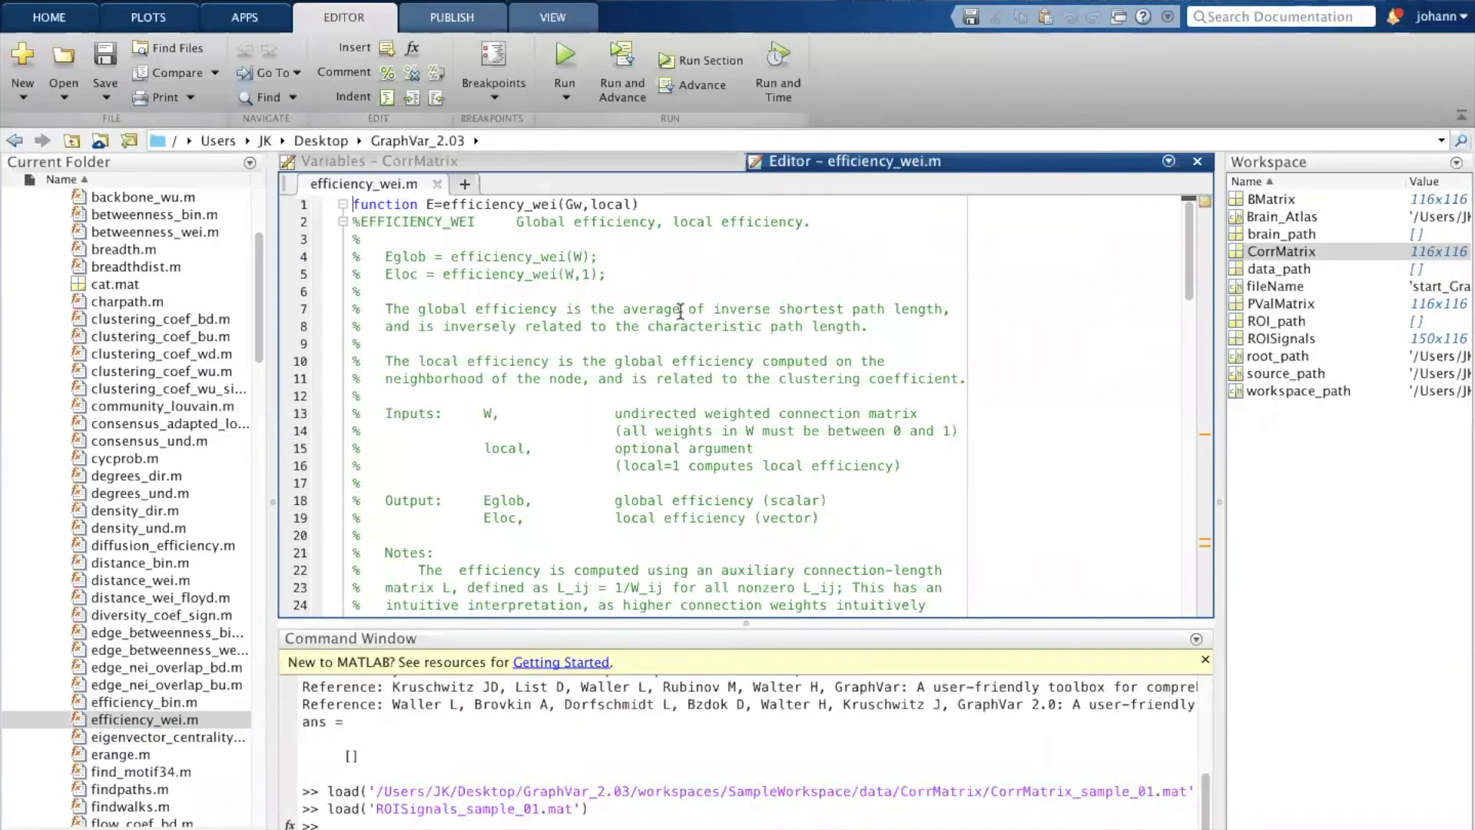
scroll(508, 480, down, 4)
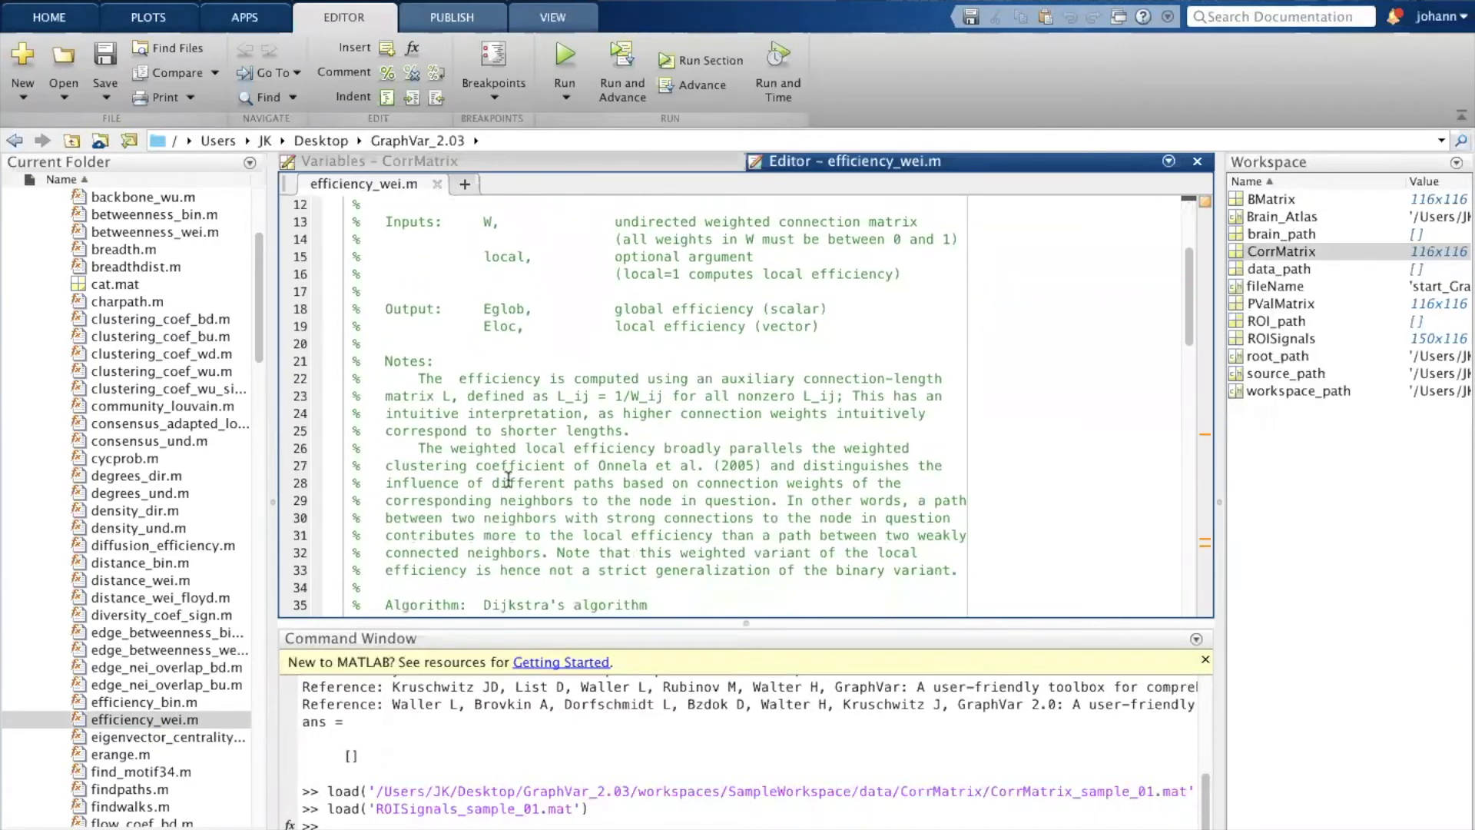
scroll(508, 480, up, 4)
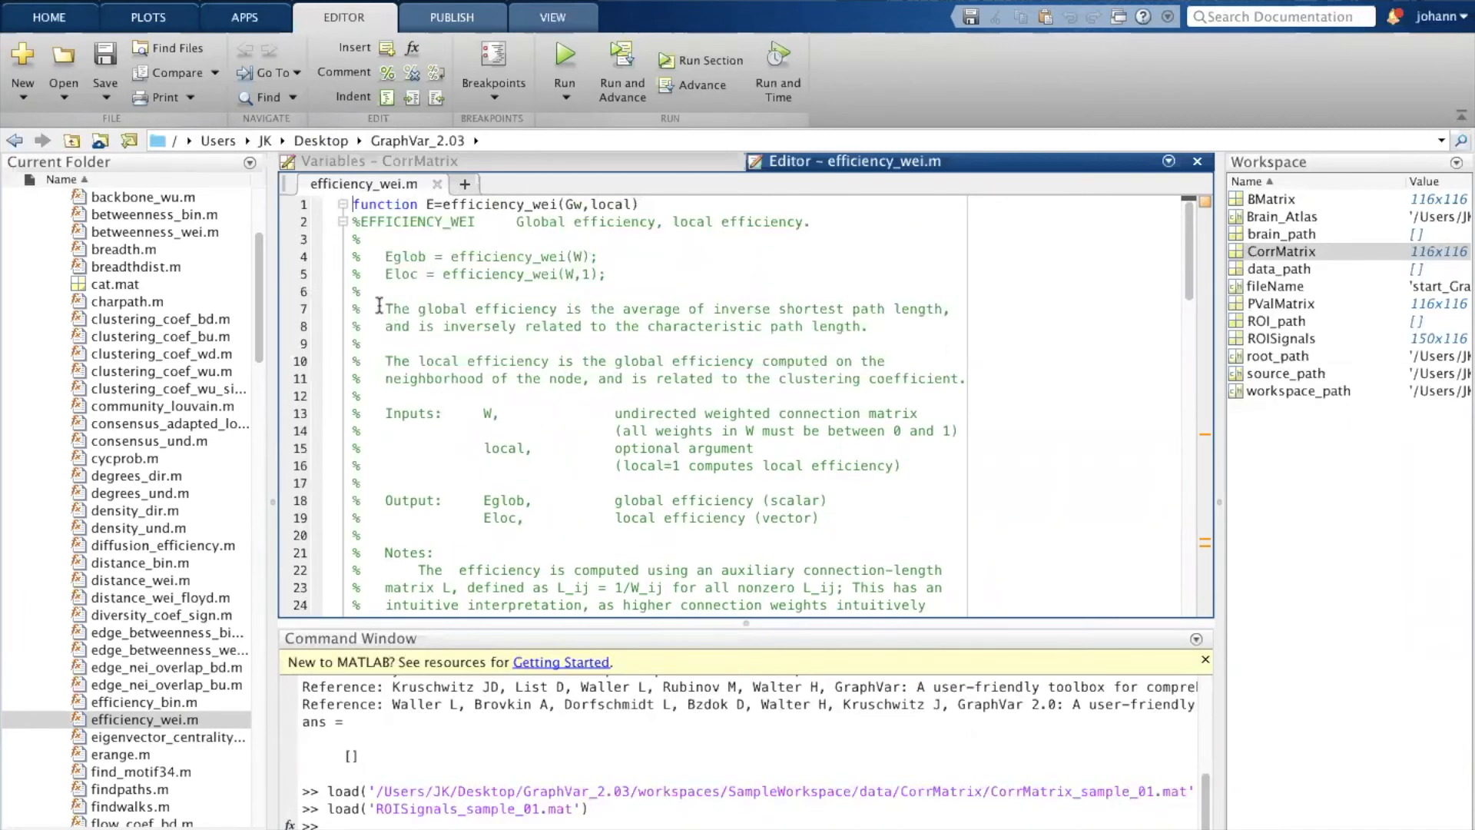
drag(381, 308, 525, 335)
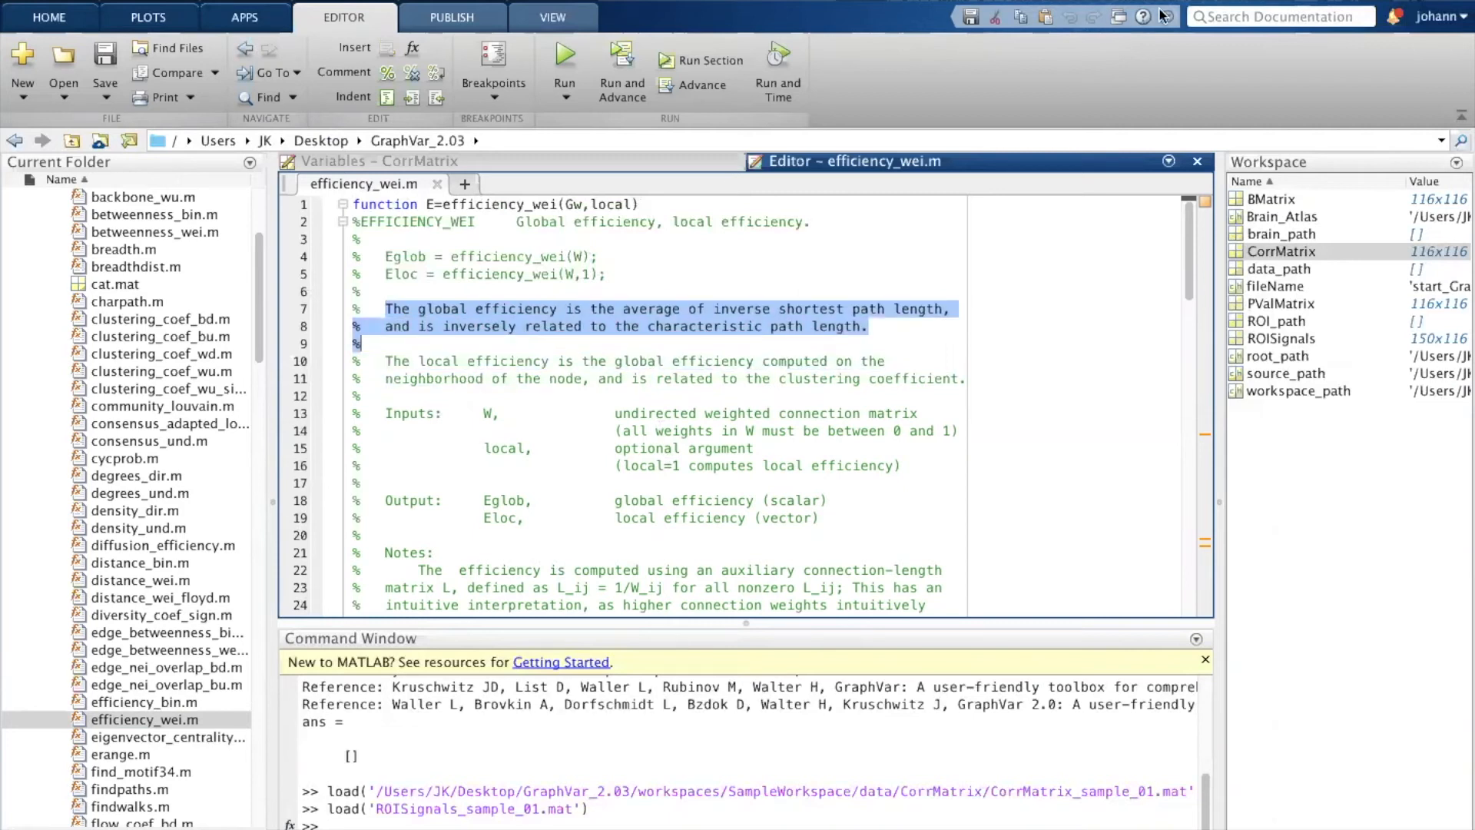
click(1197, 161)
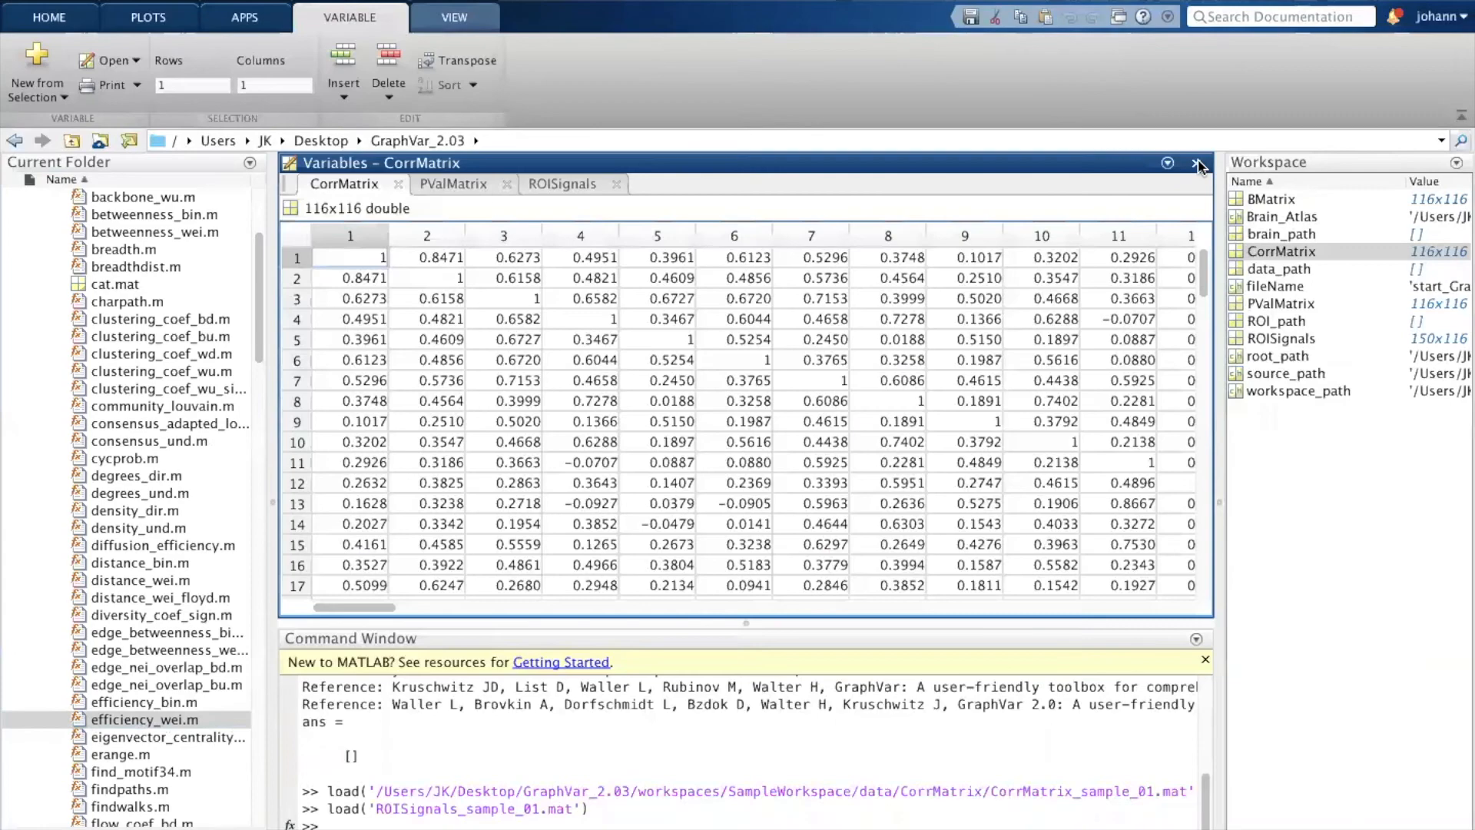
Step: Switch back to GraphVar and select the metrics Binary: Clustering coefficient global - UND and Binary: Clustering coefficient local - UND
key(ctrl+Up)
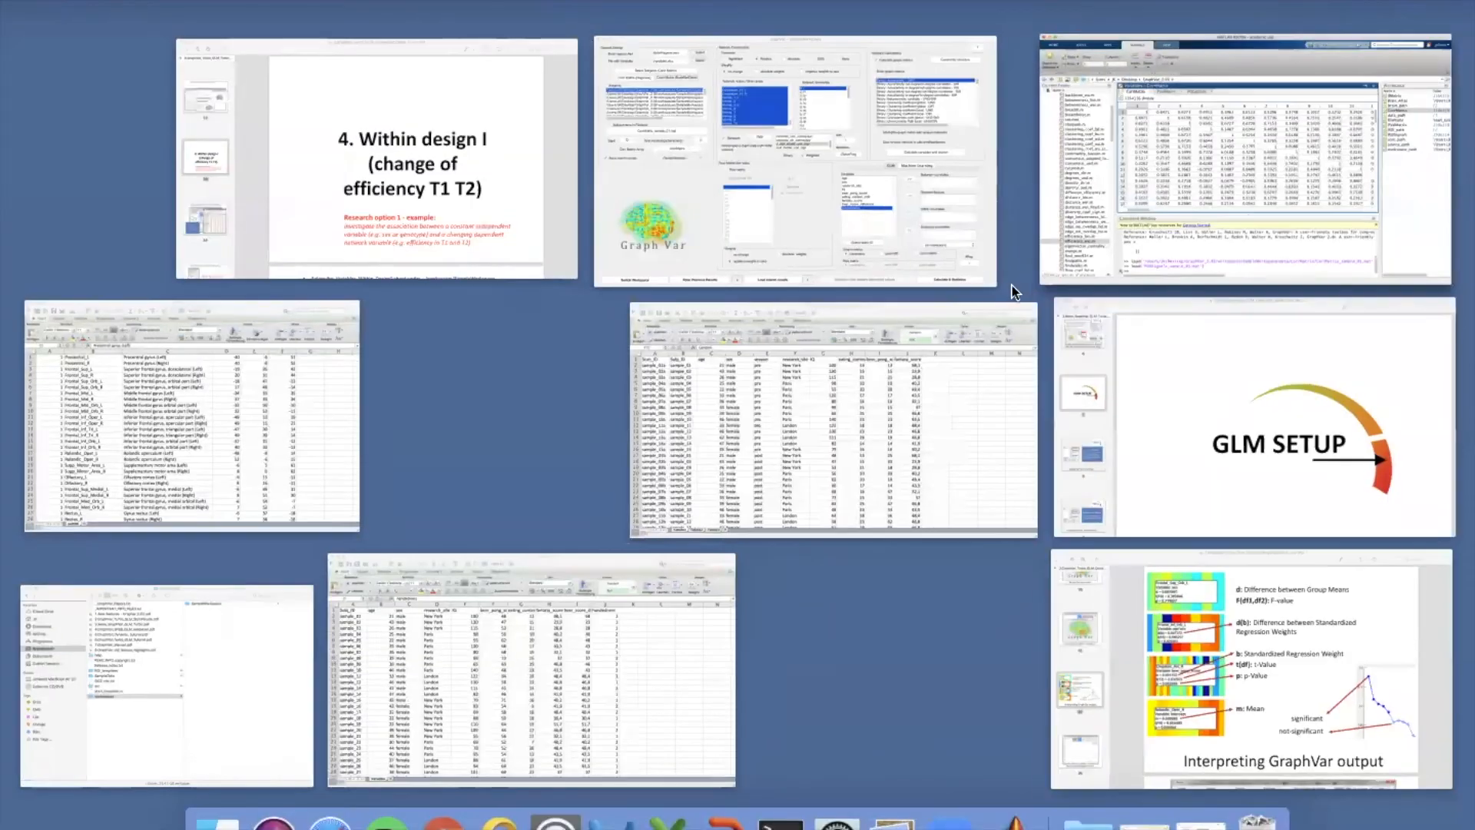
click(903, 199)
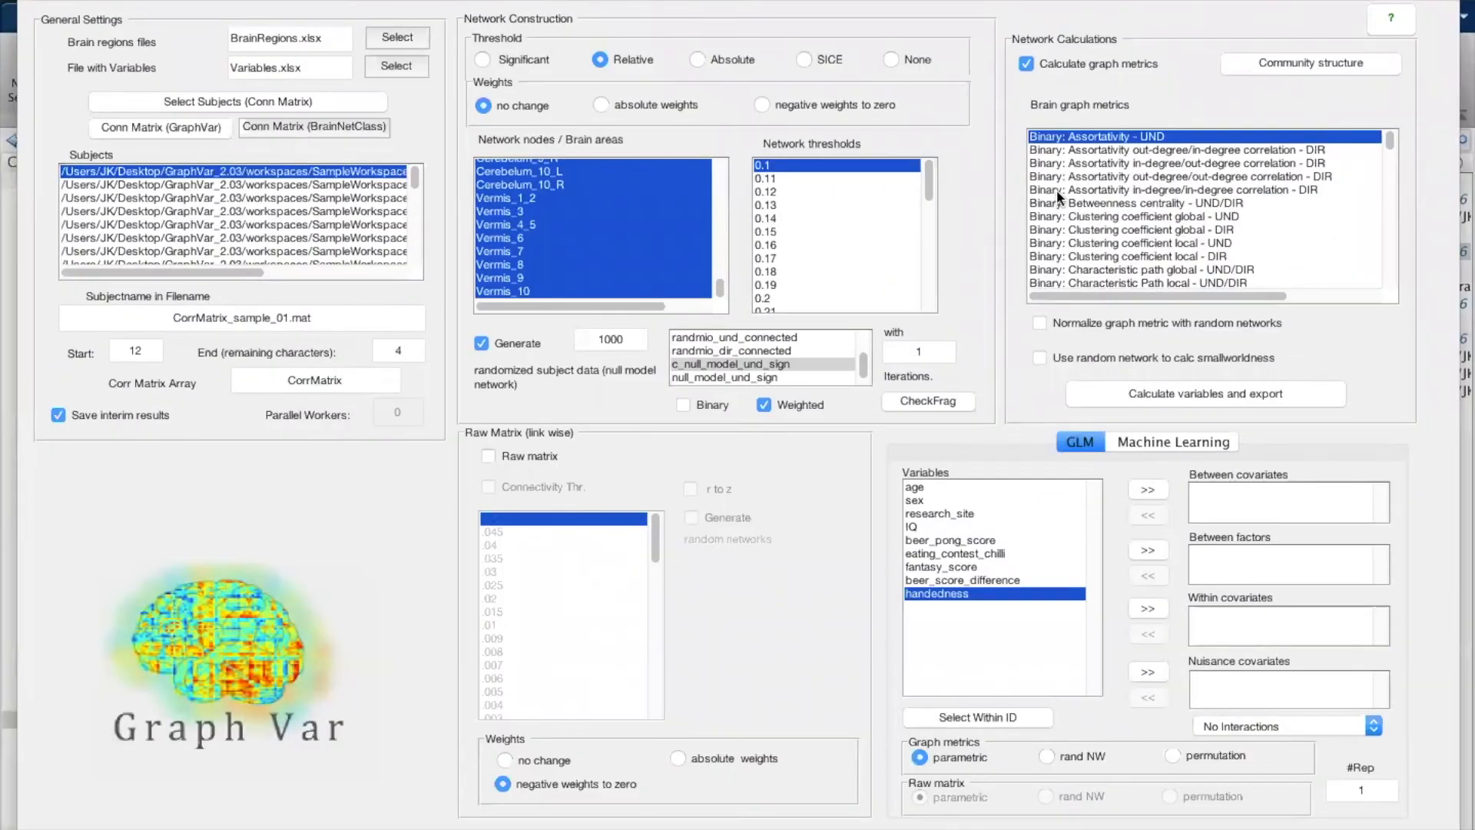
scroll(1097, 223, down, 6)
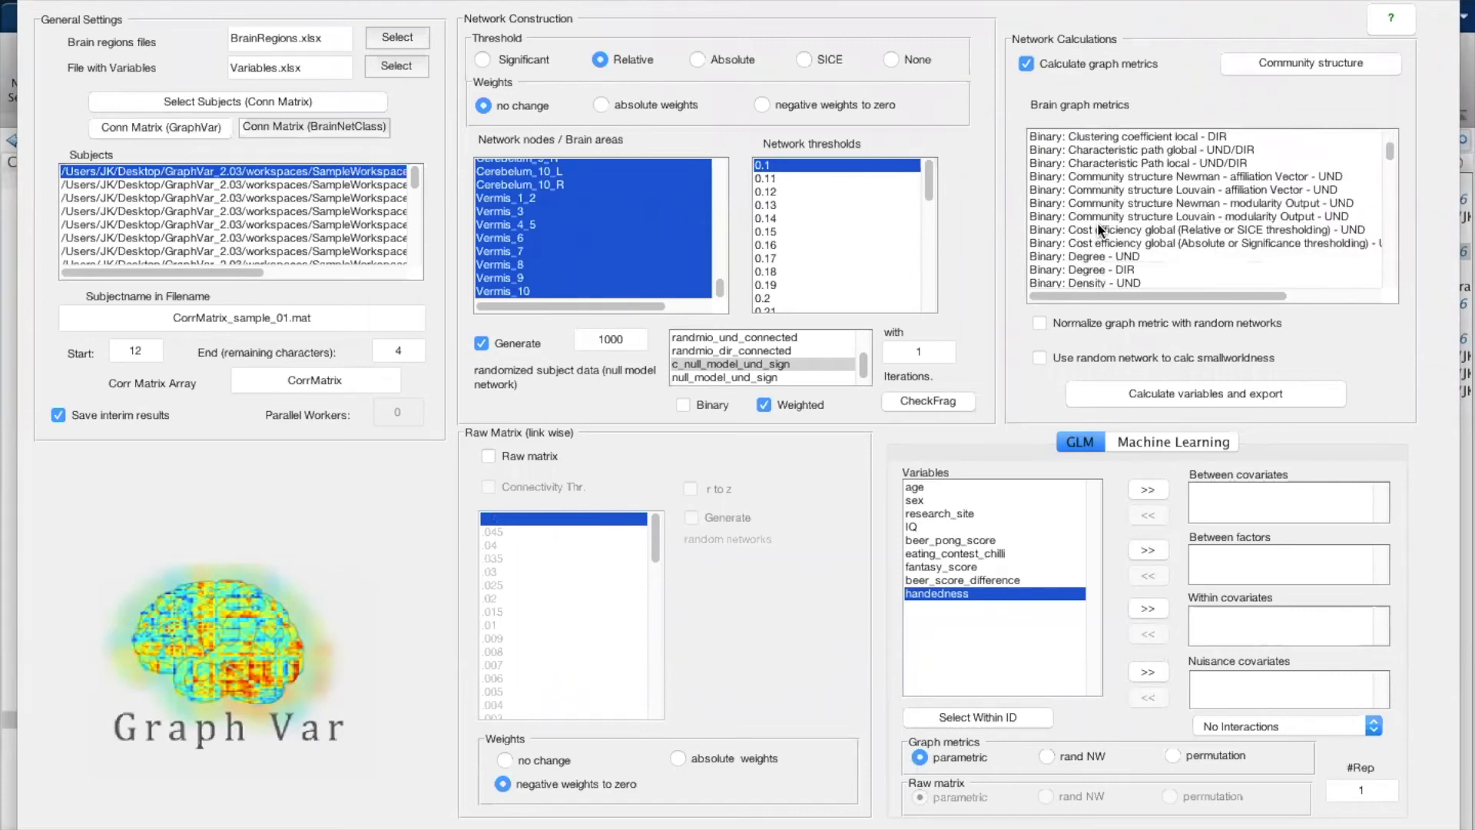
scroll(1097, 223, up, 6)
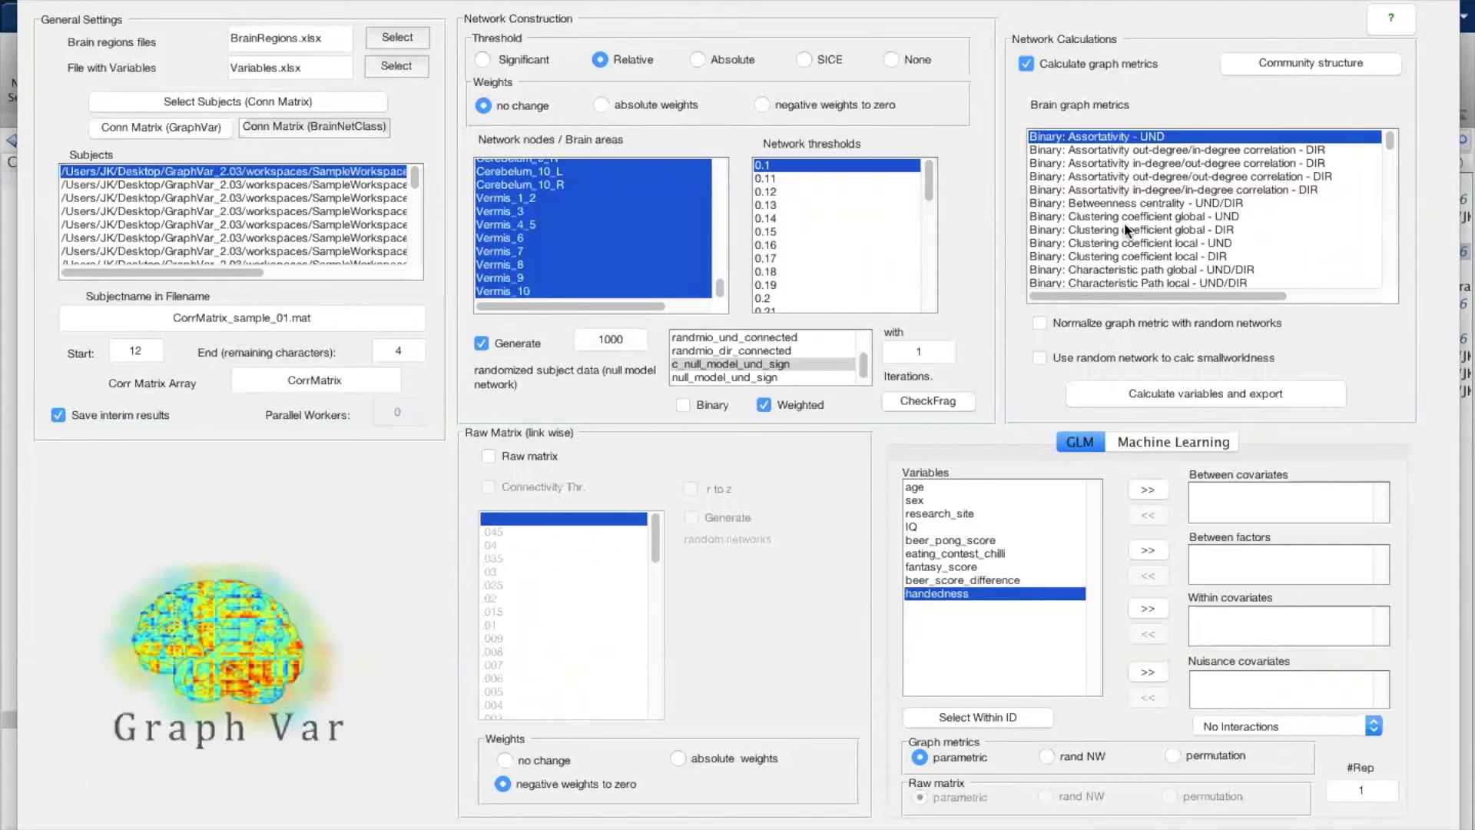
click(1144, 217)
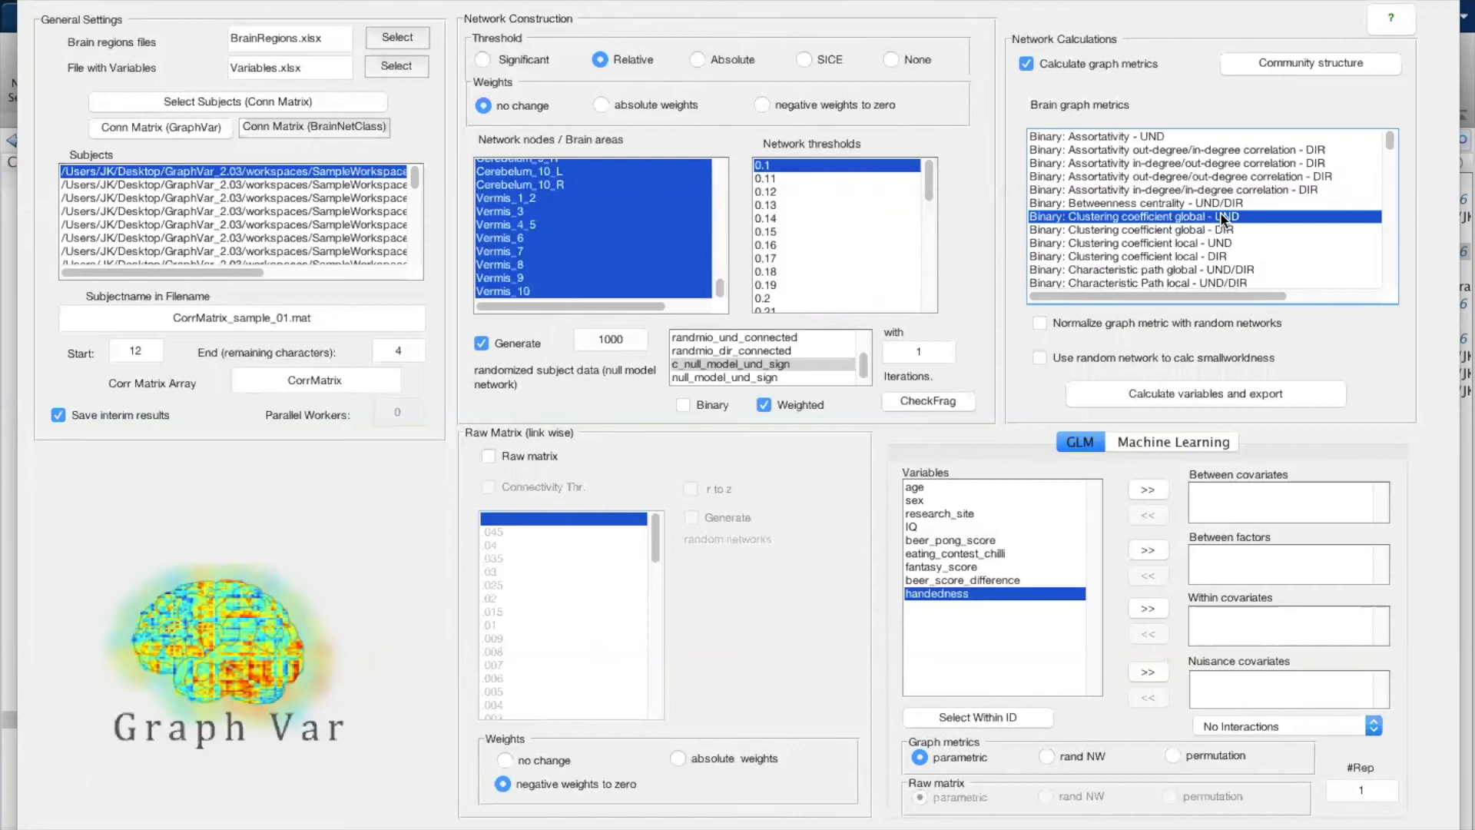
super+click(1150, 243)
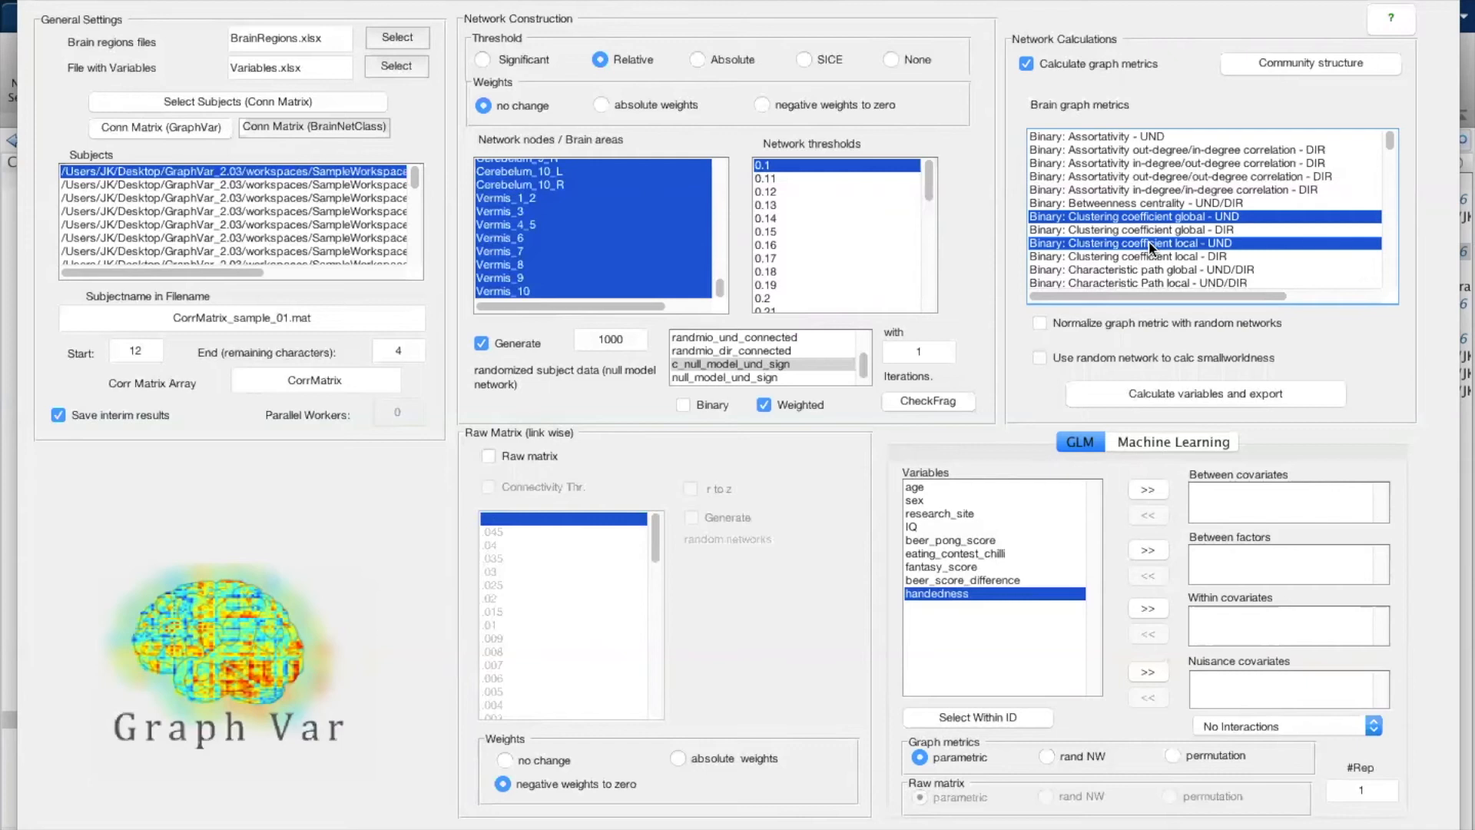
Step: Add Binary: Edge betweenness centrality - UND/DIR to the selected graph metrics and review the selection
scroll(1150, 246, down, 5)
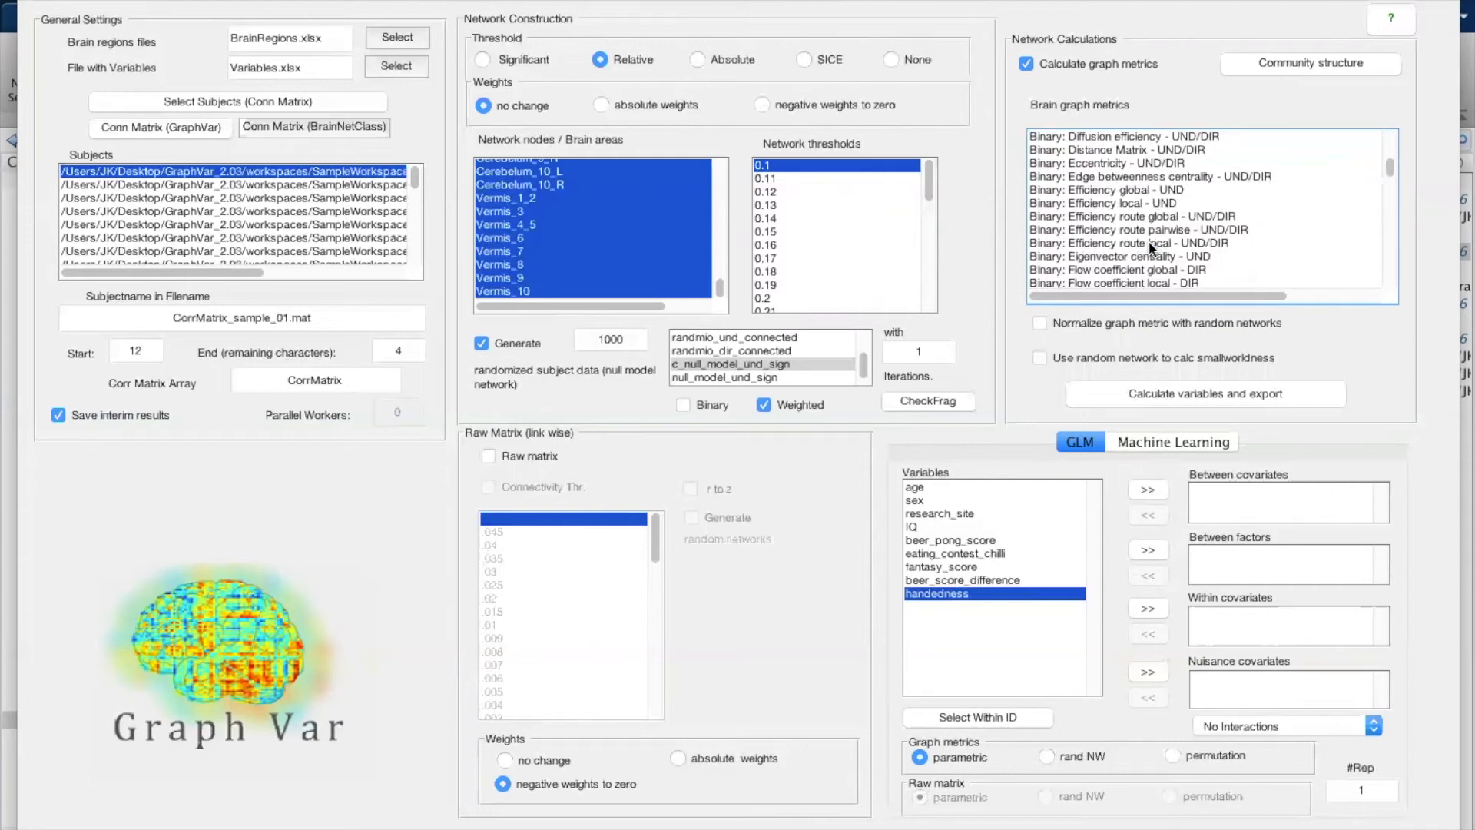
click(1113, 177)
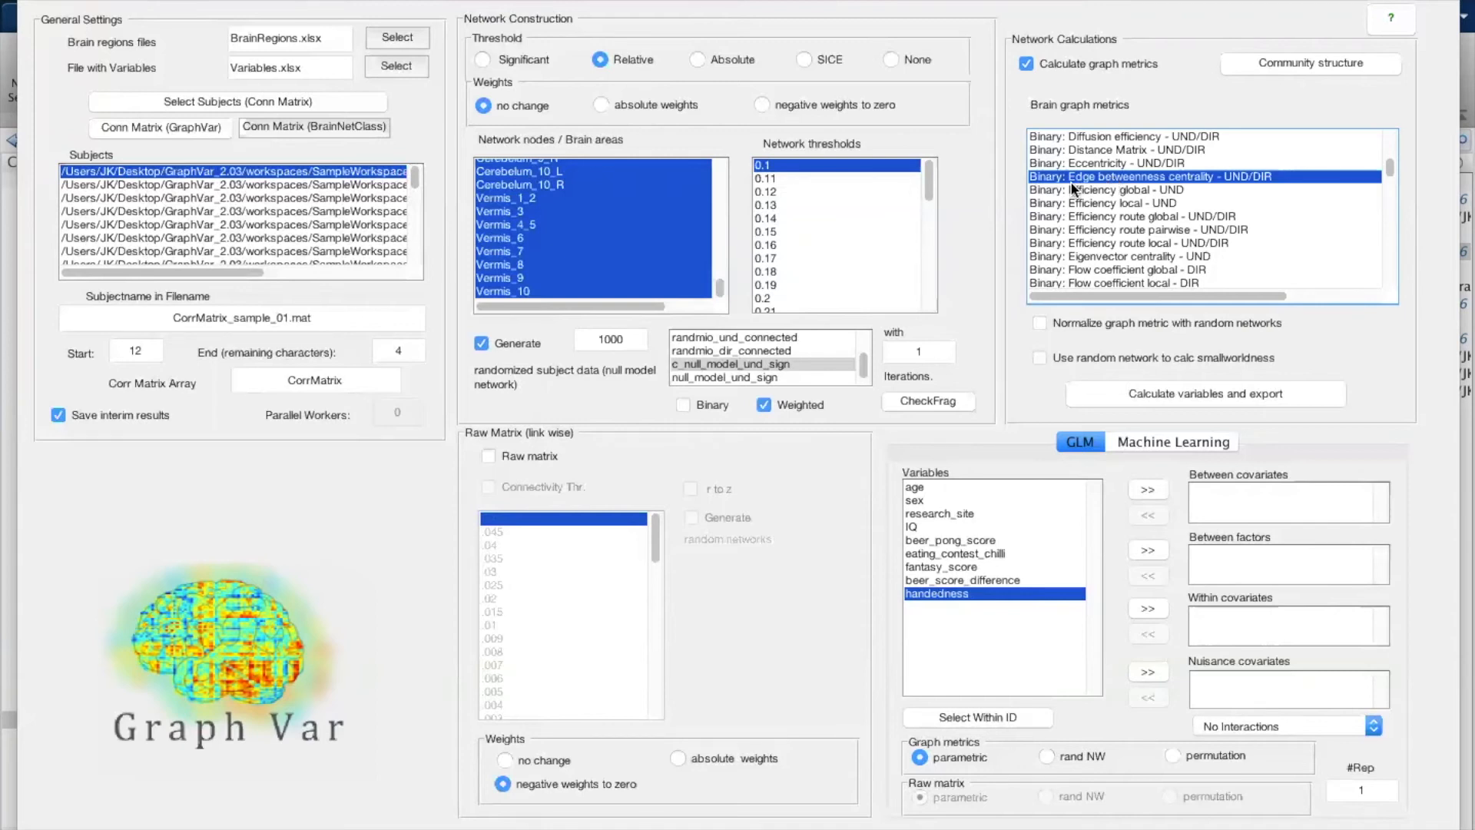
scroll(1138, 181, up, 6)
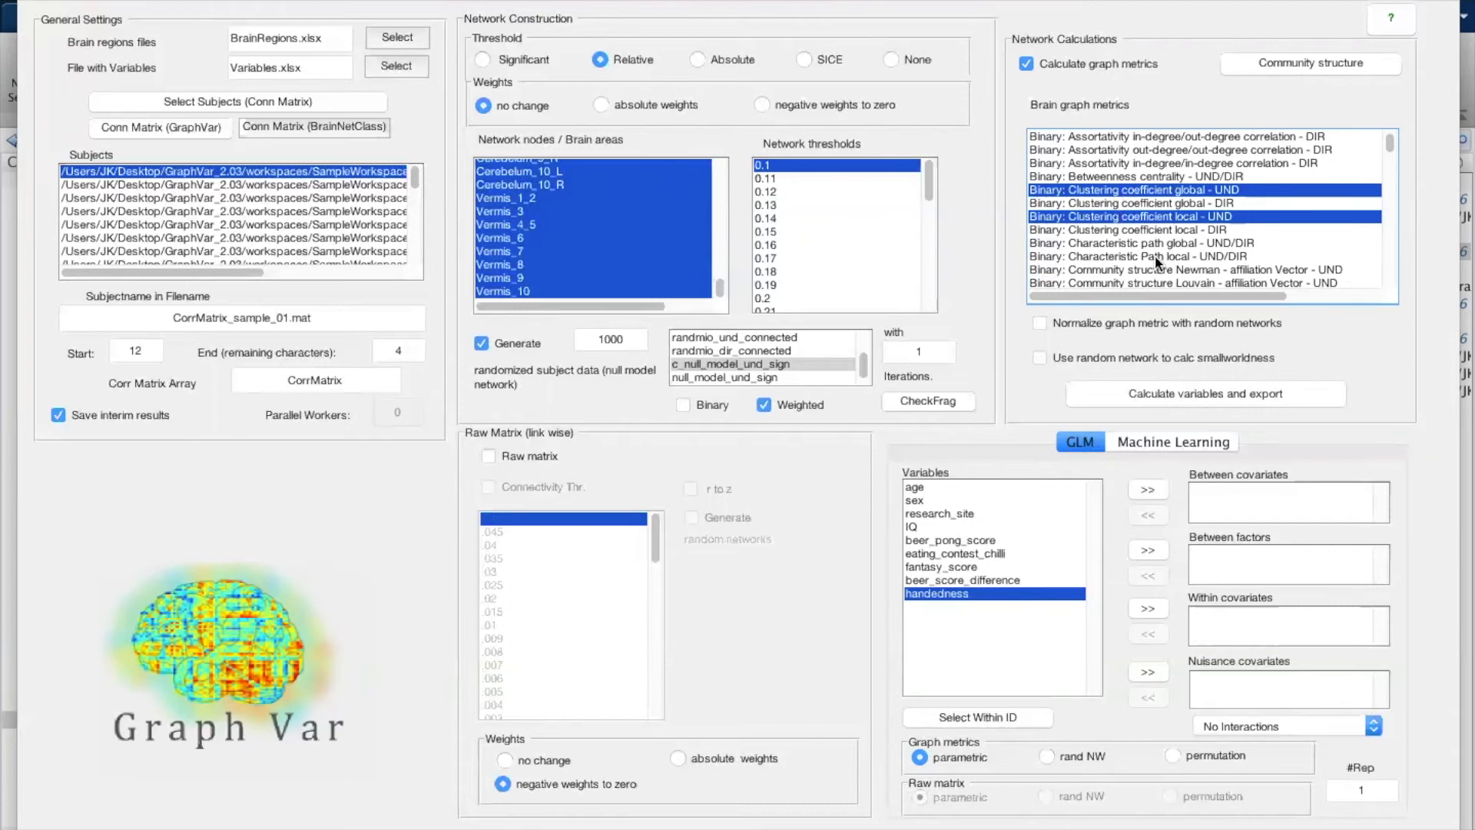
scroll(1158, 263, up, 2)
scroll(1159, 263, down, 4)
scroll(1159, 264, up, 1)
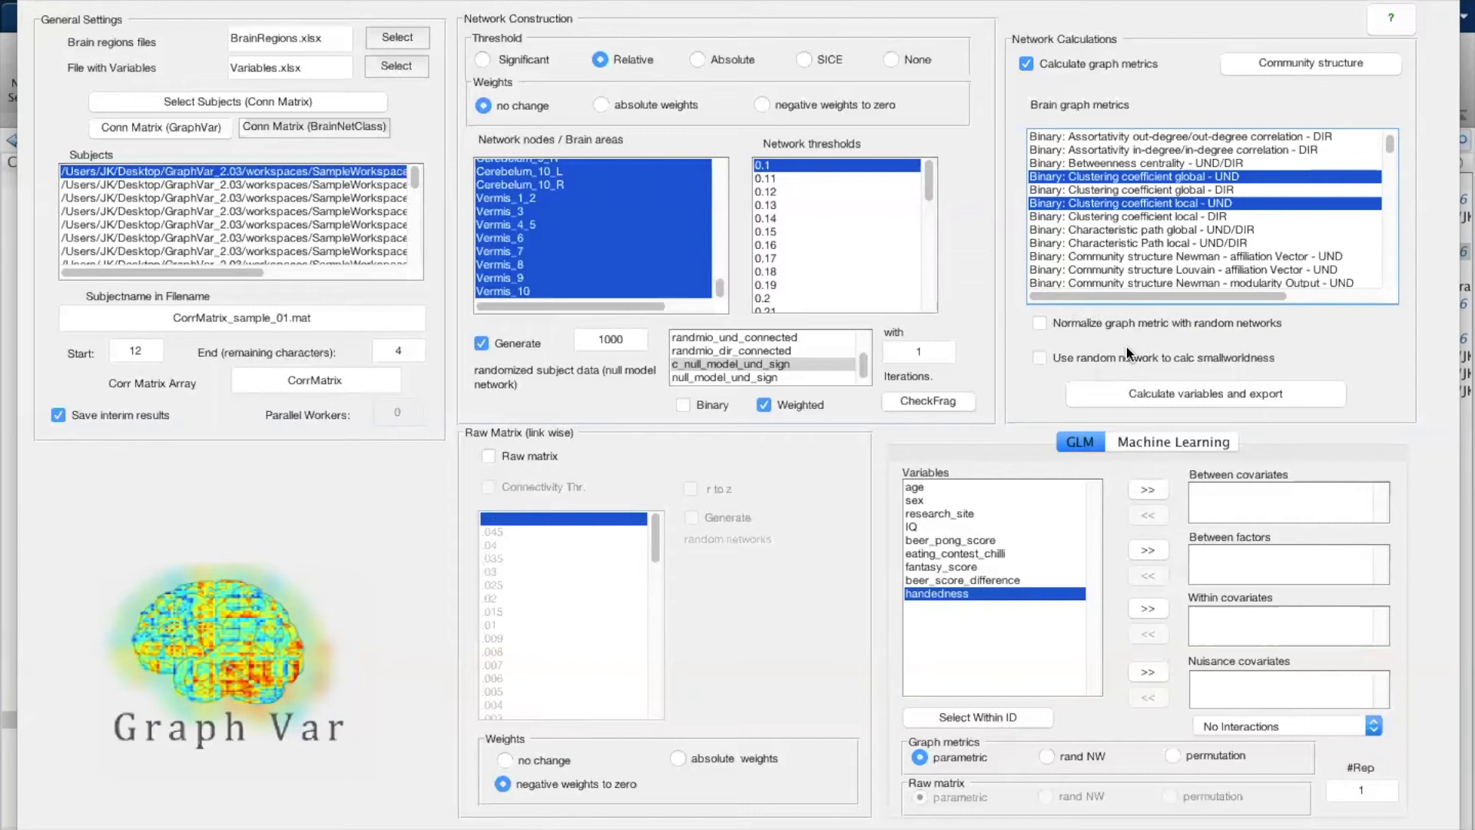
Step: Try normalizing the graph metrics with random networks, and switch the generation of randomized subject data off and back on
click(1062, 322)
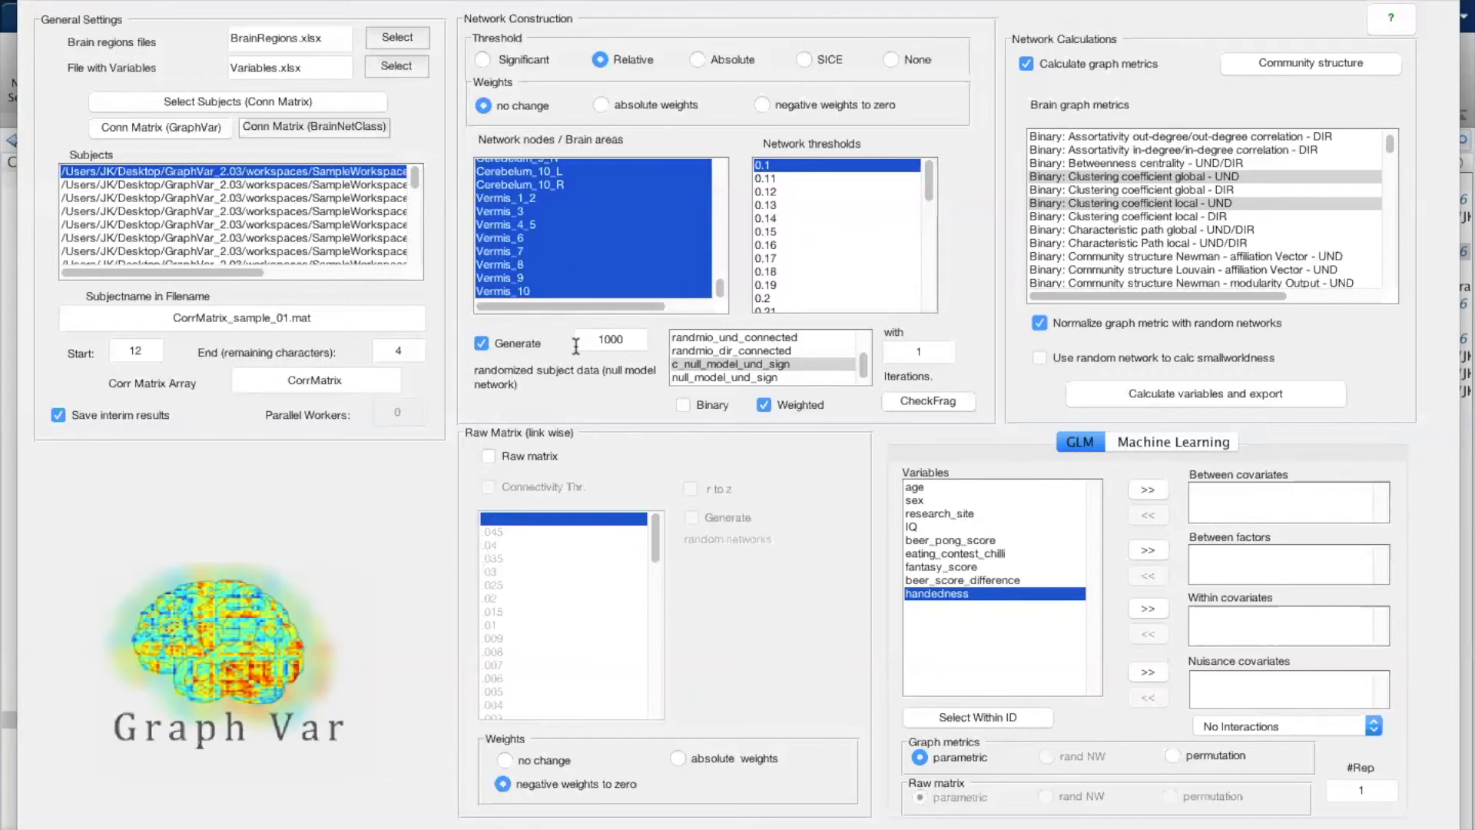
click(495, 343)
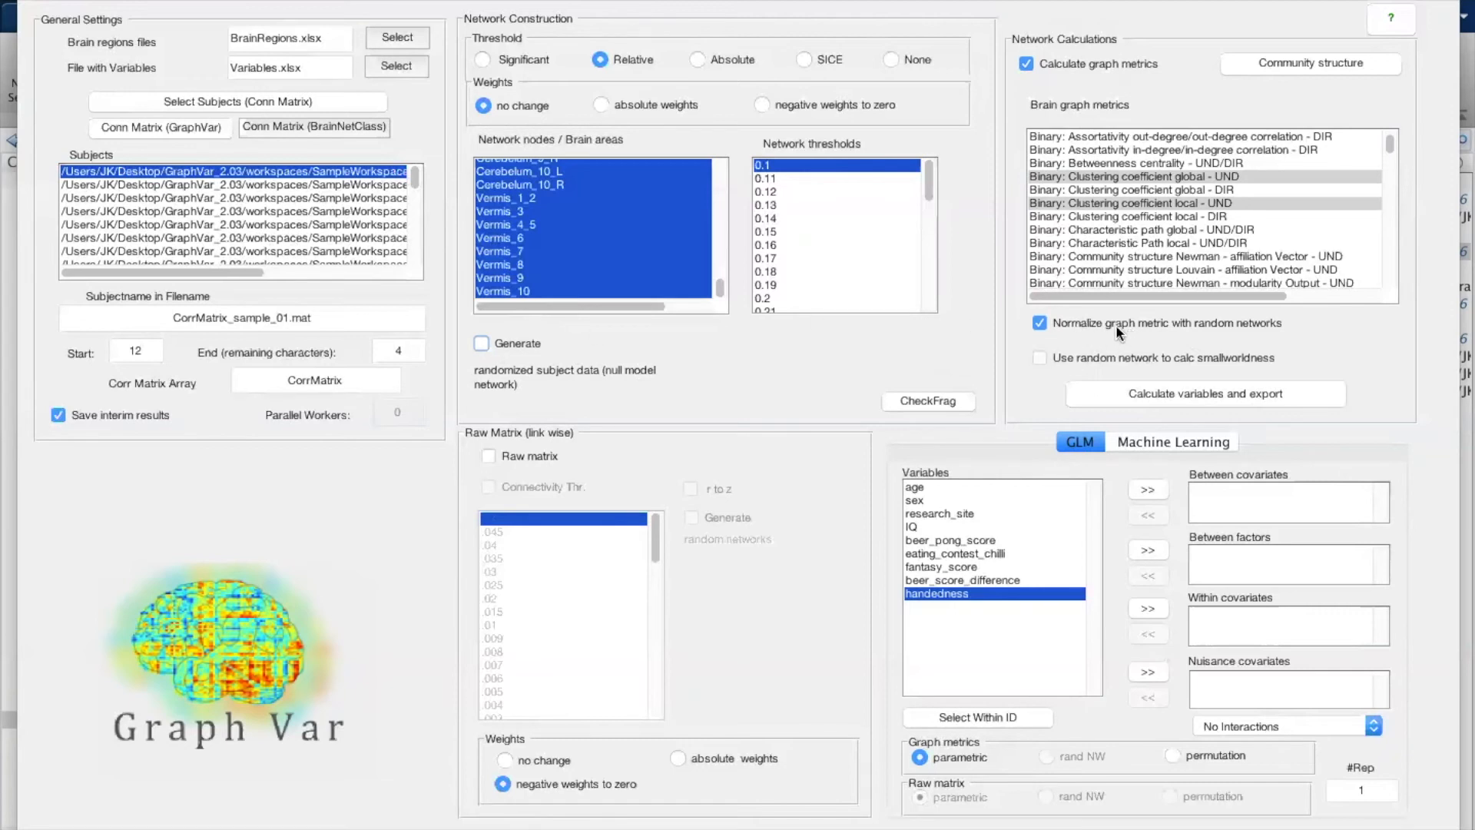
click(482, 343)
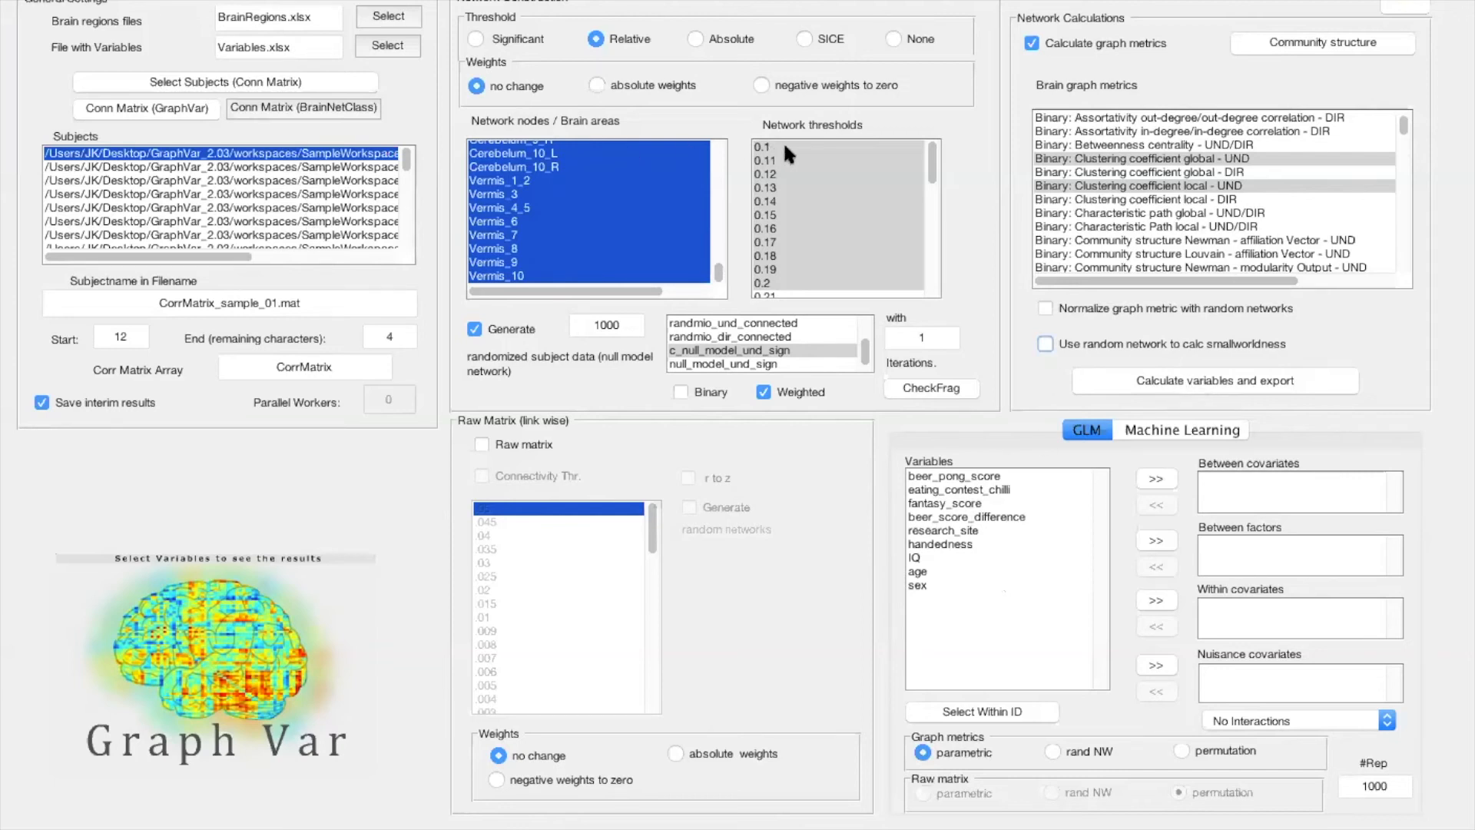
Step: Calculate the graph variables and export them to the workspaces folder inside GraphVar_2.03
click(1146, 375)
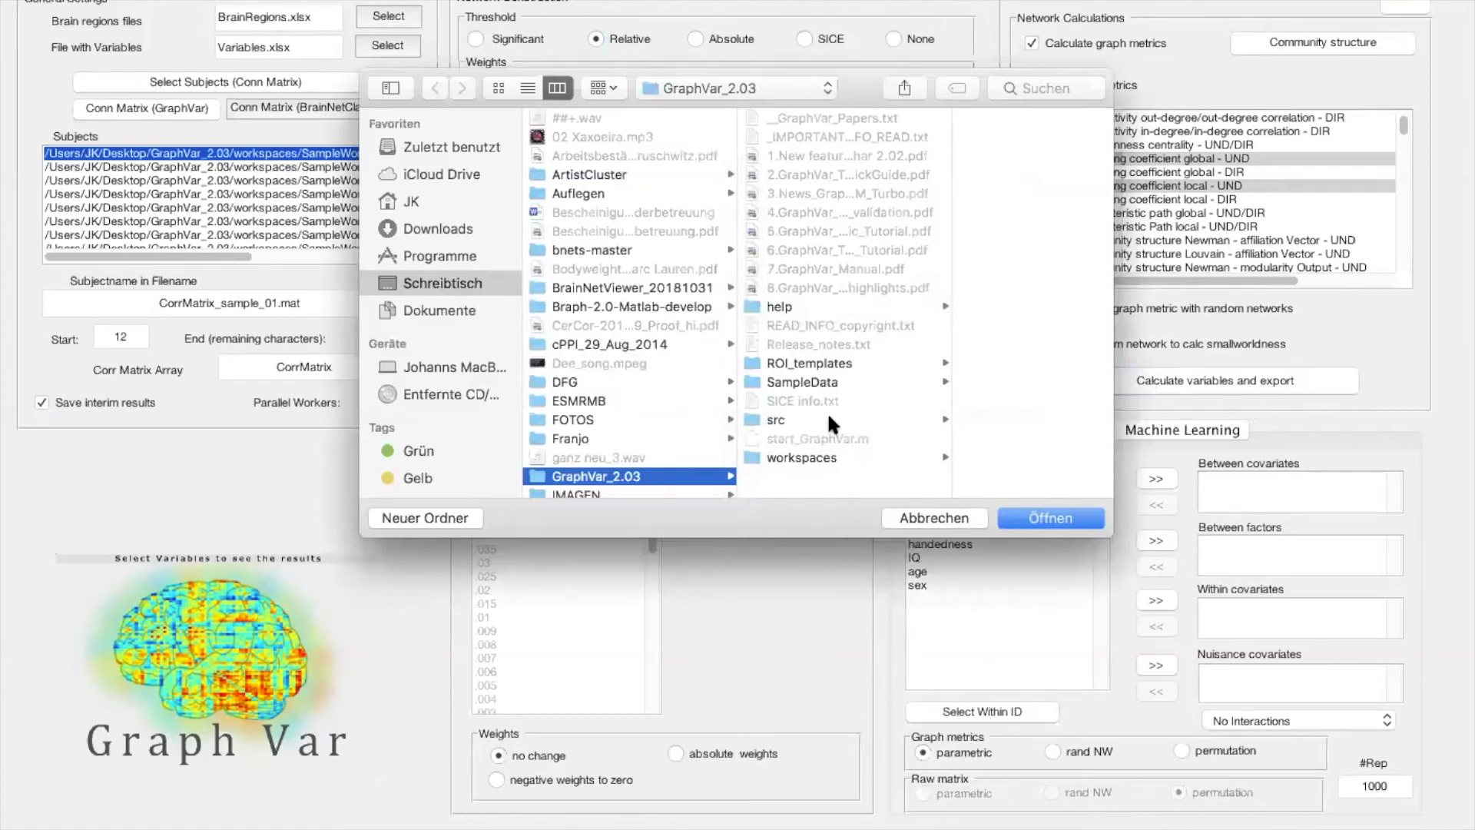
click(793, 456)
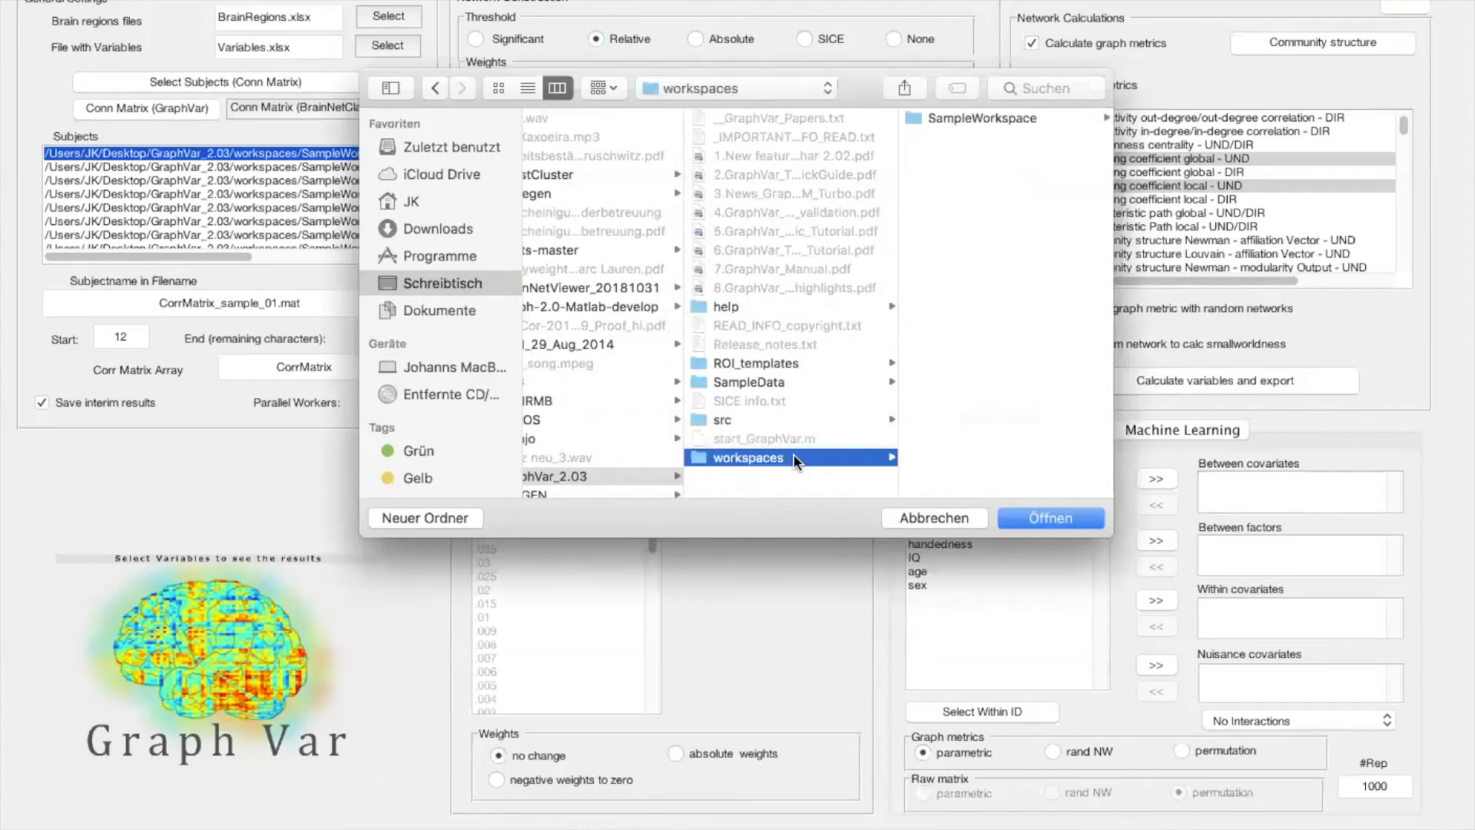
click(1034, 516)
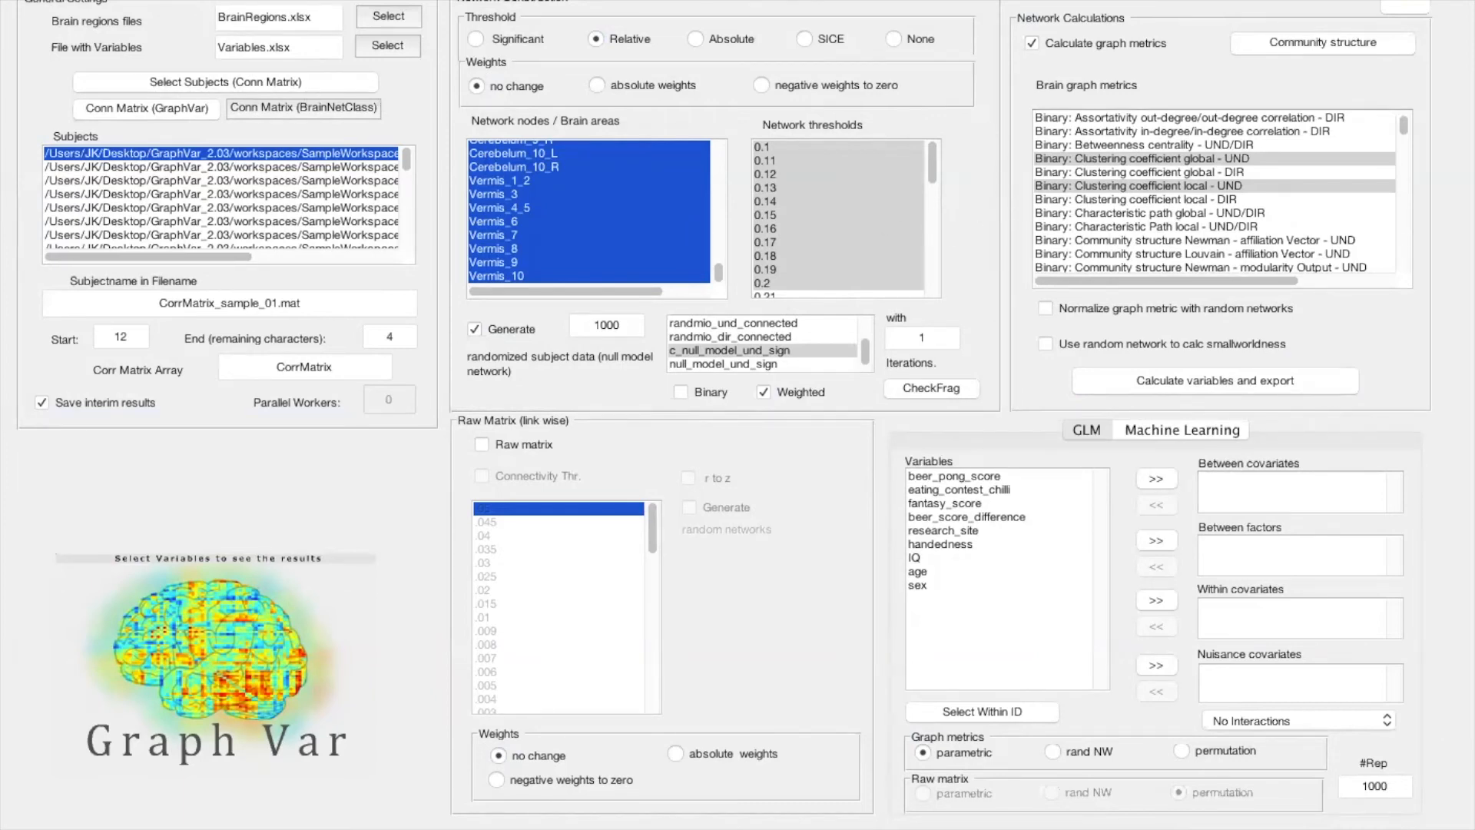
click(1241, 2)
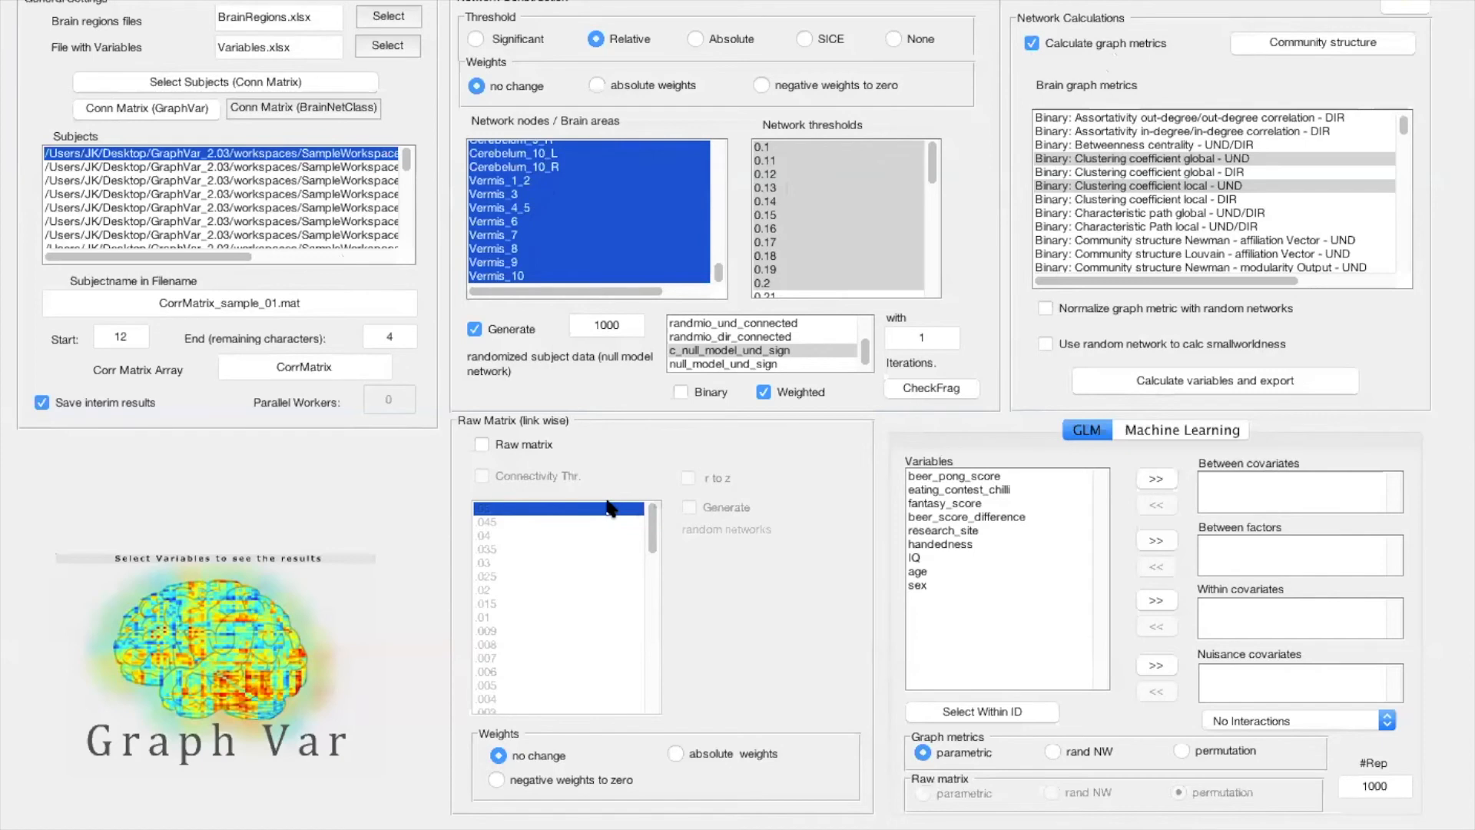
Step: Turn off the calculation of graph metrics and enable the link-wise Raw matrix analysis
click(1072, 47)
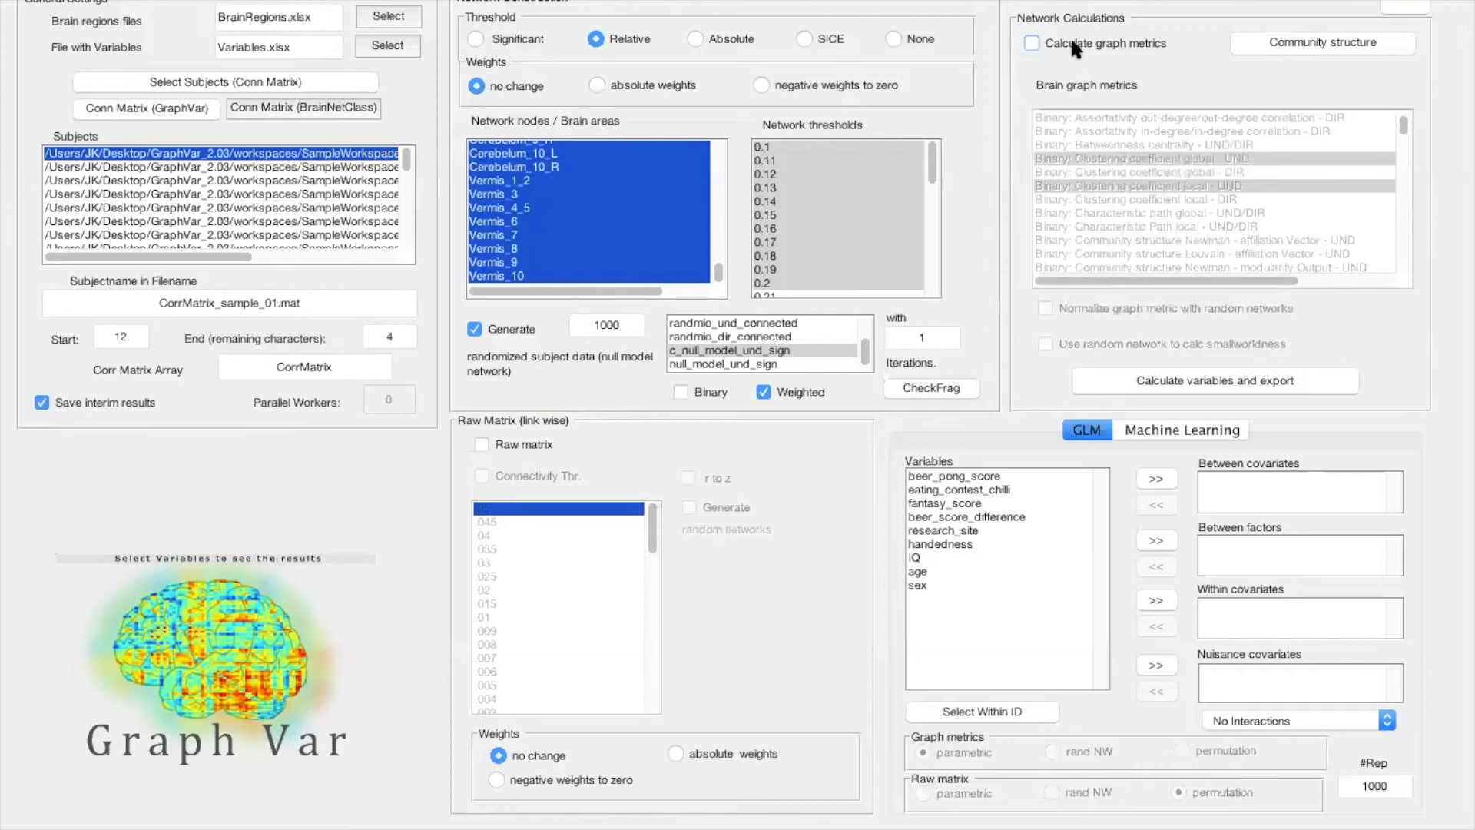
click(506, 445)
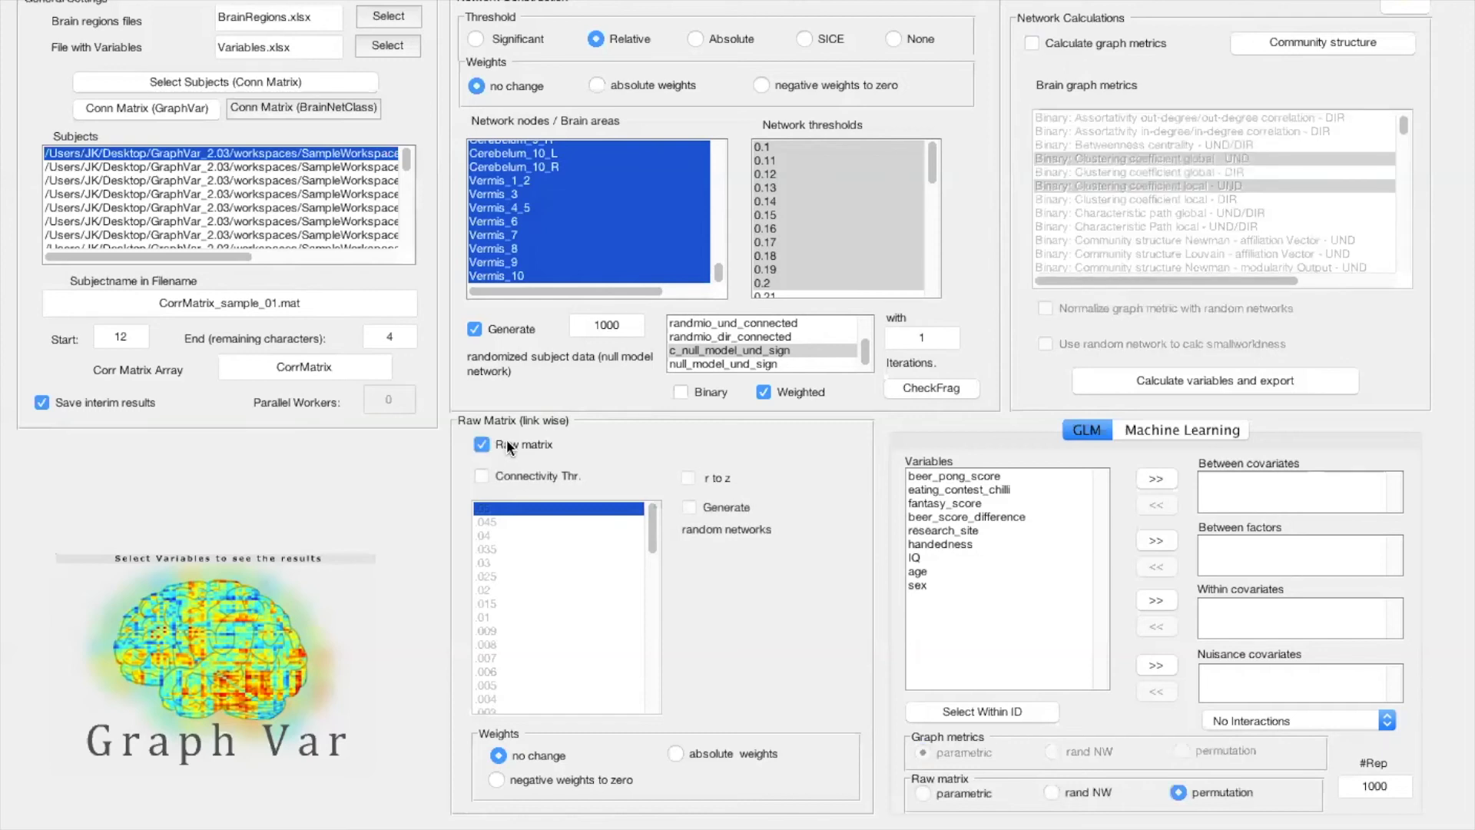
click(1083, 44)
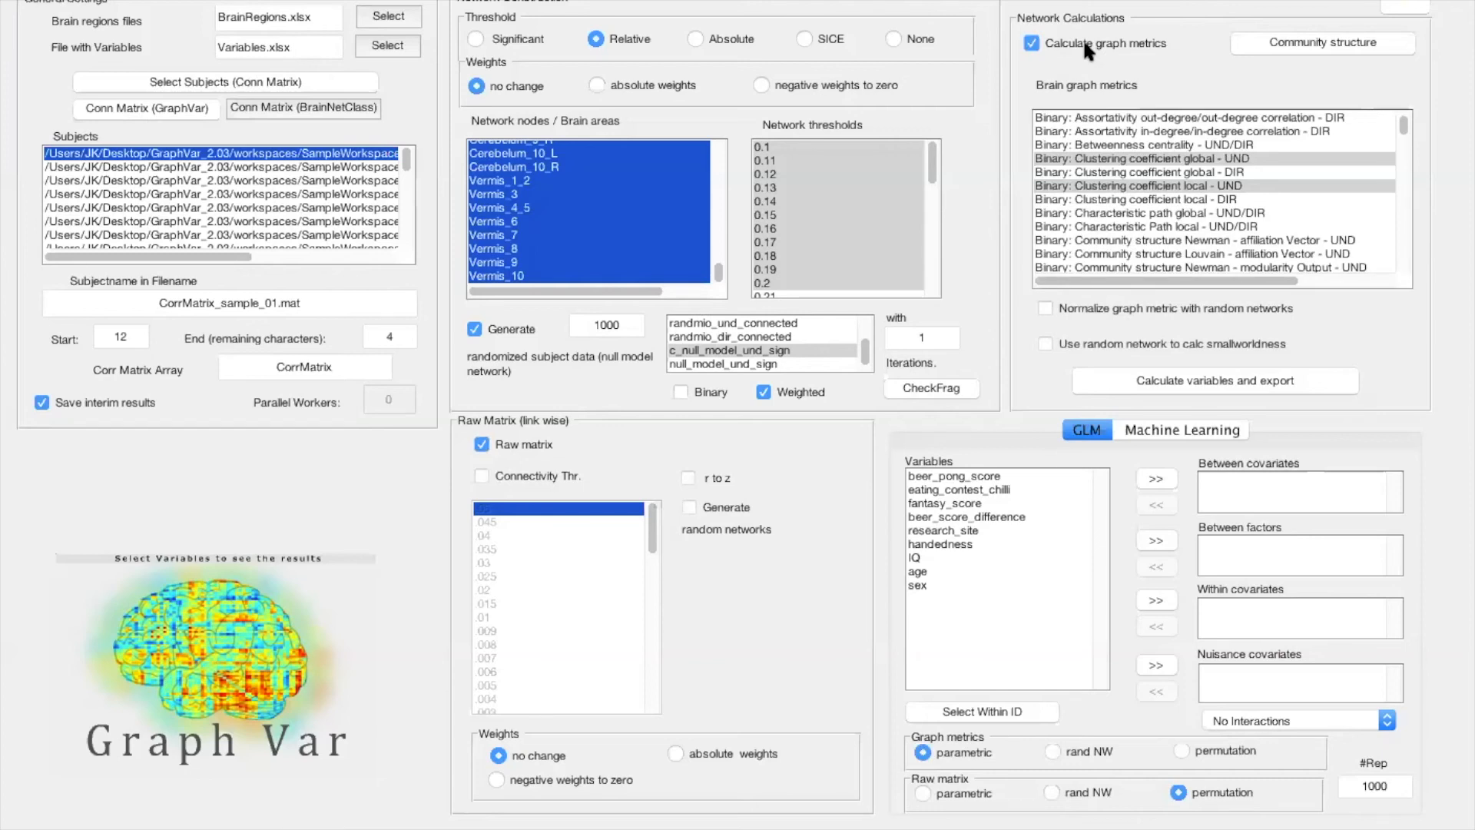
click(1084, 48)
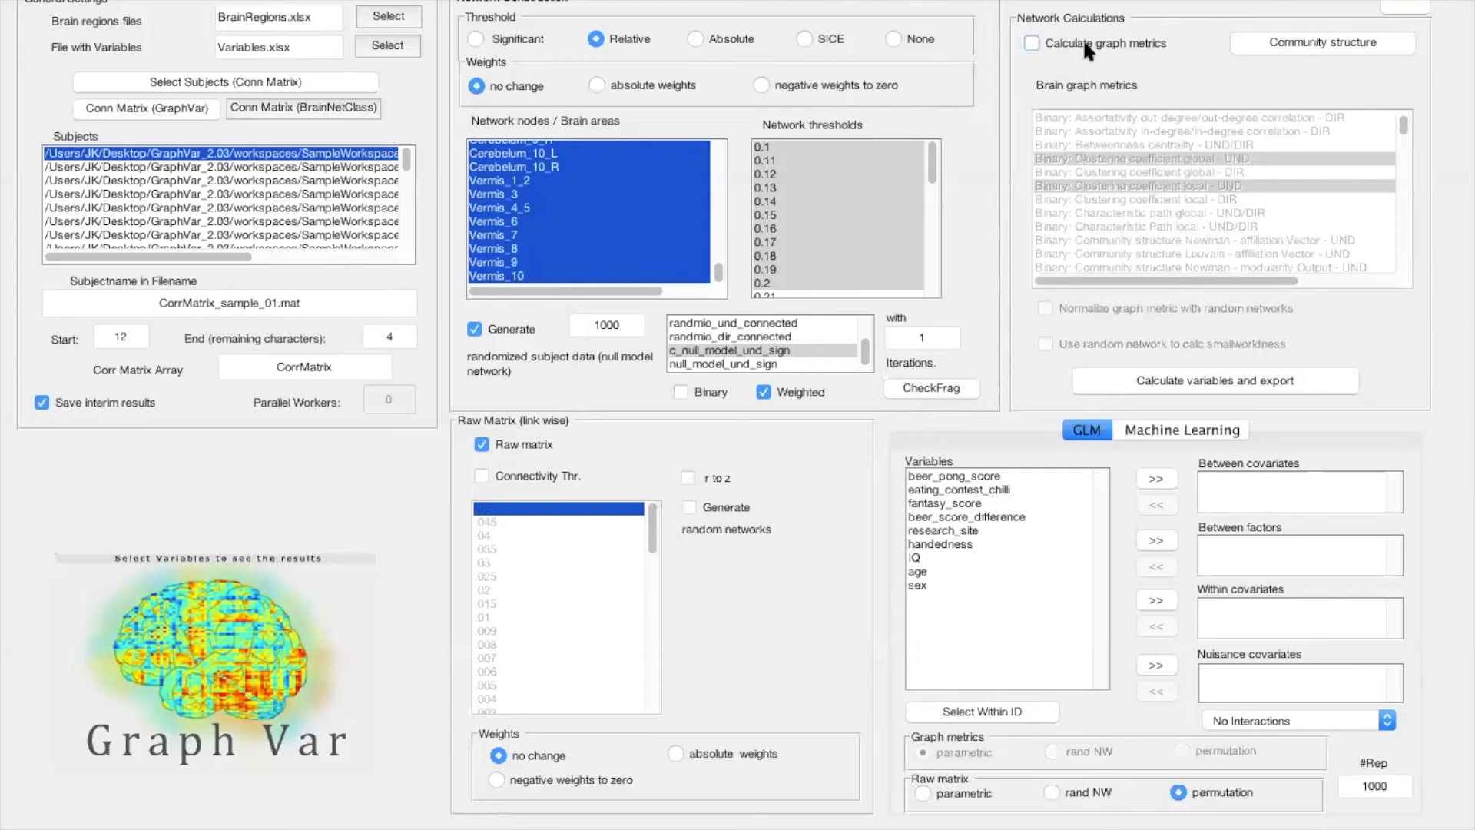
click(480, 443)
Step: Try a connectivity threshold for the raw matrix, with PValMatrix as the field holding the p-values
click(482, 474)
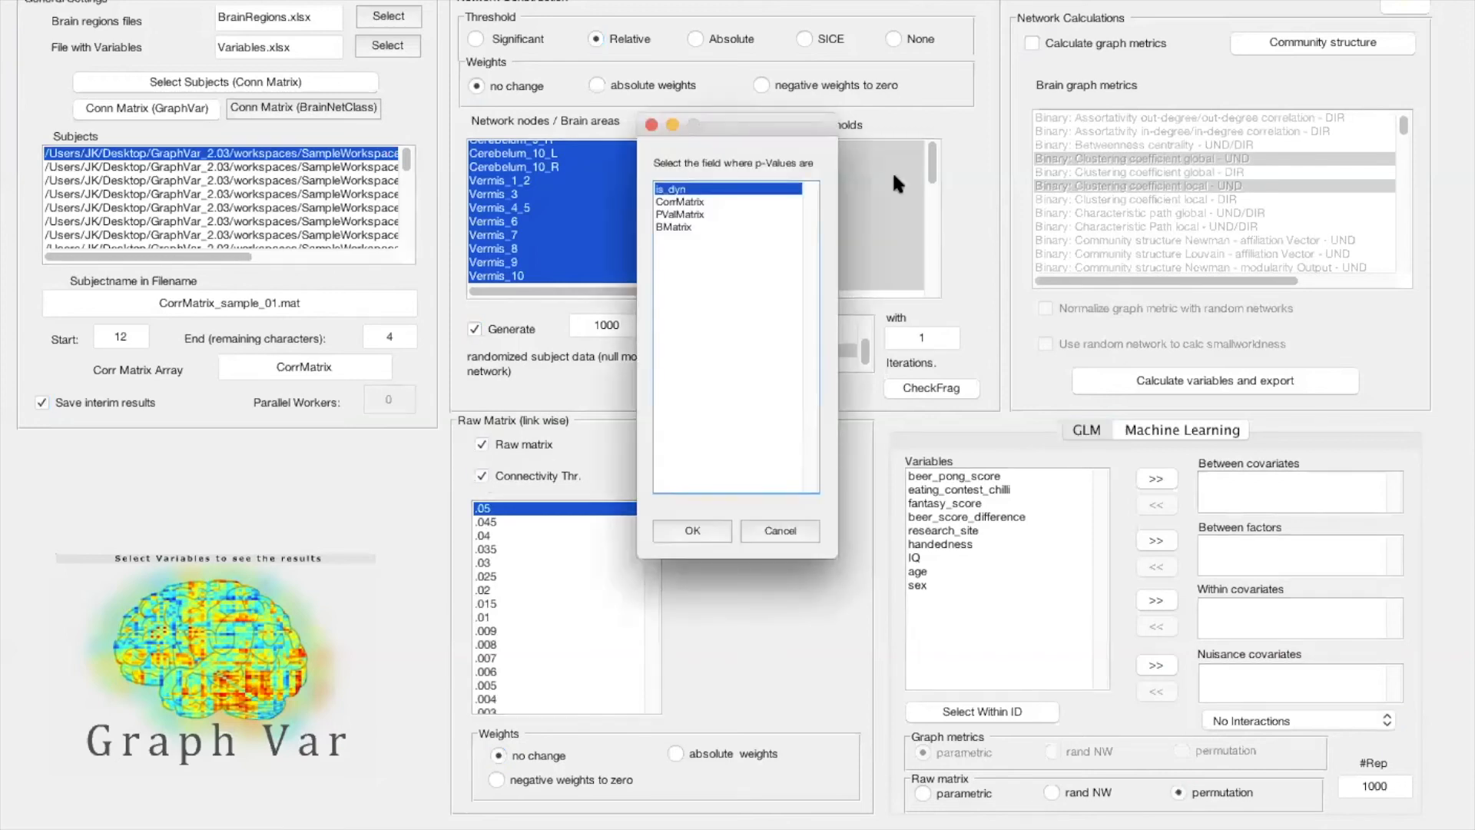
click(682, 216)
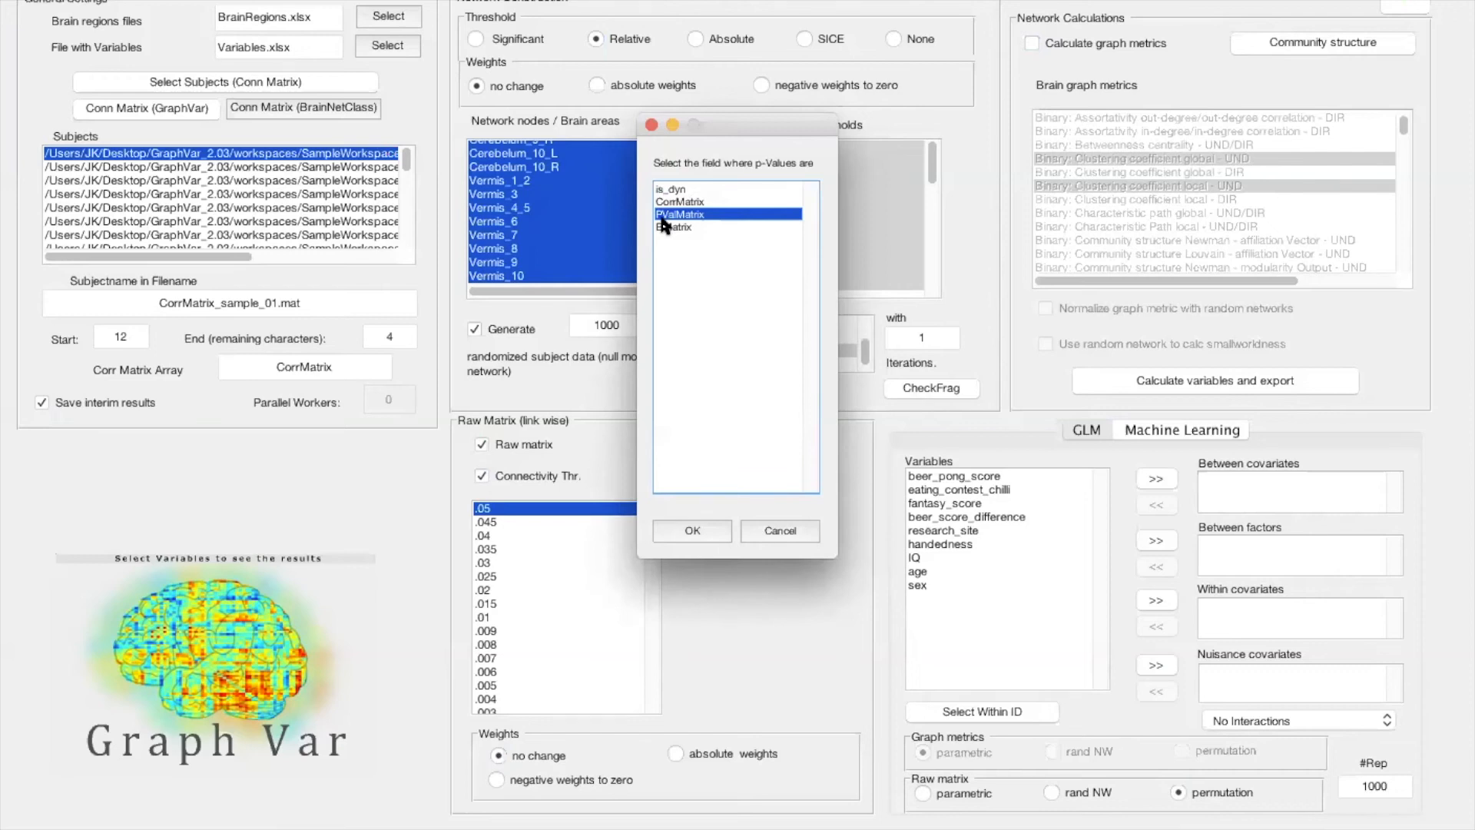
click(680, 527)
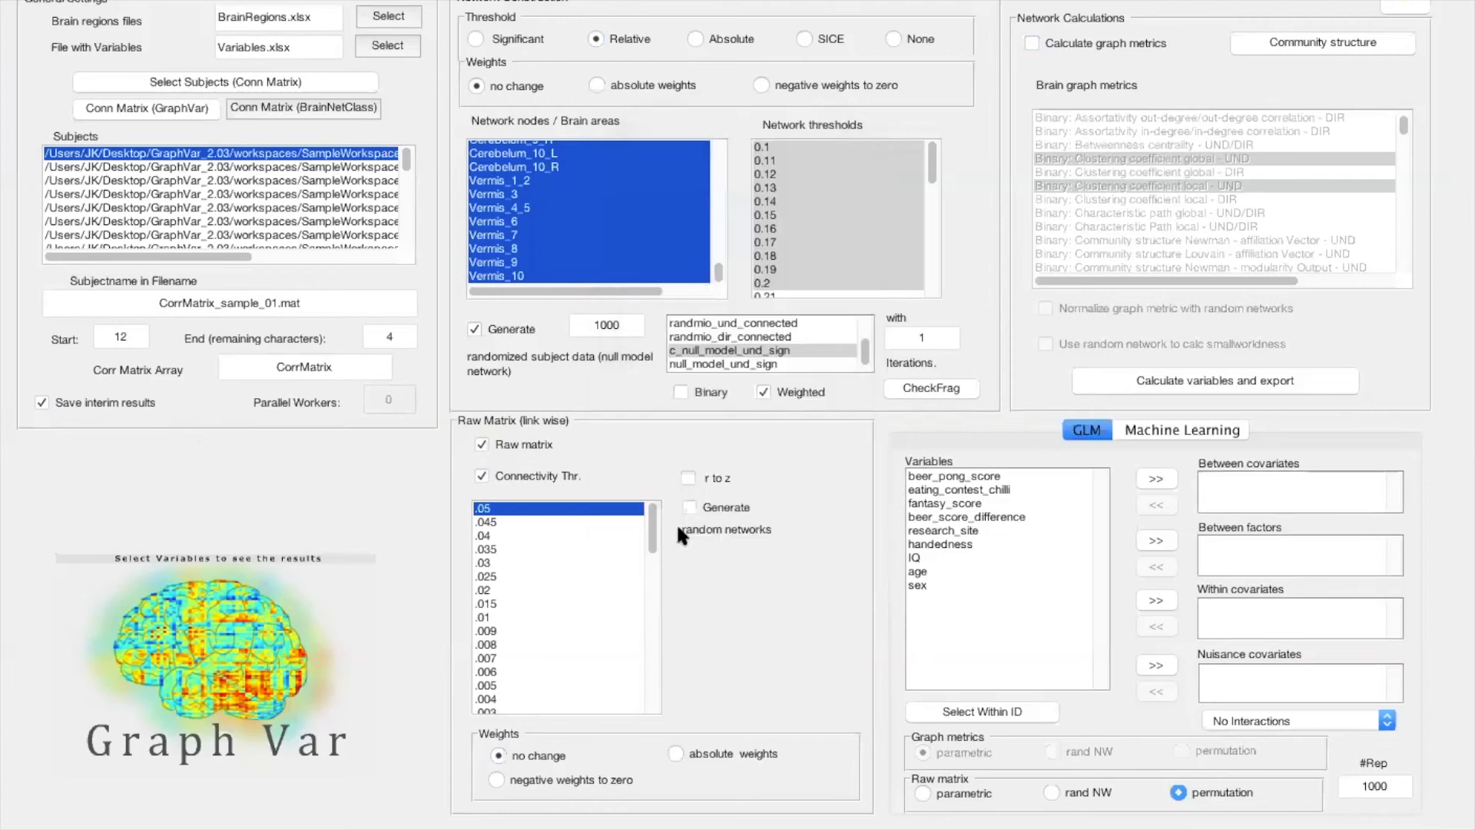
Step: Look at the GraphVar connectivity matrix generation options, close them, and switch the raw matrix connectivity threshold off
click(114, 109)
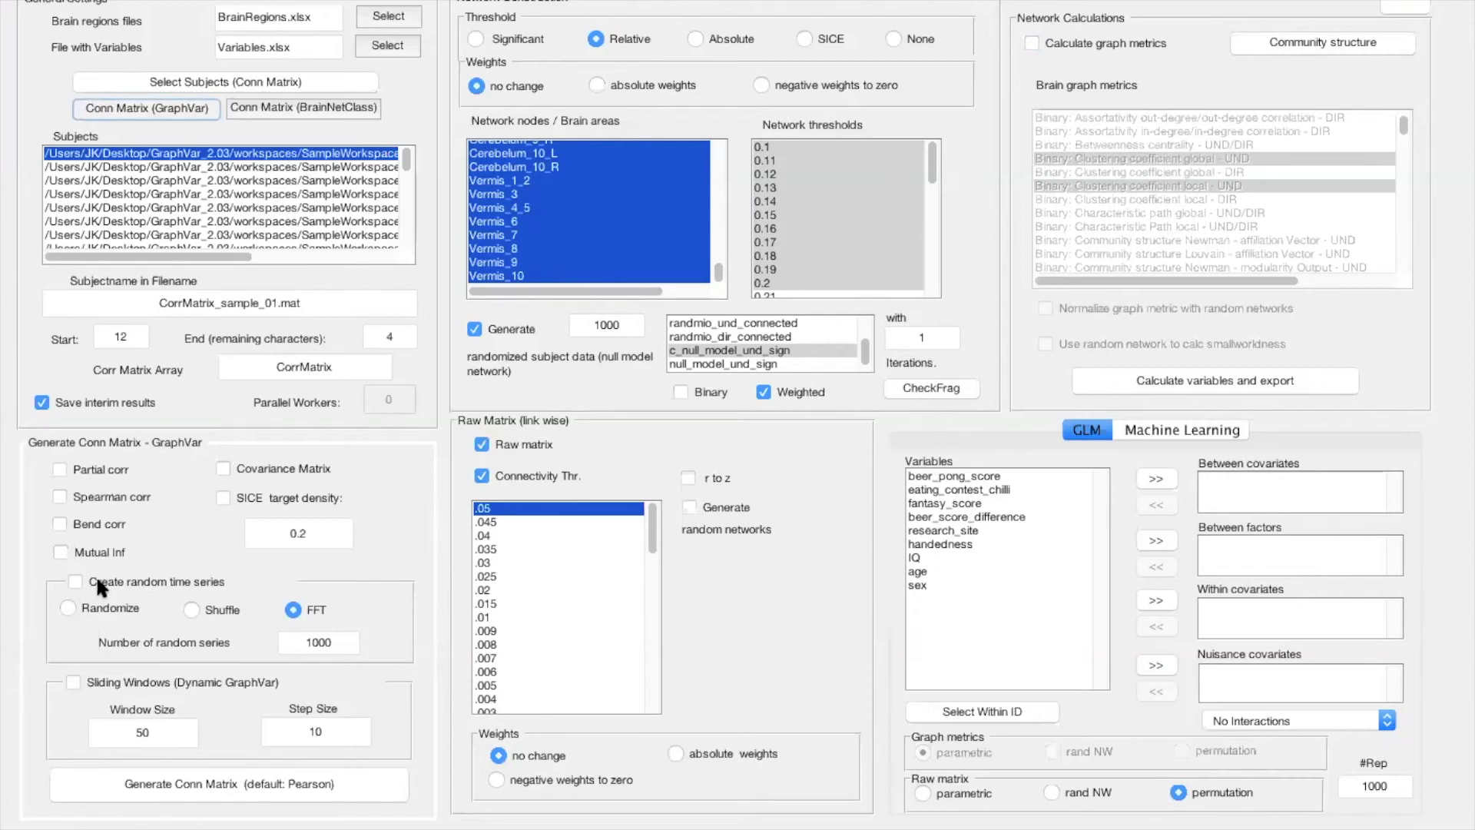
click(129, 104)
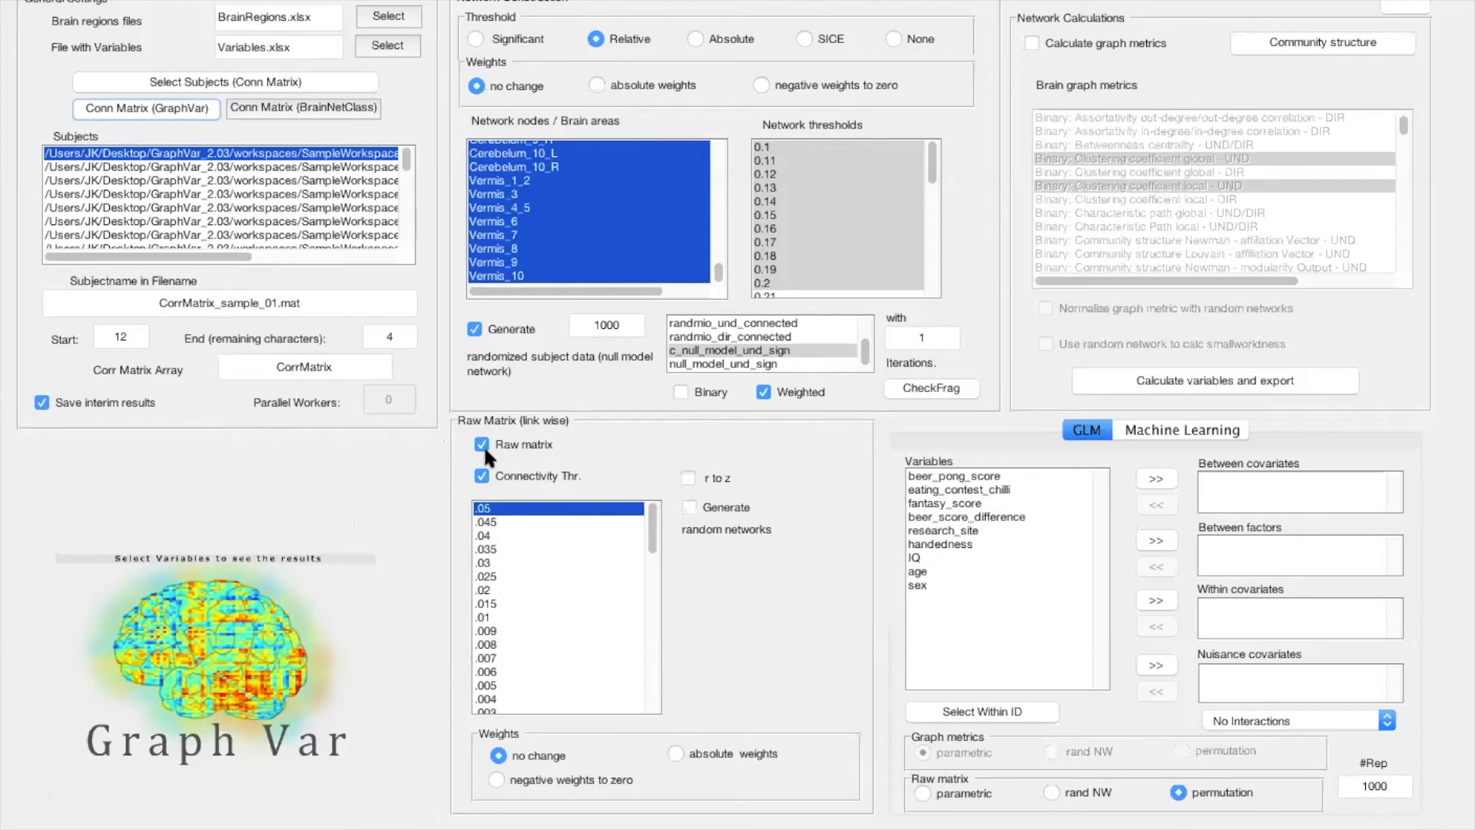
click(491, 472)
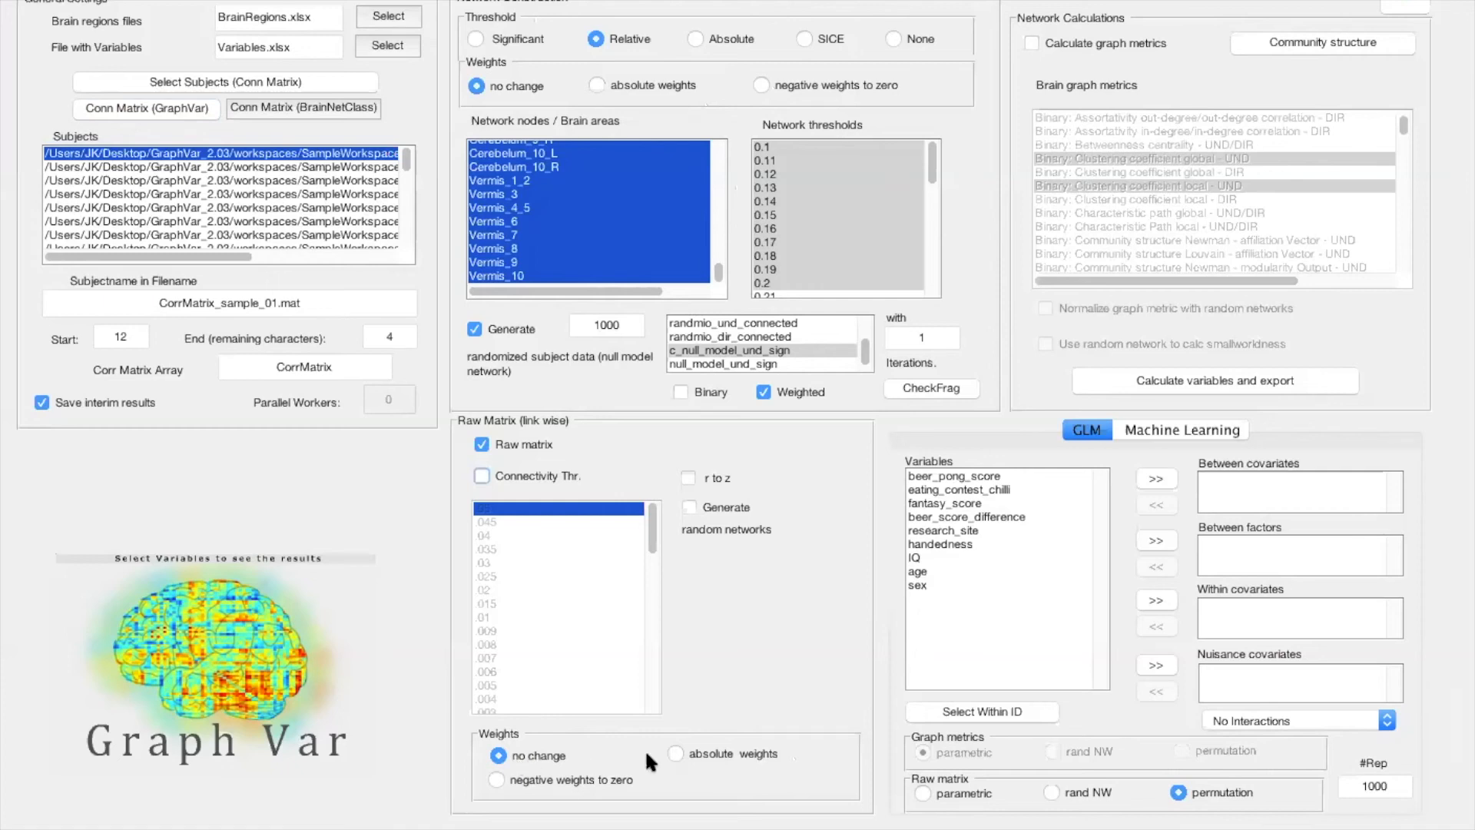
Step: Try the absolute weights, negative weights to zero and r to z options for the raw matrix
click(745, 755)
click(584, 783)
click(689, 479)
Step: Try rand NW testing for the raw matrix with random networks generated by c_null_model_und_sign, and switch the generation back off
click(924, 793)
click(1053, 792)
click(689, 507)
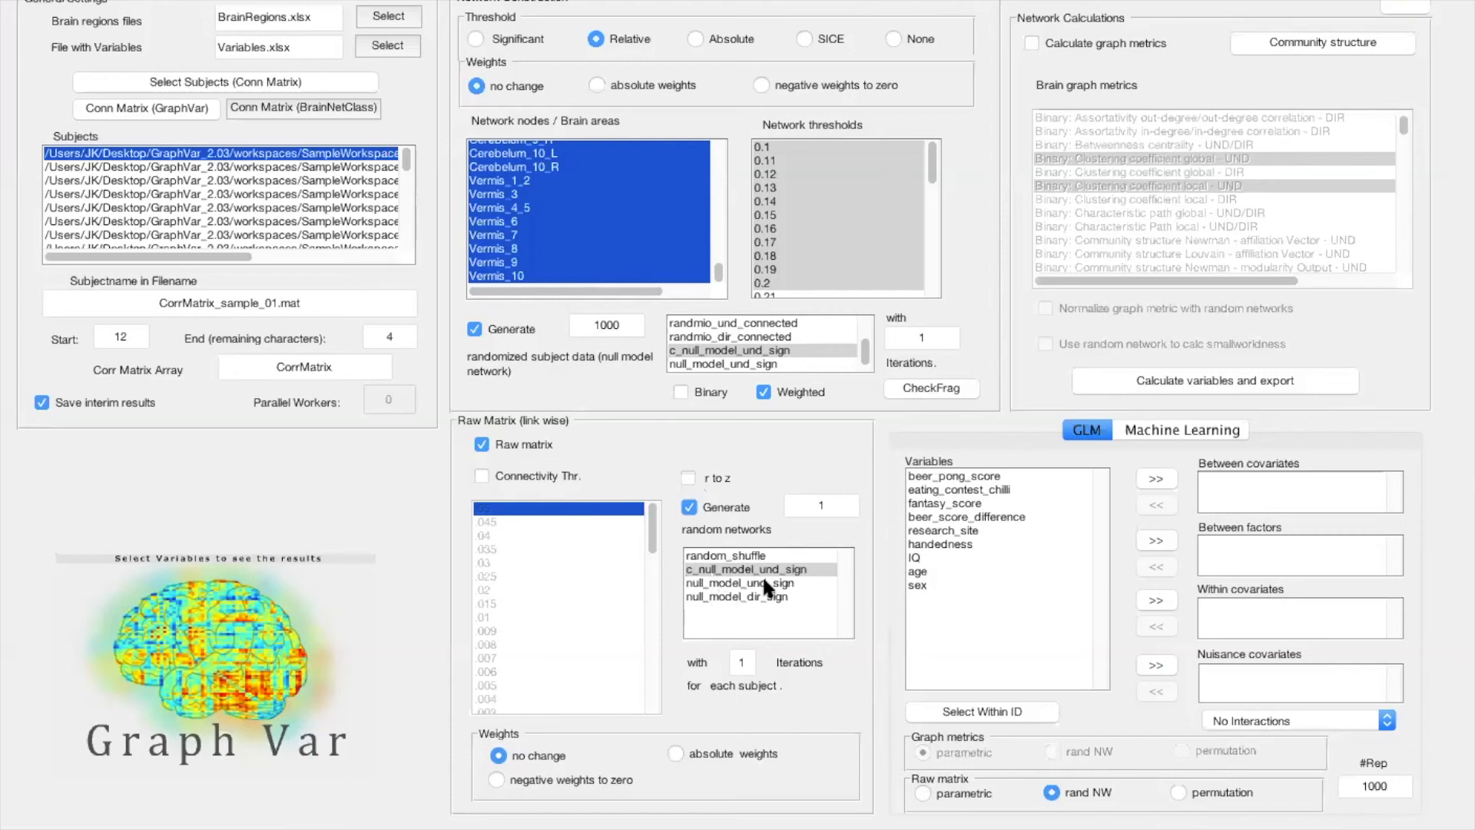
click(720, 568)
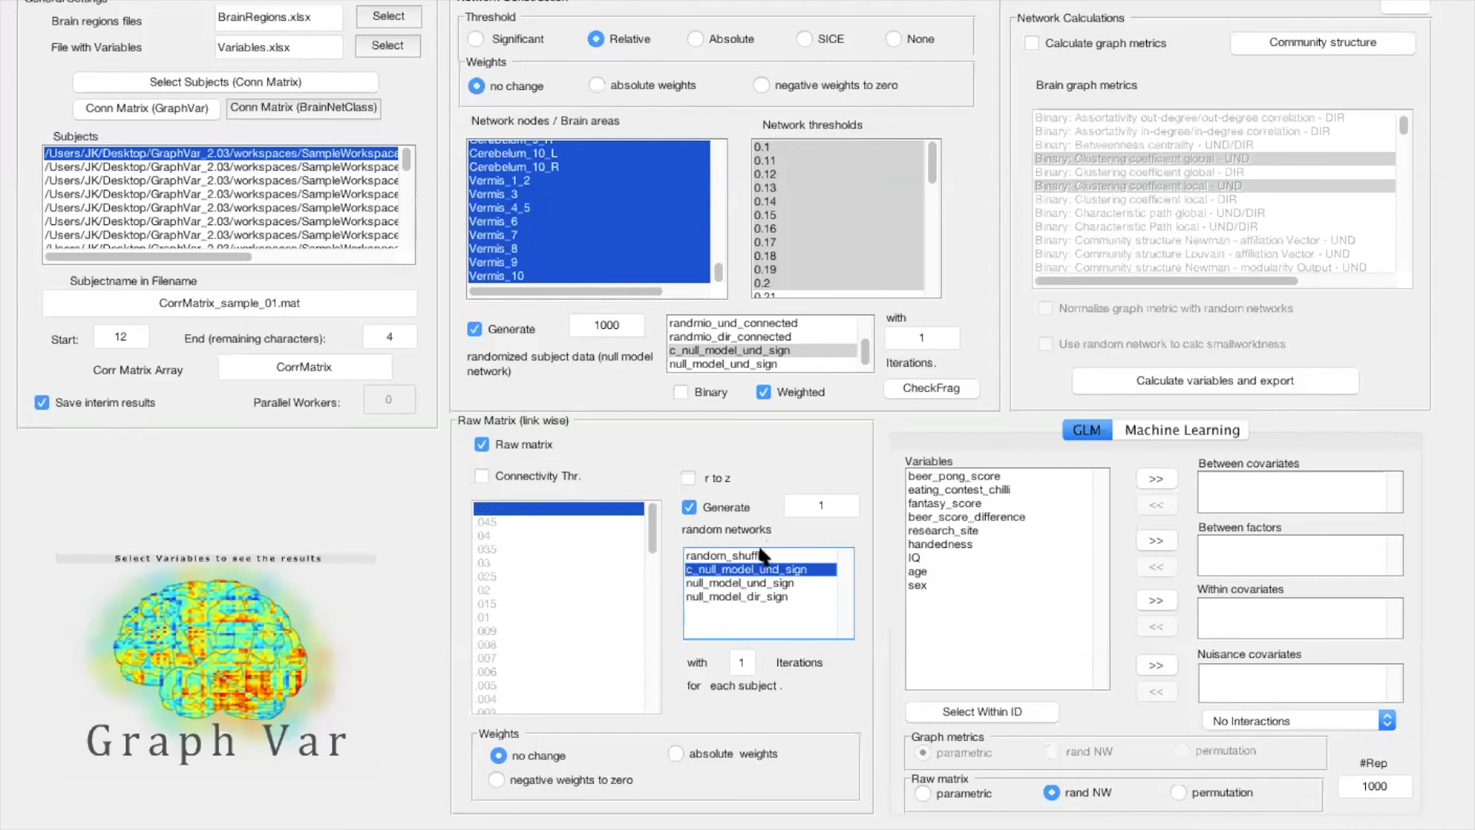
click(689, 507)
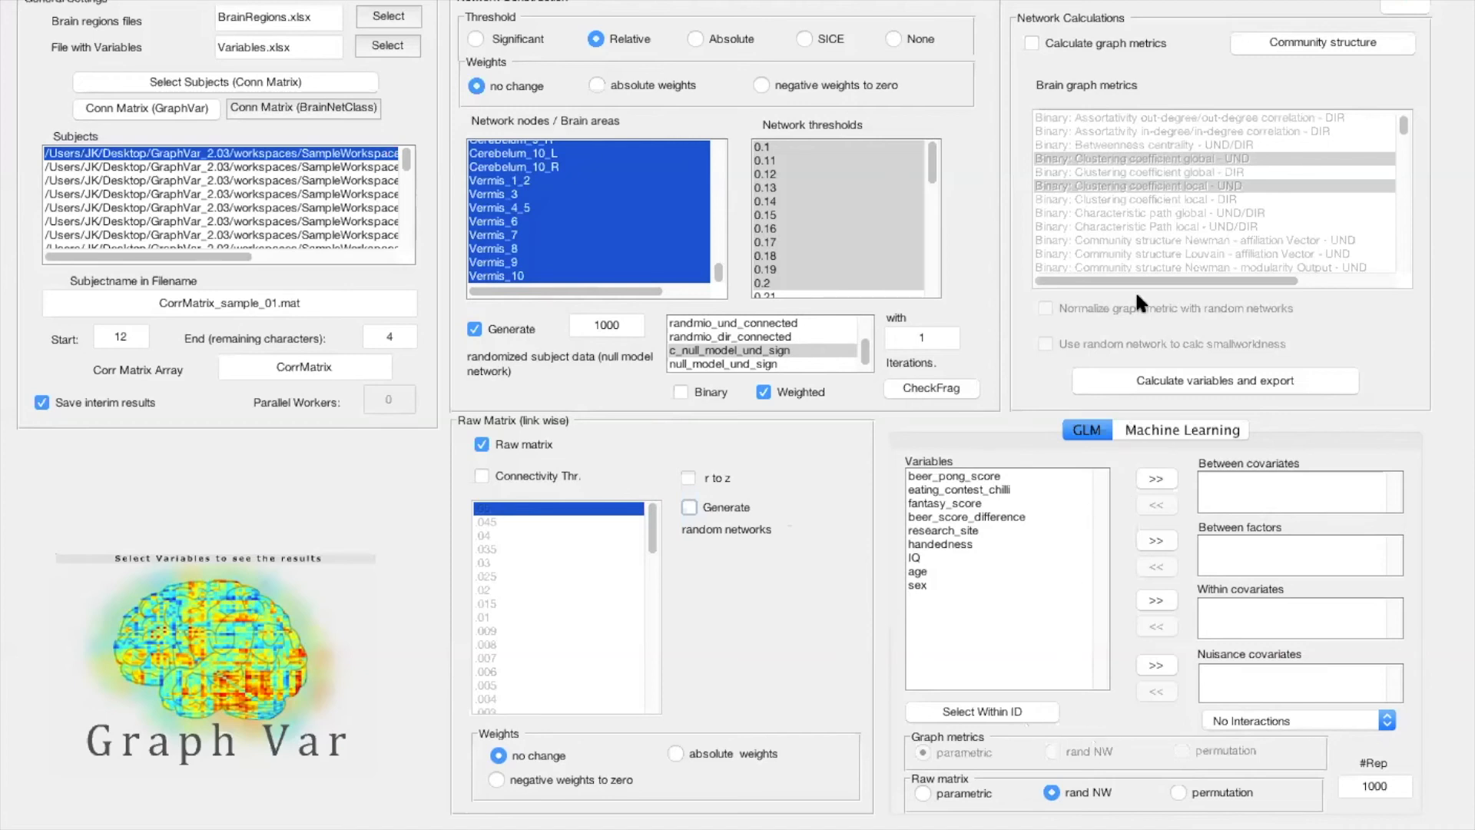
Step: Re-enable graph metric calculation and set both graph metrics and raw matrix testing to permutation with 1000 repetitions
click(1028, 39)
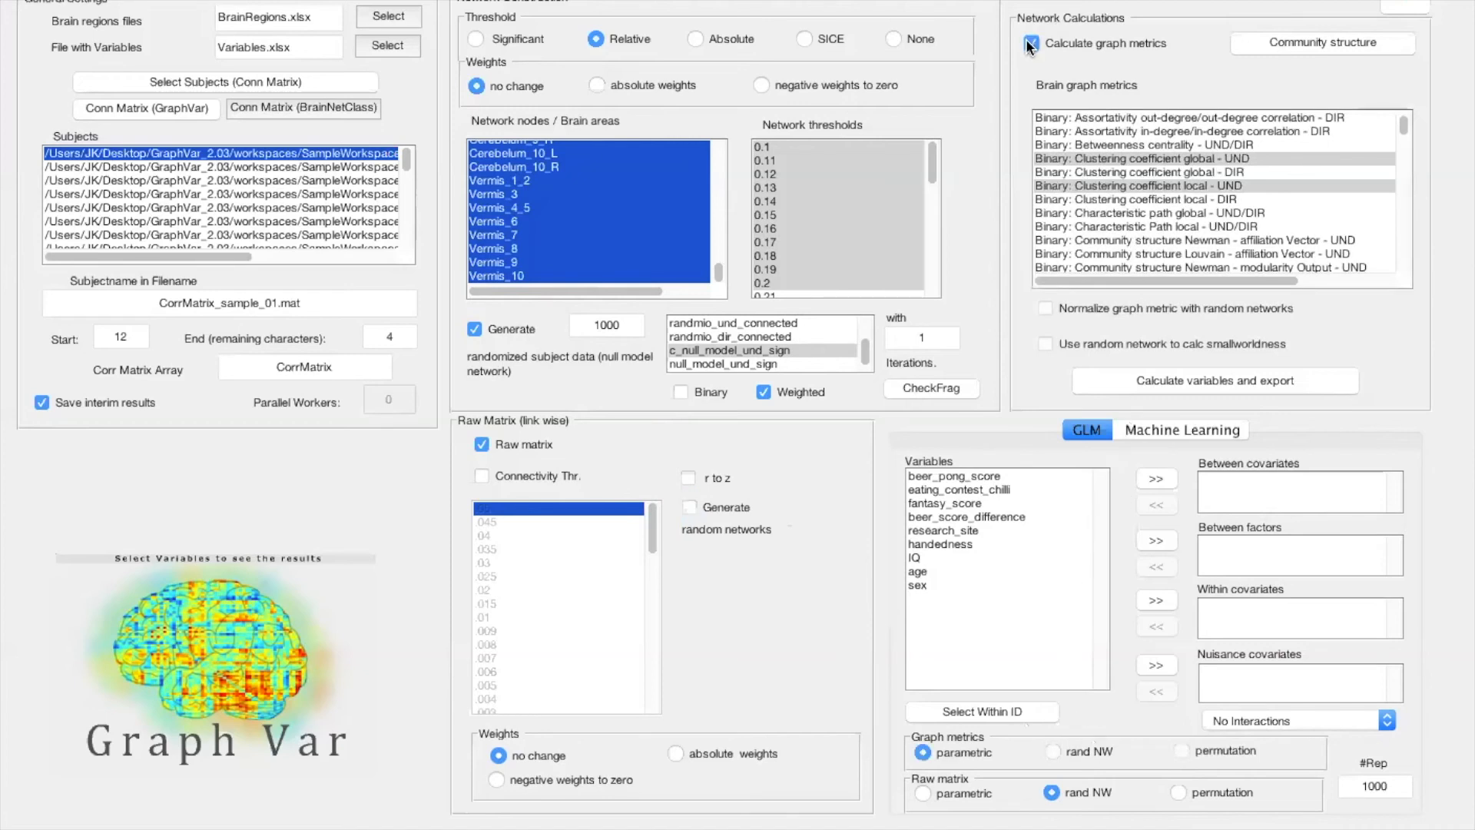
click(1054, 751)
click(1197, 752)
click(1194, 794)
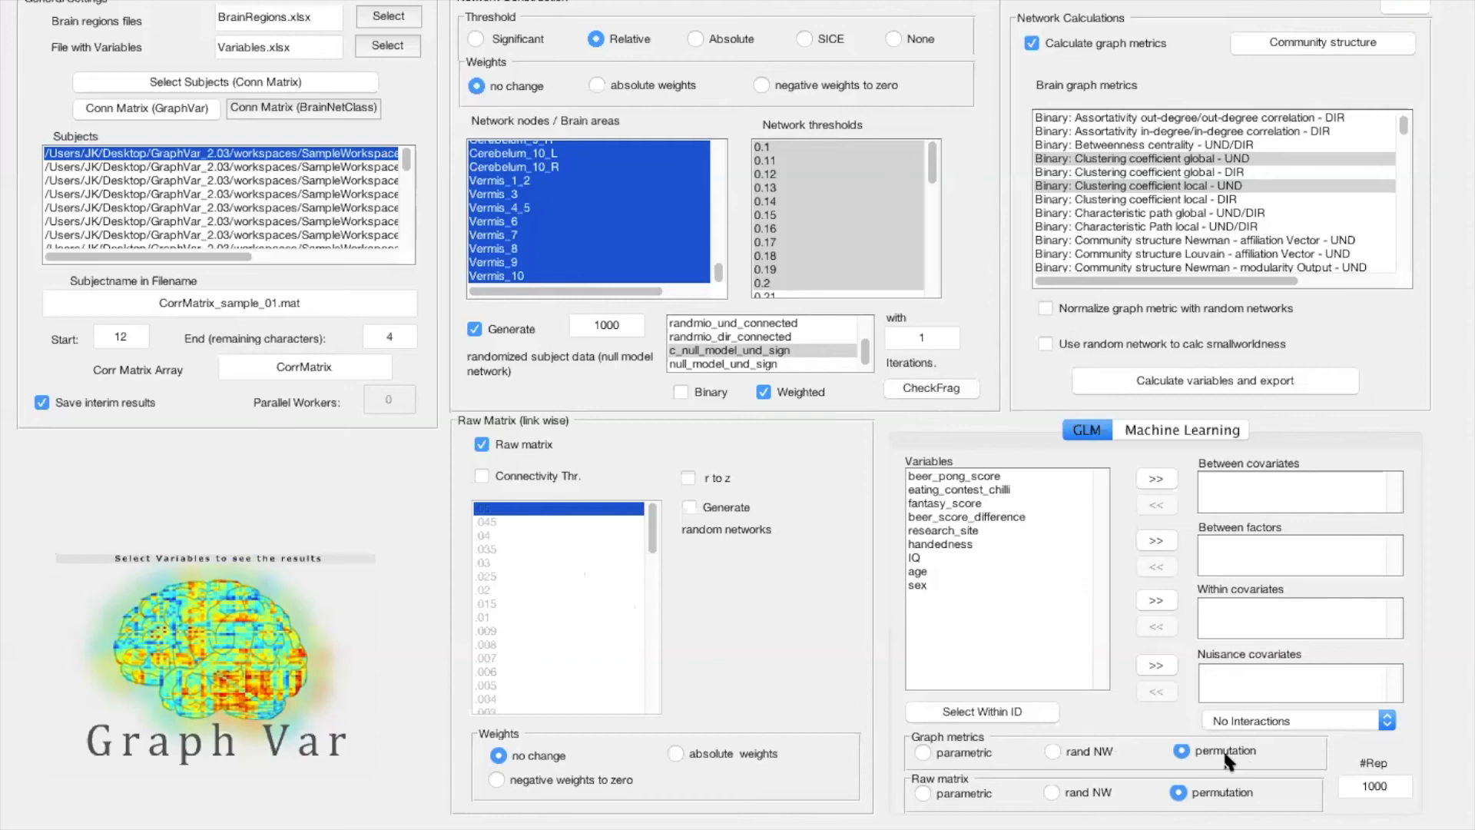
drag(1402, 786, 1360, 785)
text(1000)
Step: Disable the raw matrix analysis and randomized subject data, and normalize the graph metrics with random networks
click(516, 448)
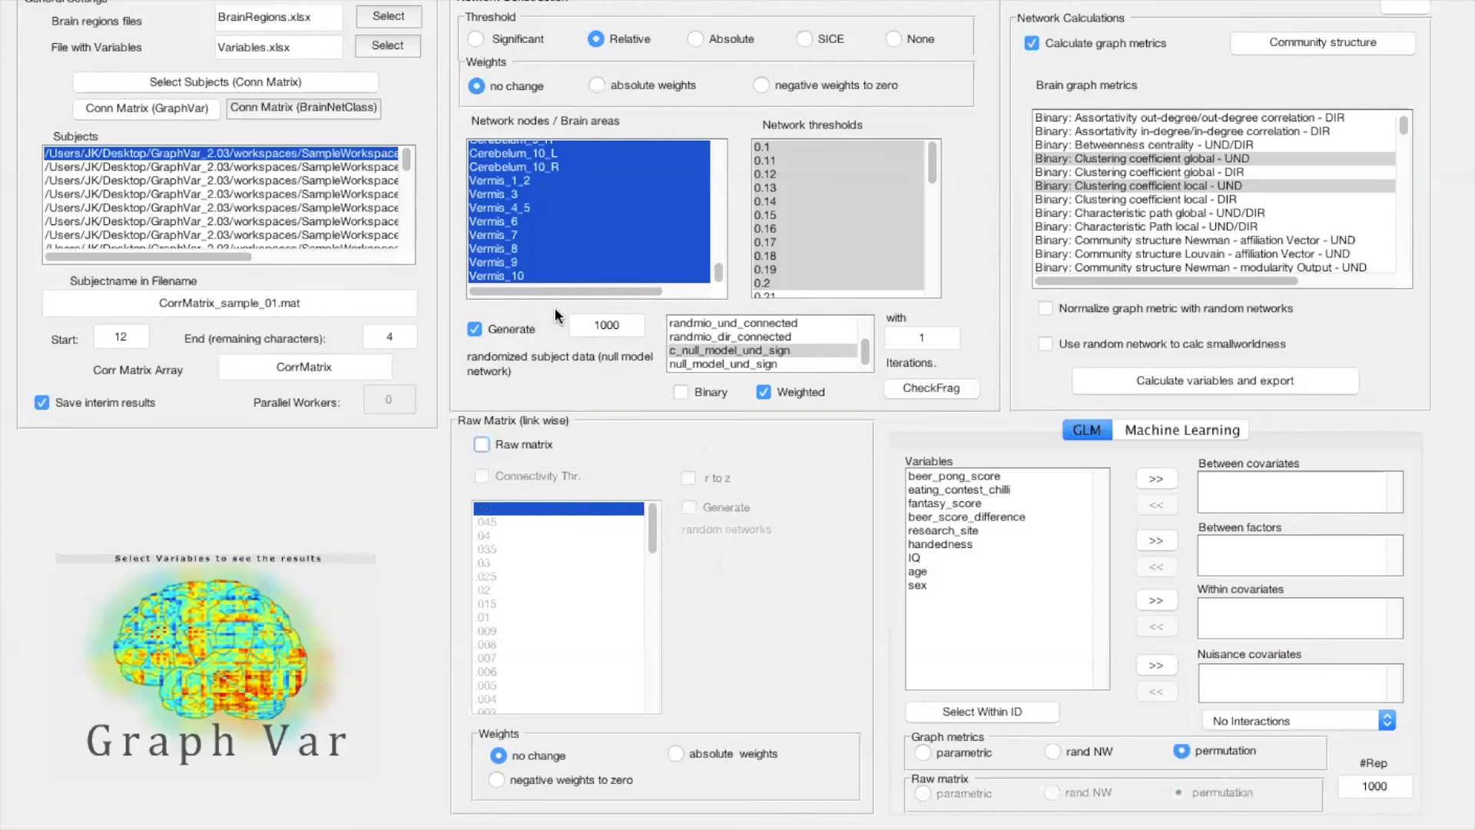
click(1044, 309)
click(495, 325)
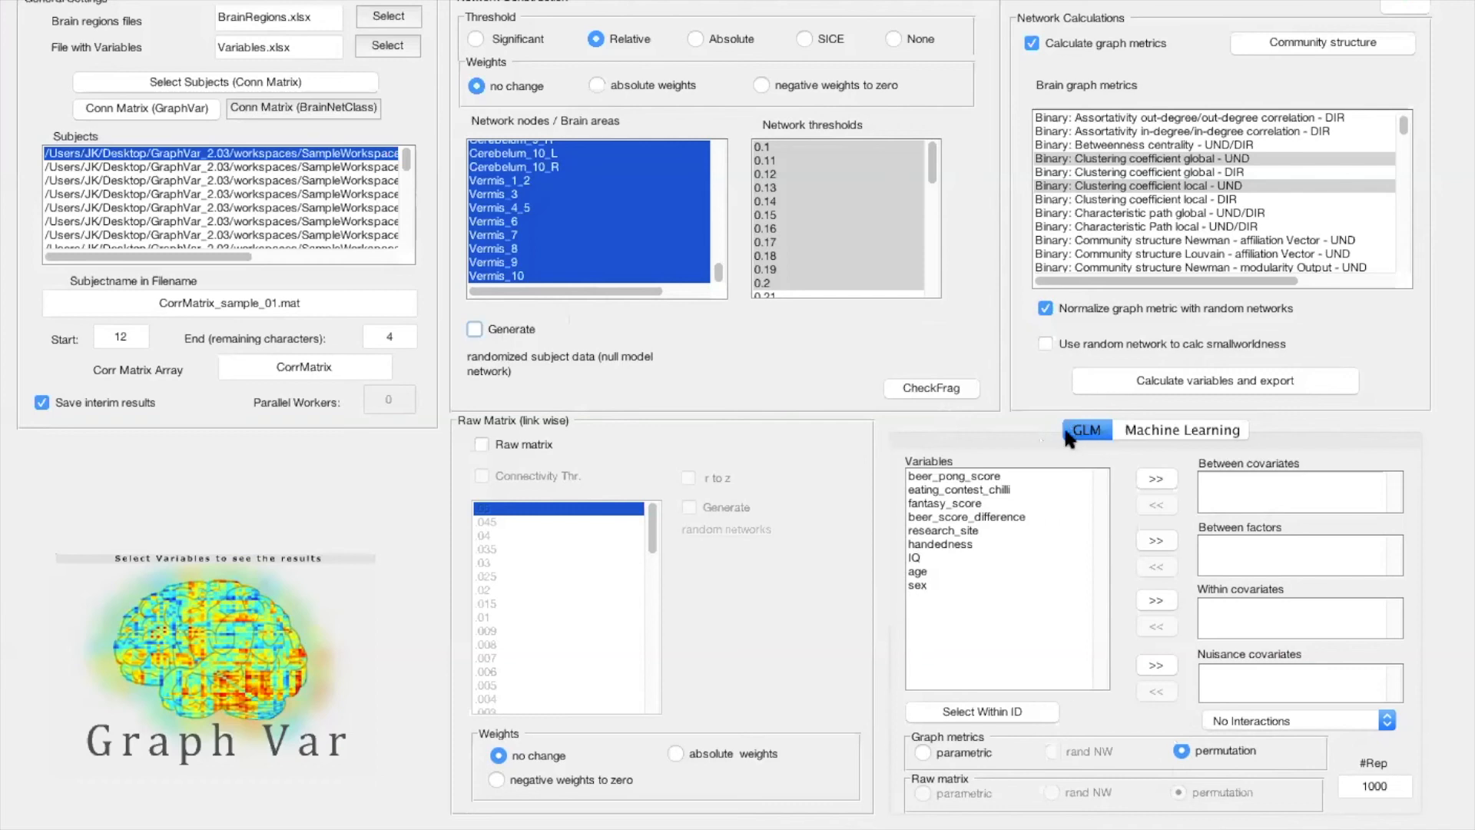
Step: Look over the Machine Learning settings and return to the GLM settings
click(1165, 429)
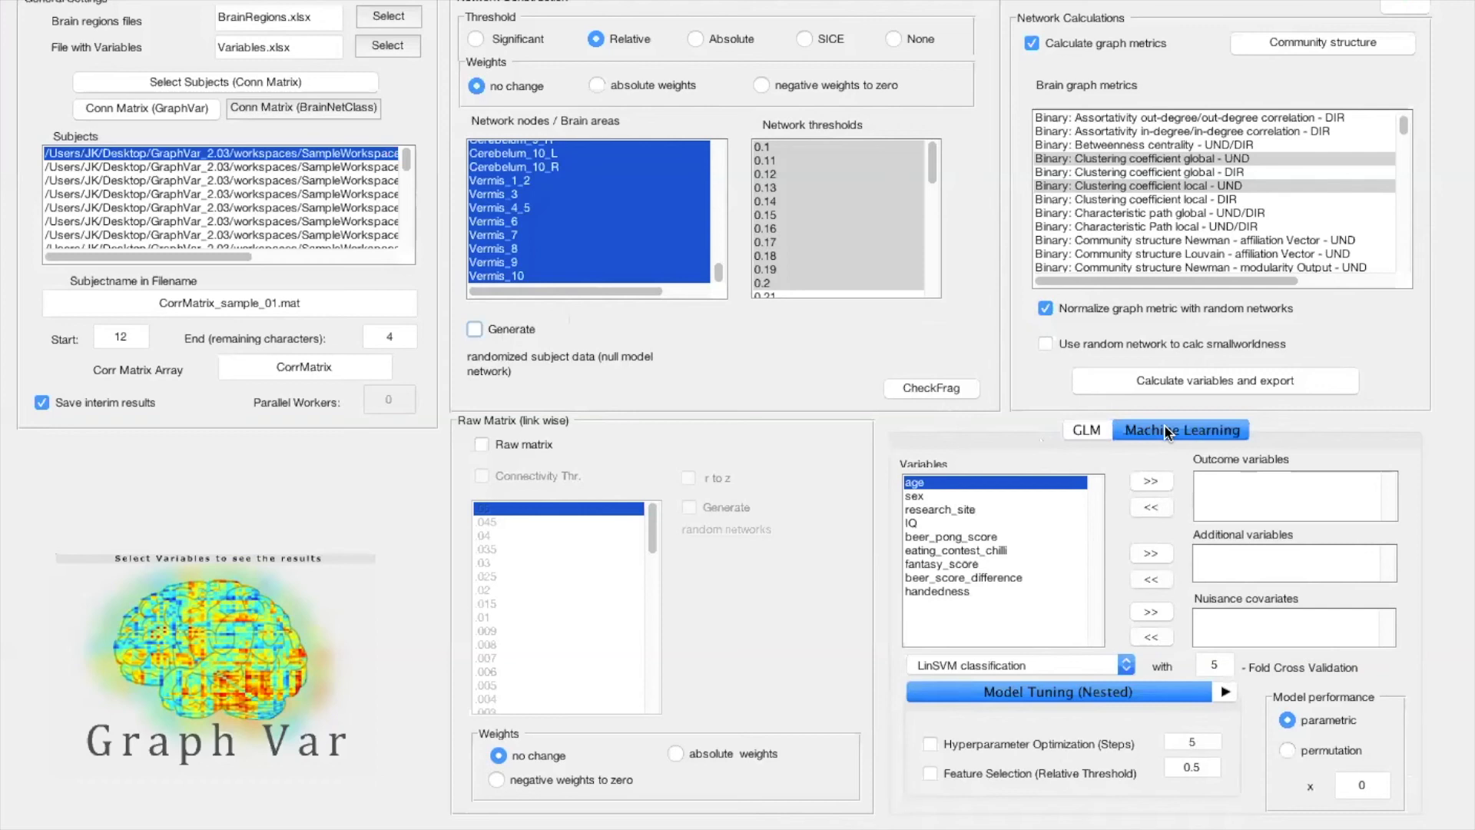
click(1087, 429)
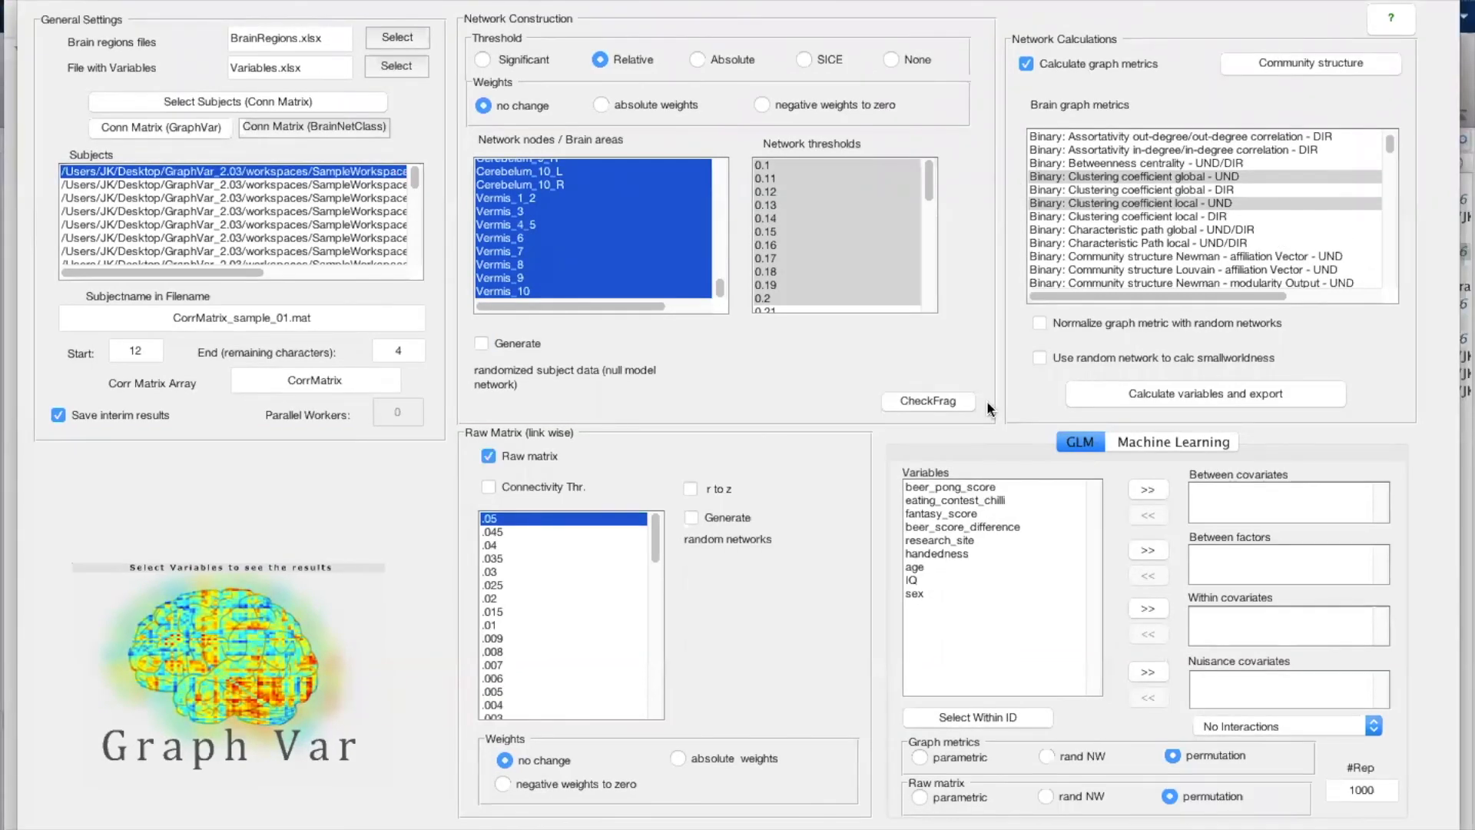
Step: Switch to the PowerPoint presentation on the first desktop to view the general linear model equation slide
key(ctrl+Up)
mouse_move(706, 37)
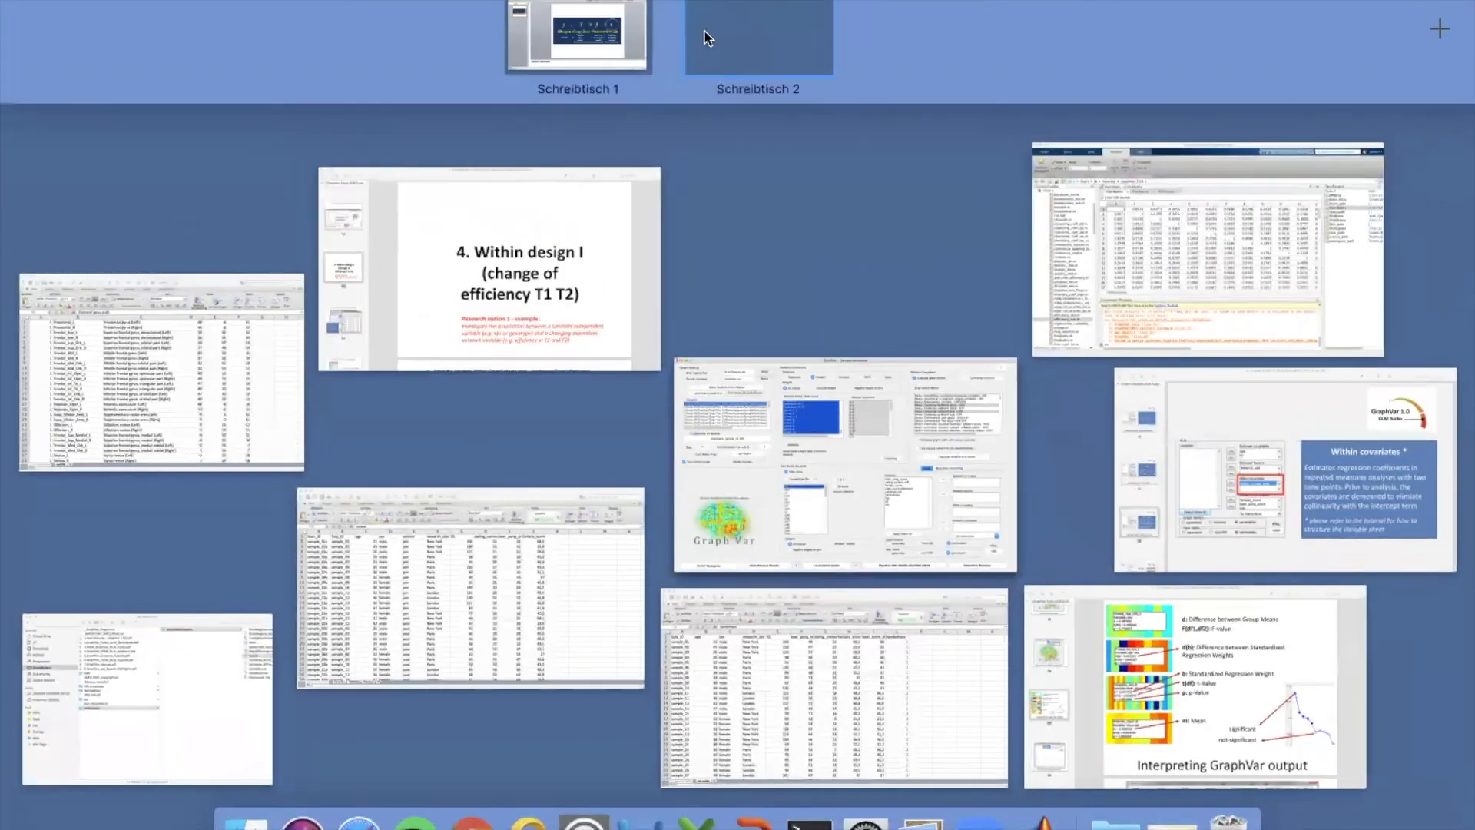
click(611, 40)
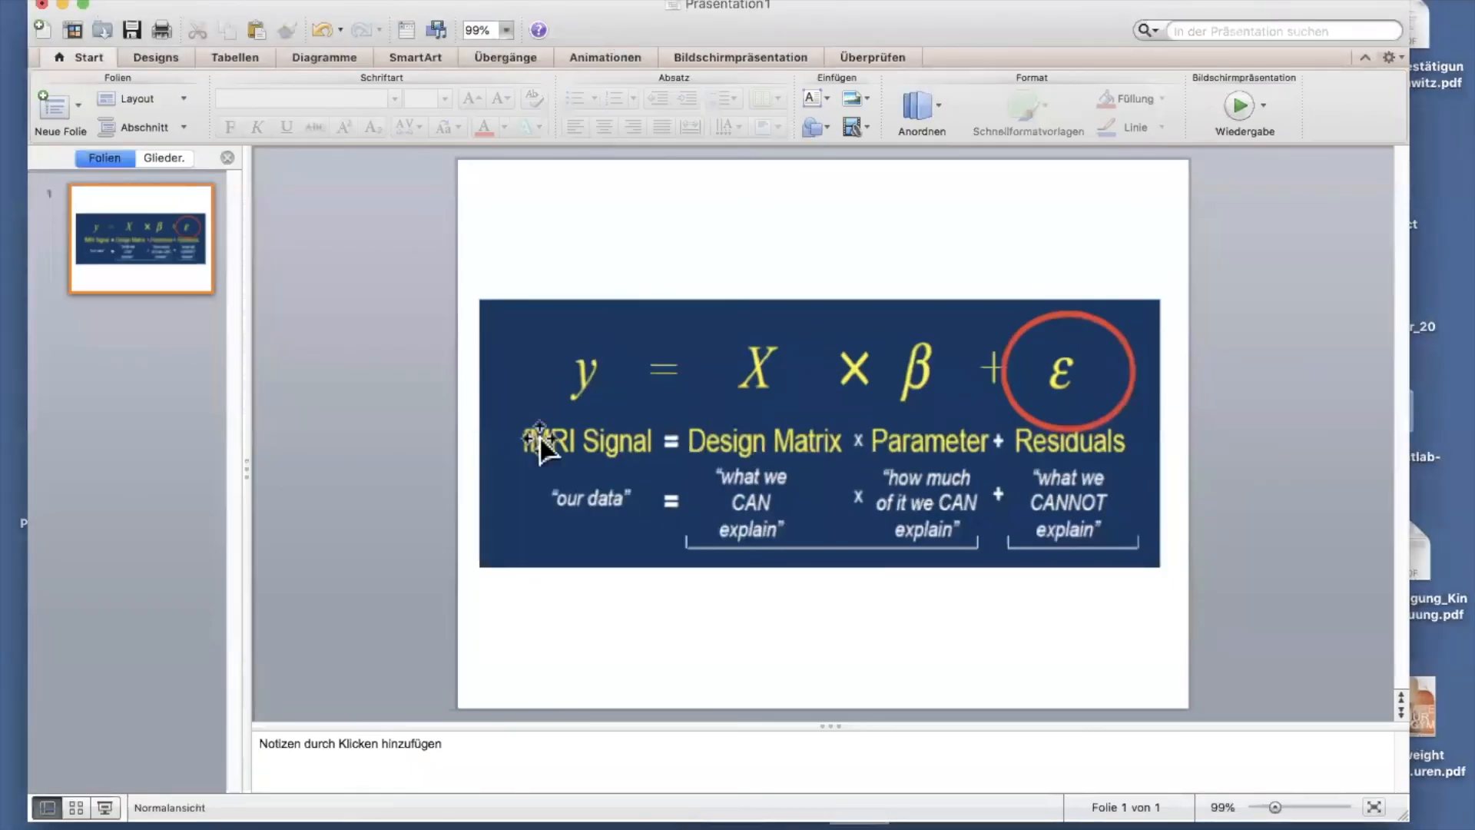